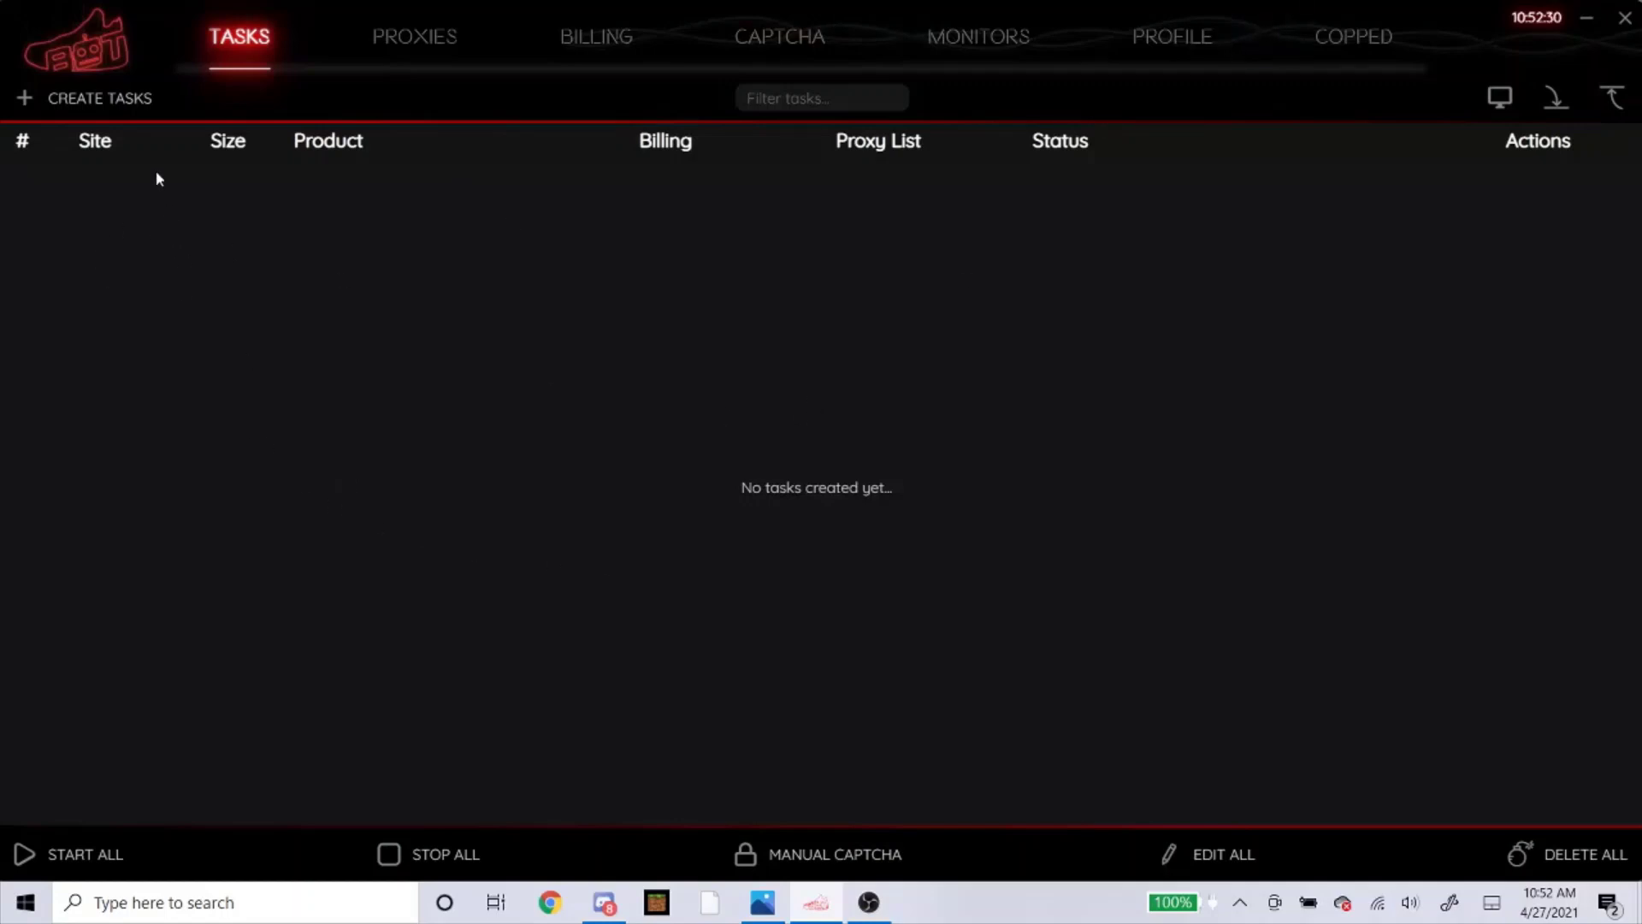
# Step: Open the Create Tasks form from the TASKS tab
pyautogui.click(113, 98)
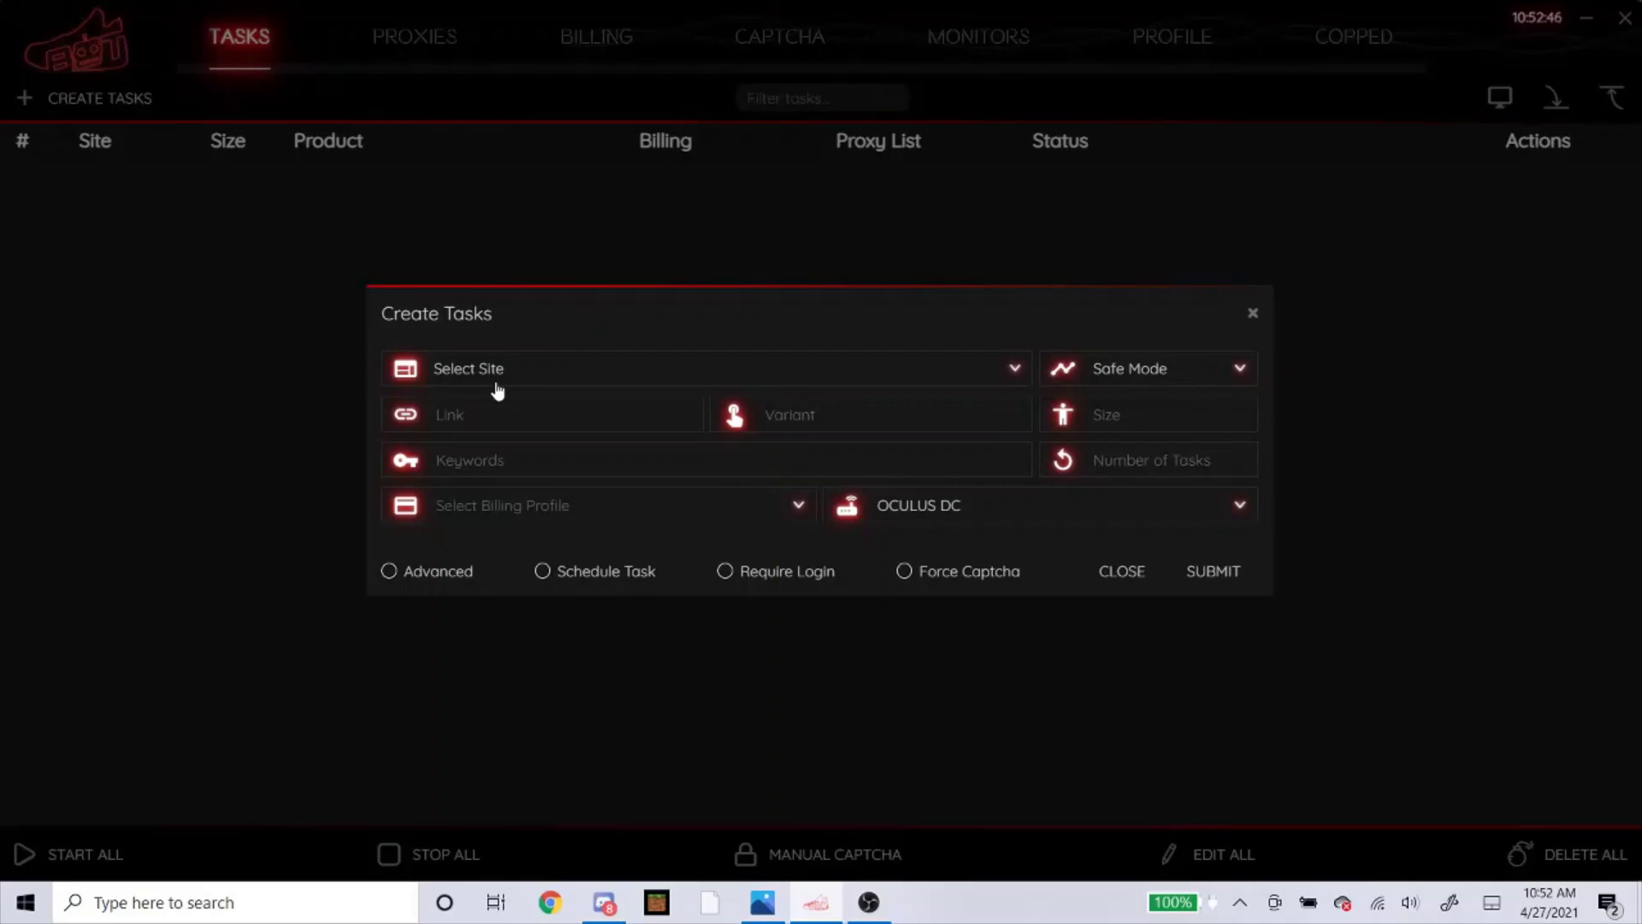
# Step: Set the new task's site to Footlocker in Smooth mode, ready to enter the SKU
pyautogui.click(497, 390)
pyautogui.write('footloc')
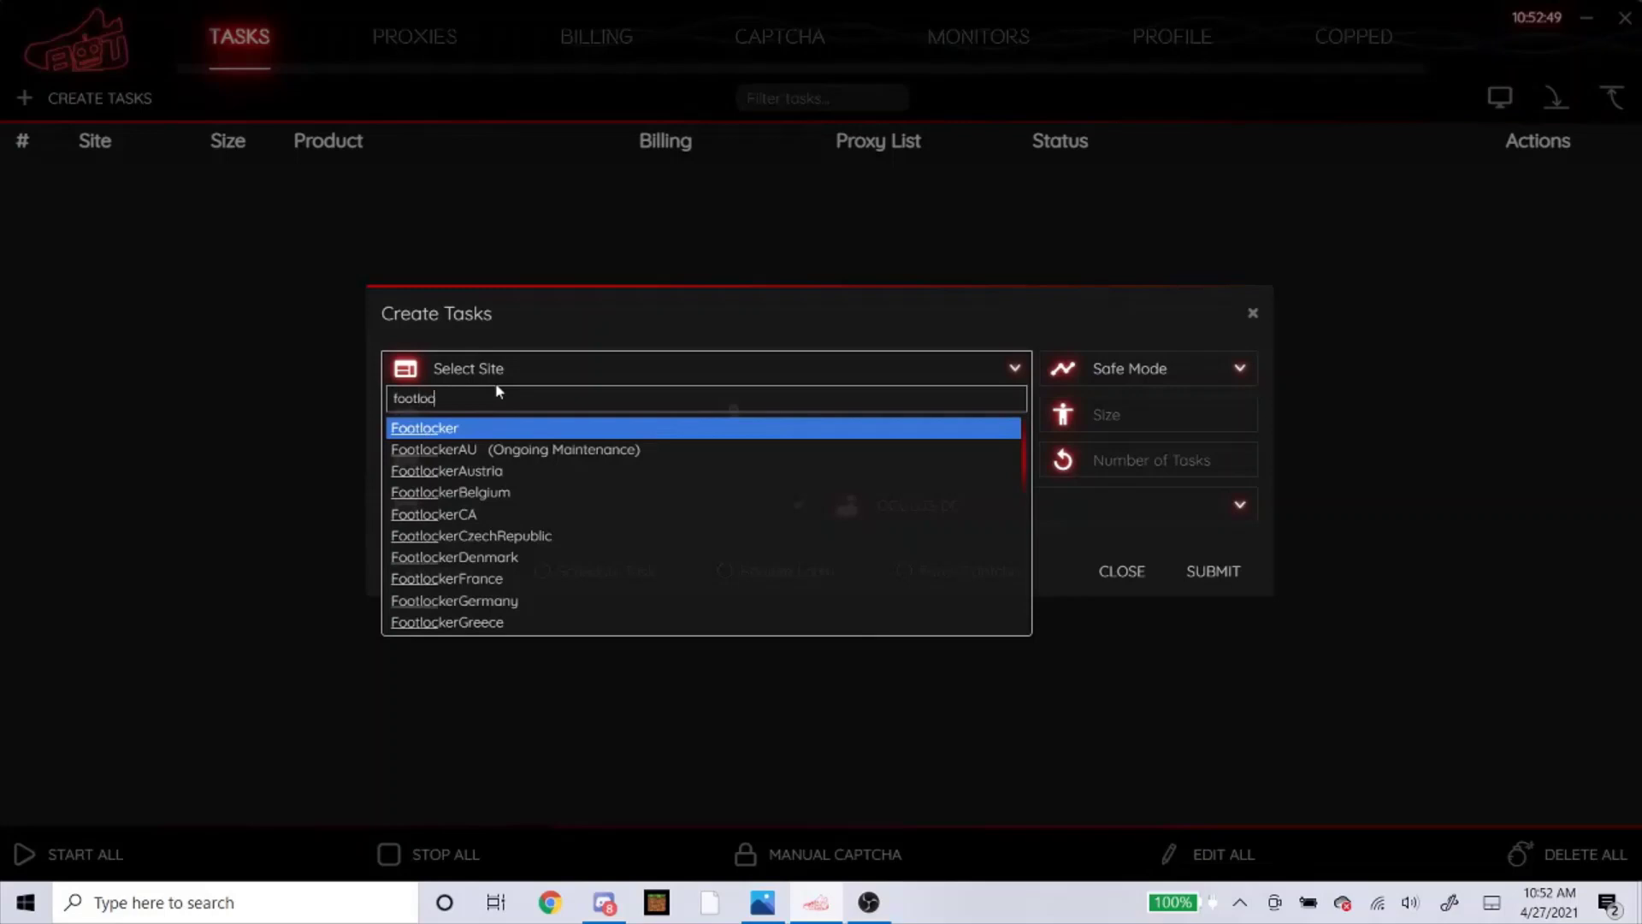
pyautogui.press('Return')
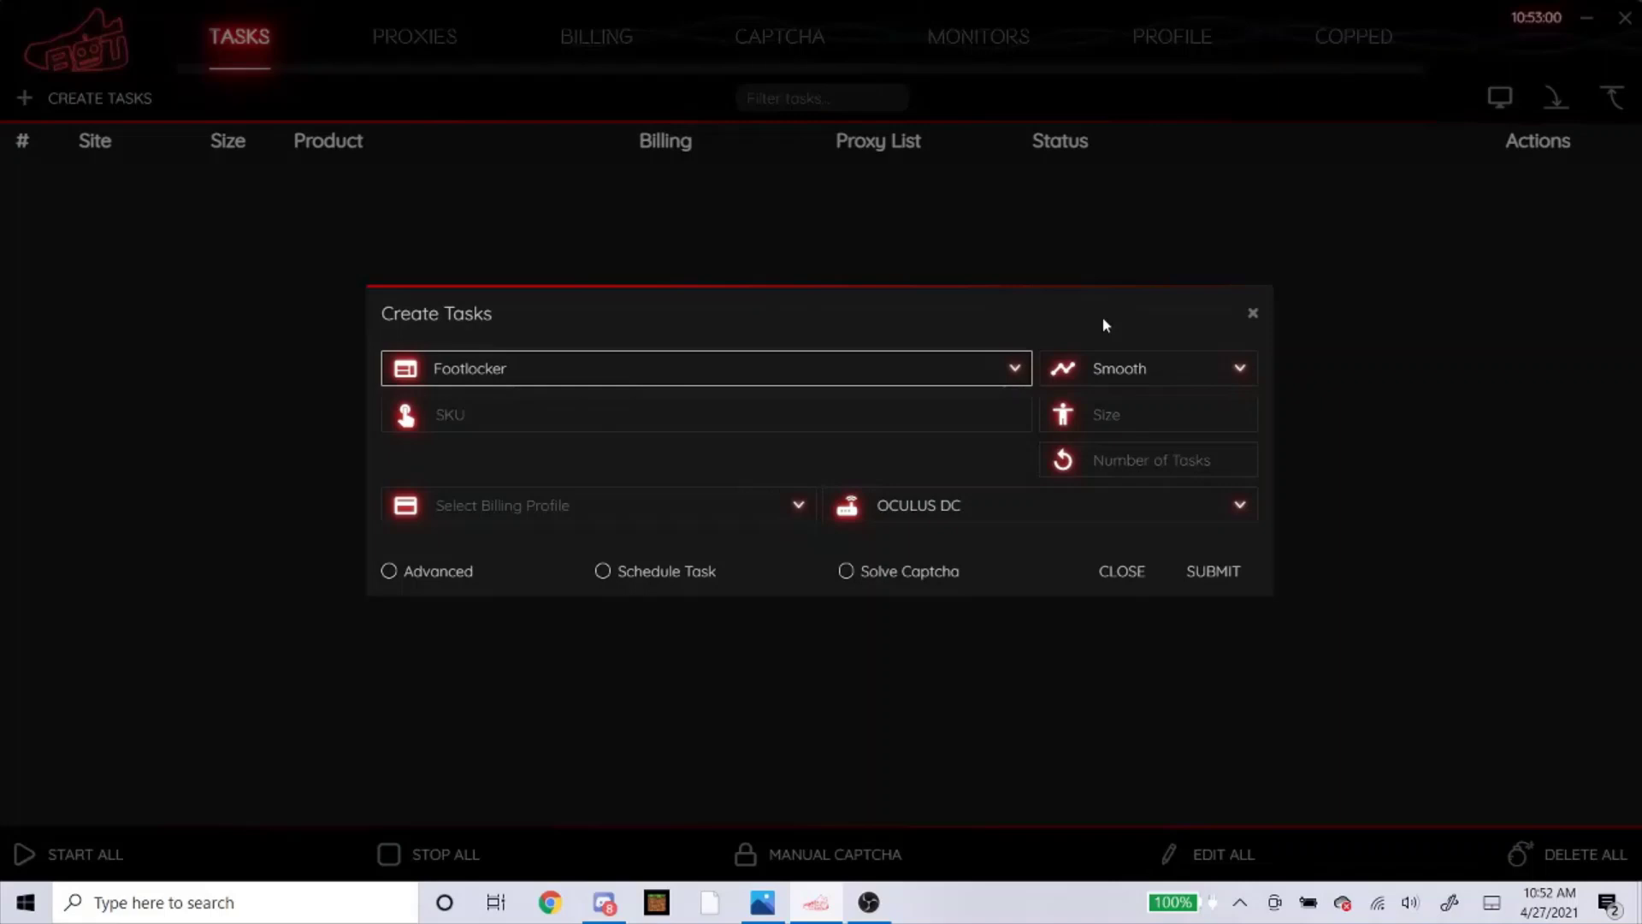
pyautogui.click(1114, 375)
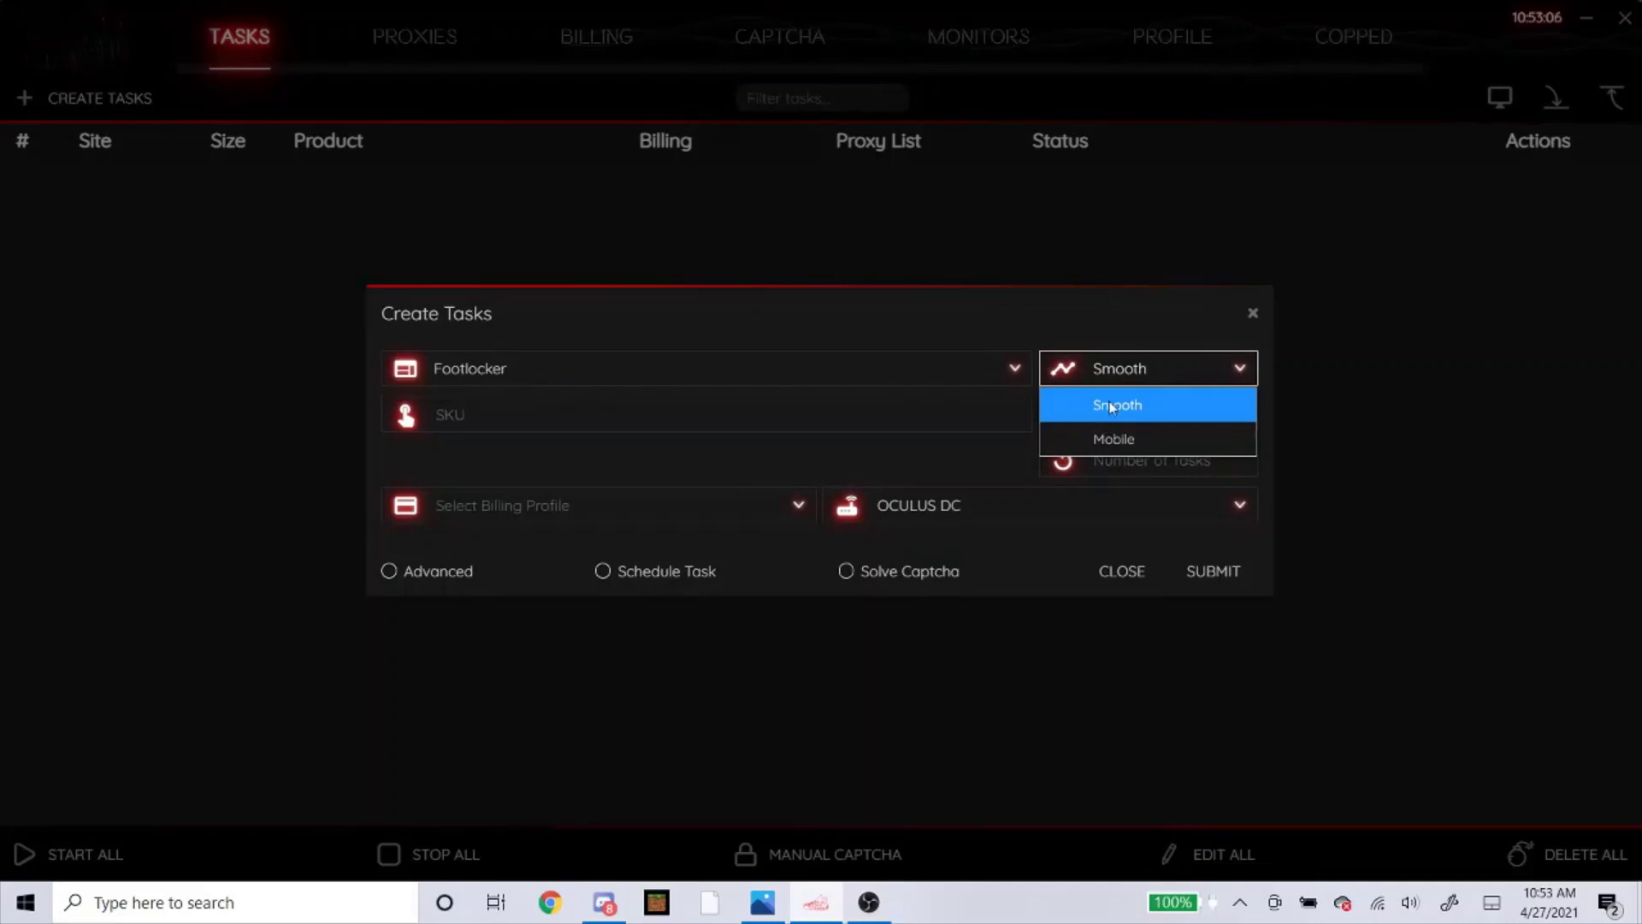
pyautogui.click(1192, 403)
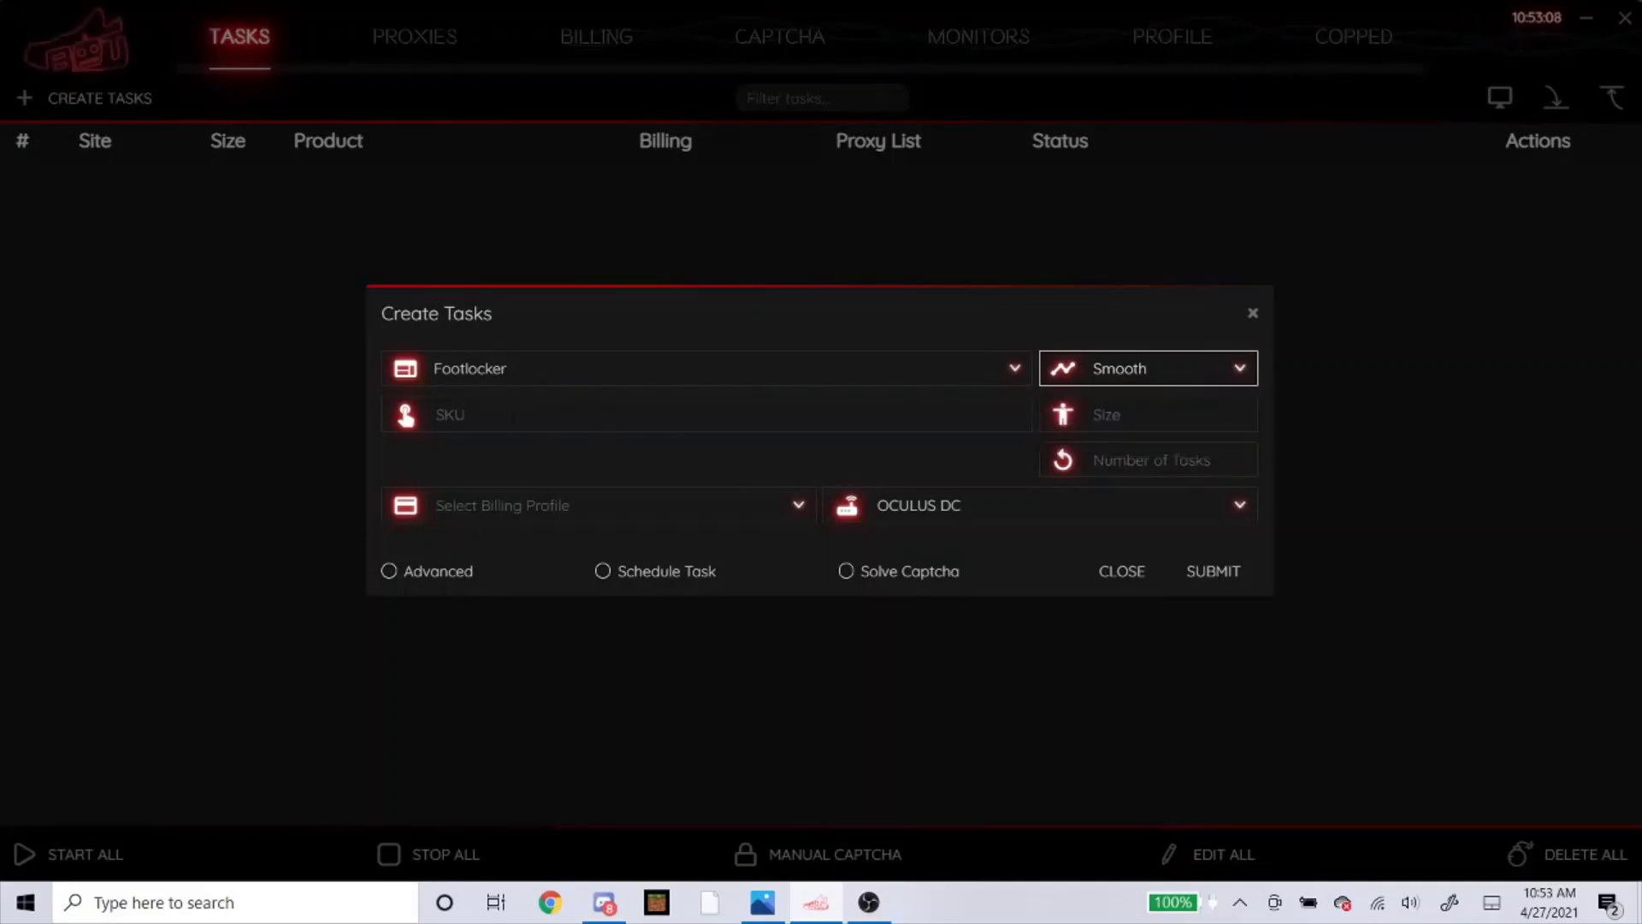
pyautogui.click(529, 418)
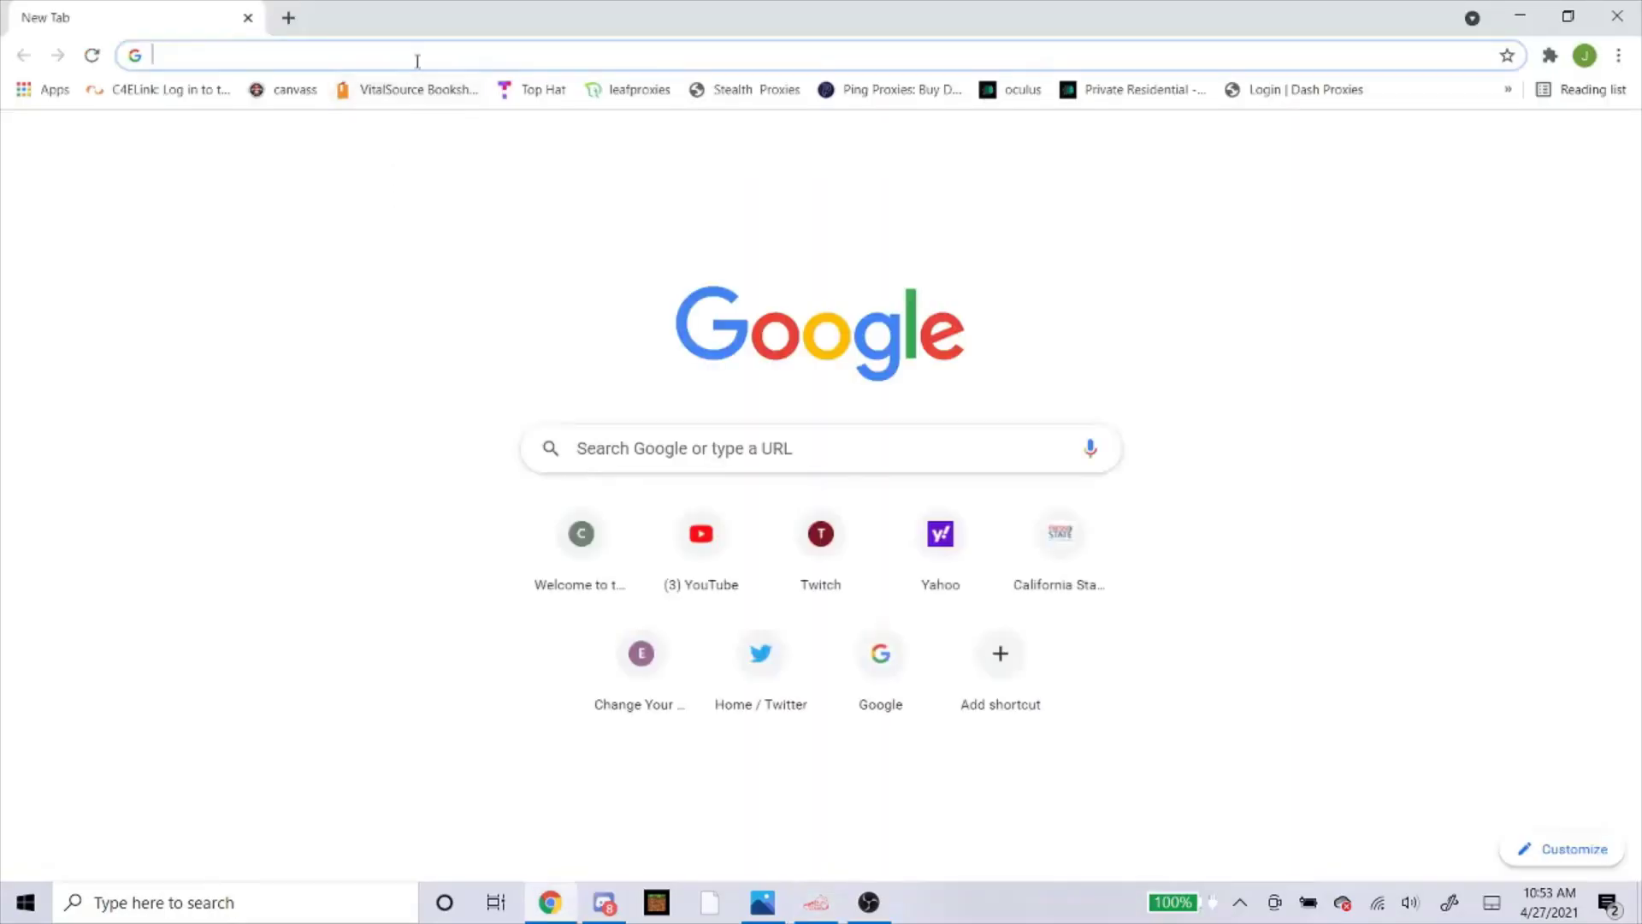
# Step: Open the Jordan Retro 4 product page from footlocker.com's releases calendar
pyautogui.write('footlocker.com')
pyautogui.press('Return')
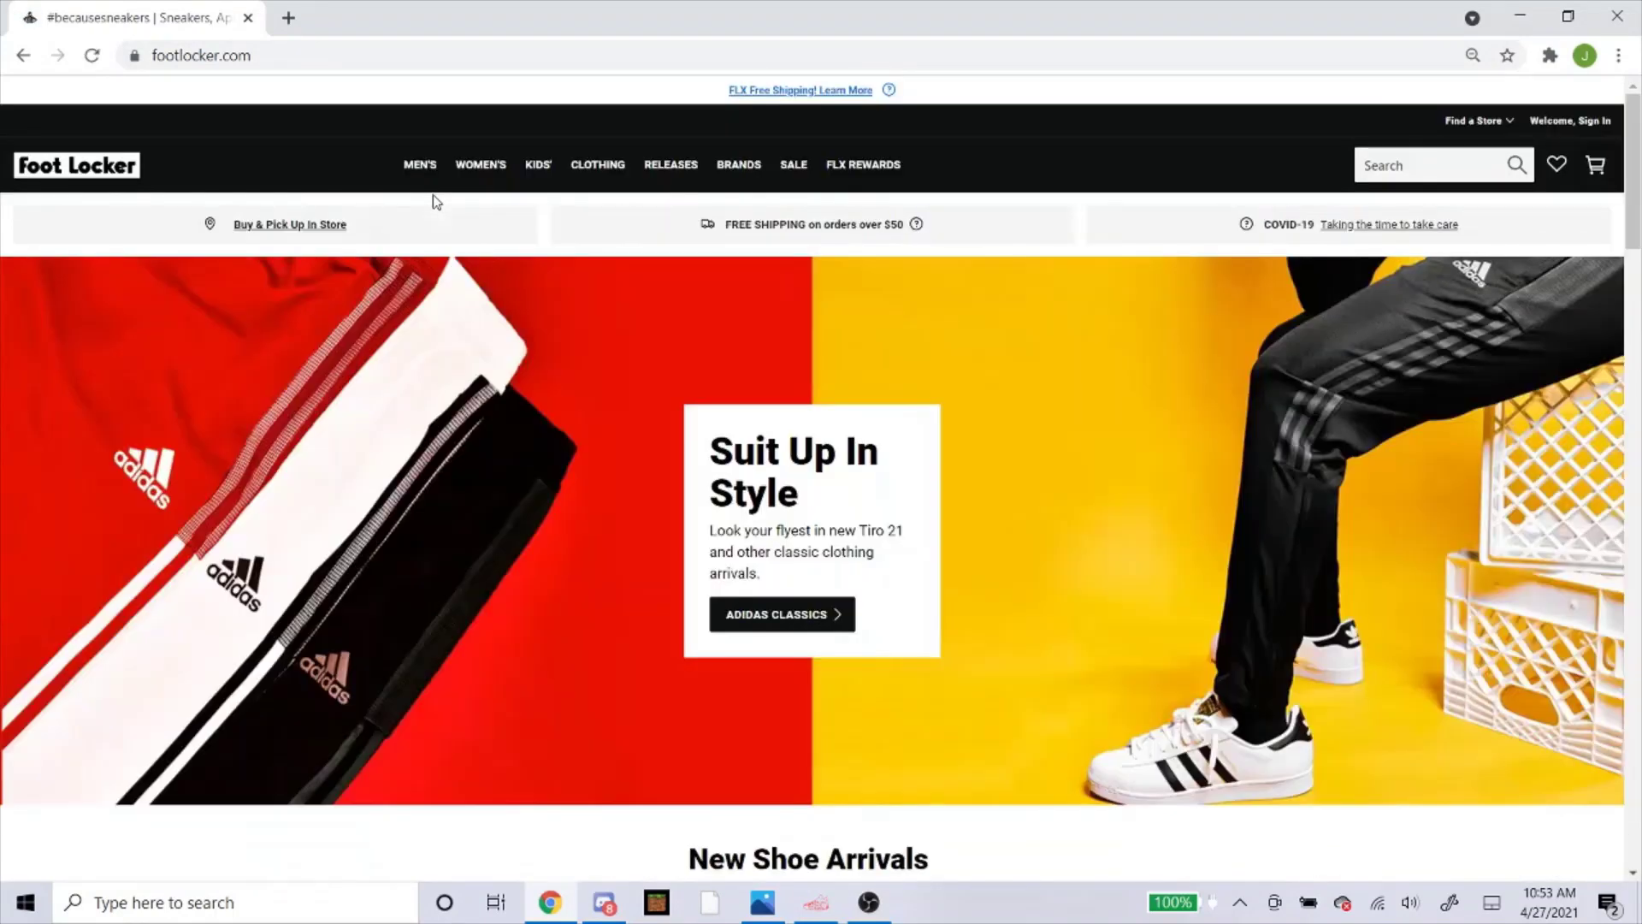
pyautogui.click(679, 171)
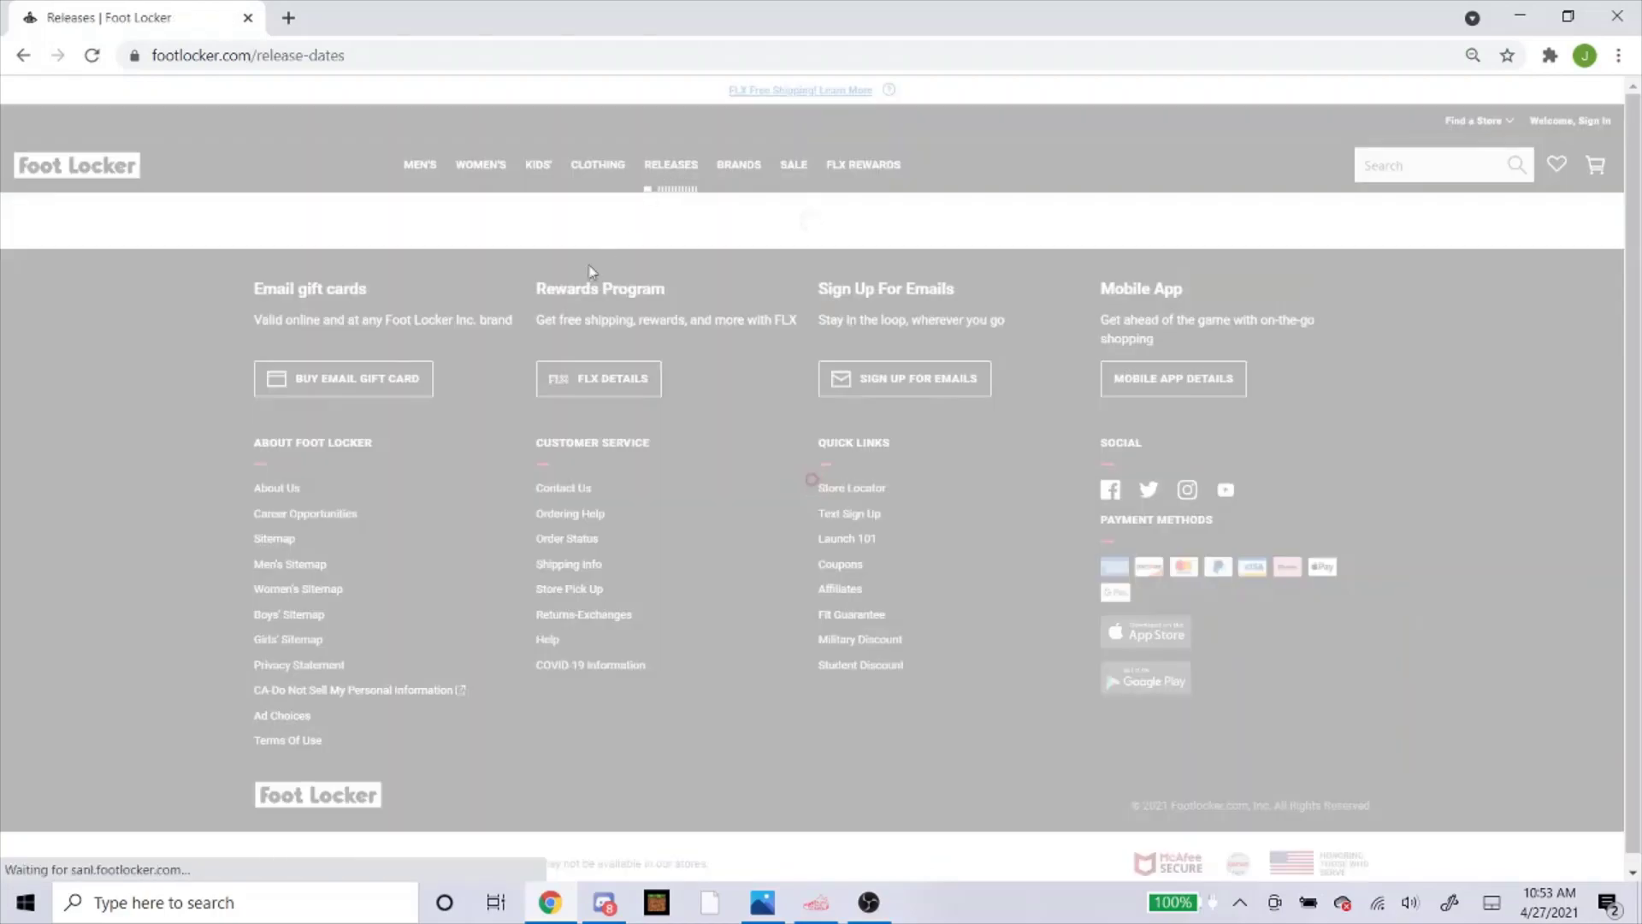
pyautogui.scroll(-5, 523, 395)
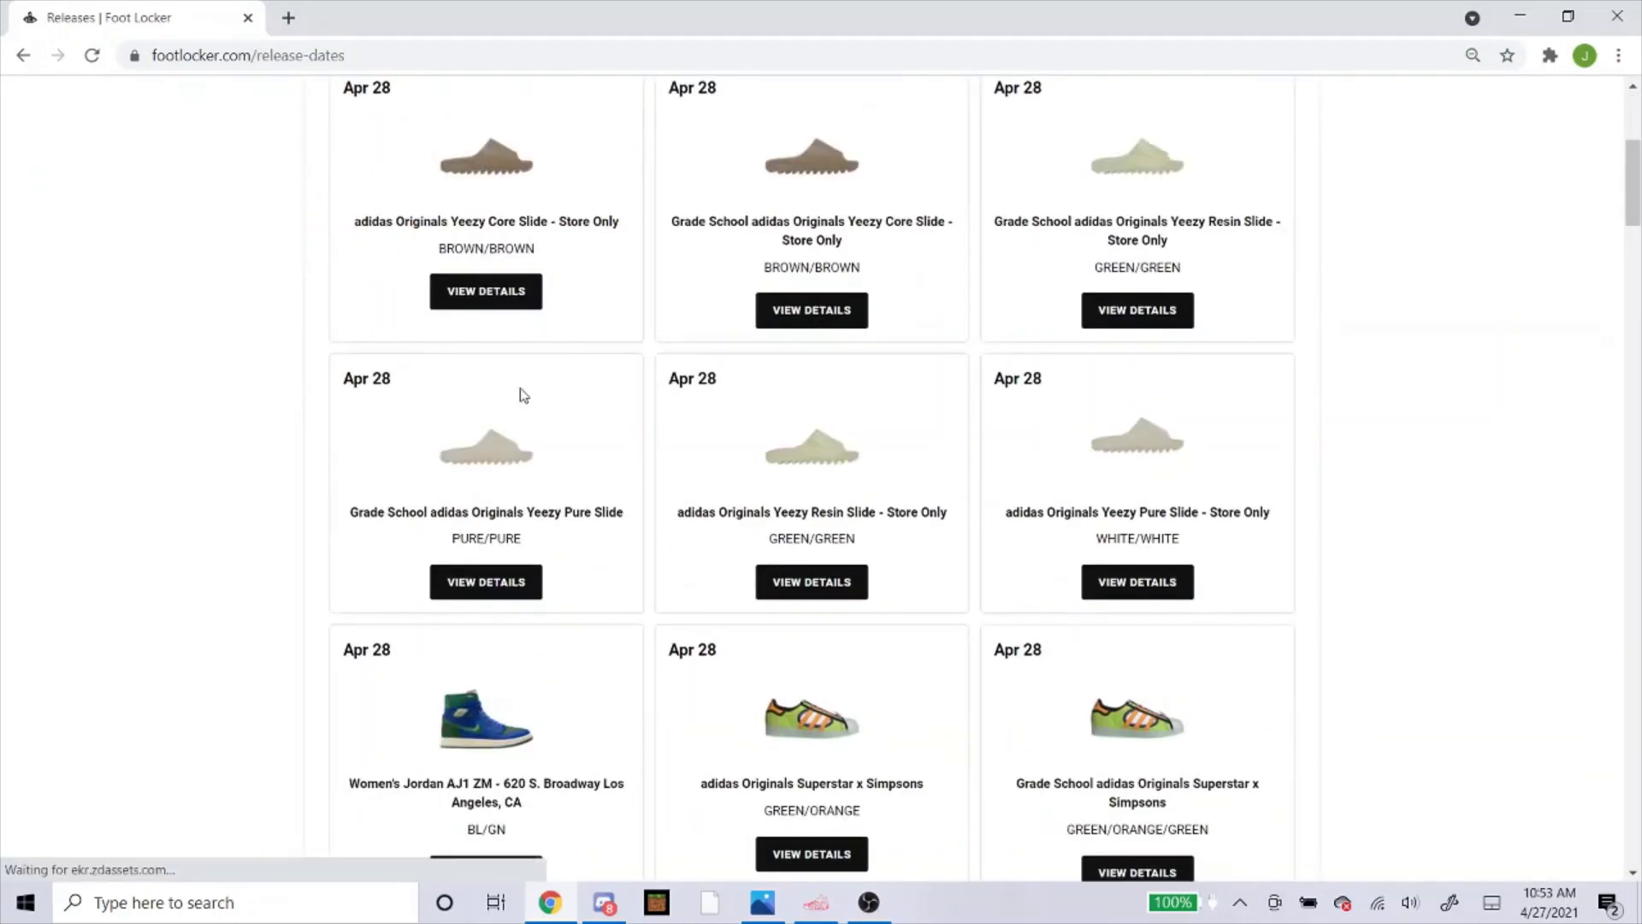
pyautogui.scroll(-7, 523, 395)
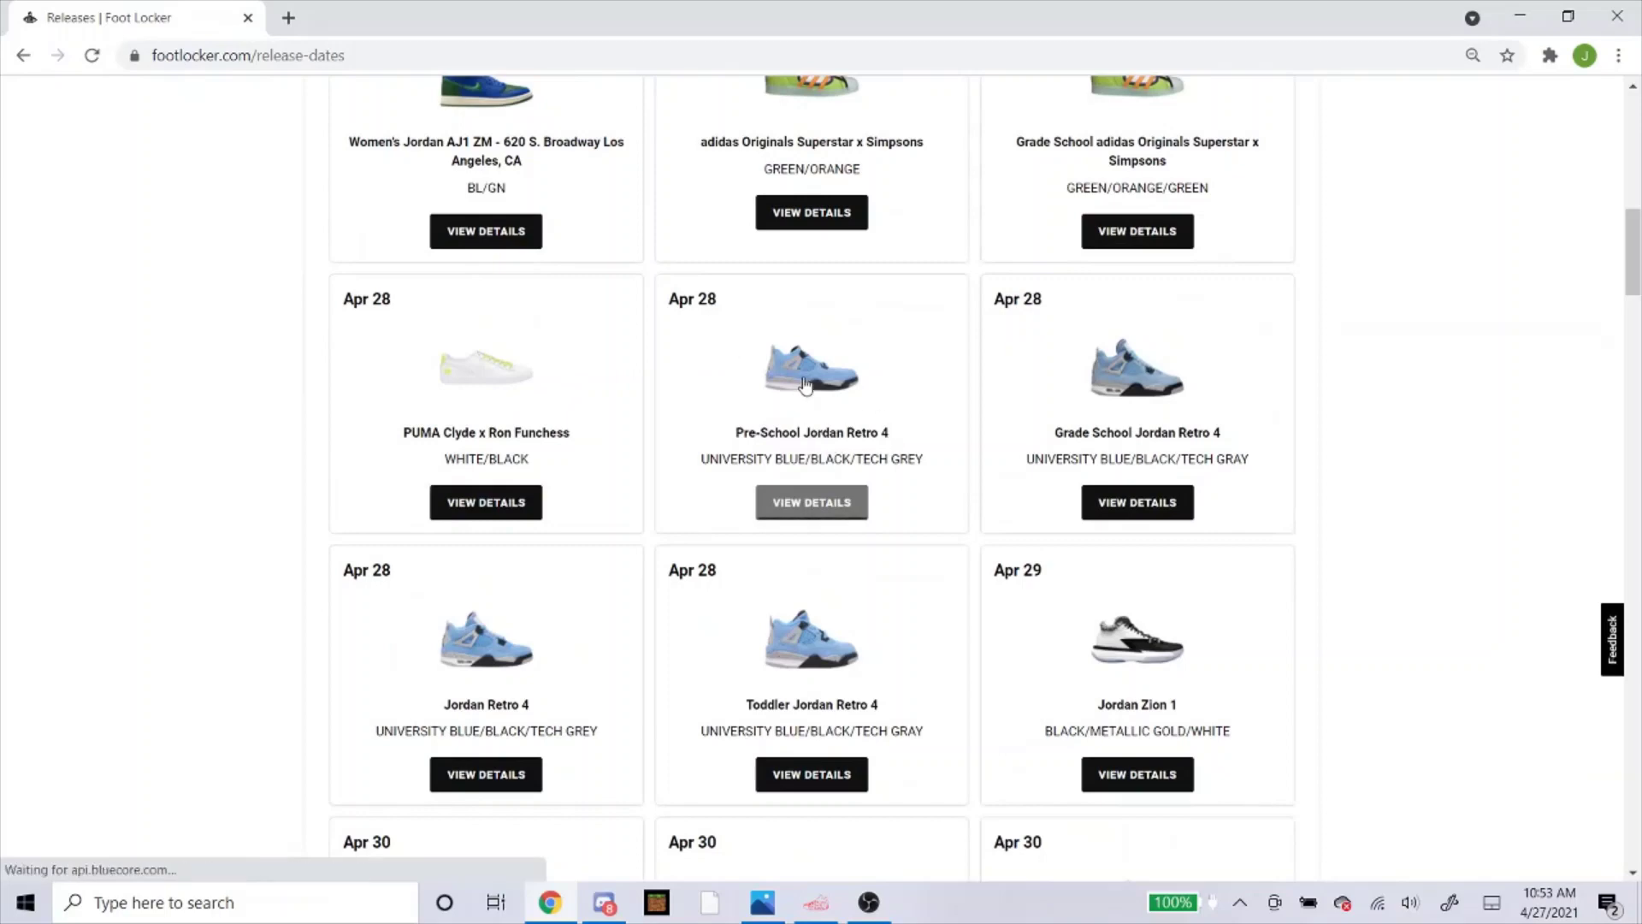
pyautogui.scroll(-2, 776, 488)
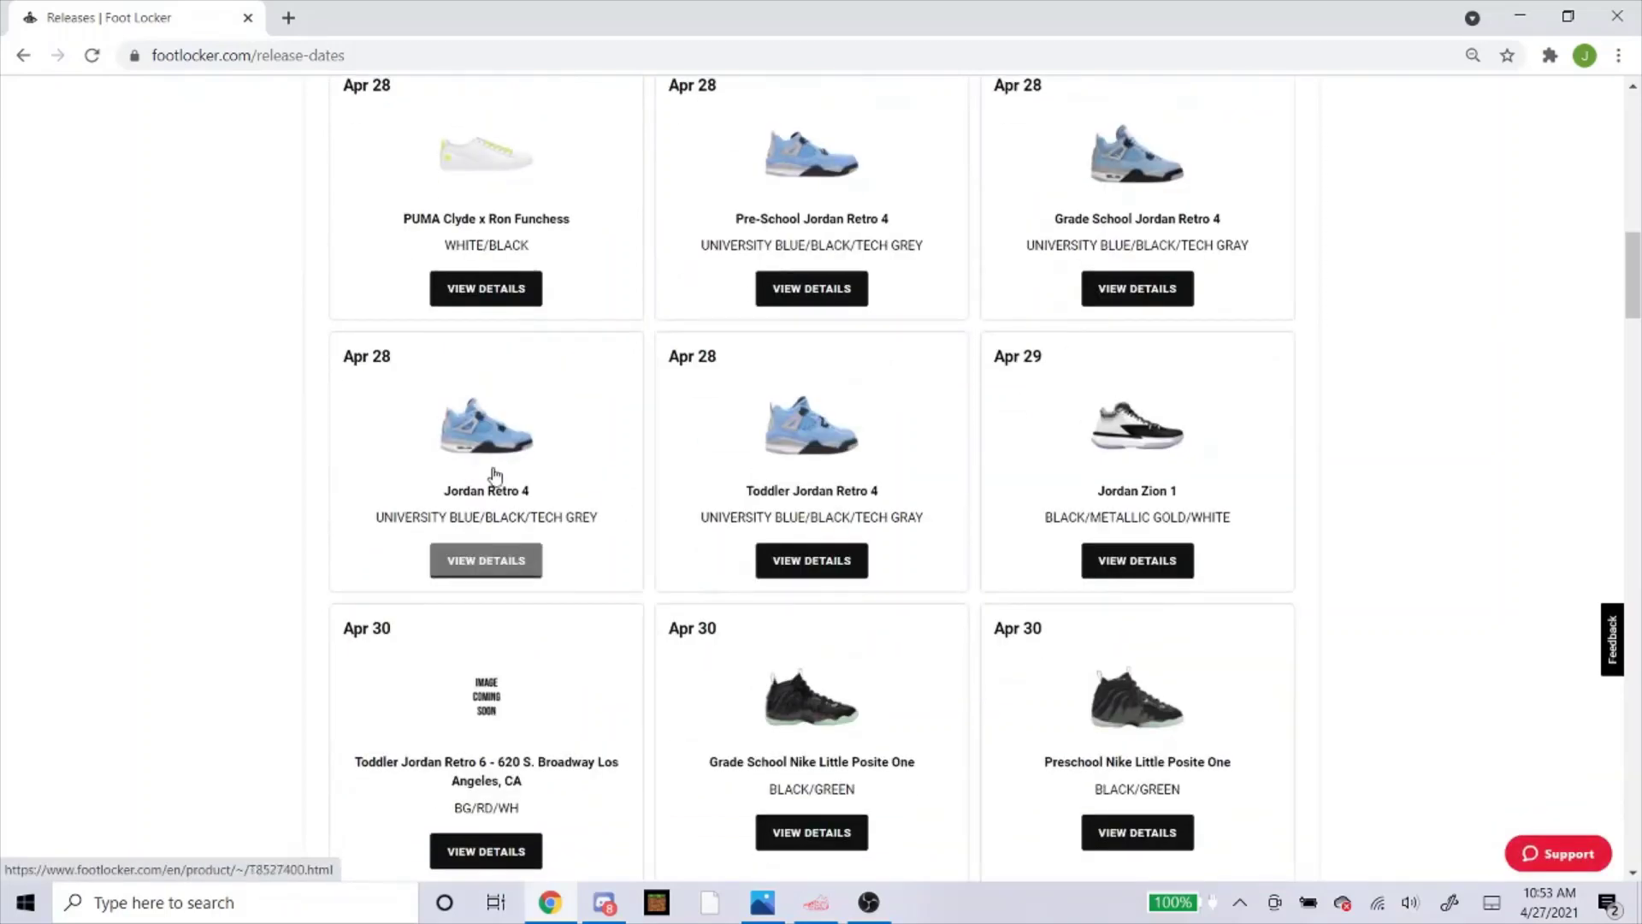
pyautogui.click(495, 475)
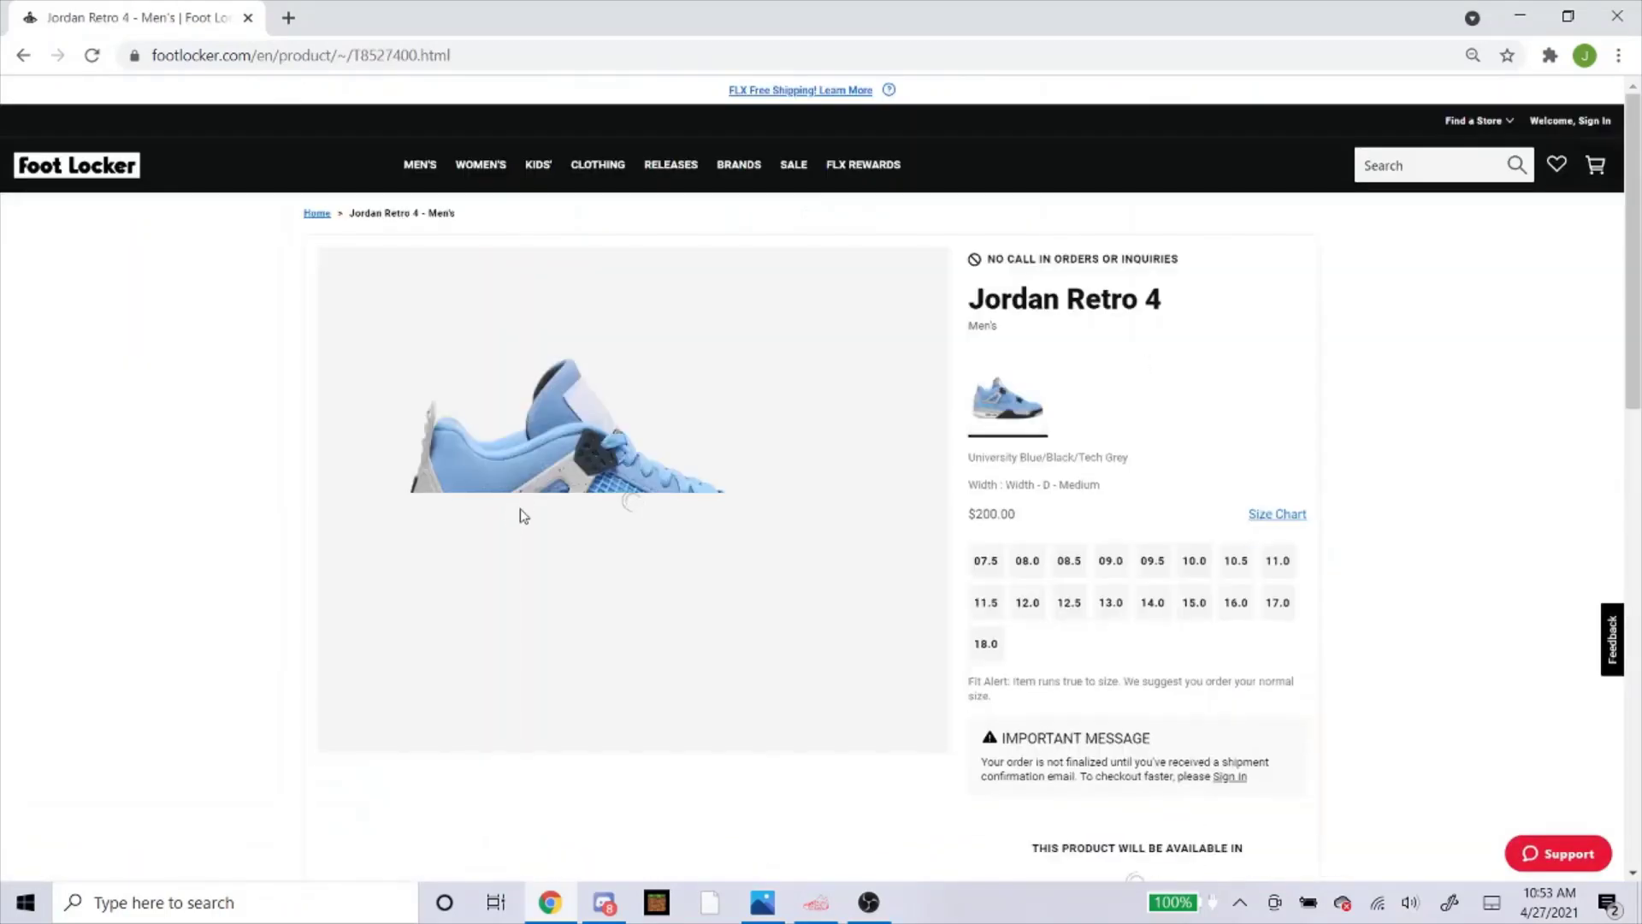
# Step: Copy the product number T8527400 from the product page
pyautogui.scroll(-4, 799, 372)
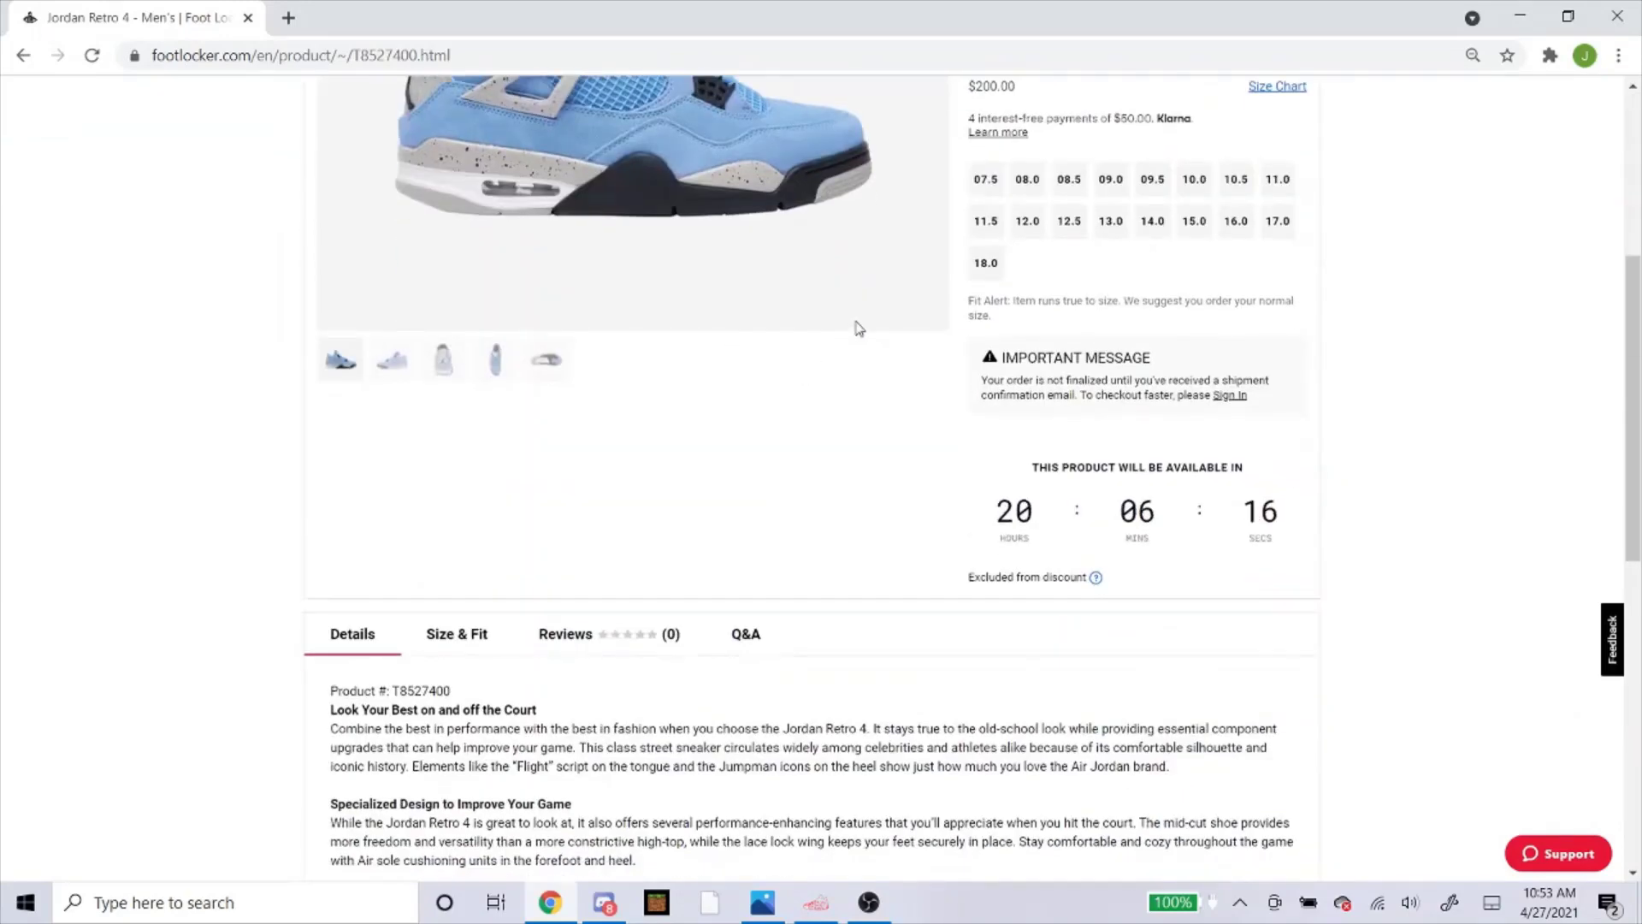
pyautogui.scroll(-2, 384, 507)
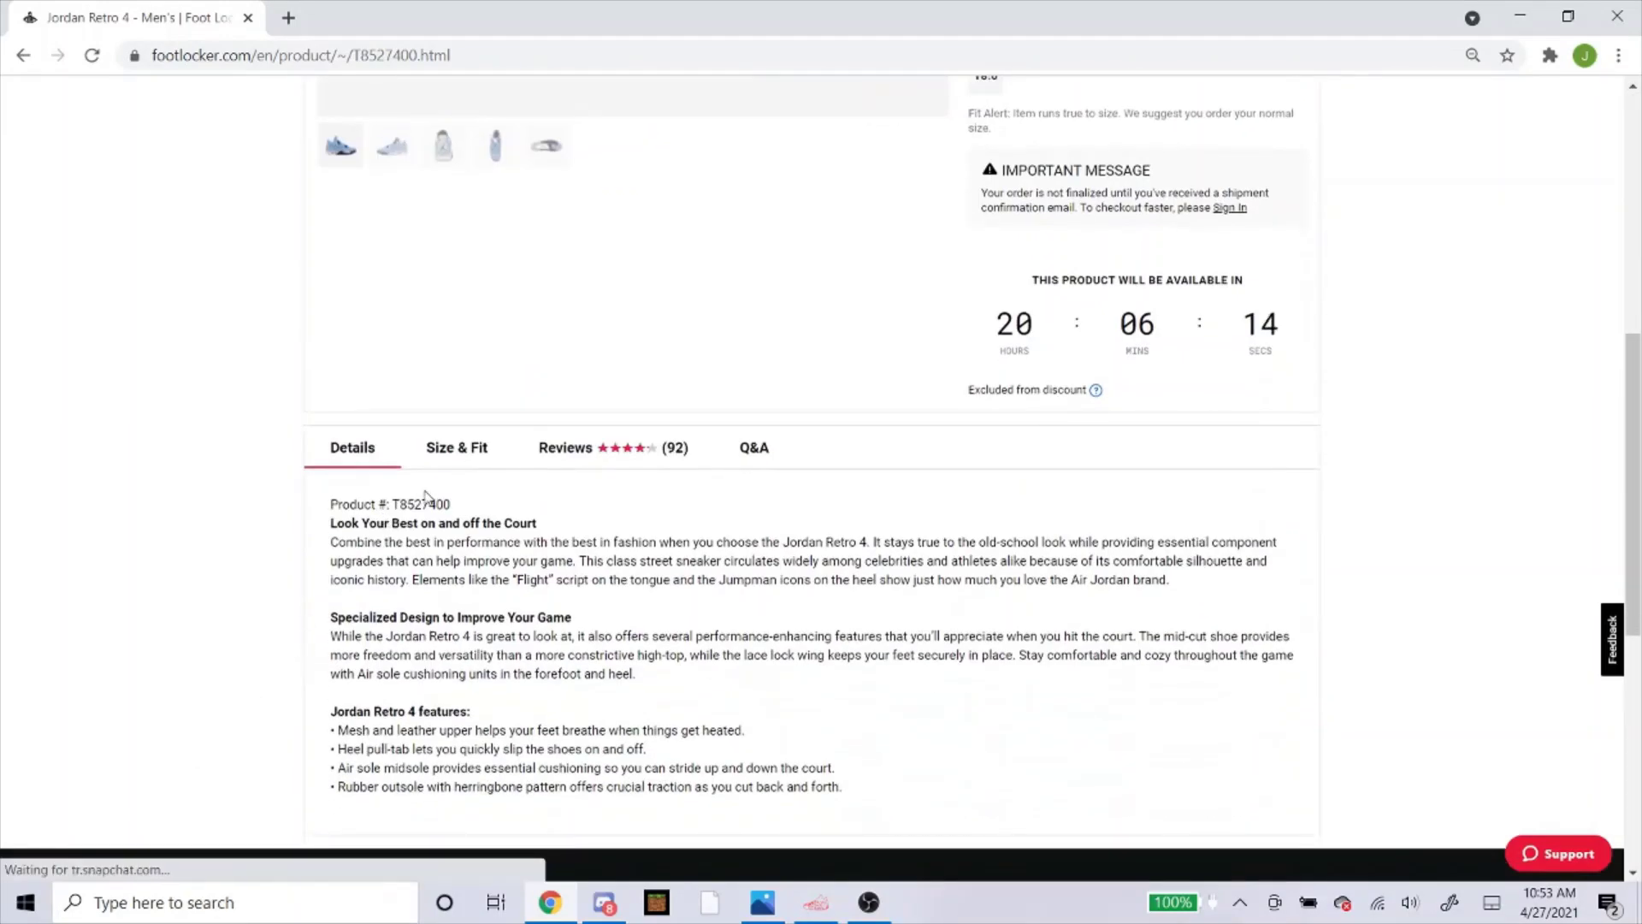
pyautogui.doubleClick(425, 504)
pyautogui.rightClick(442, 510)
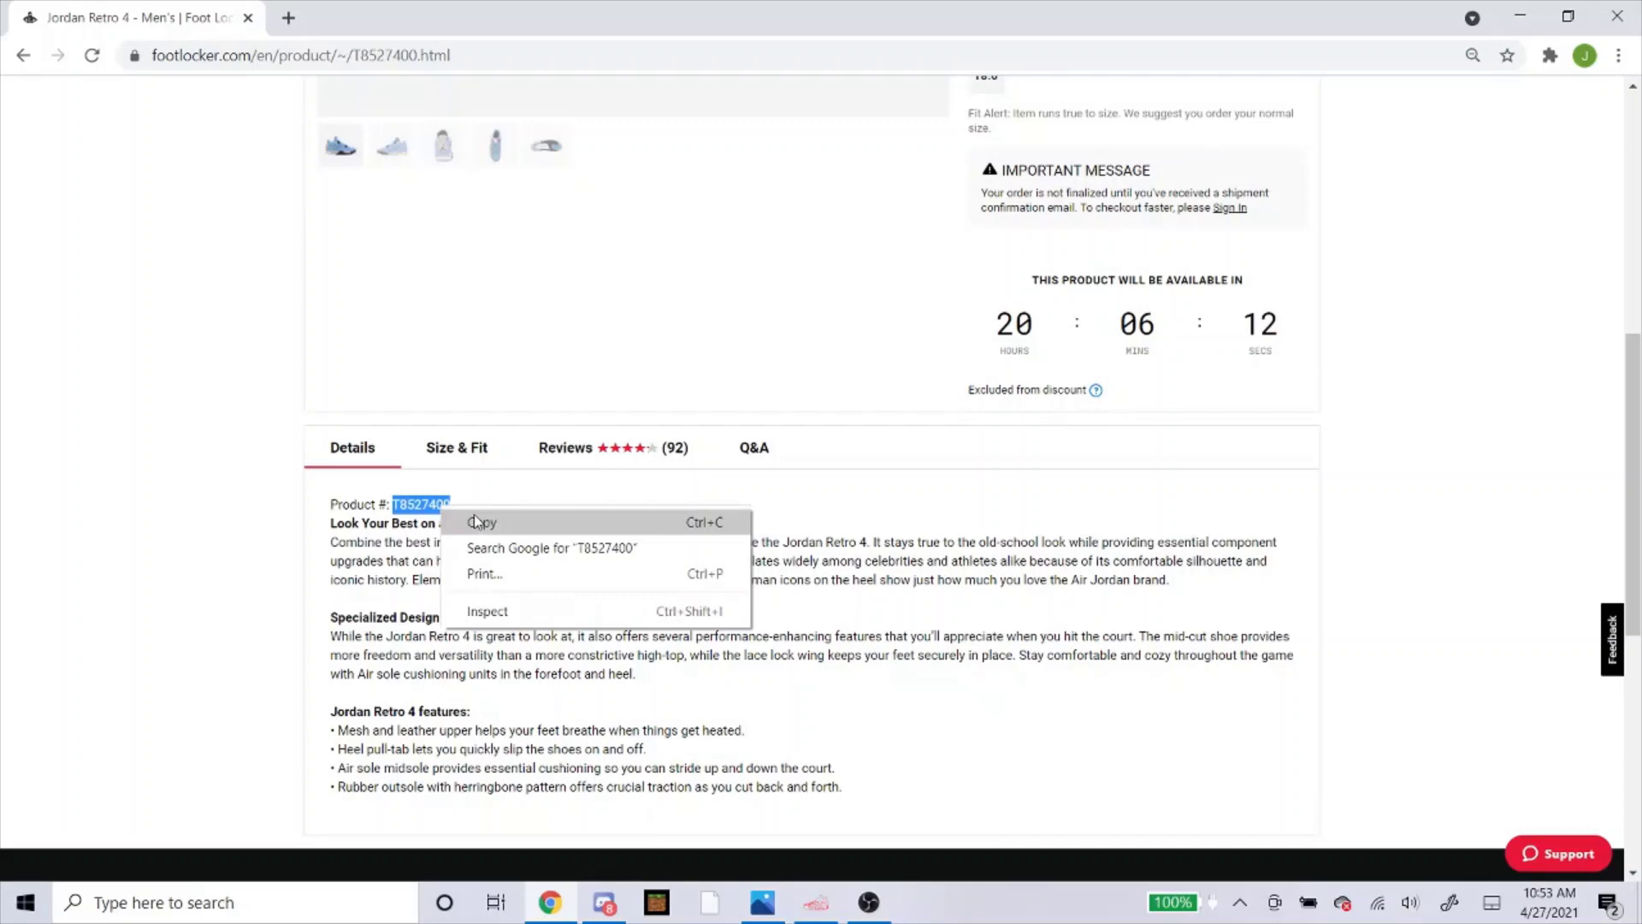
pyautogui.click(479, 522)
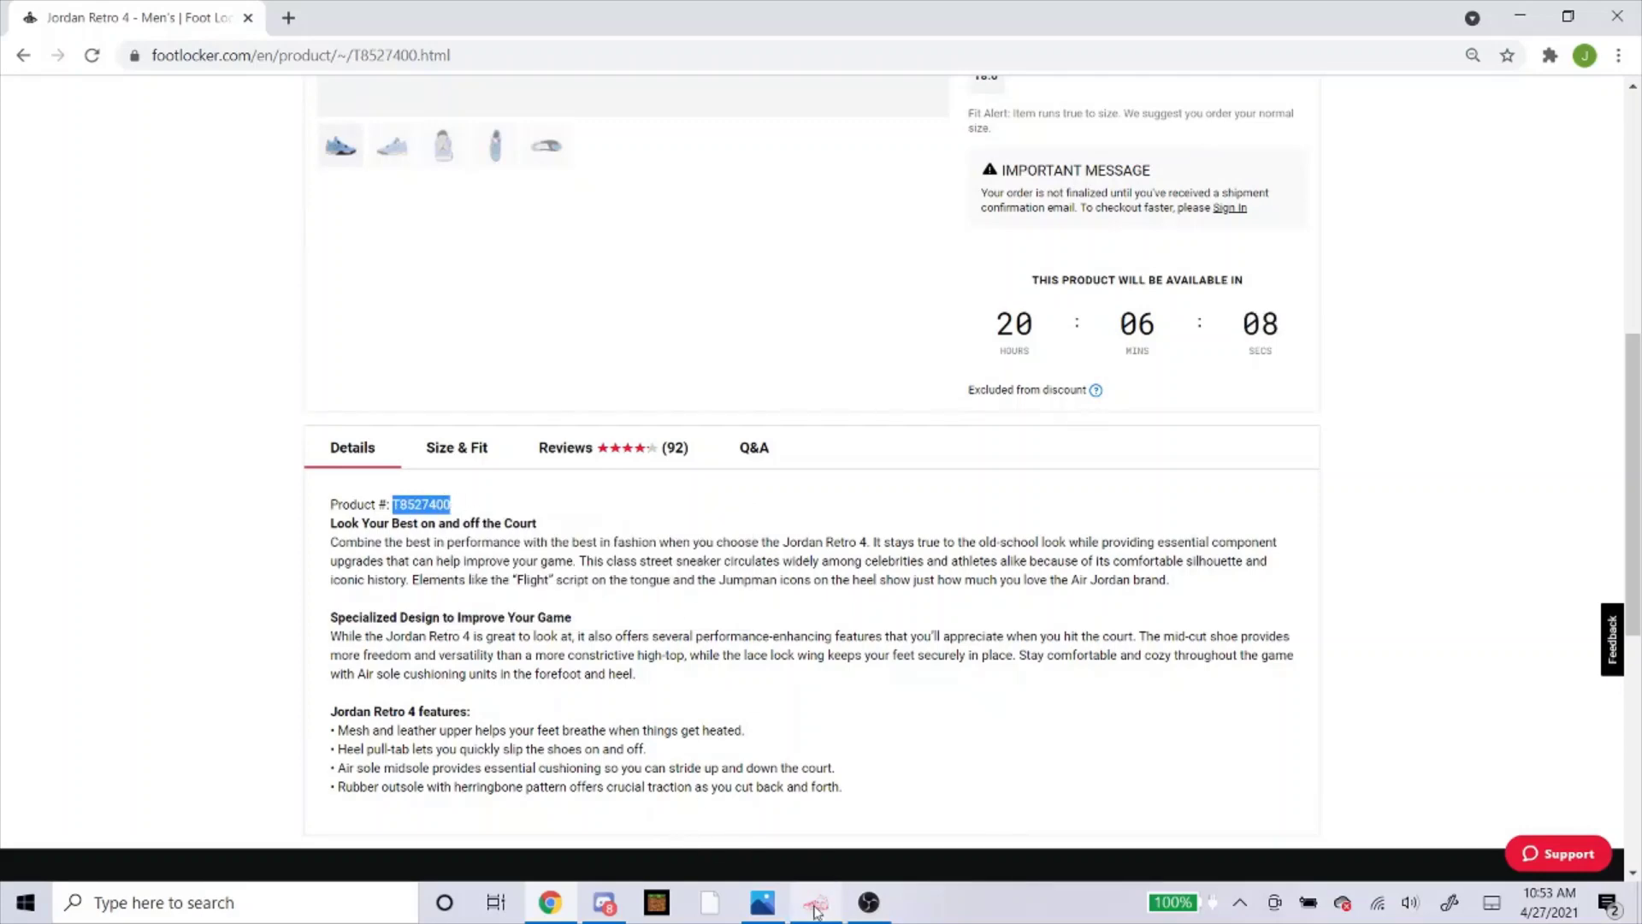
# Step: Paste T8527400 into the Footlocker task's SKU field in NSB
pyautogui.moveTo(815, 912)
pyautogui.click(795, 808)
pyautogui.rightClick(713, 419)
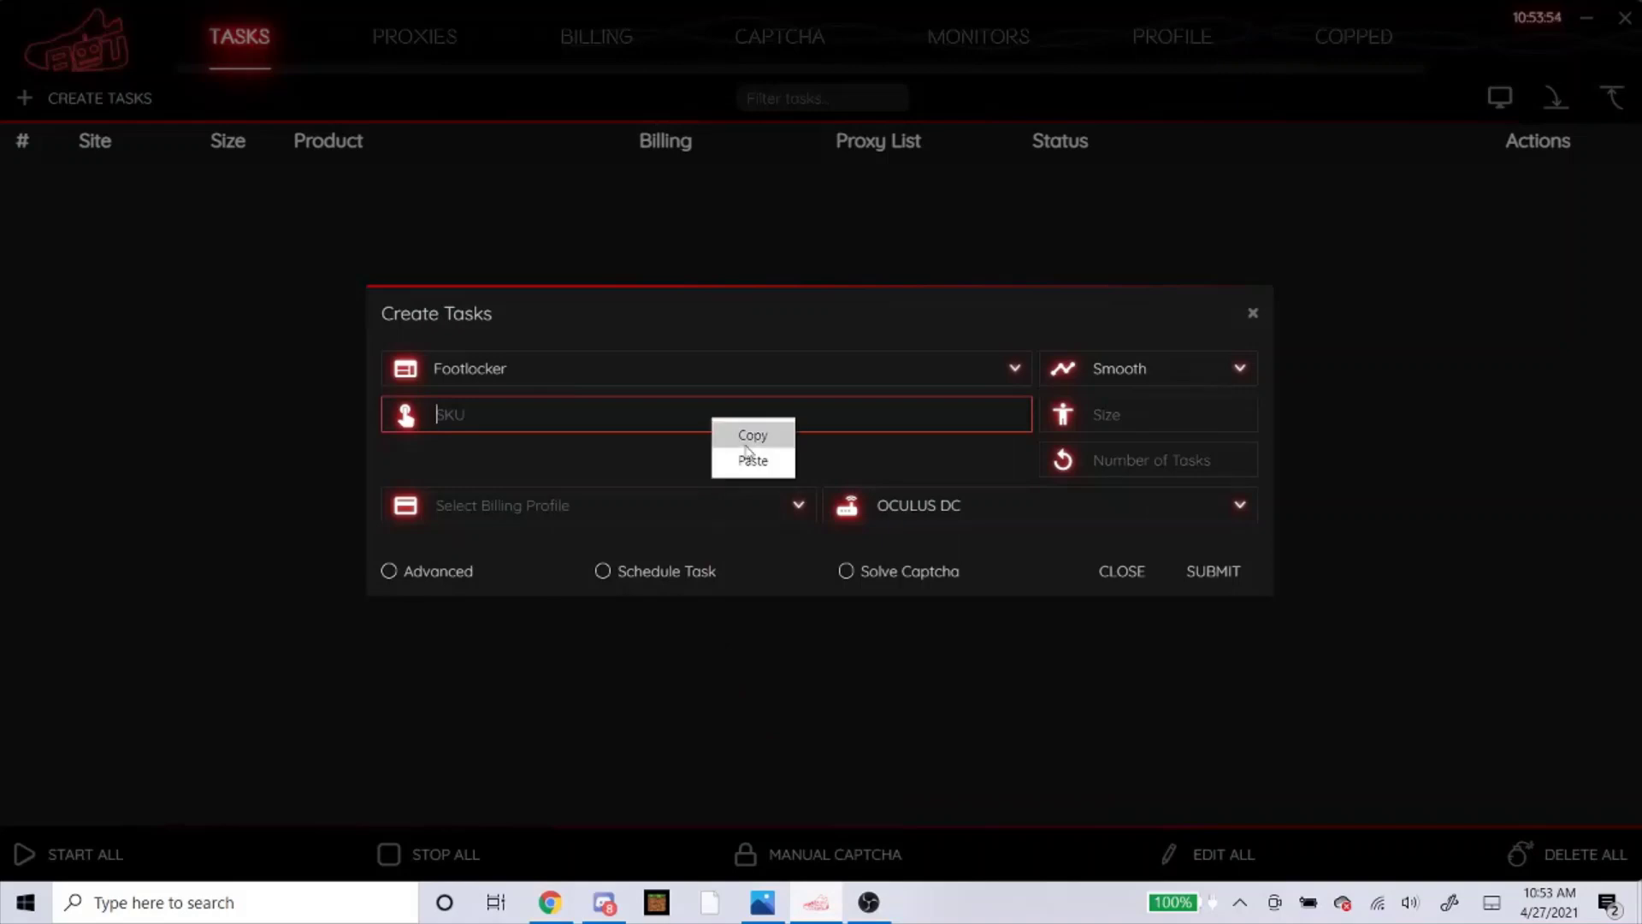
pyautogui.click(750, 460)
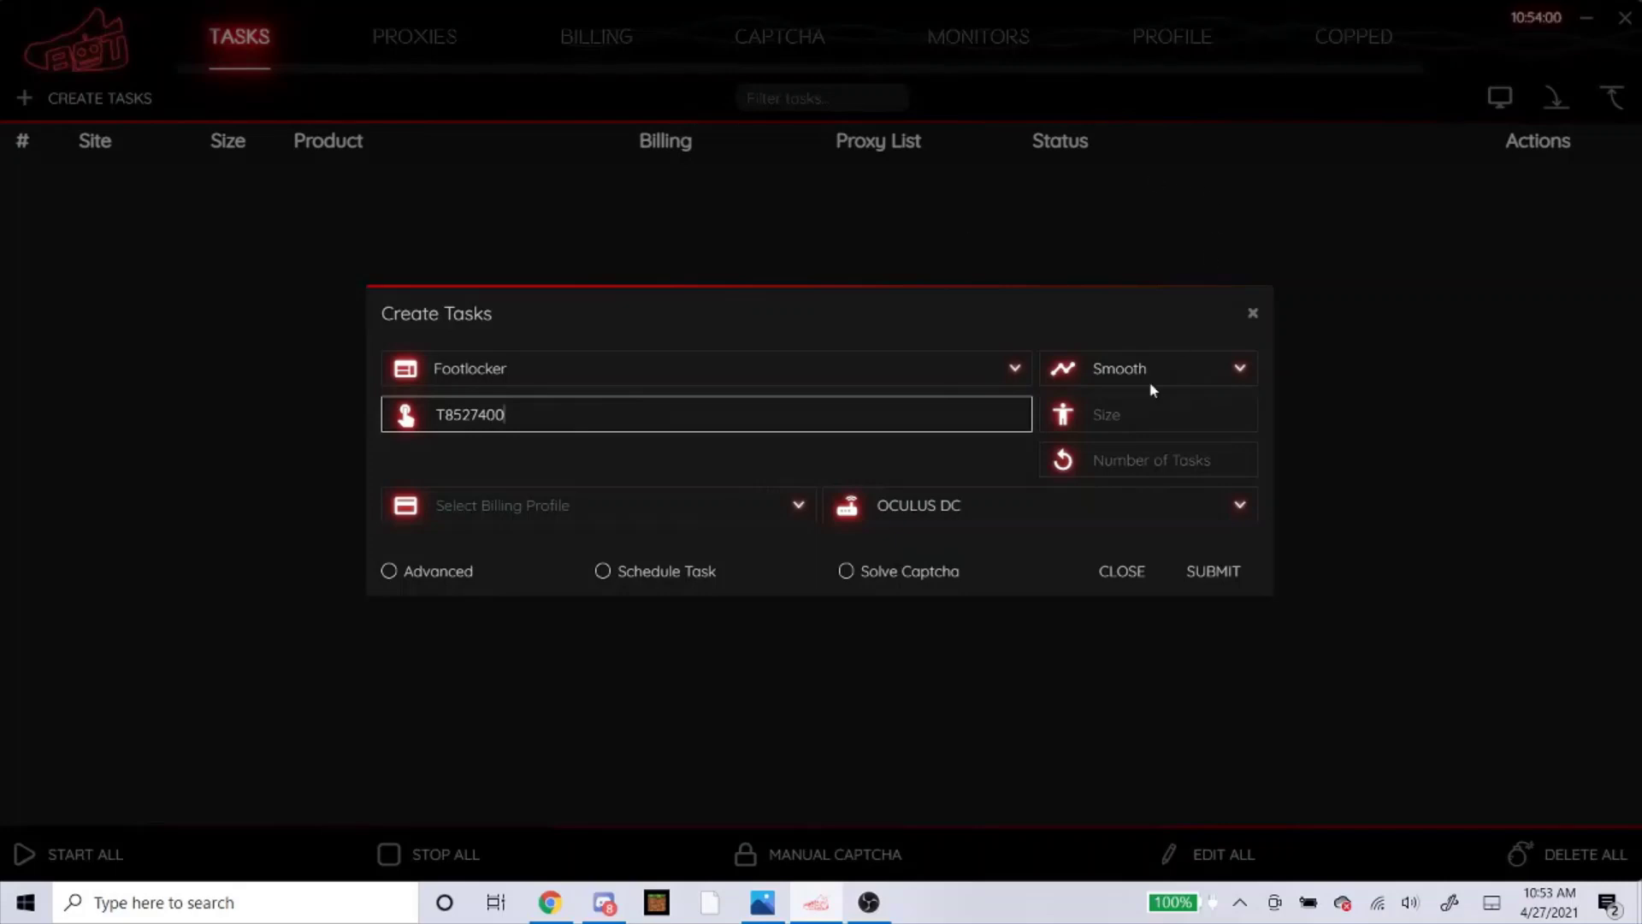
# Step: Check the available sizes on the Foot Locker page before filling the Size field
pyautogui.click(1151, 414)
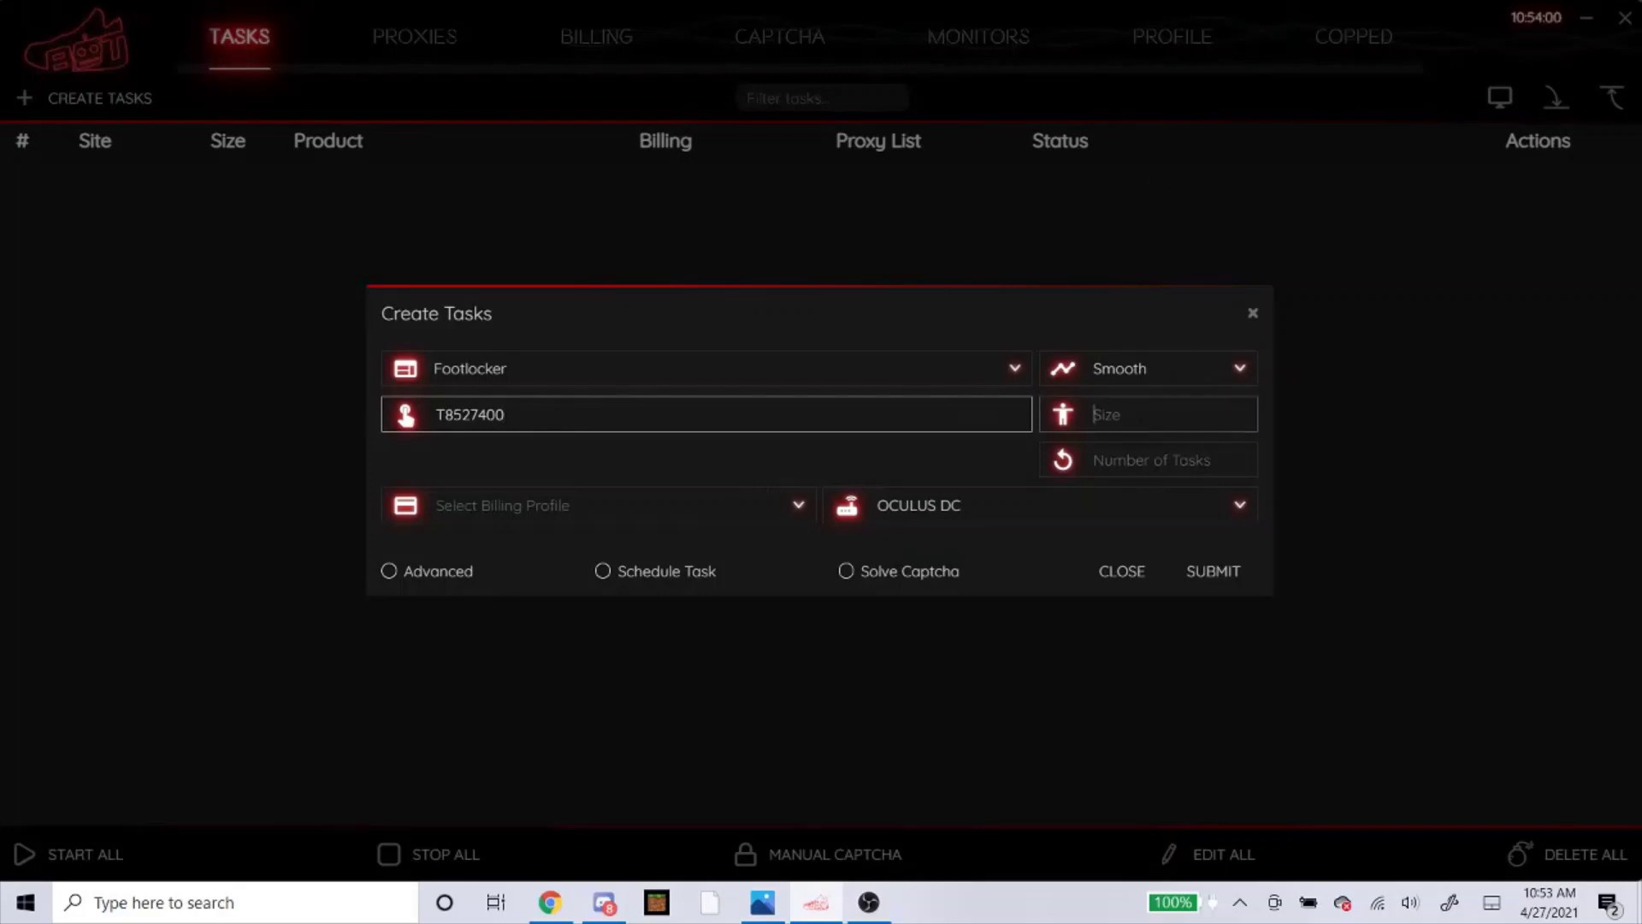
pyautogui.click(550, 903)
pyautogui.scroll(7, 1026, 265)
pyautogui.scroll(-1, 1232, 371)
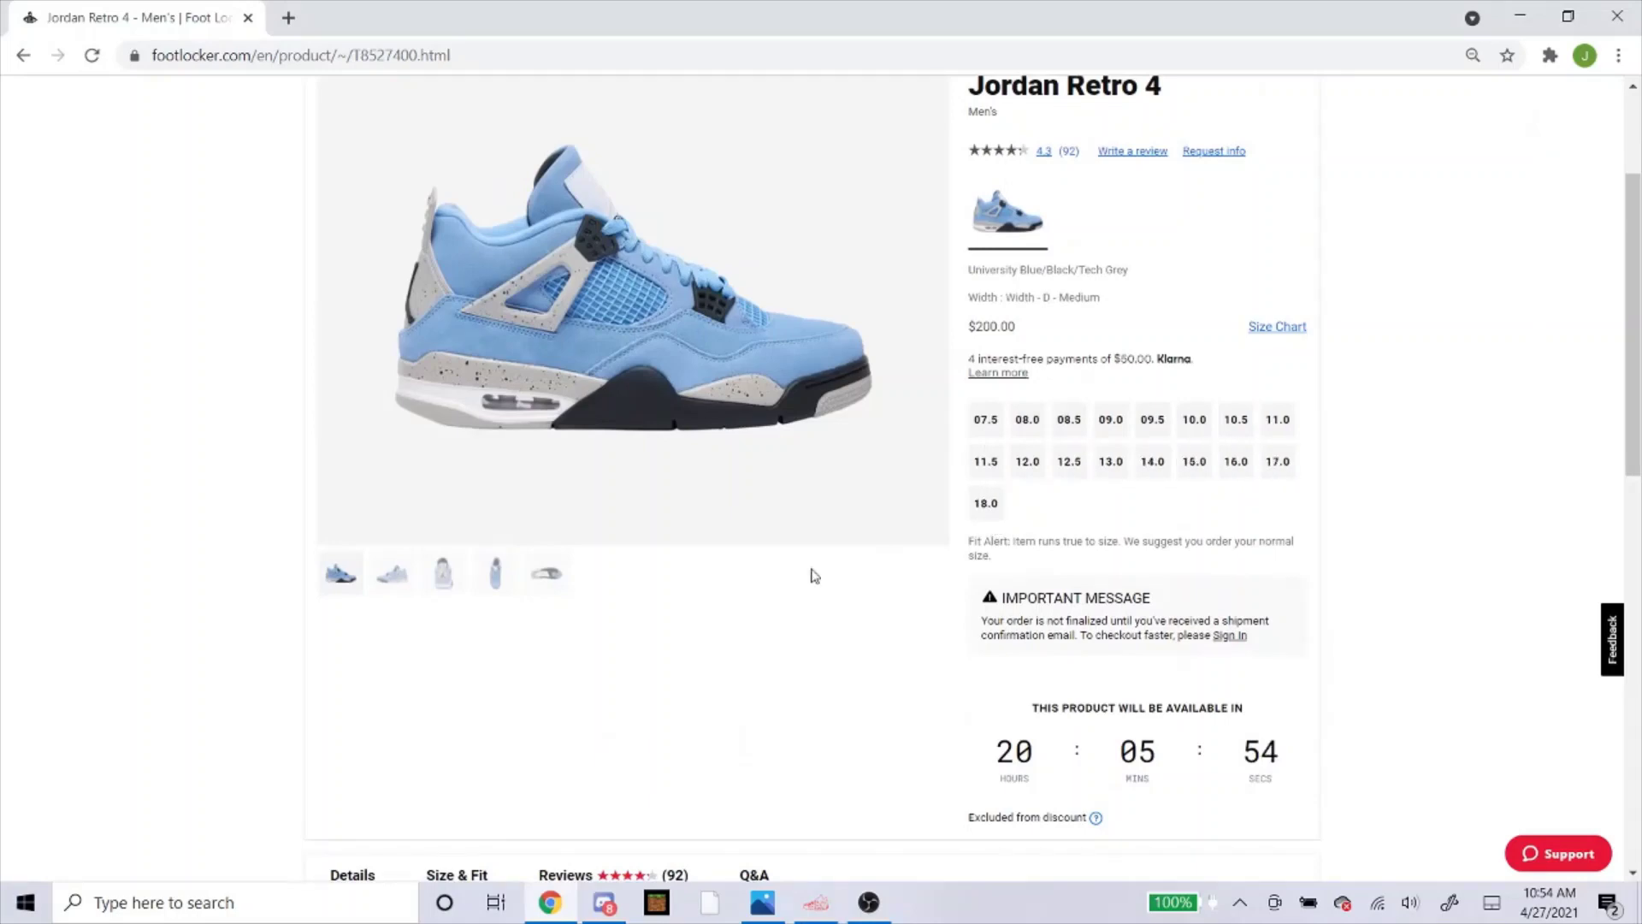
pyautogui.click(973, 510)
pyautogui.click(816, 903)
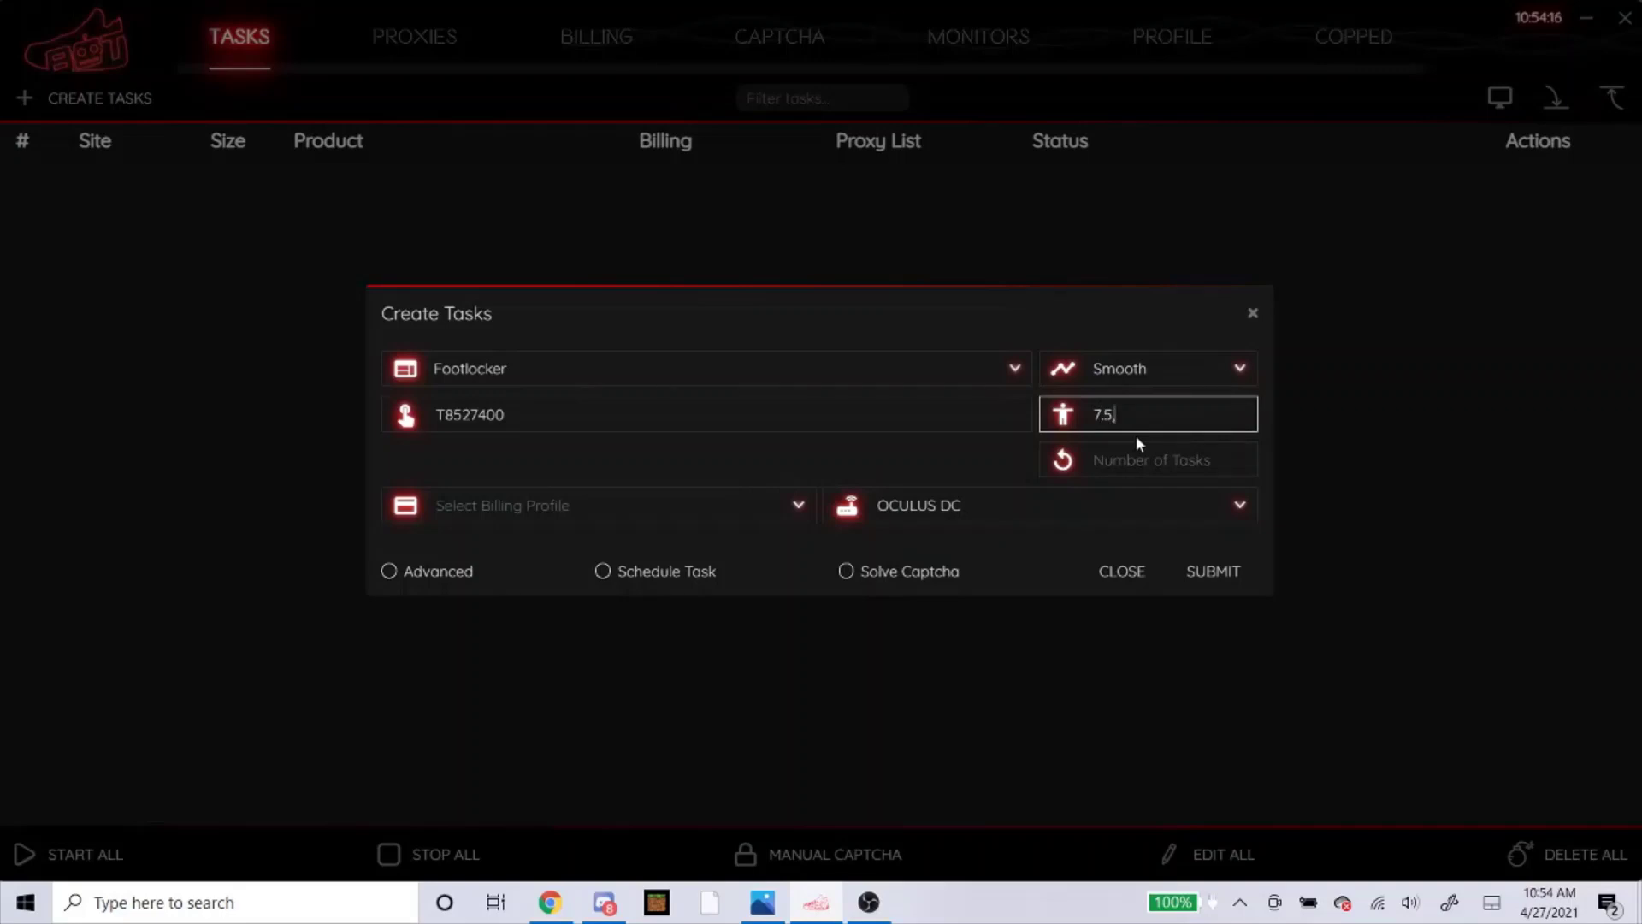
# Step: Fill the size list with 7.5 through 12.5 in half sizes, plus 13, 14 and 15
pyautogui.write('8')
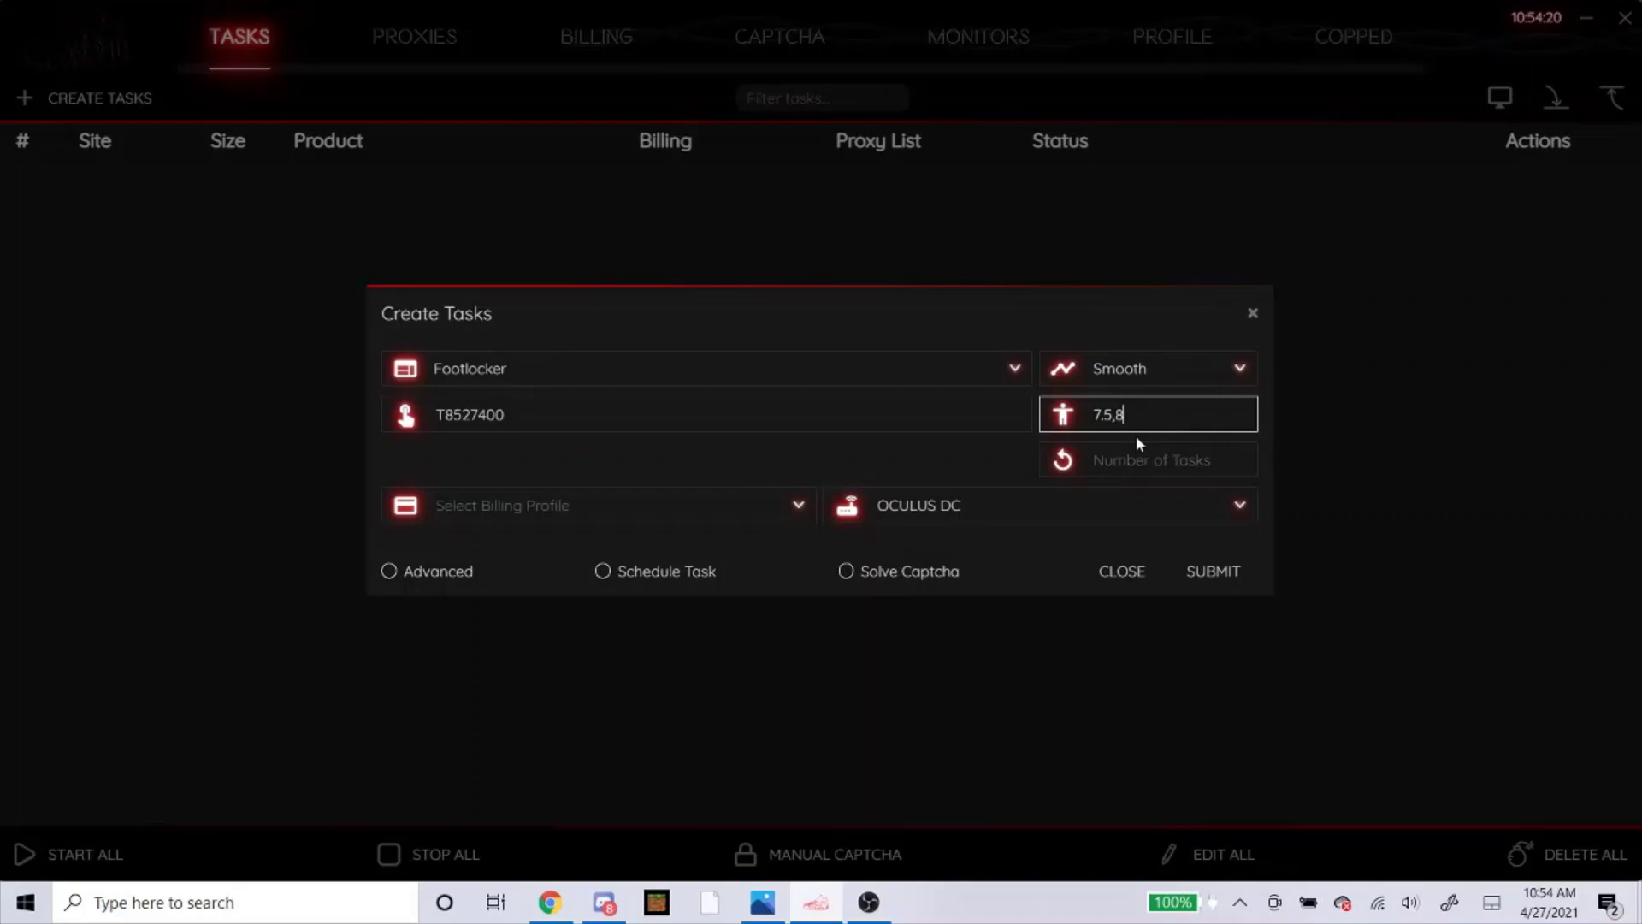
pyautogui.write(',8.5,9')
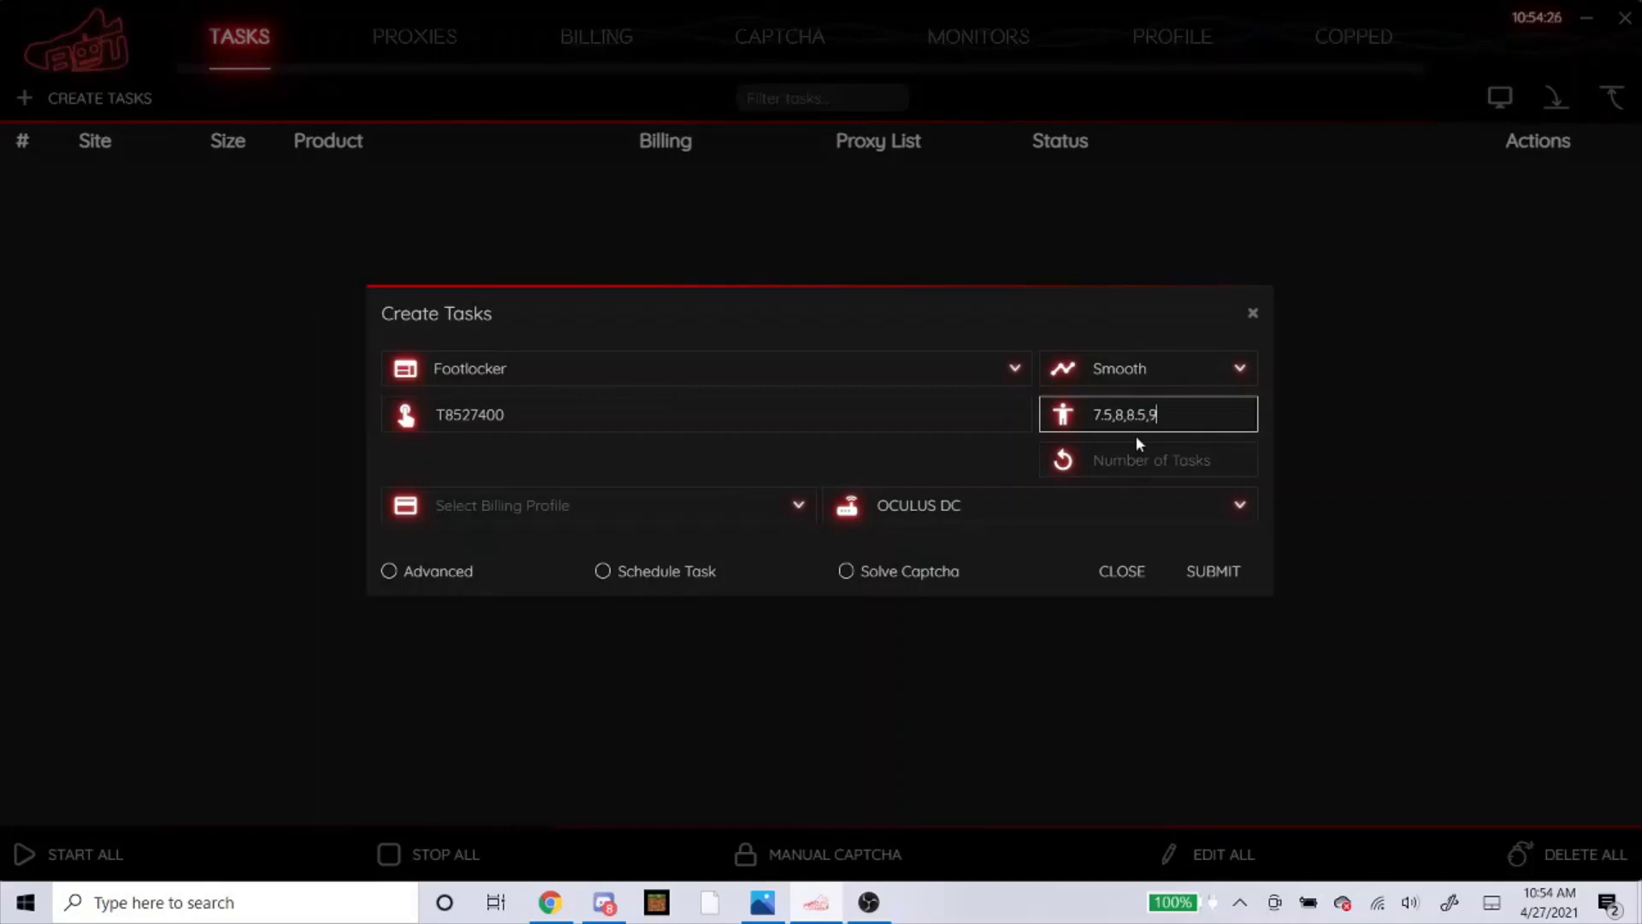
pyautogui.press('BackSpace')
pyautogui.press('BackSpace')
pyautogui.press('BackSpace')
pyautogui.press('BackSpace')
pyautogui.press('BackSpace')
pyautogui.write('7.5, 8')
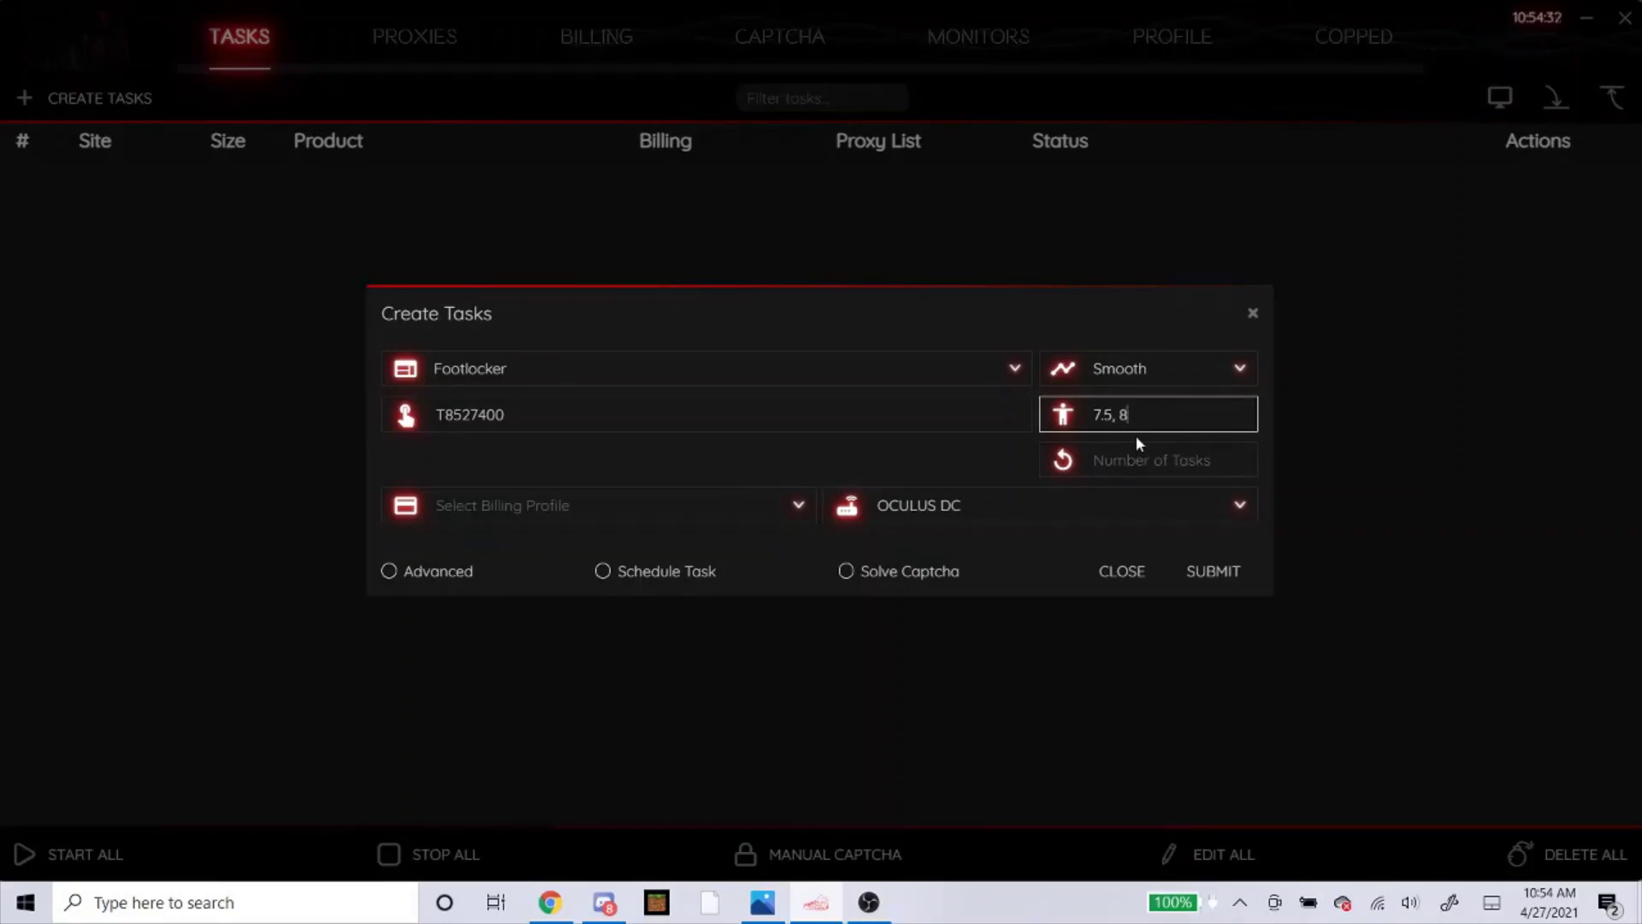
pyautogui.press('BackSpace')
pyautogui.press('BackSpace')
pyautogui.press('BackSpace')
pyautogui.press('BackSpace')
pyautogui.press('BackSpace')
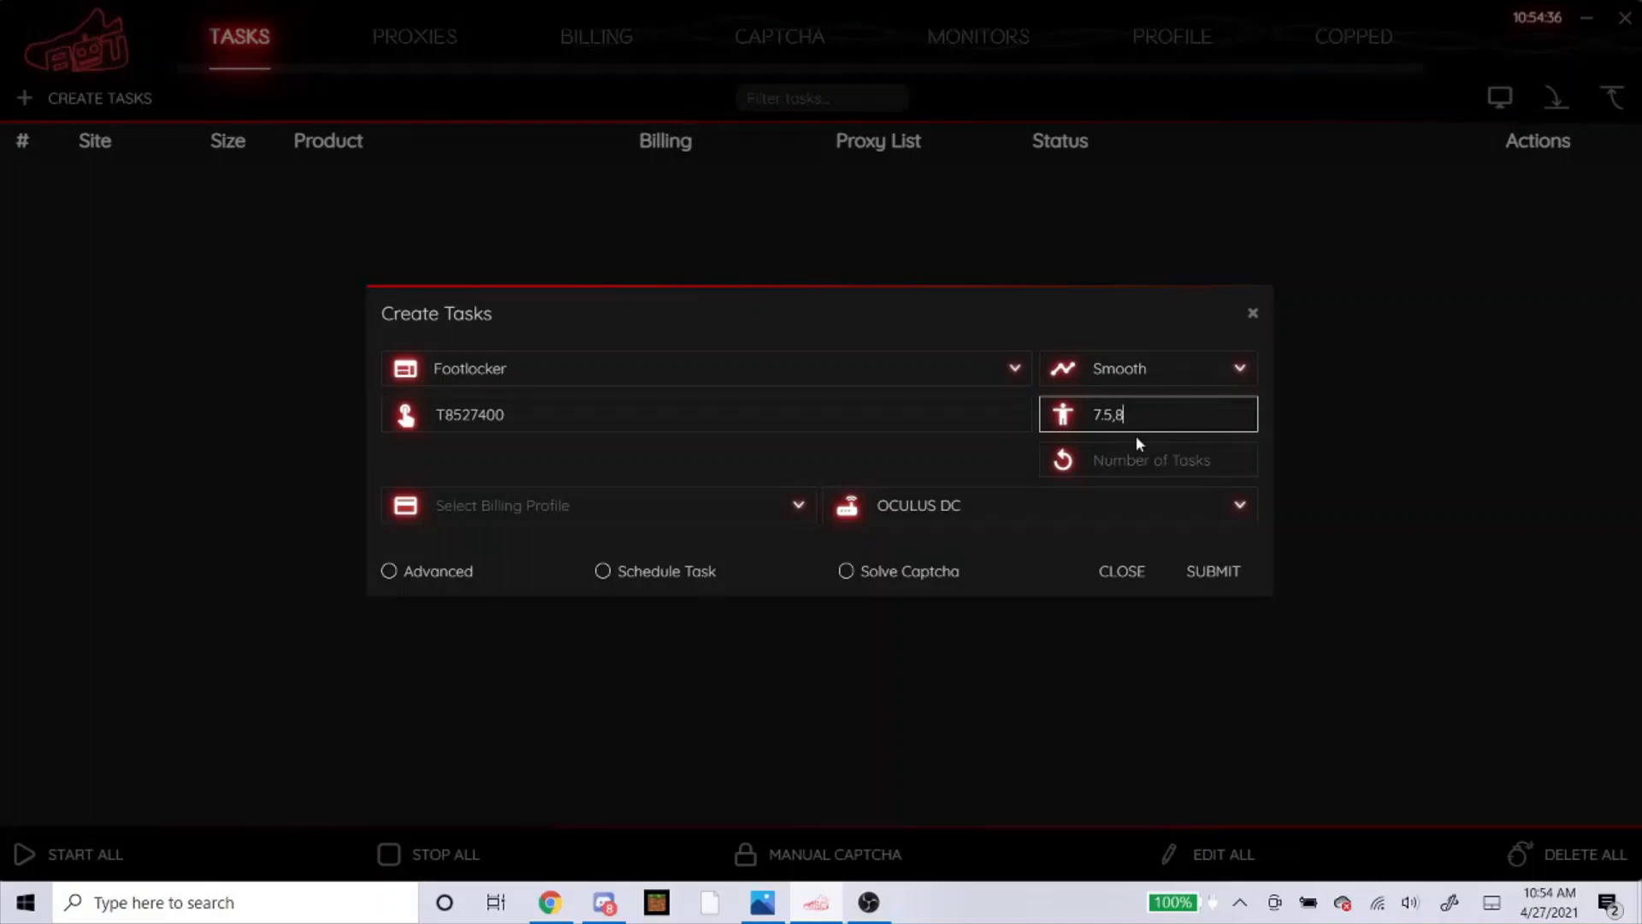
pyautogui.write('7.5,8,8,')
pyautogui.write('5,9,9')
pyautogui.write('.5,10,10')
pyautogui.write('.5,11,11')
pyautogui.write('.5,12,12.5')
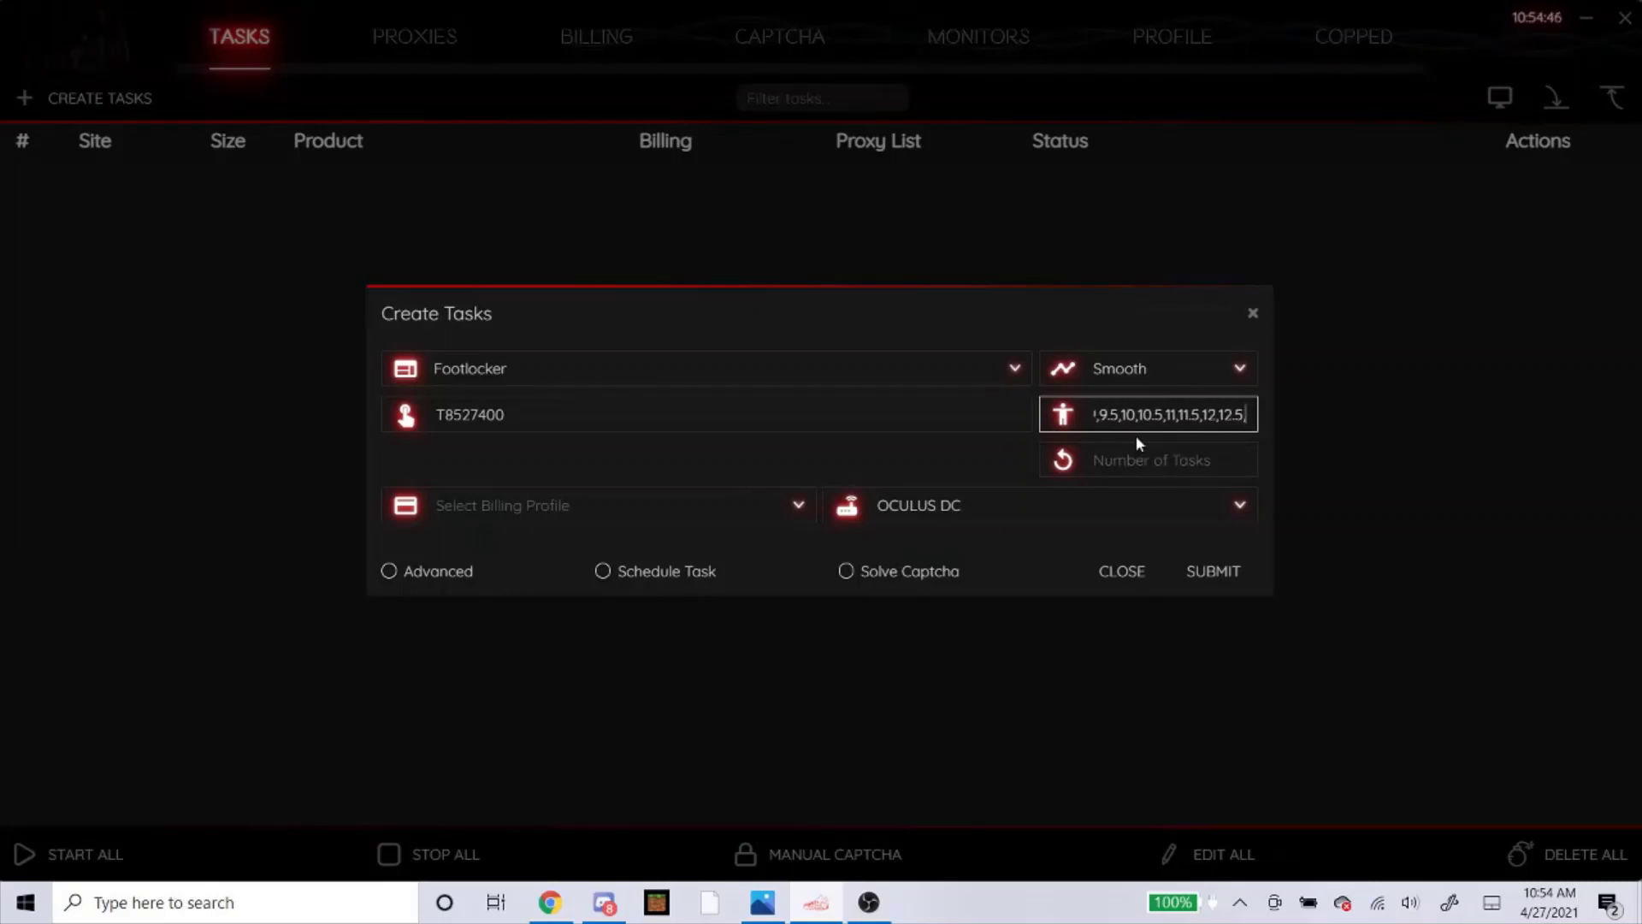
pyautogui.write(',13,14,15')
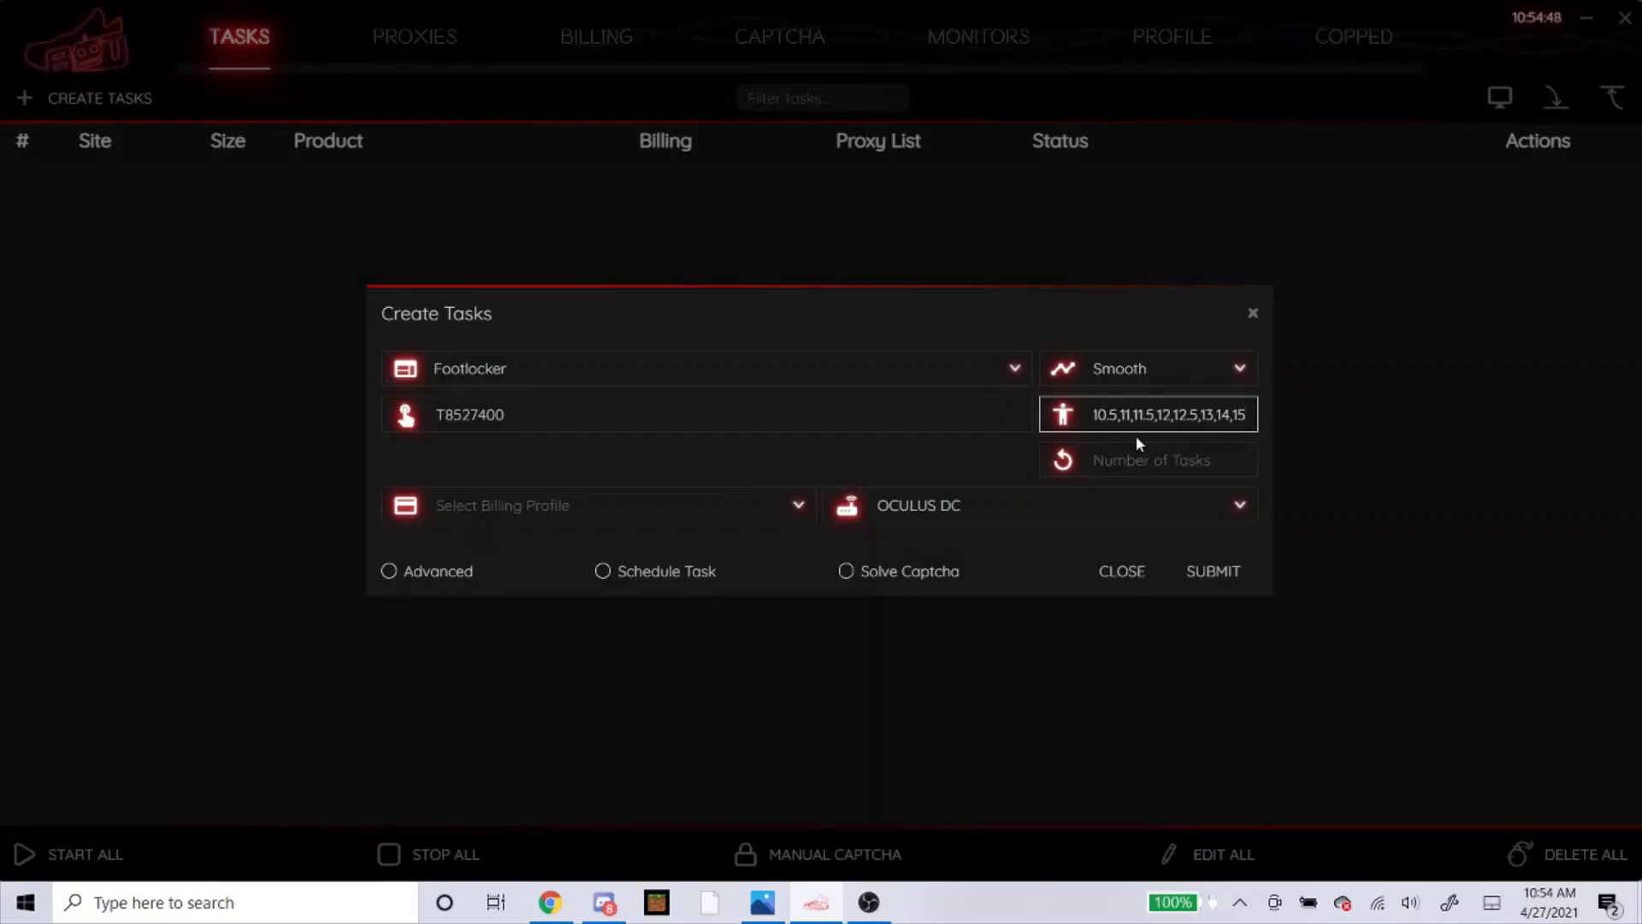
pyautogui.click(550, 902)
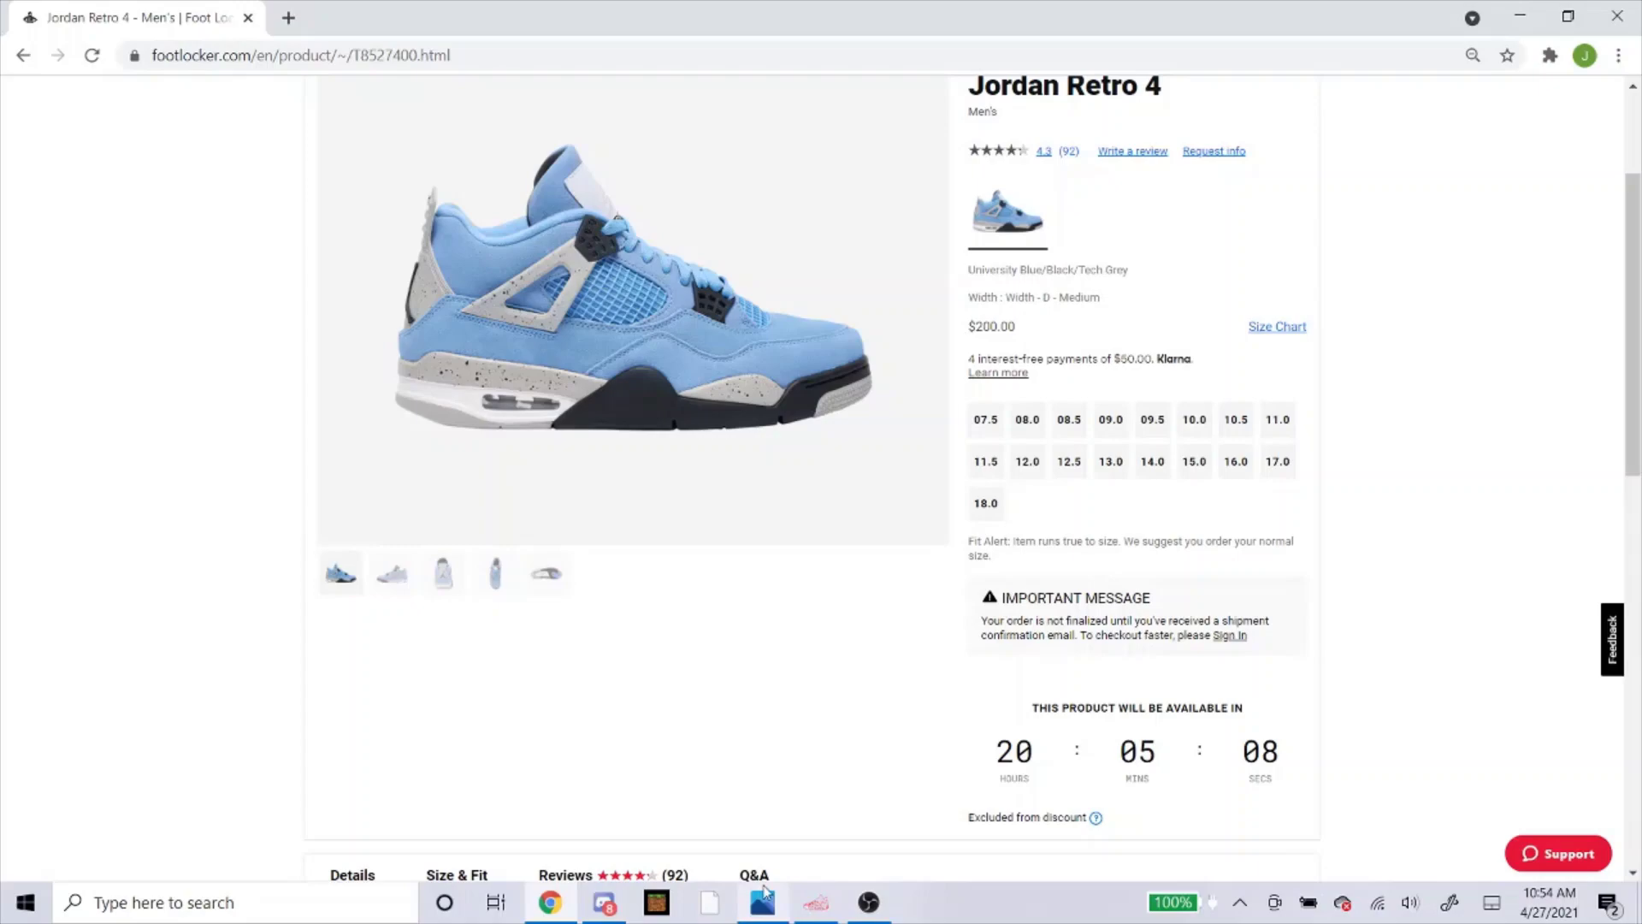
pyautogui.click(831, 908)
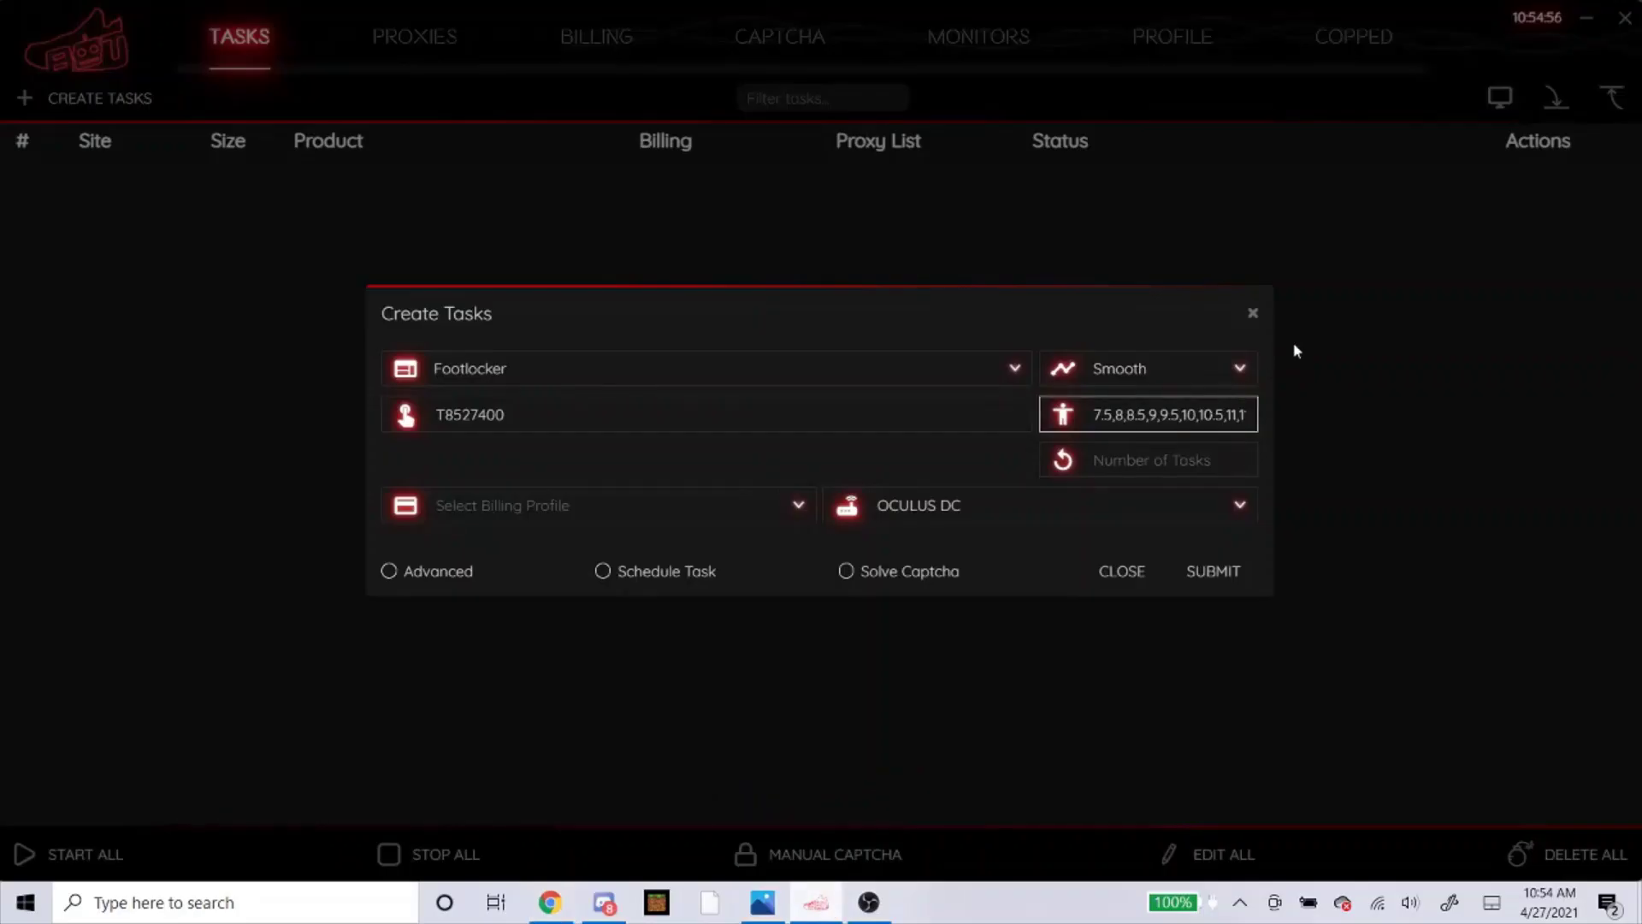
# Step: Assign the first billing profile and keep OCULUS DC as the proxy list
pyautogui.click(665, 520)
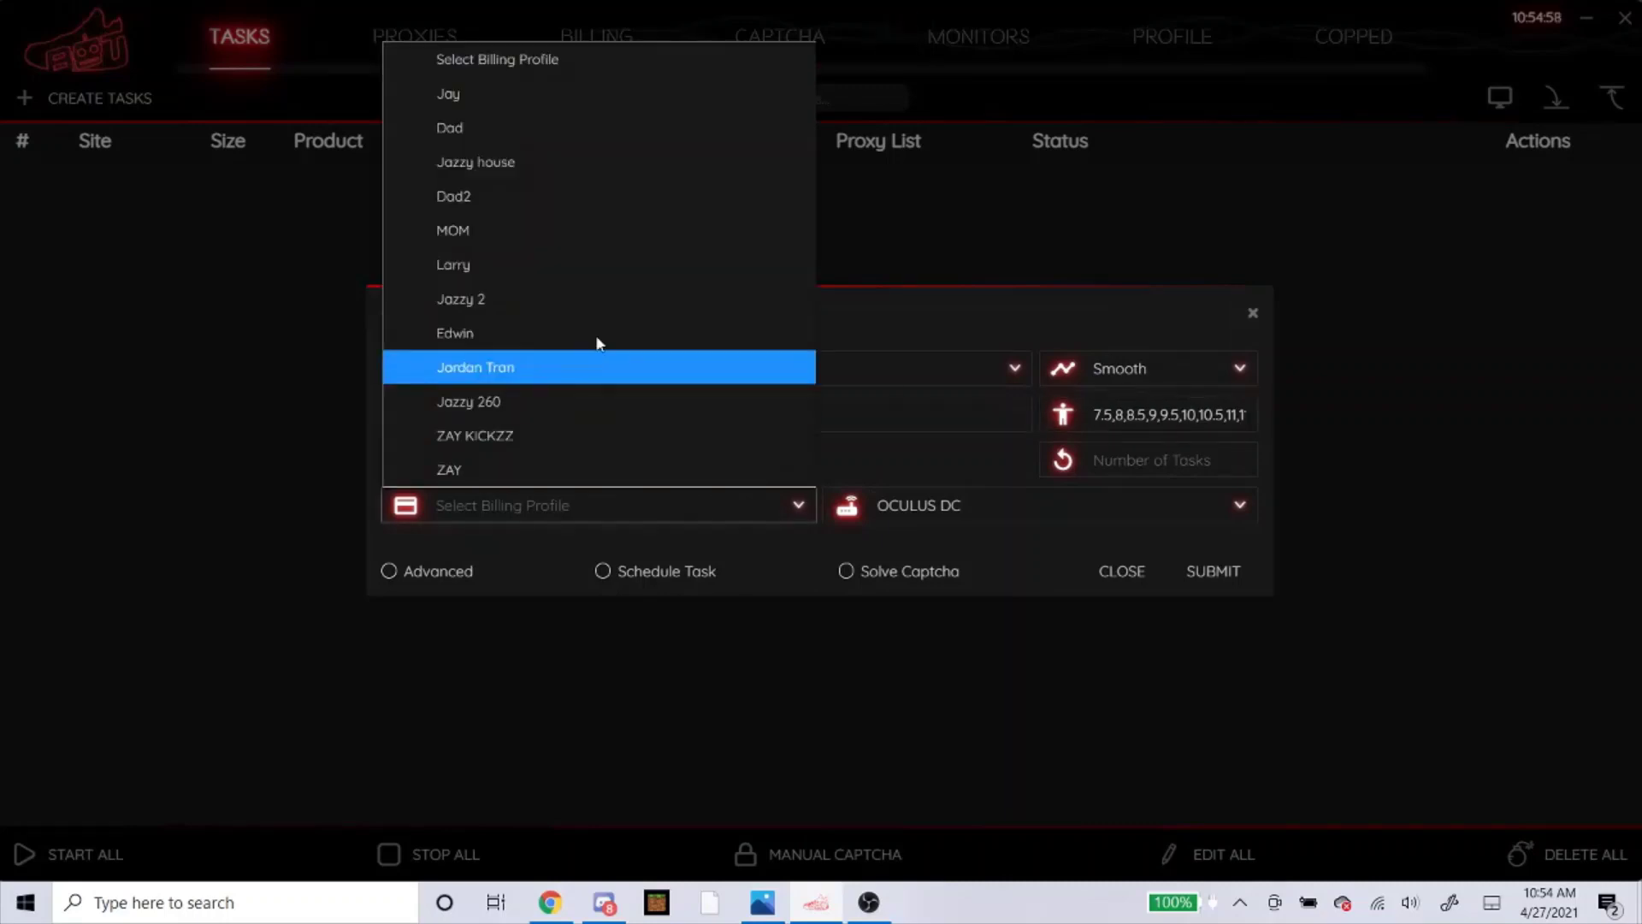
pyautogui.click(604, 125)
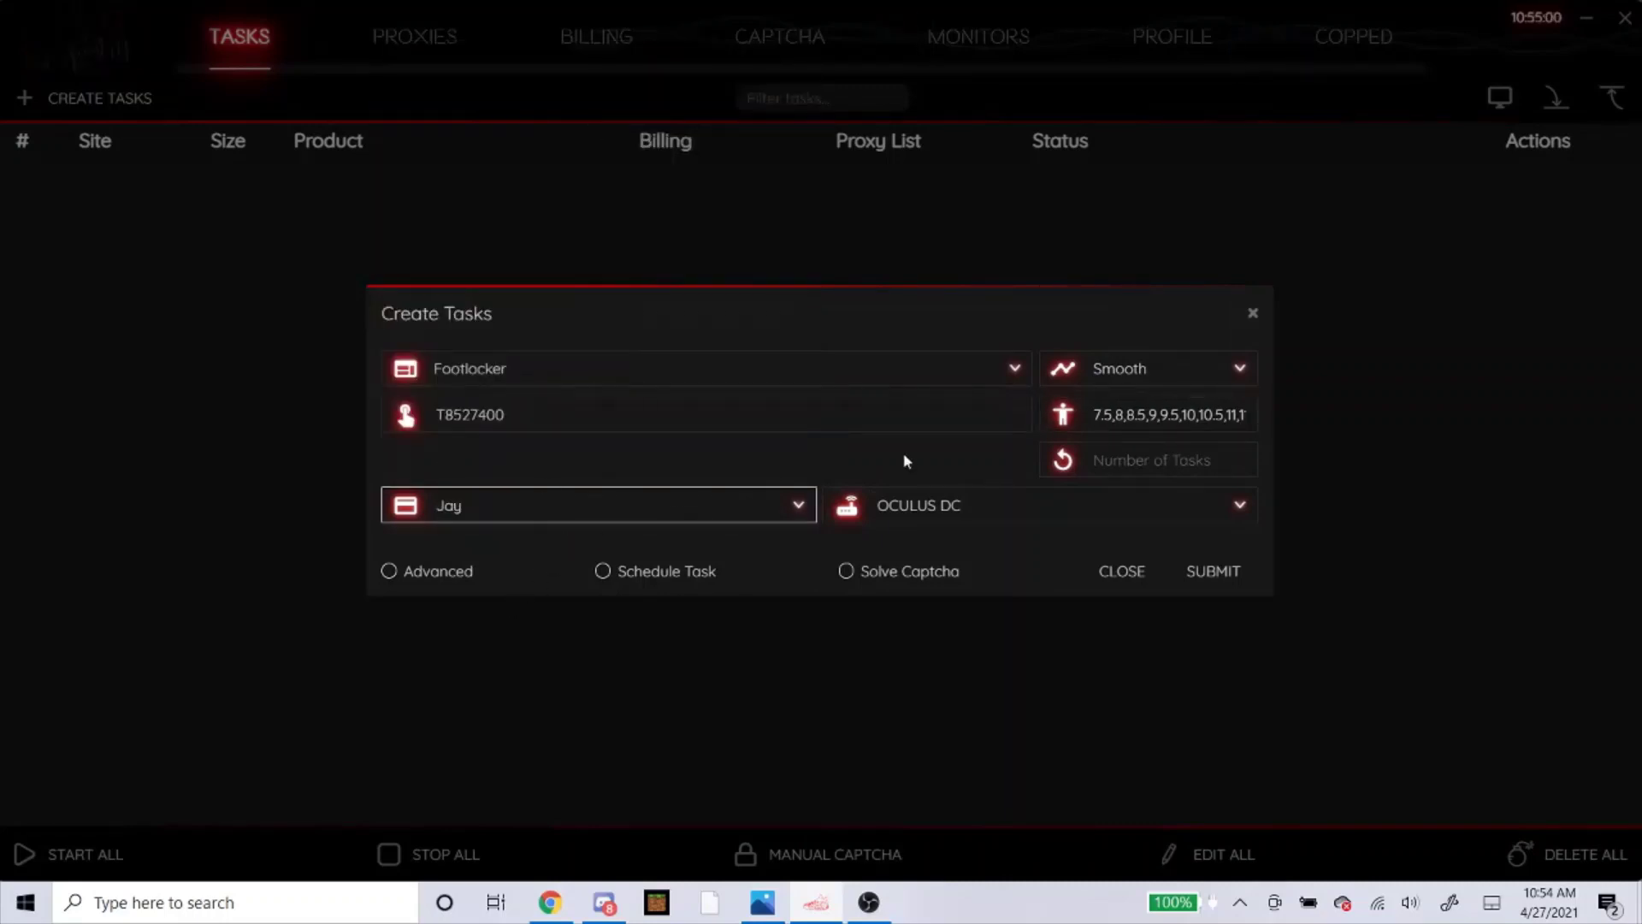
pyautogui.click(958, 503)
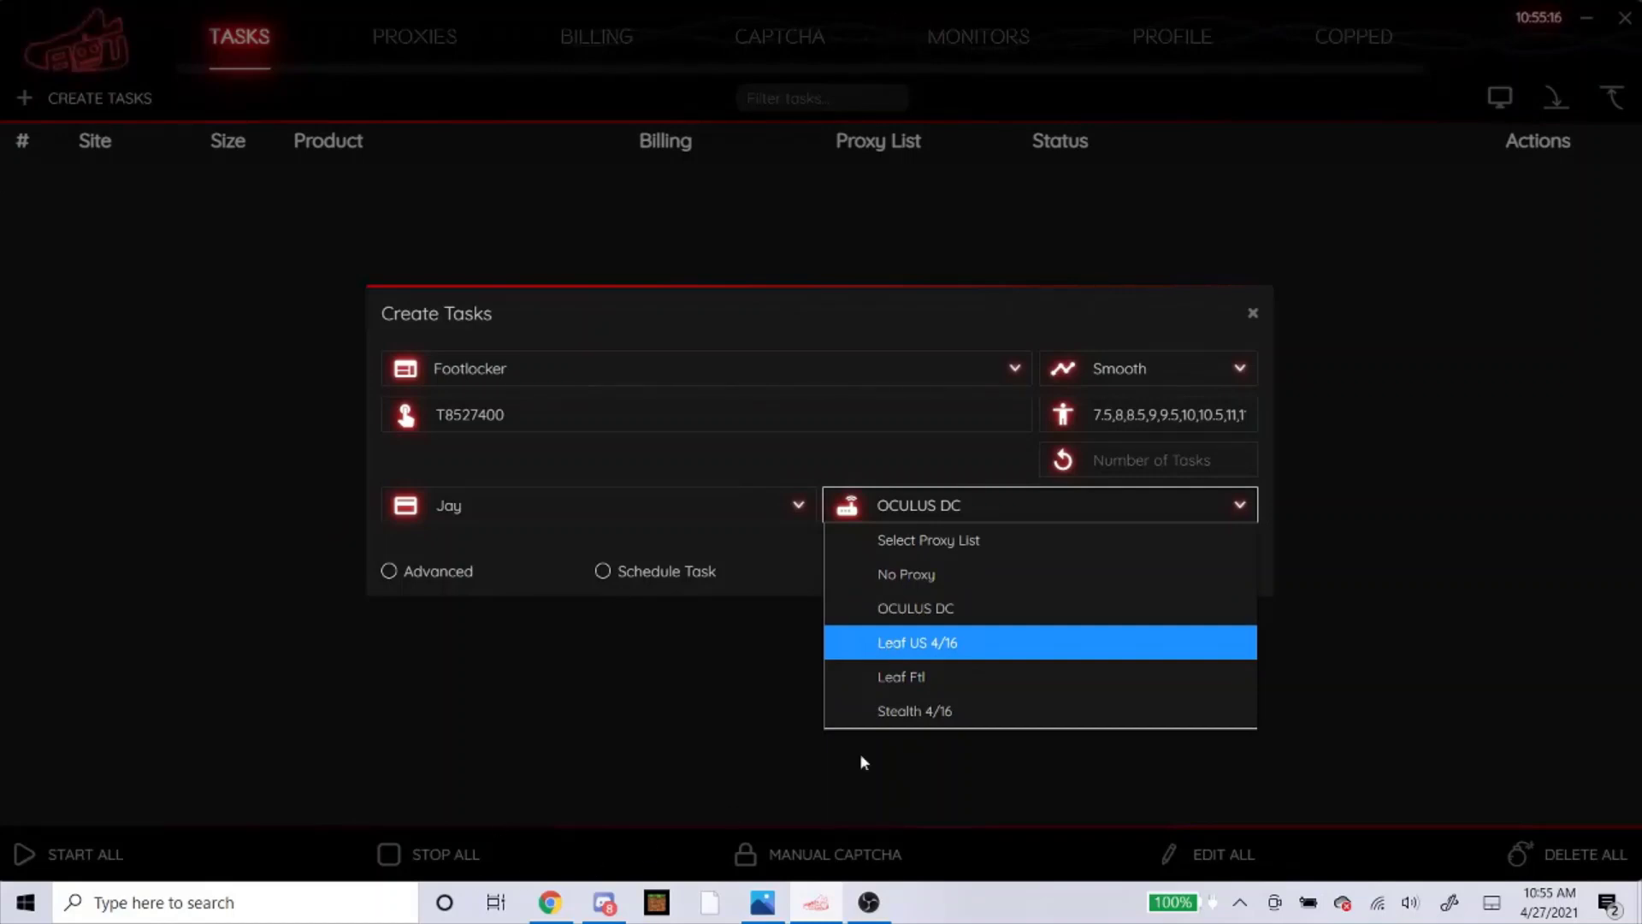
pyautogui.click(925, 610)
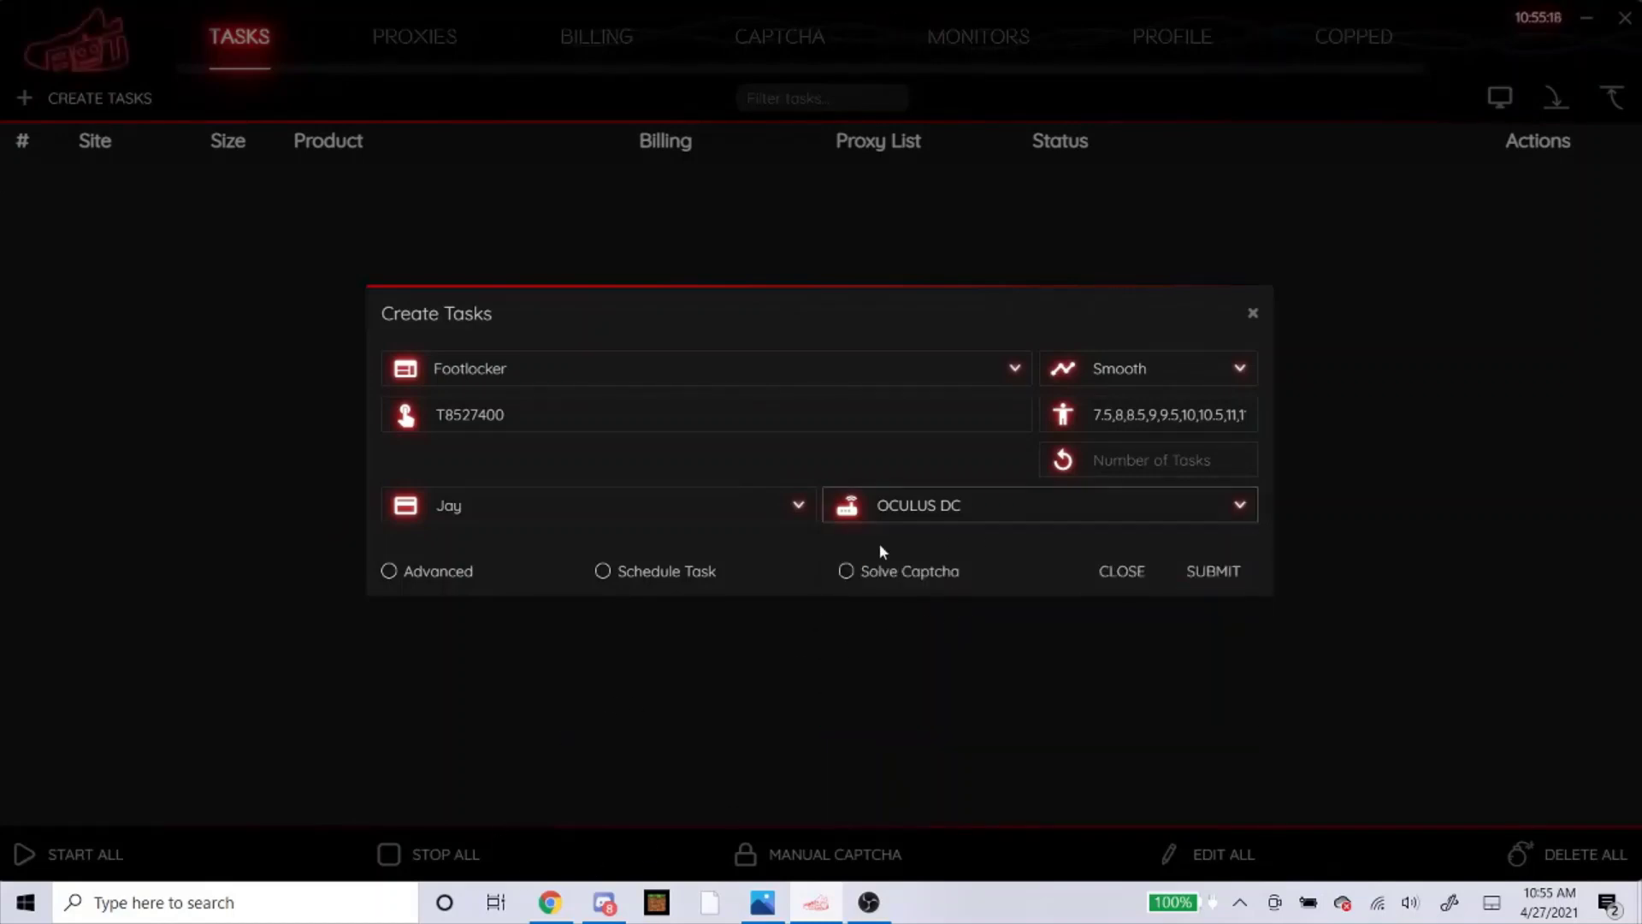
pyautogui.click(444, 572)
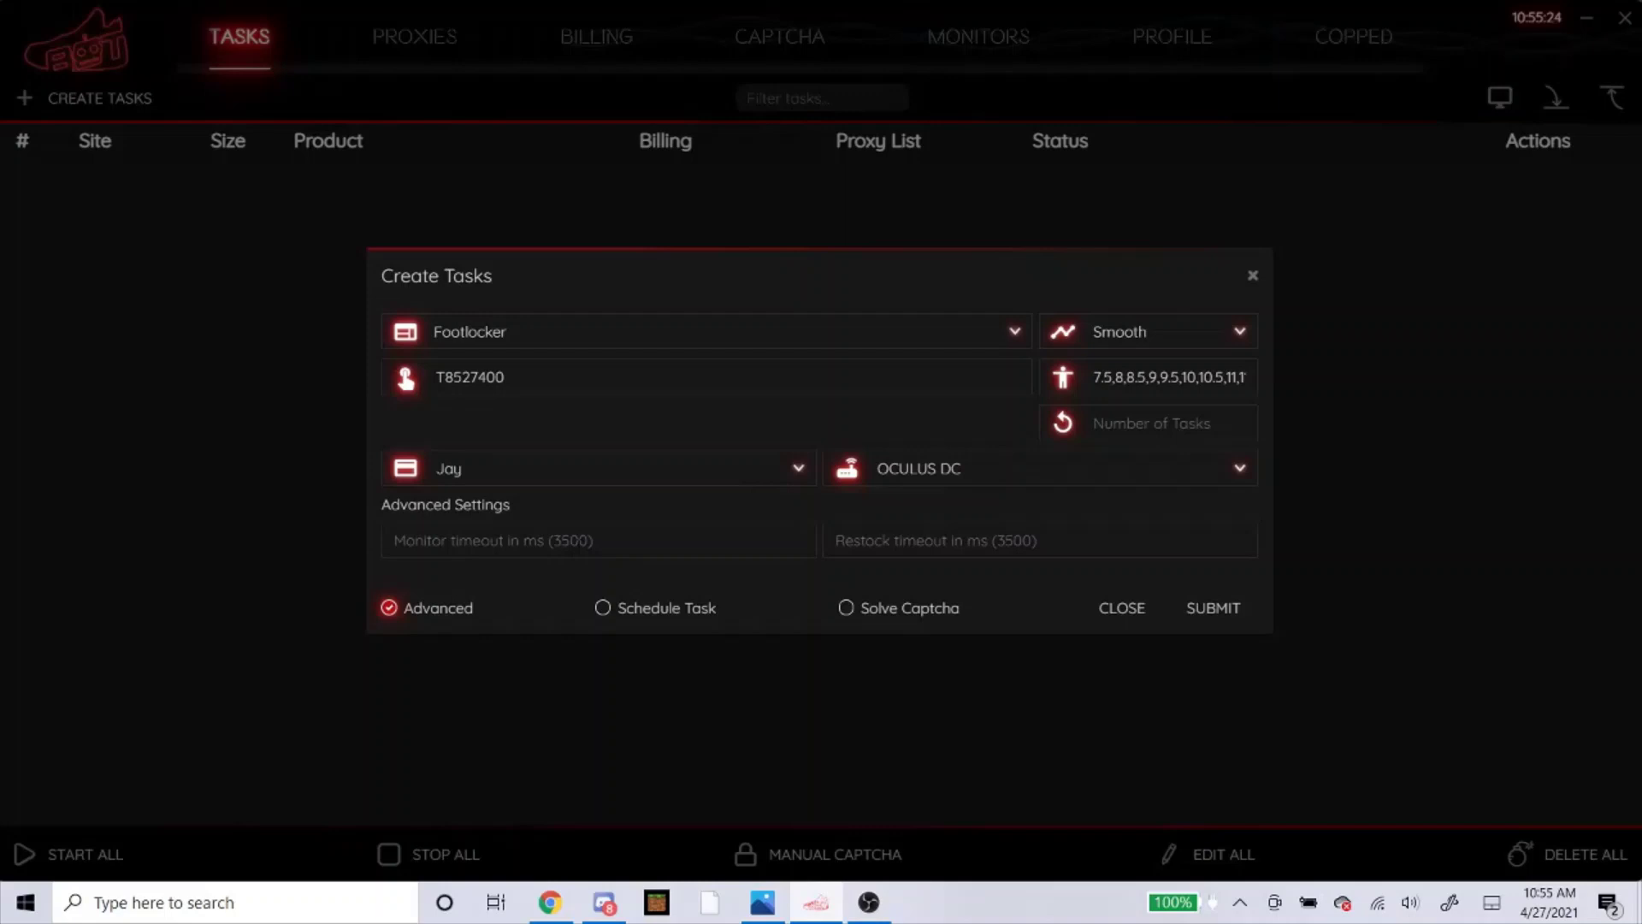
pyautogui.click(394, 540)
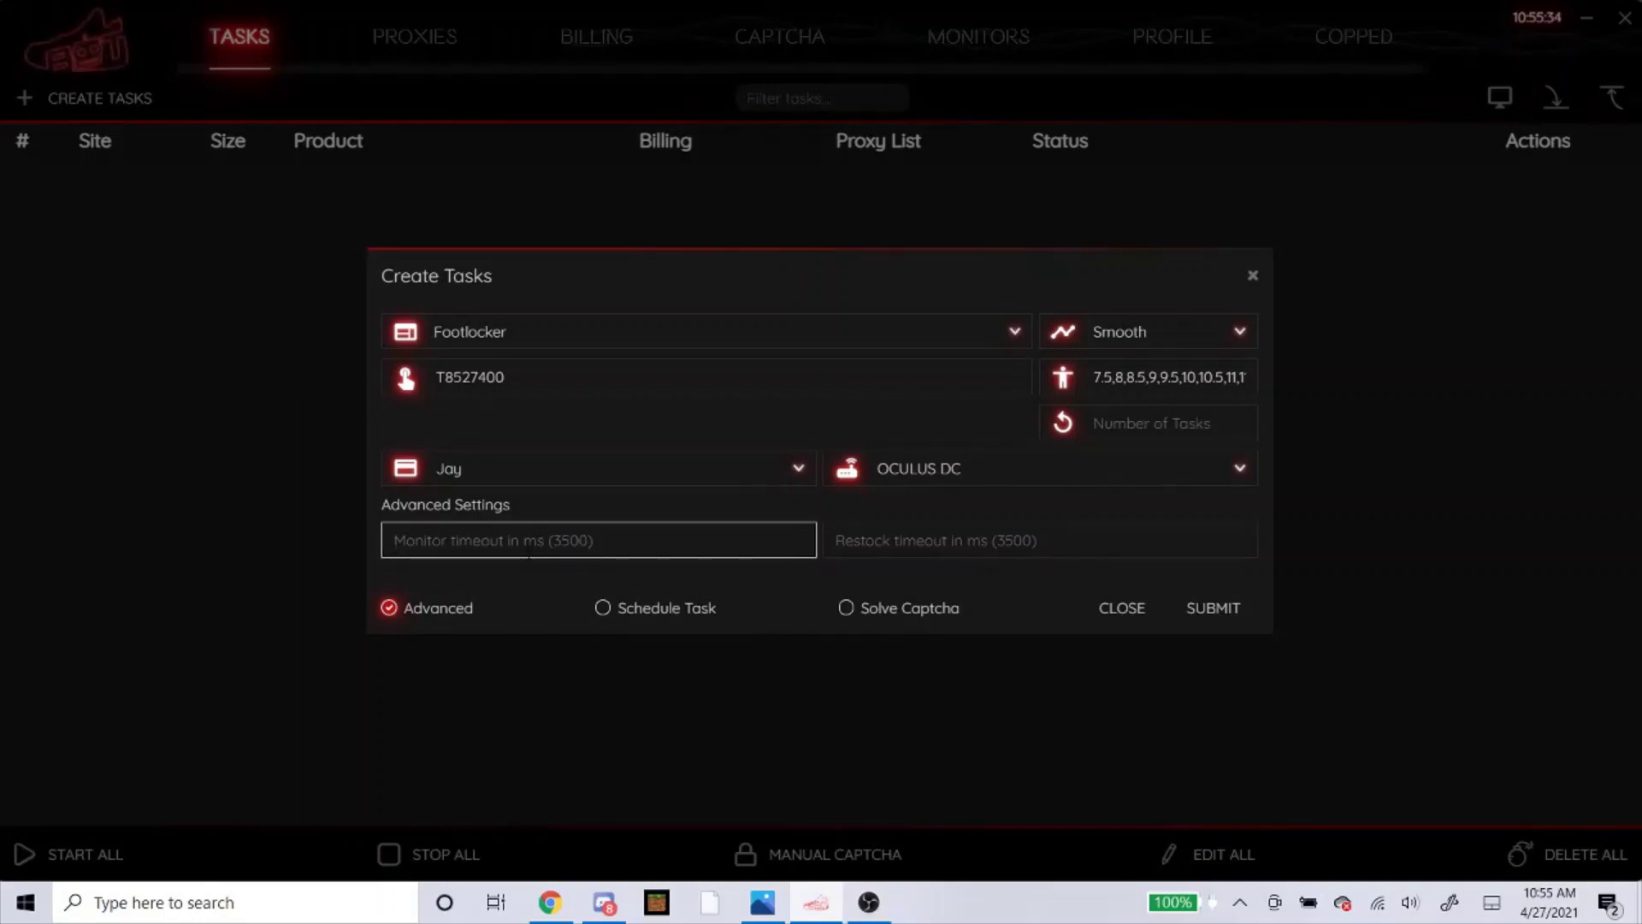
pyautogui.write('33')
pyautogui.press('Tab')
pyautogui.write('33')
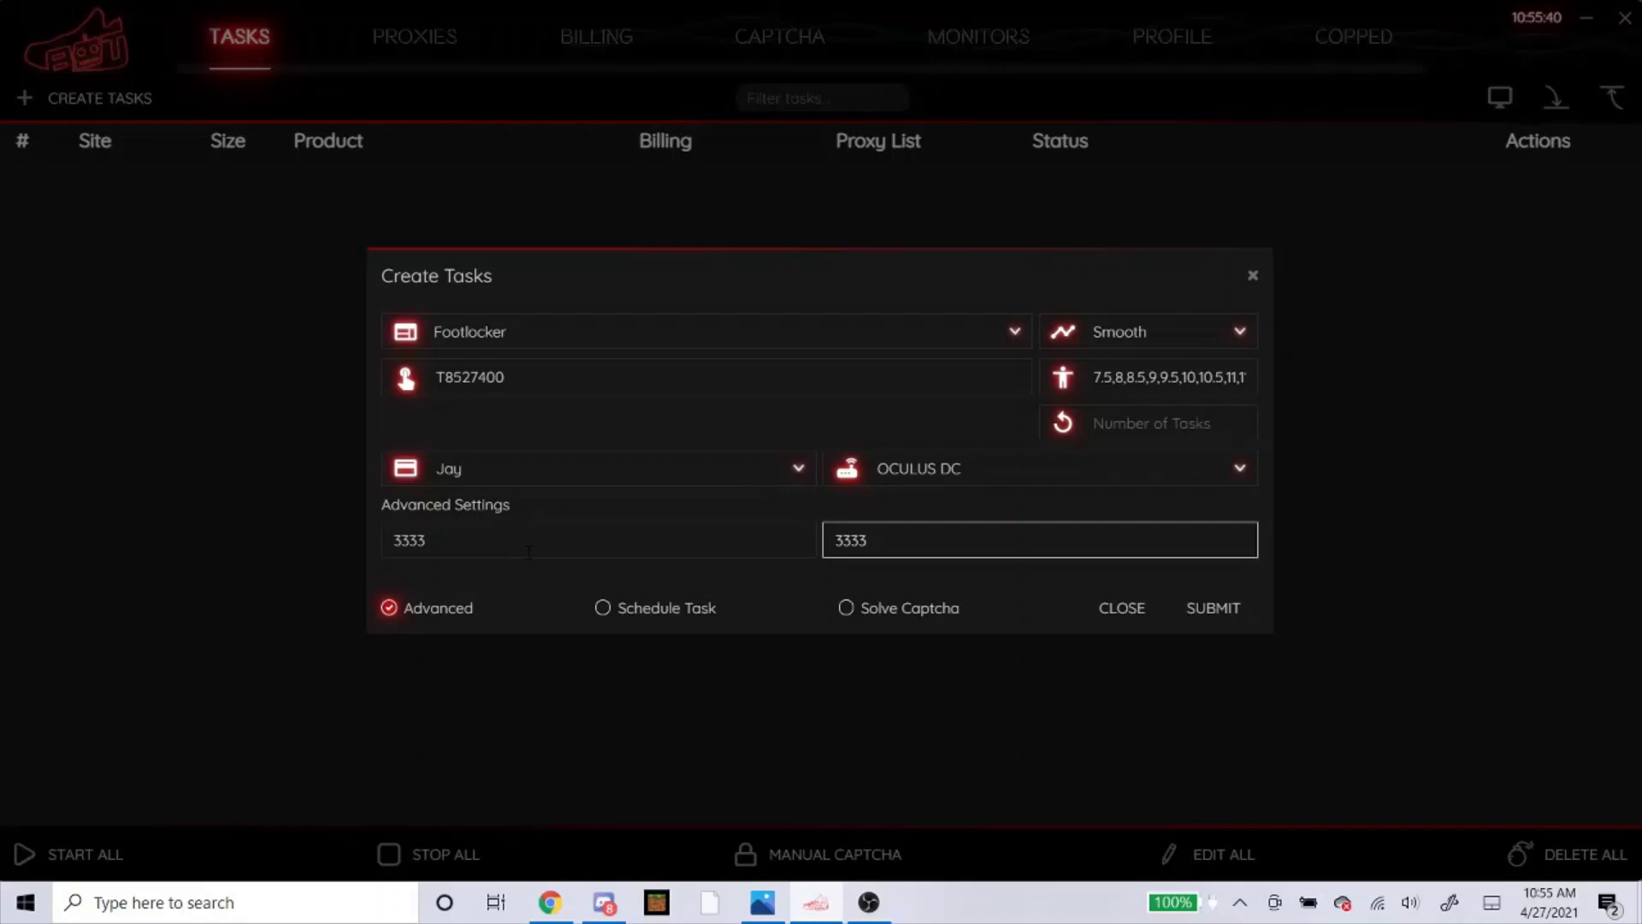
pyautogui.press('BackSpace')
pyautogui.press('BackSpace')
pyautogui.press('BackSpace')
pyautogui.press('BackSpace')
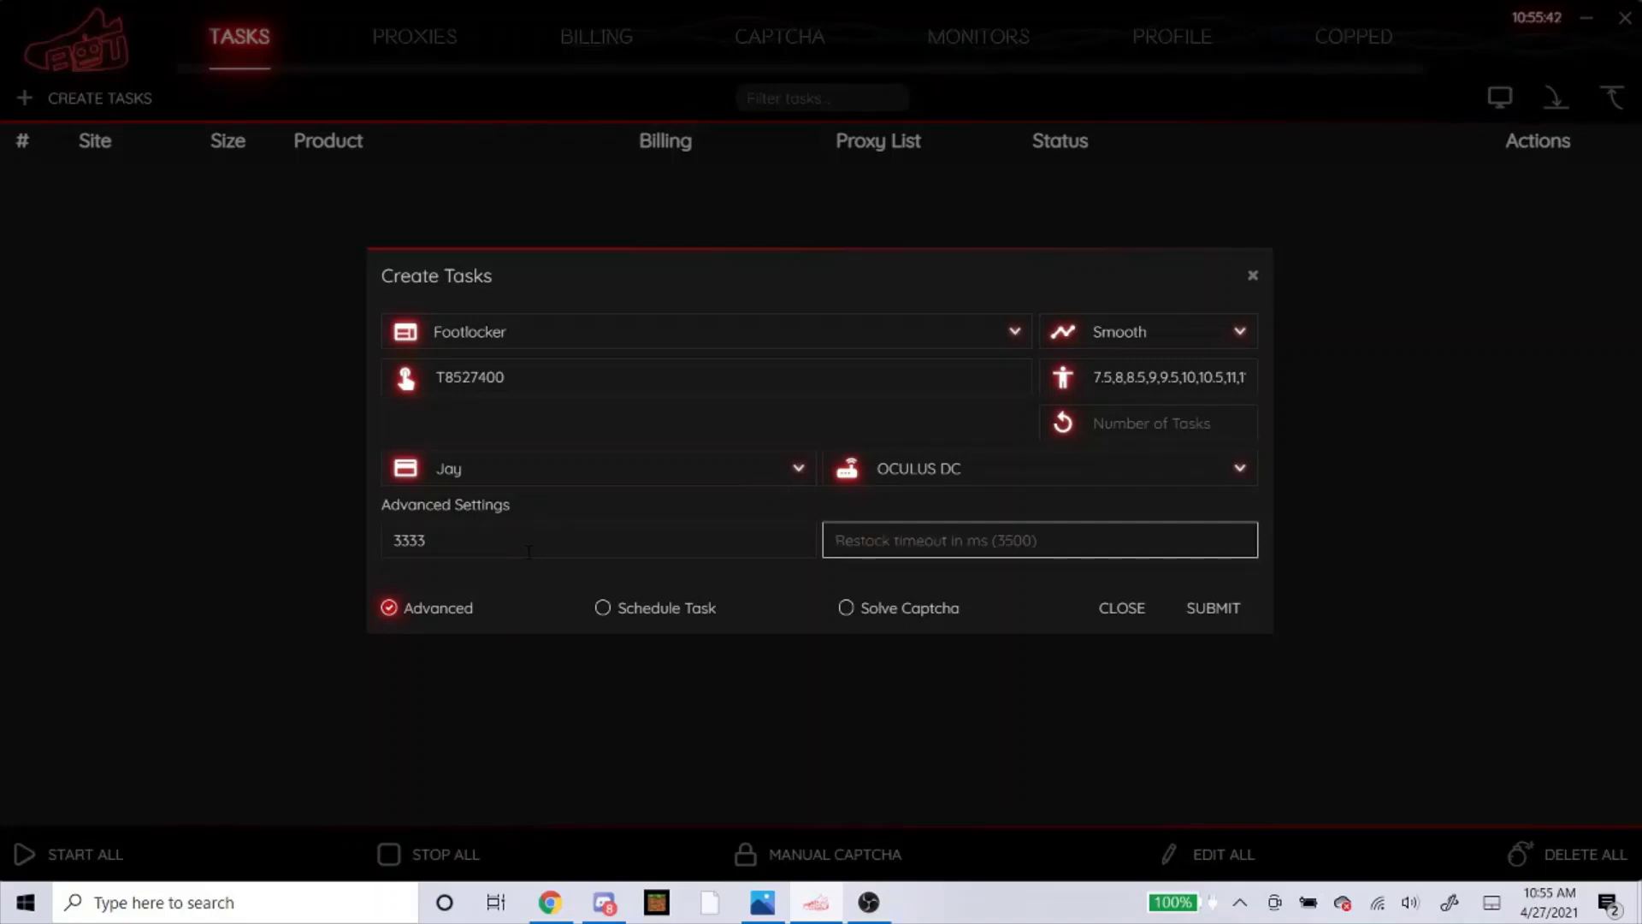
pyautogui.click(529, 551)
pyautogui.hotkey('ctrl', 'a')
pyautogui.press('BackSpace')
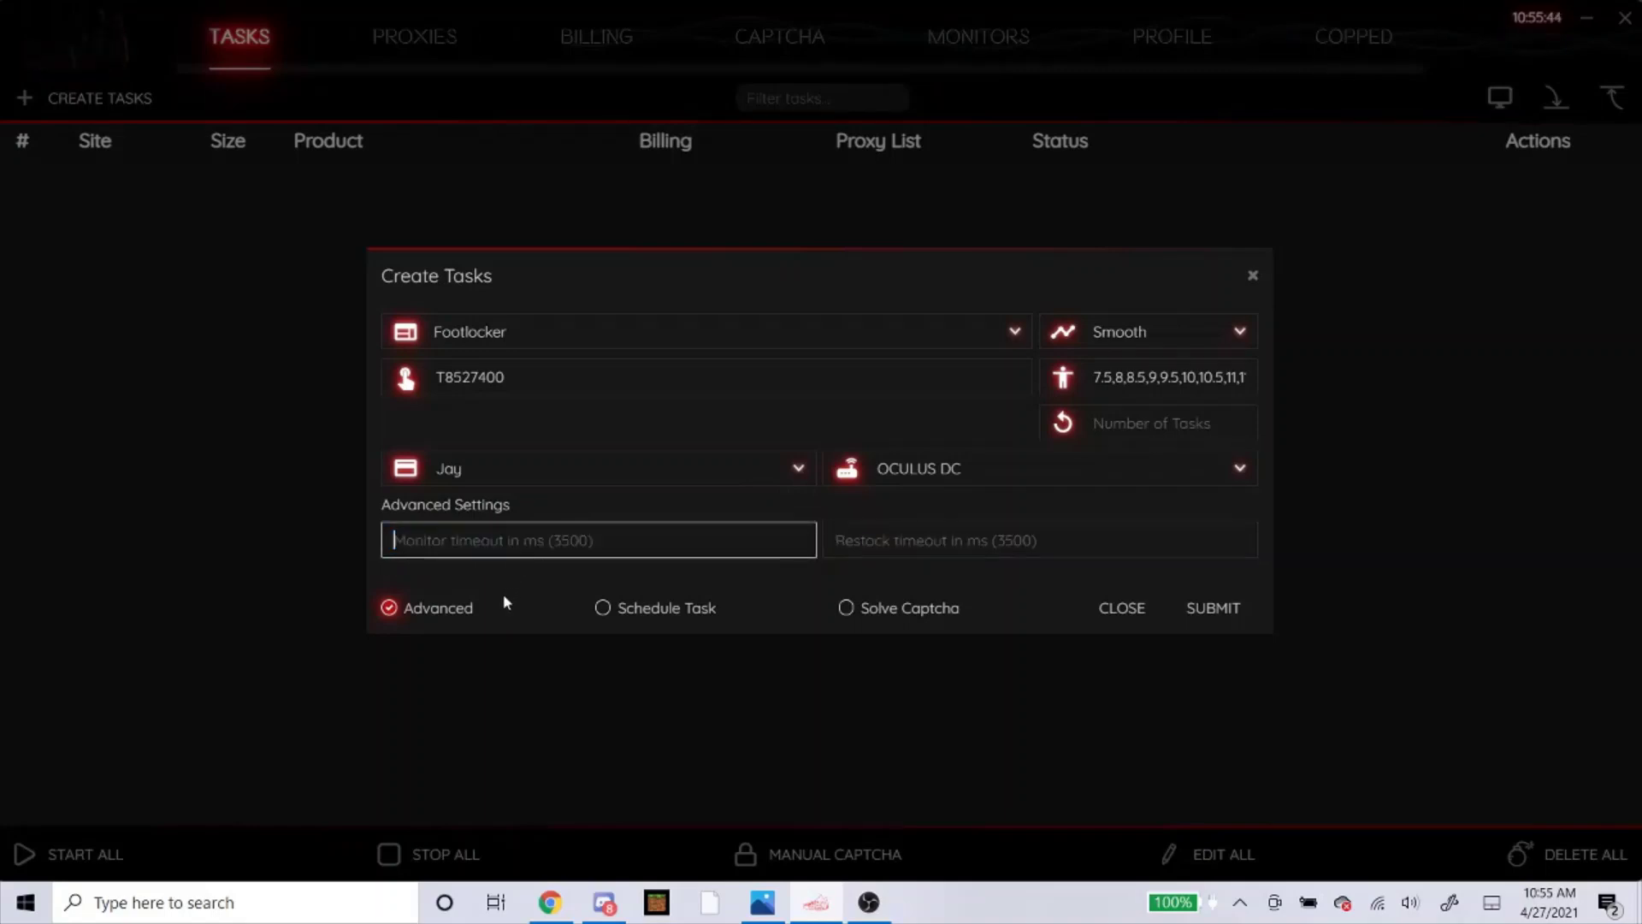
pyautogui.click(413, 606)
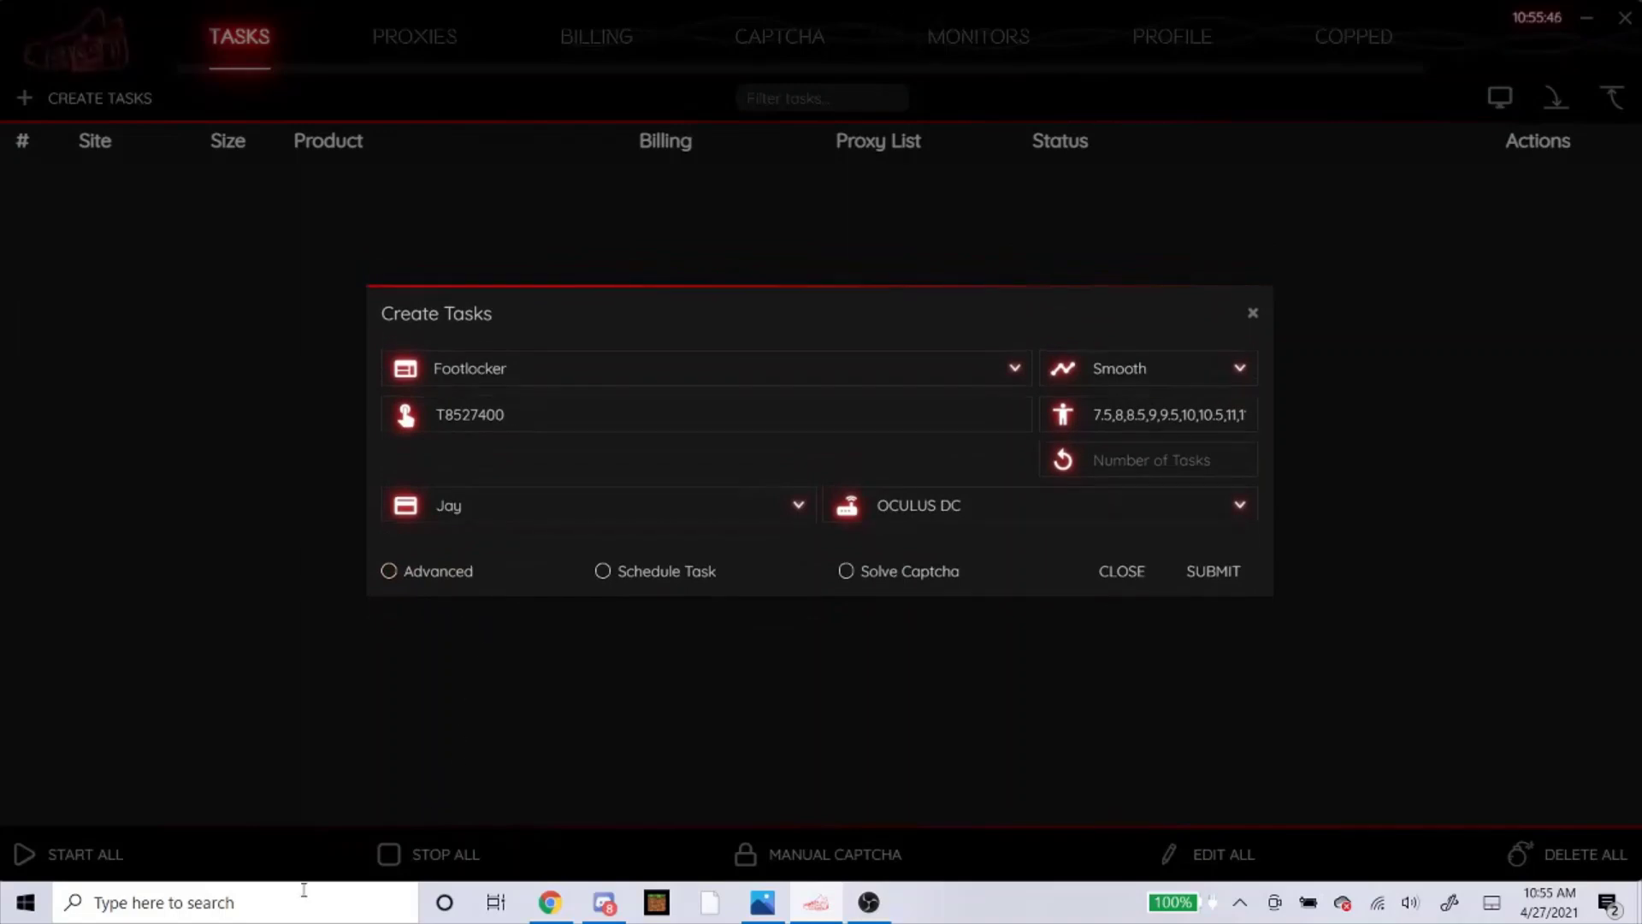
# Step: Schedule the Footlocker task for 06:50:00 AM and submit it
pyautogui.click(637, 572)
pyautogui.click(872, 532)
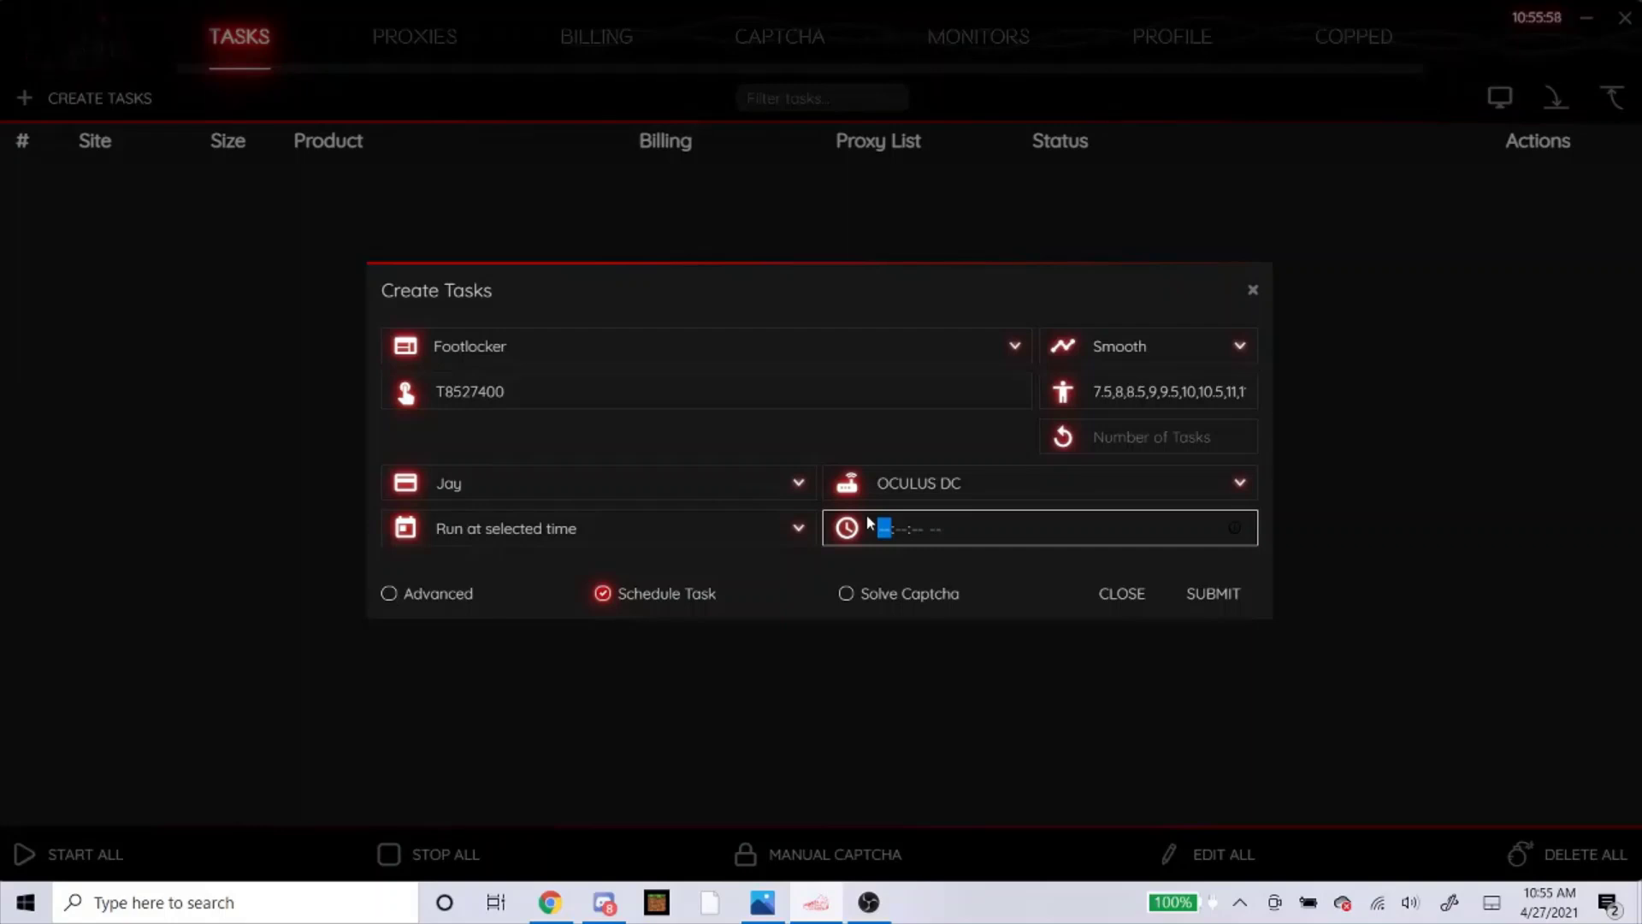
pyautogui.write('065000a')
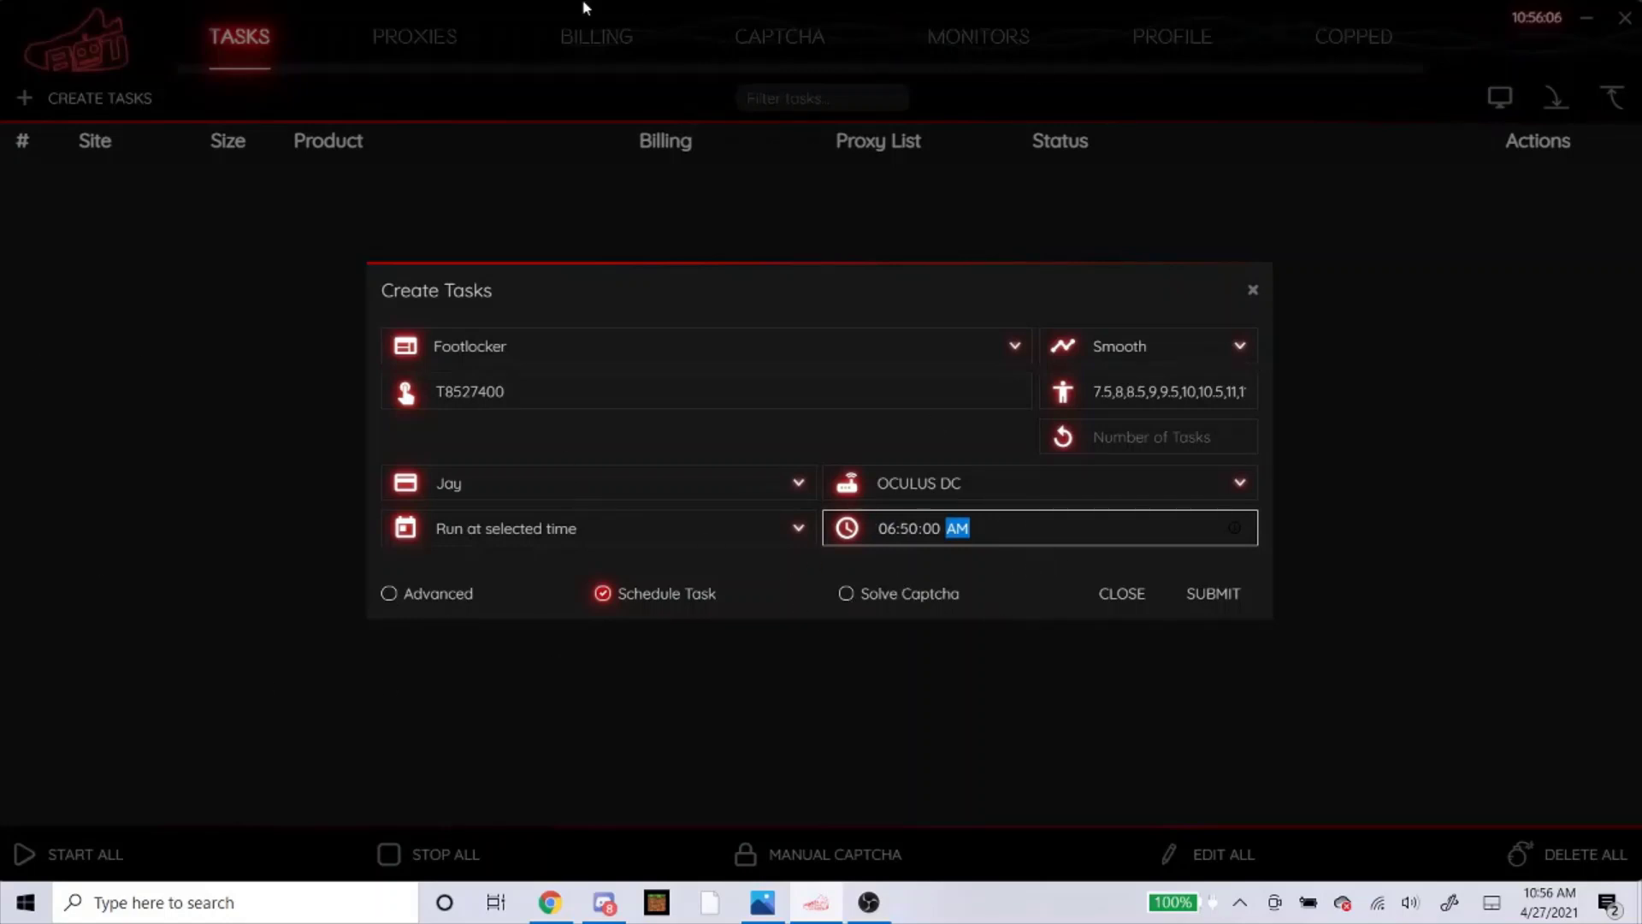
pyautogui.click(1213, 597)
# Step: Clear the Footlocker task's size list so it runs with random (RA) sizes
pyautogui.click(1129, 604)
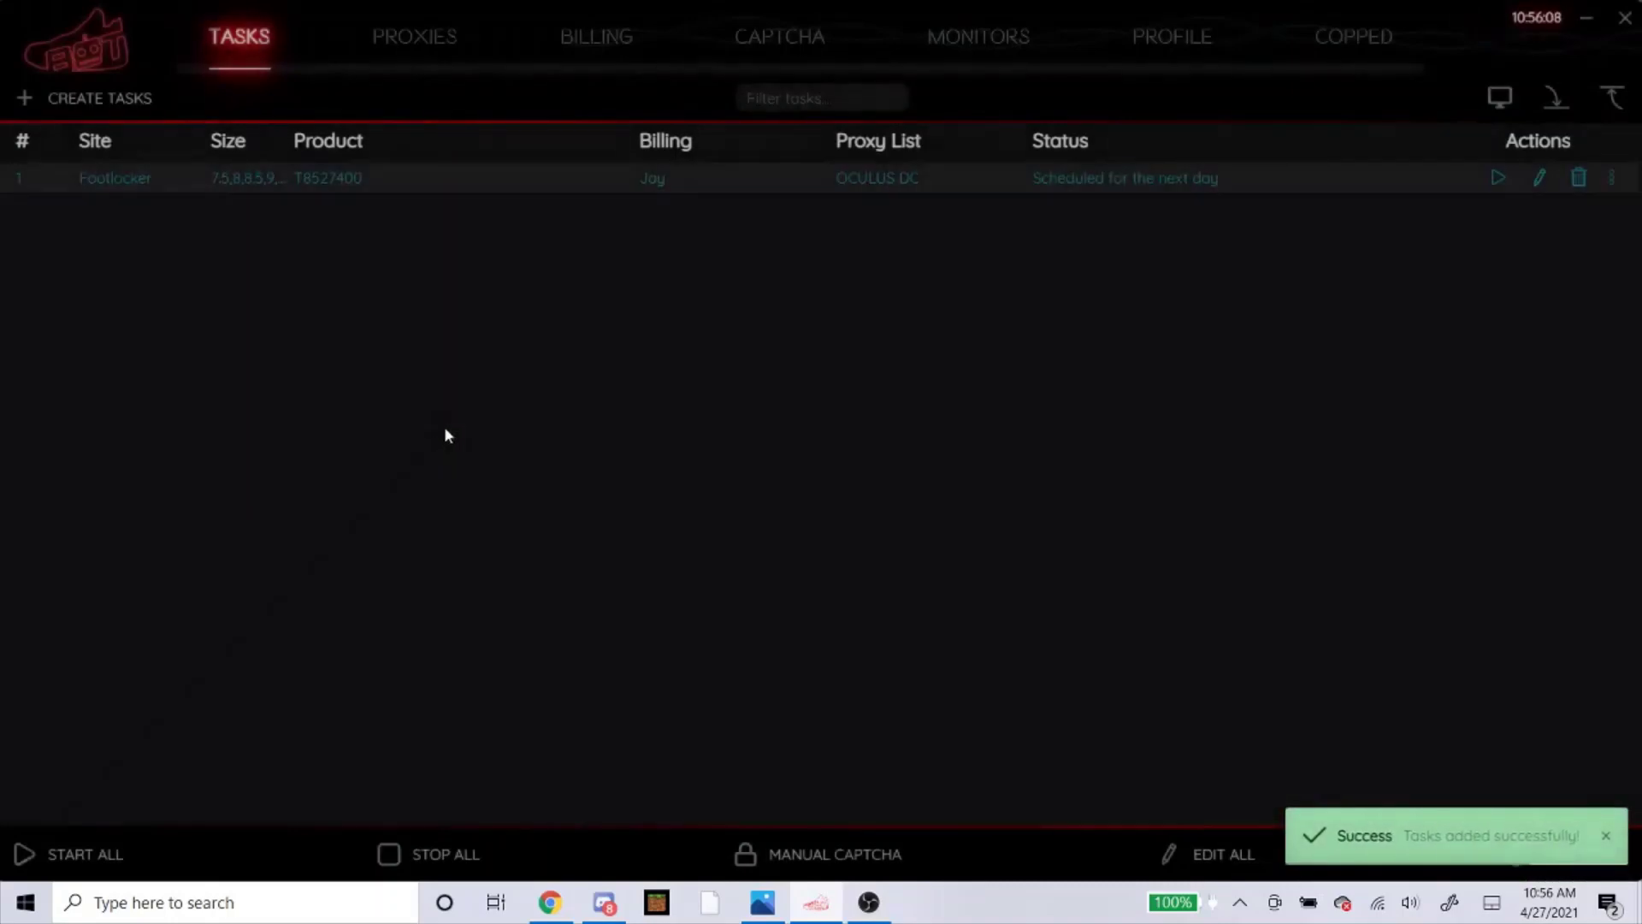
pyautogui.click(214, 177)
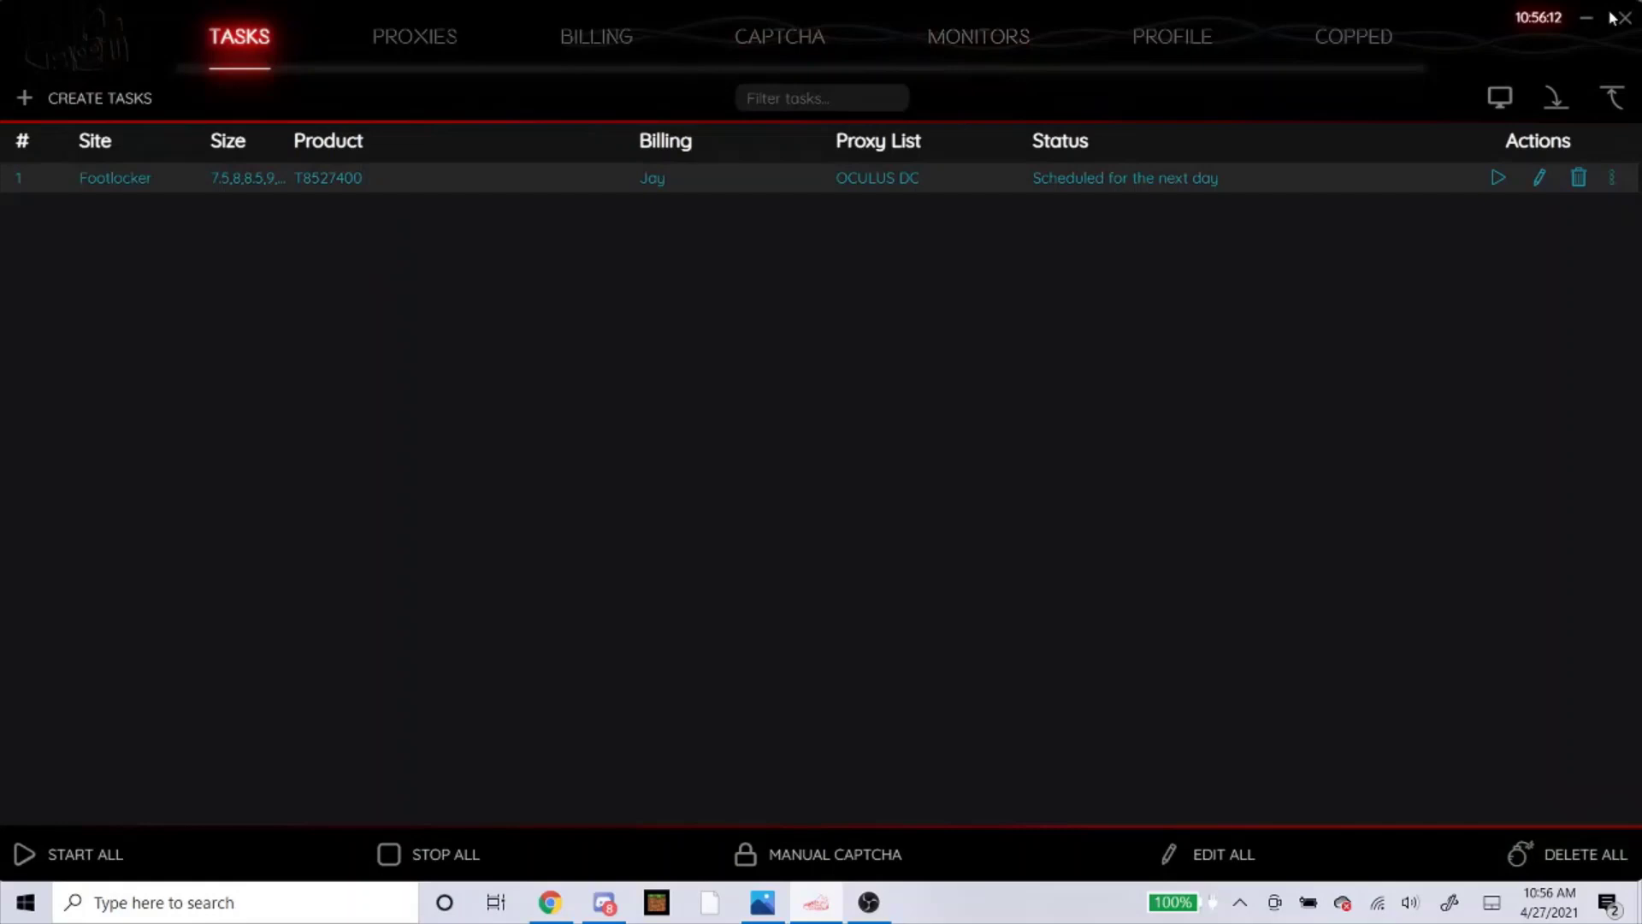
pyautogui.click(1539, 179)
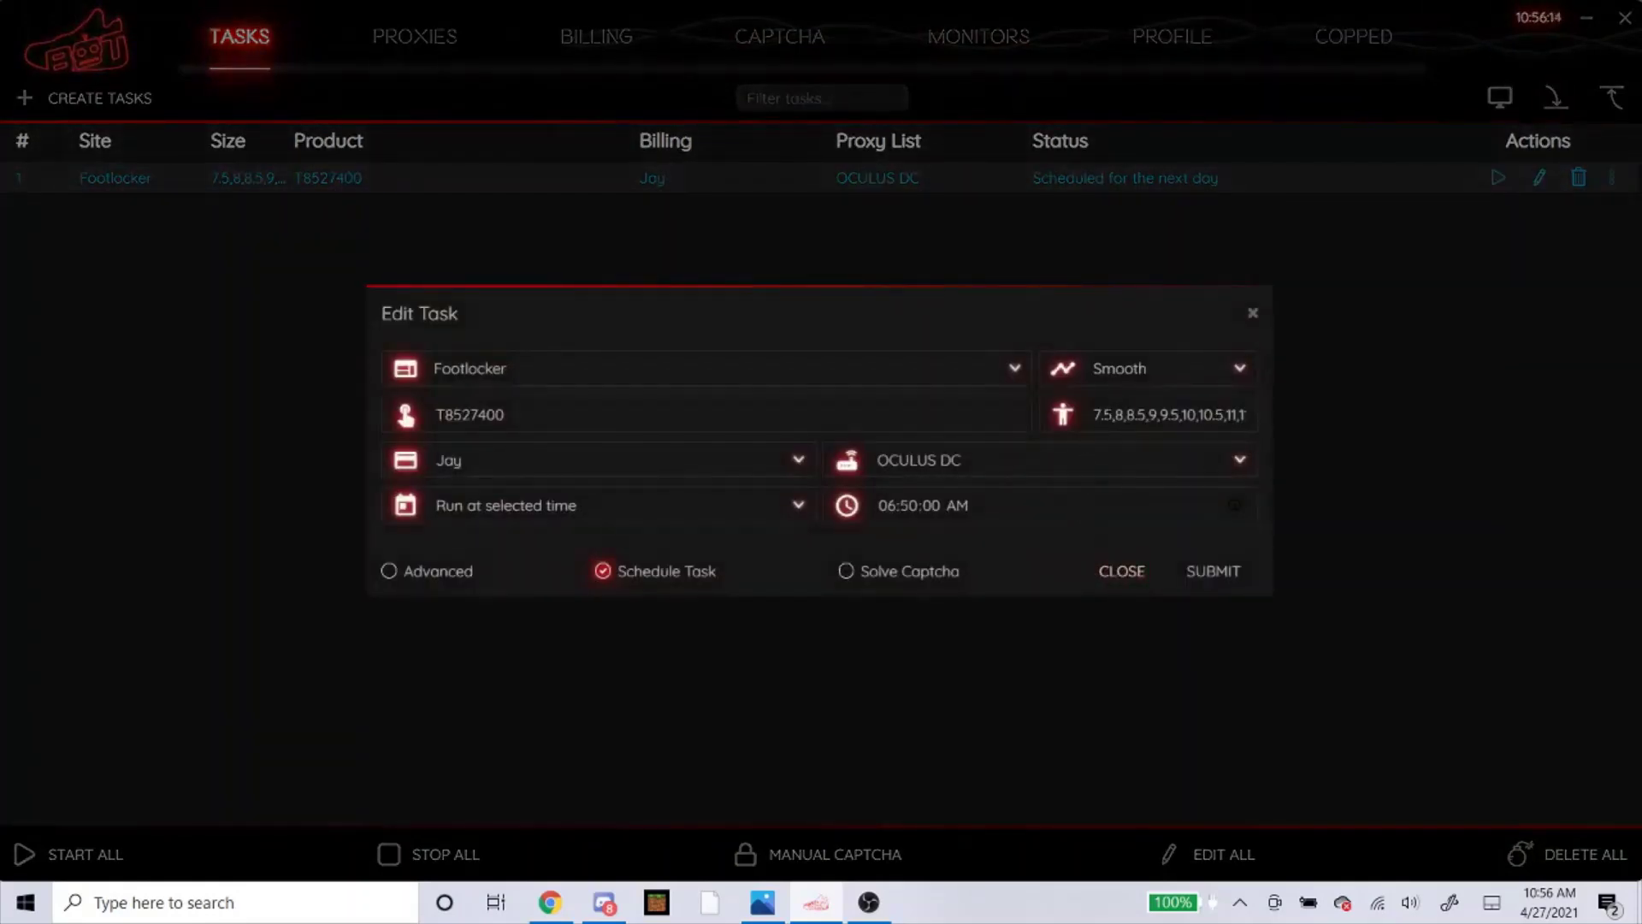
pyautogui.doubleClick(1170, 414)
pyautogui.press('BackSpace')
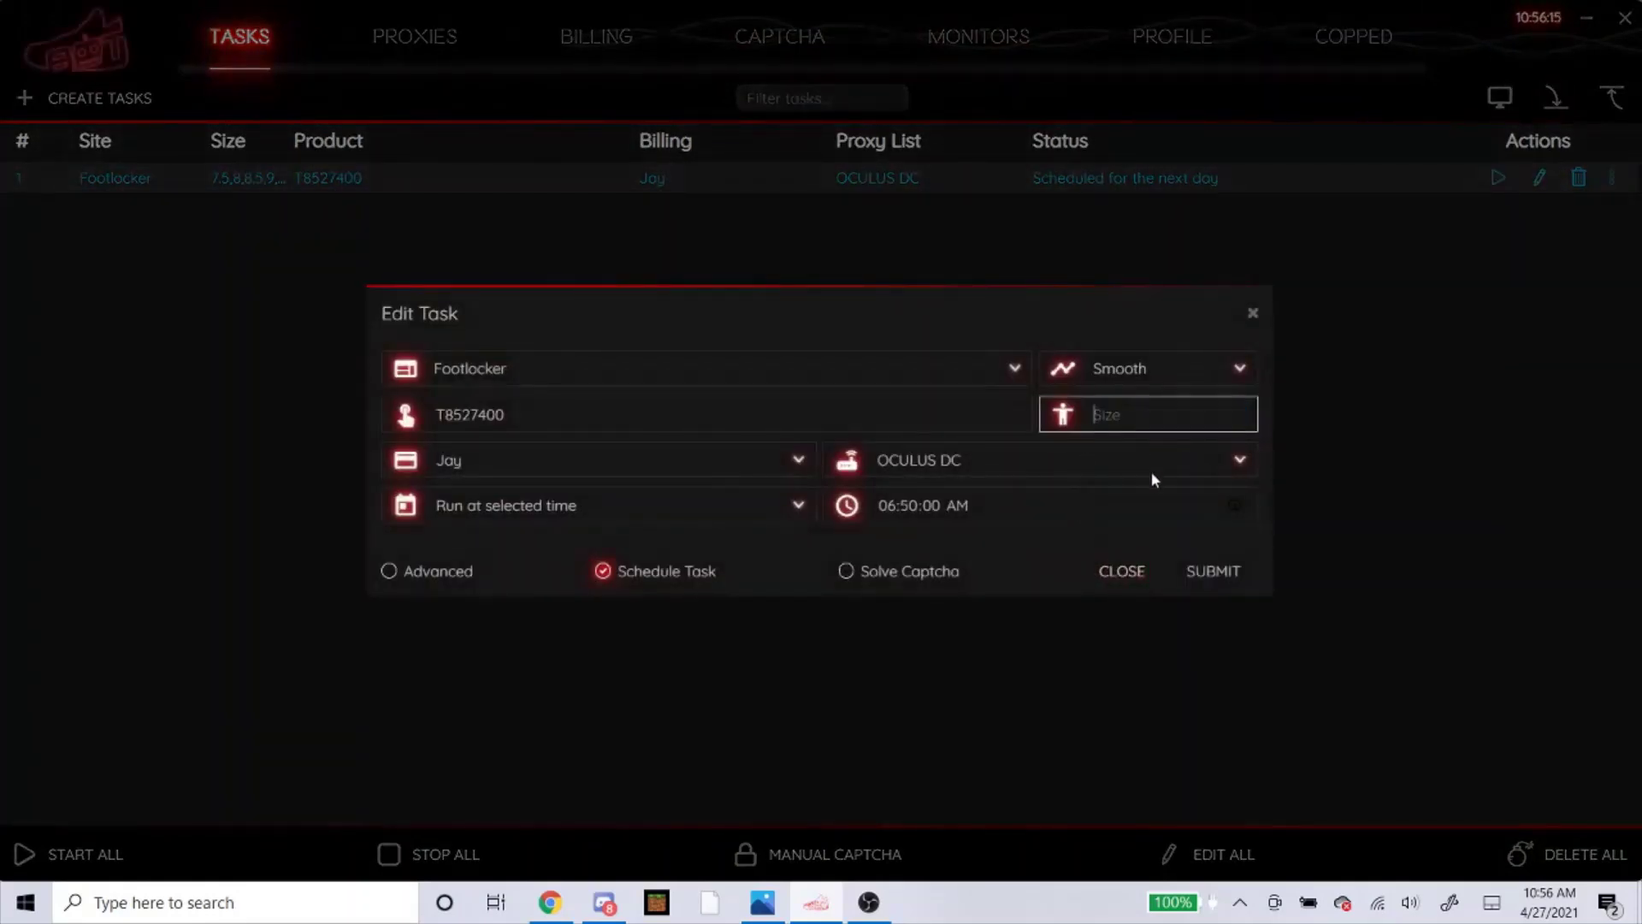
pyautogui.click(1212, 571)
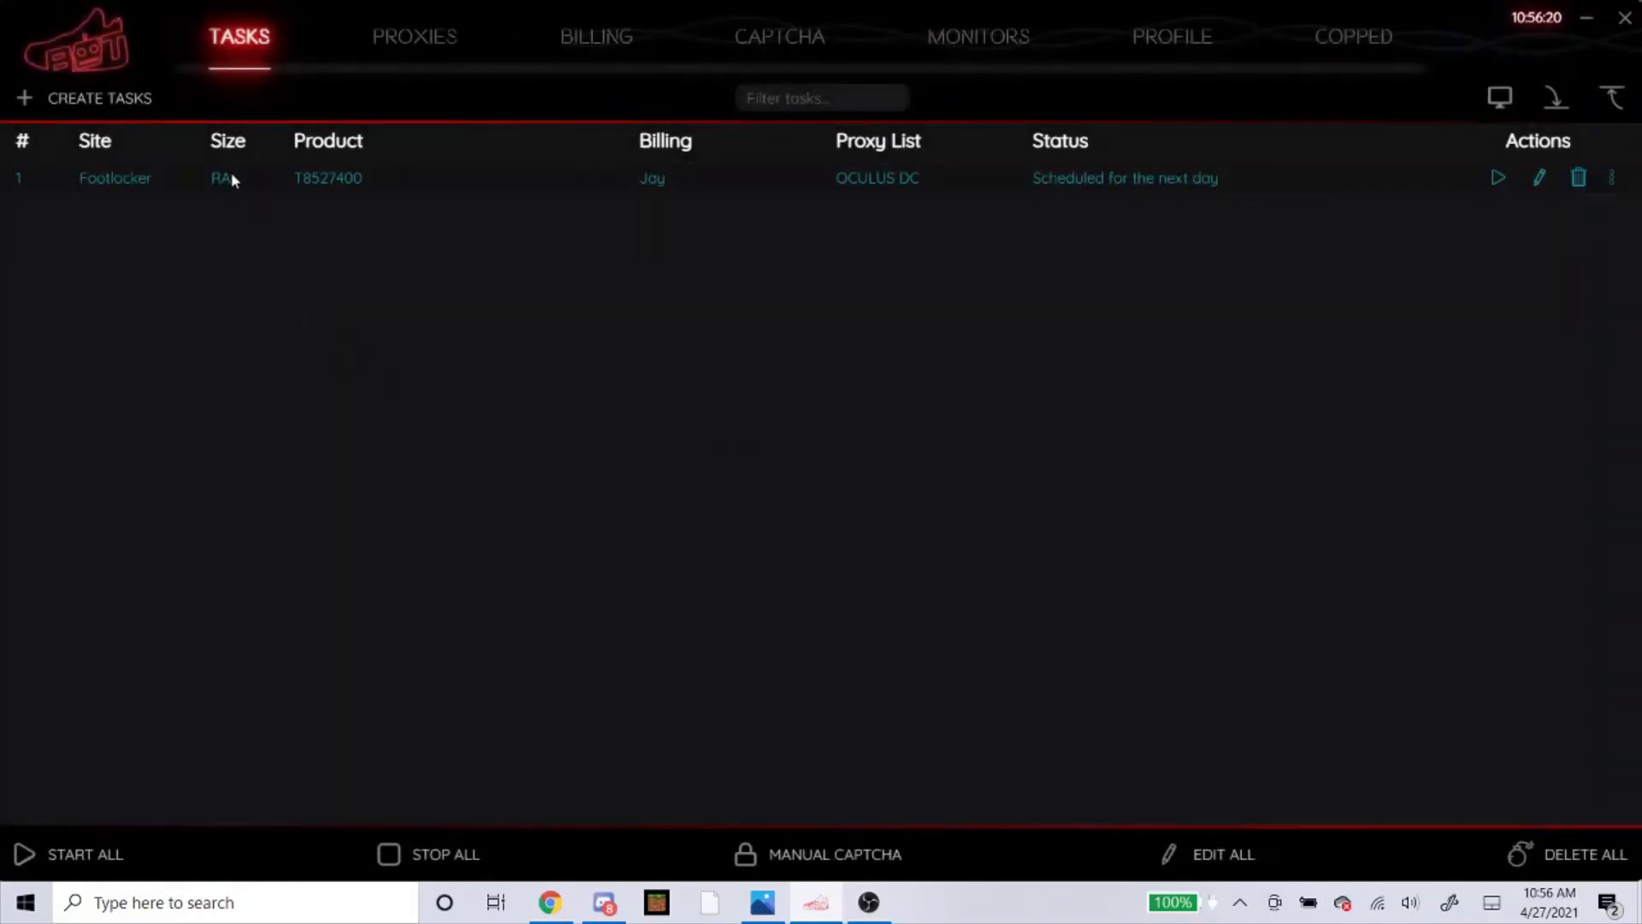
pyautogui.click(1536, 178)
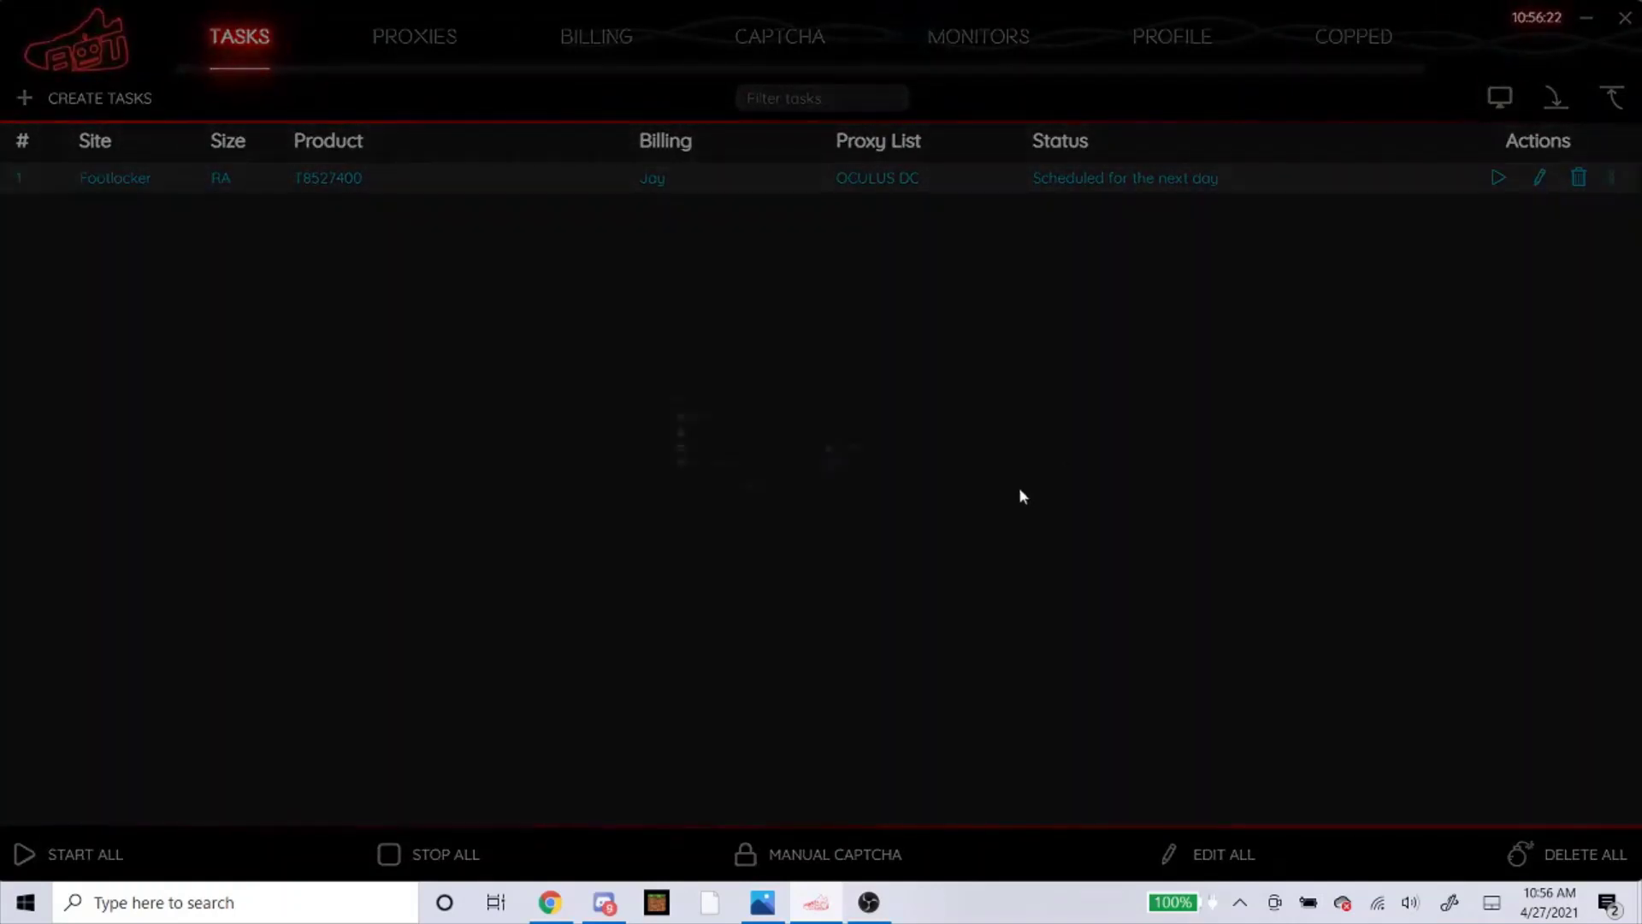
pyautogui.click(1200, 573)
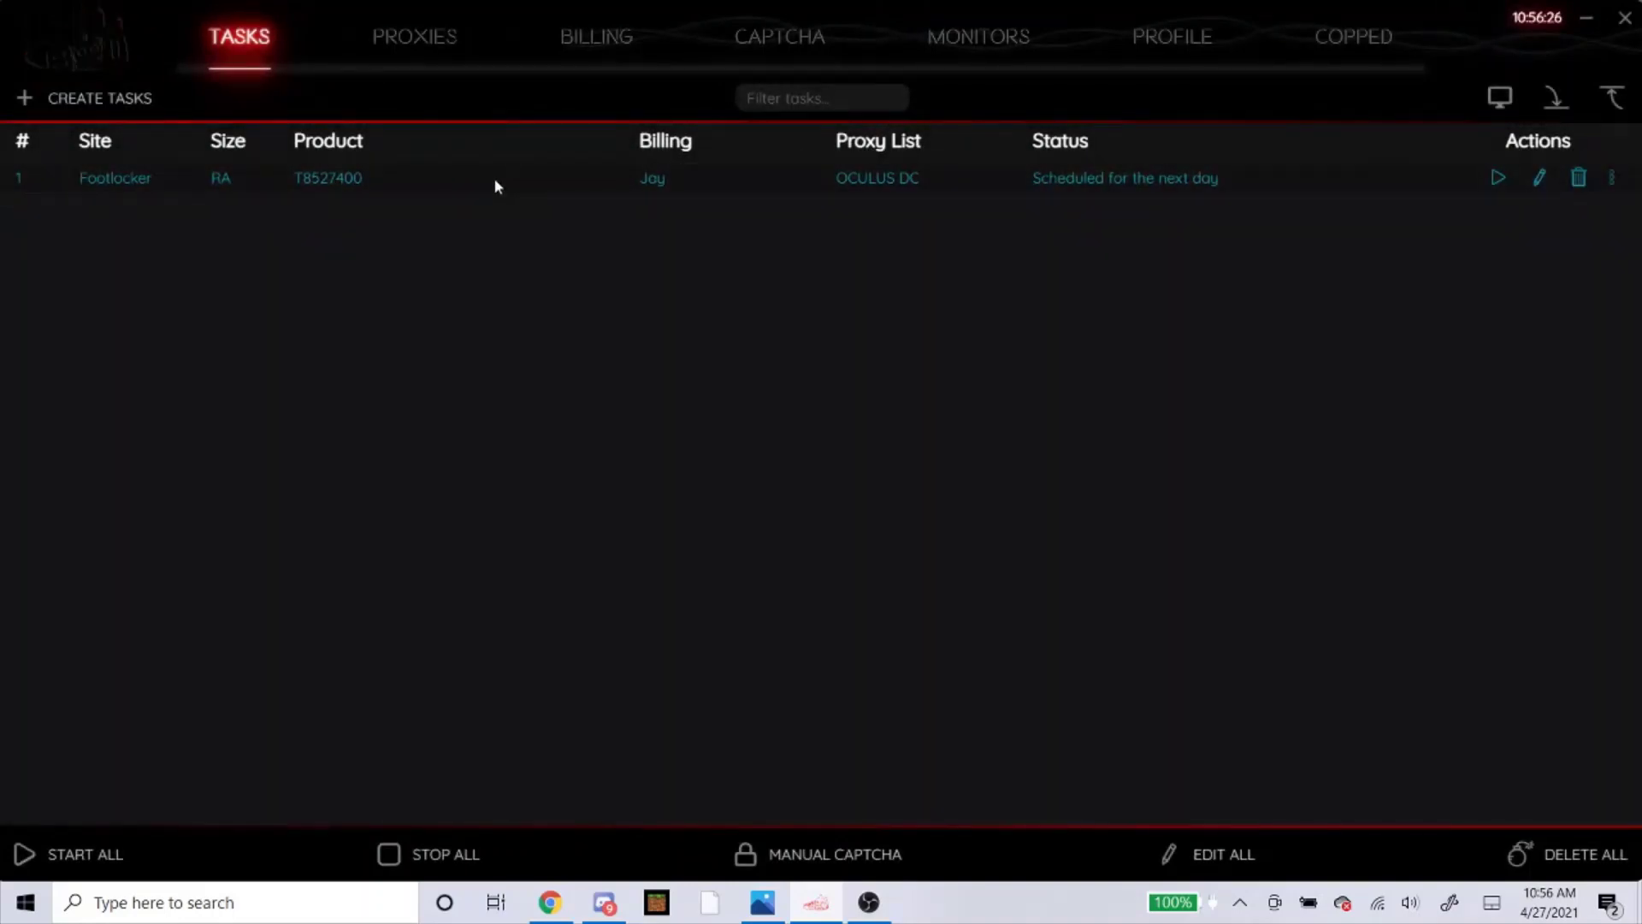
# Step: Start a new task with Footaction as its site and turn to Chrome for the product
pyautogui.moveTo(476, 197)
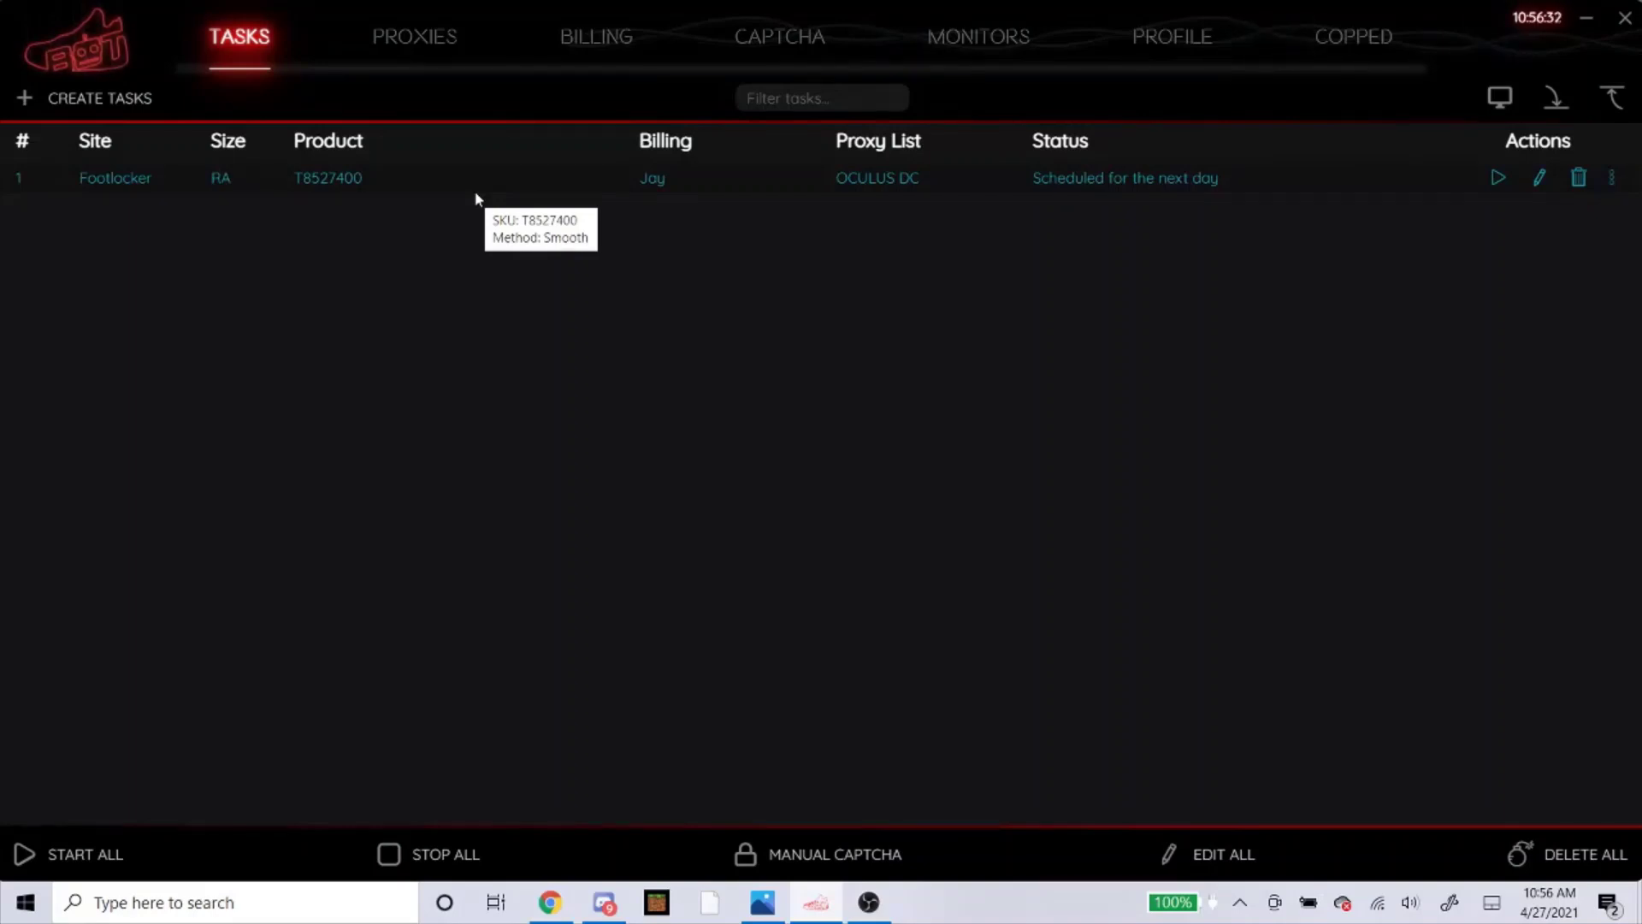
pyautogui.click(470, 187)
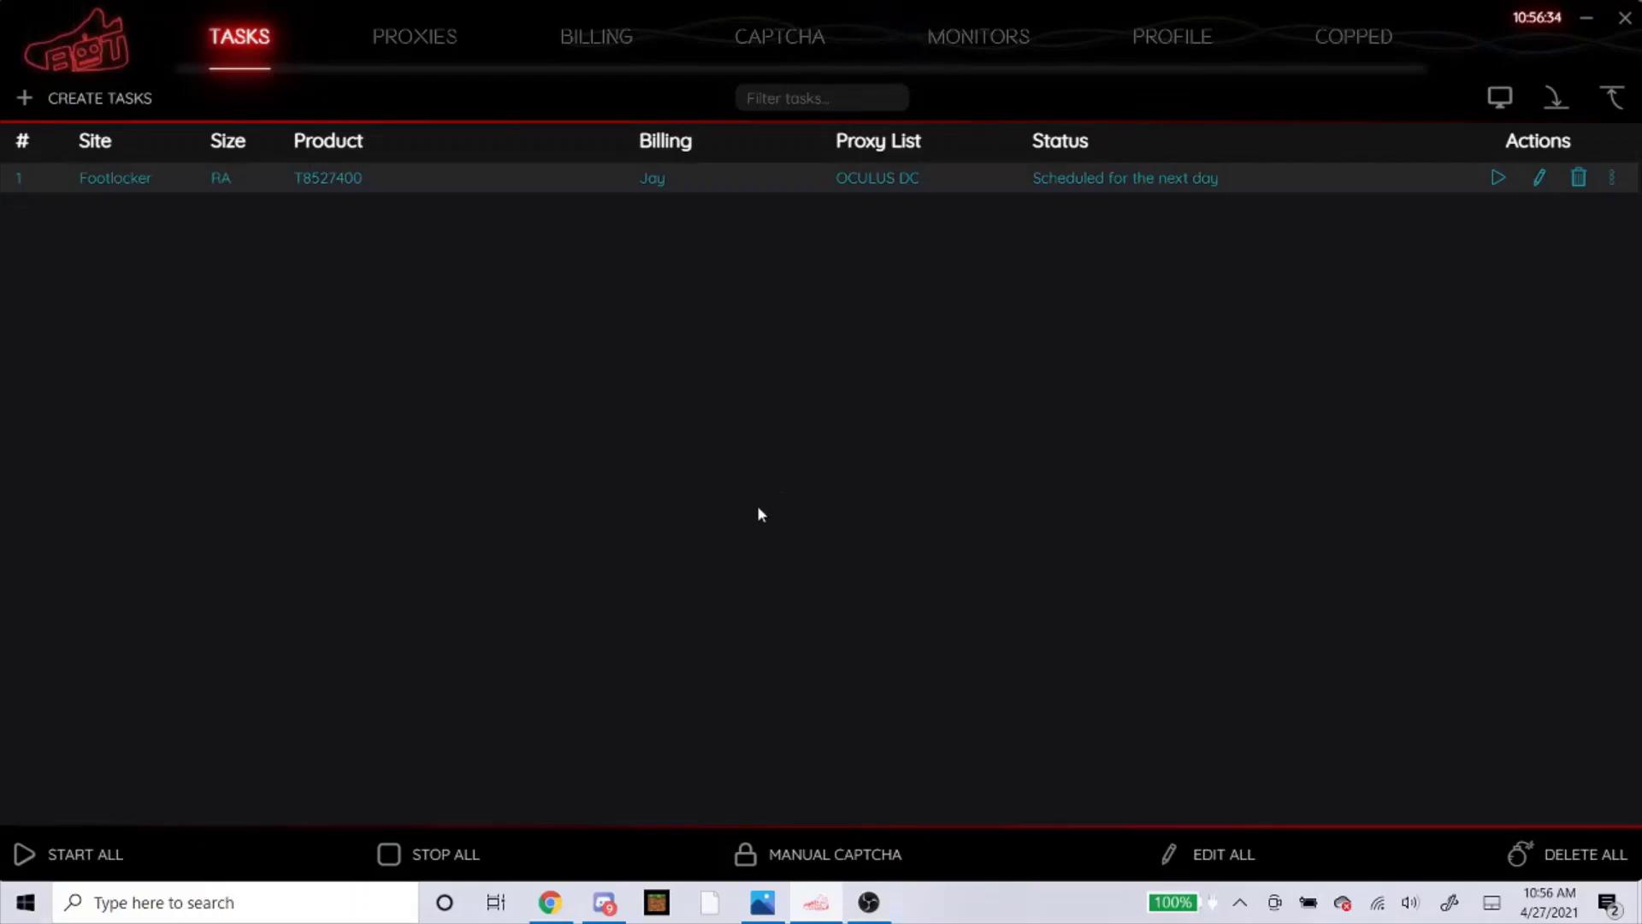
pyautogui.click(129, 98)
pyautogui.click(525, 372)
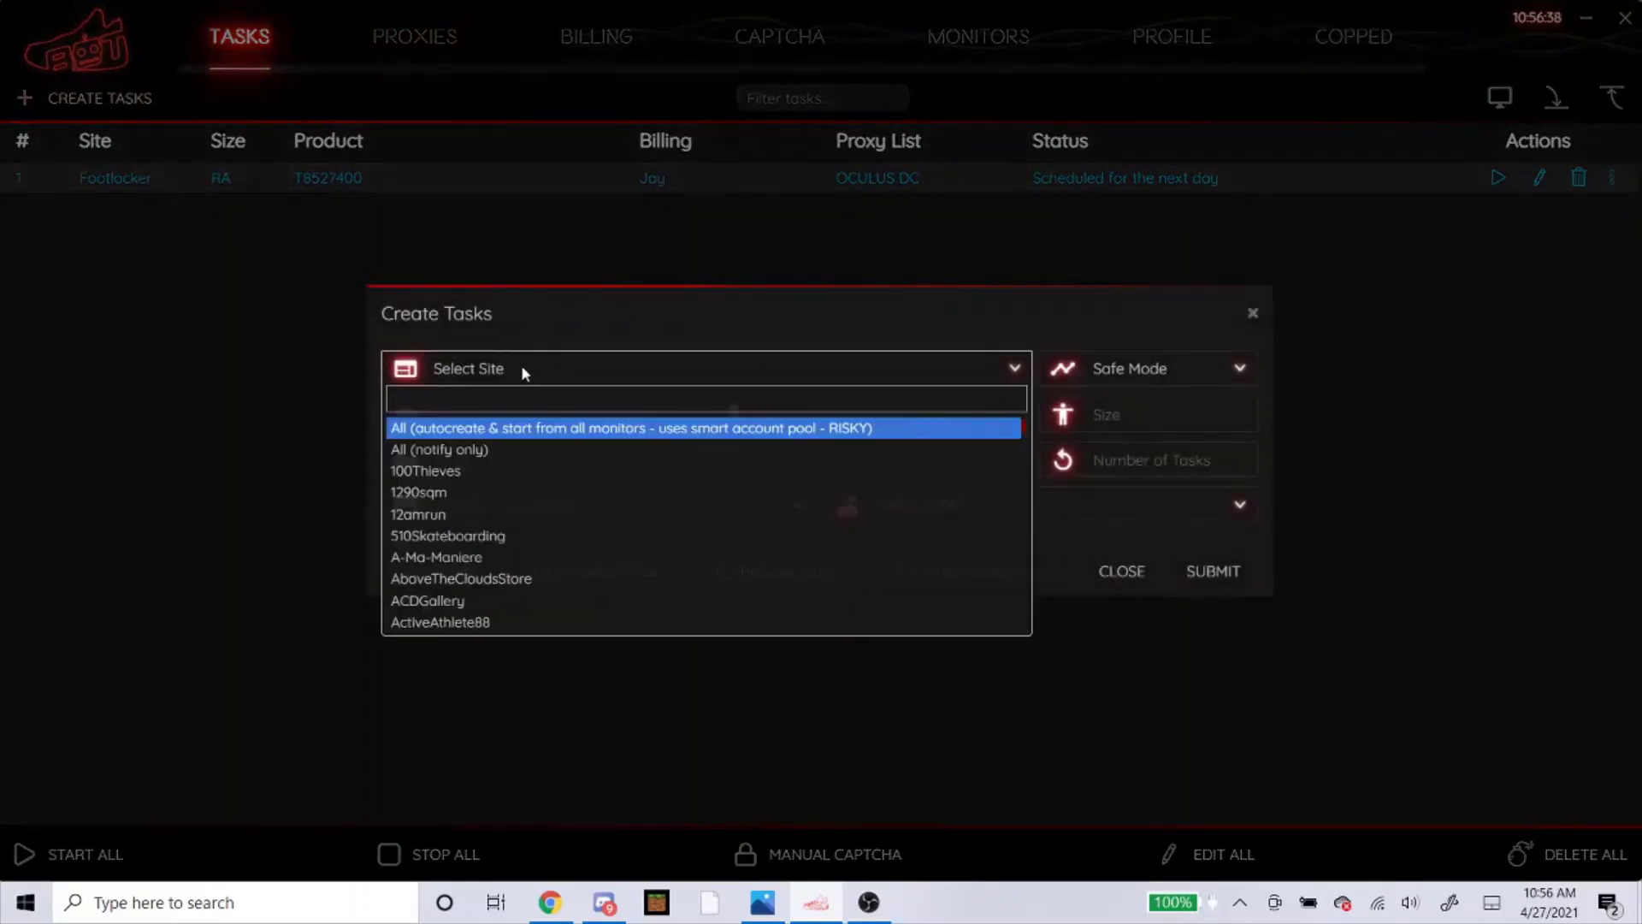
pyautogui.write('footac')
pyautogui.press('Return')
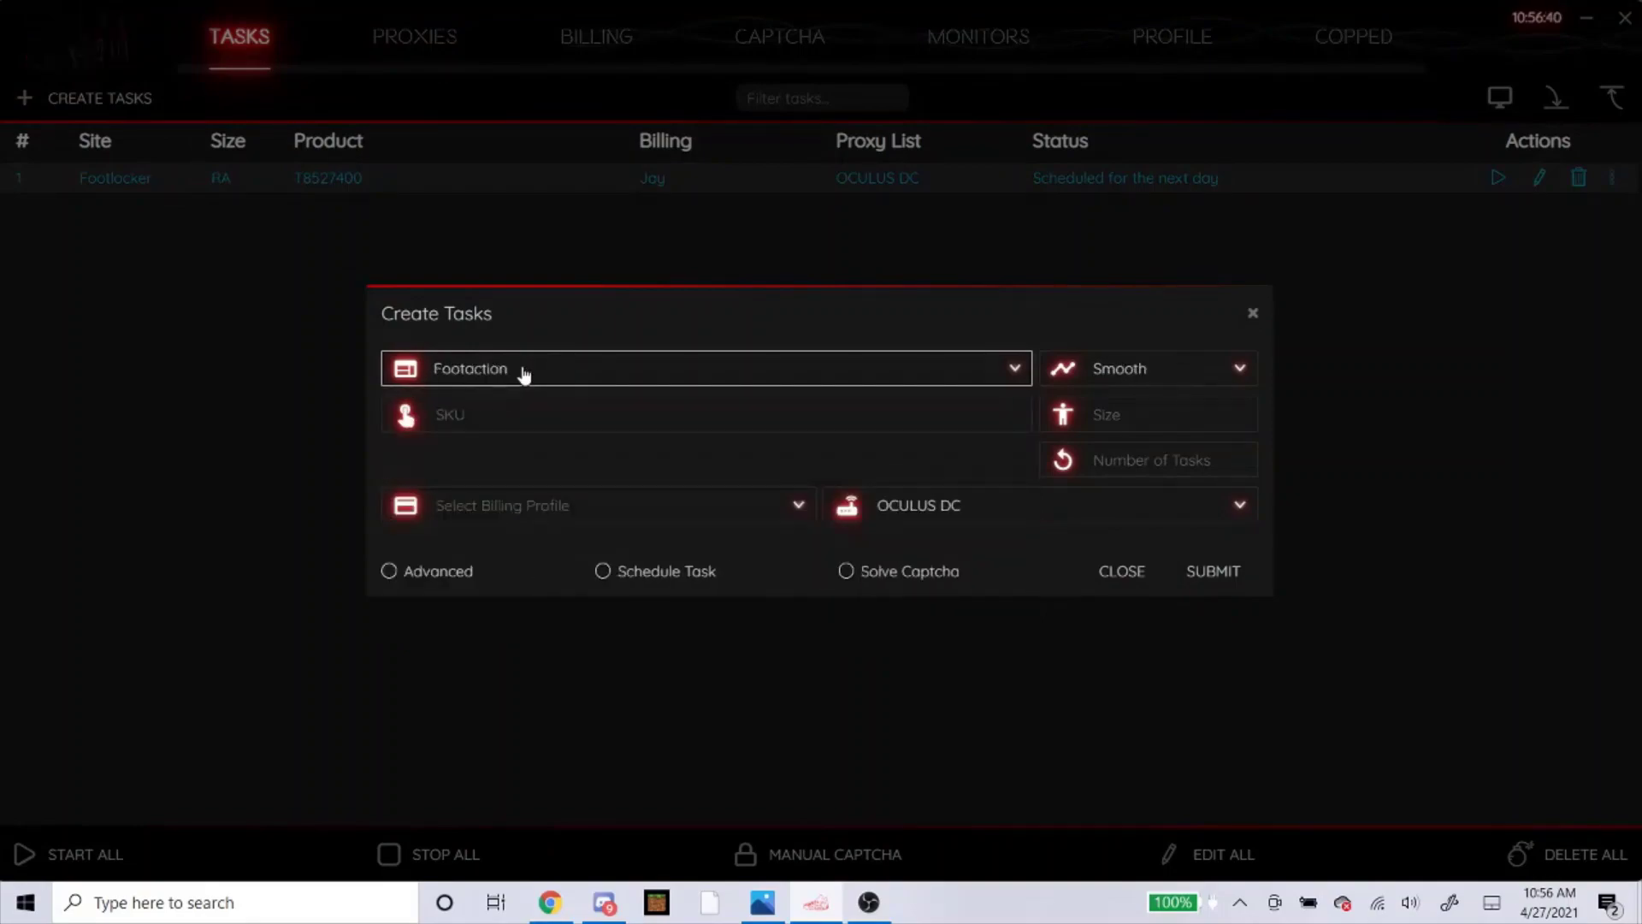
pyautogui.click(550, 902)
pyautogui.click(773, 52)
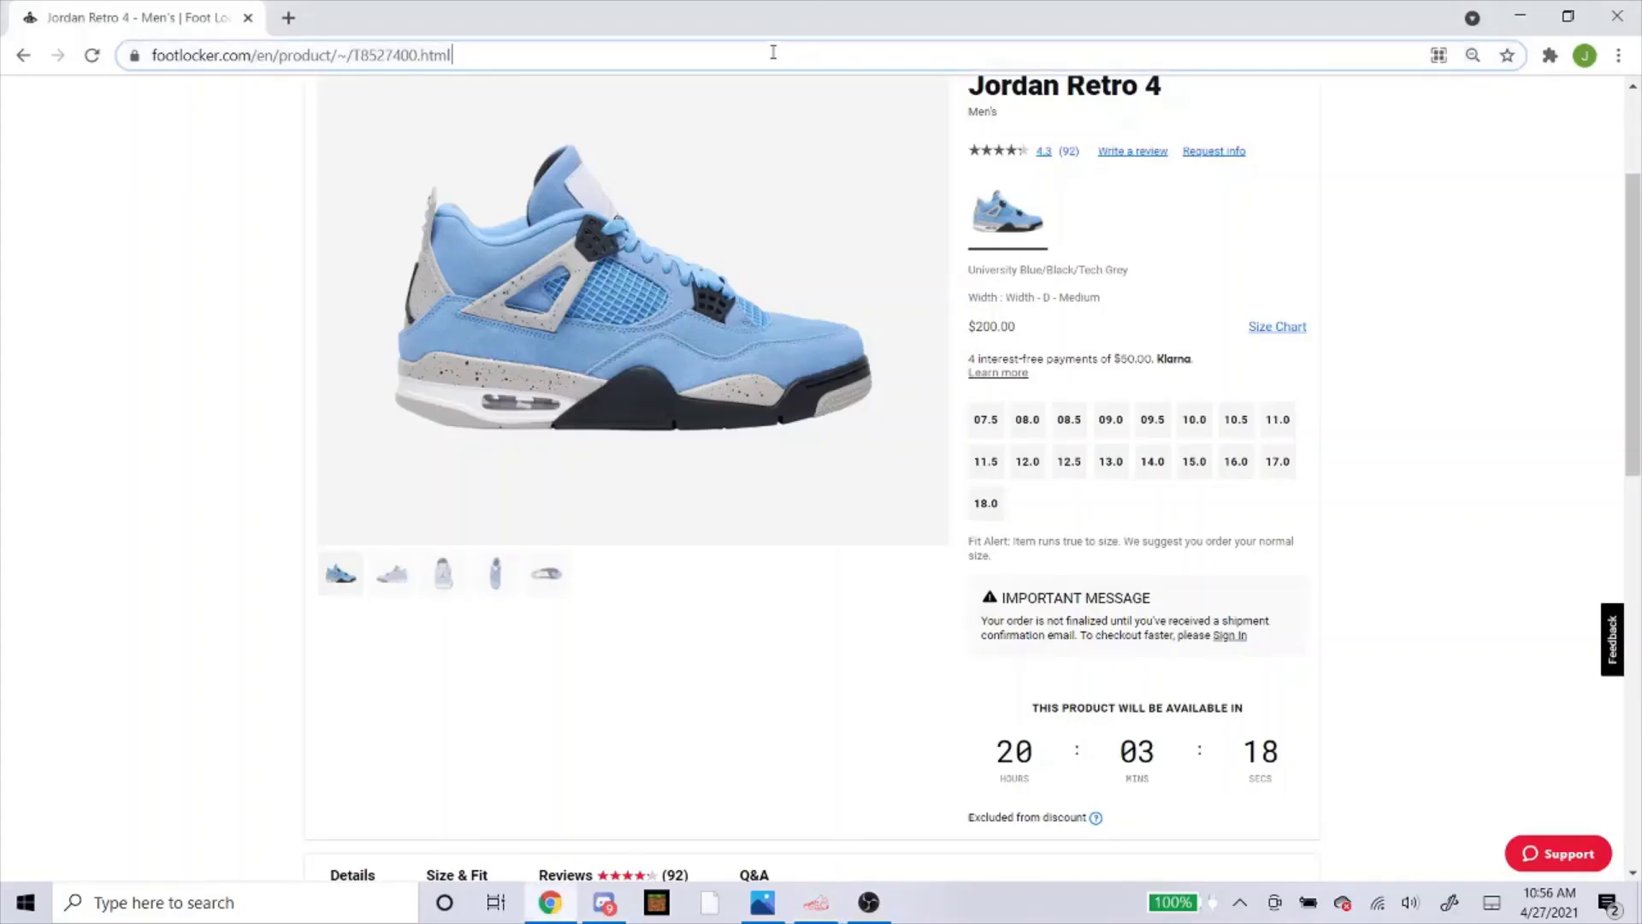
# Step: Open Footaction's Jordan Retro 4 product page, dismissing the newsletter popup
pyautogui.write('footacion.com/release-dates')
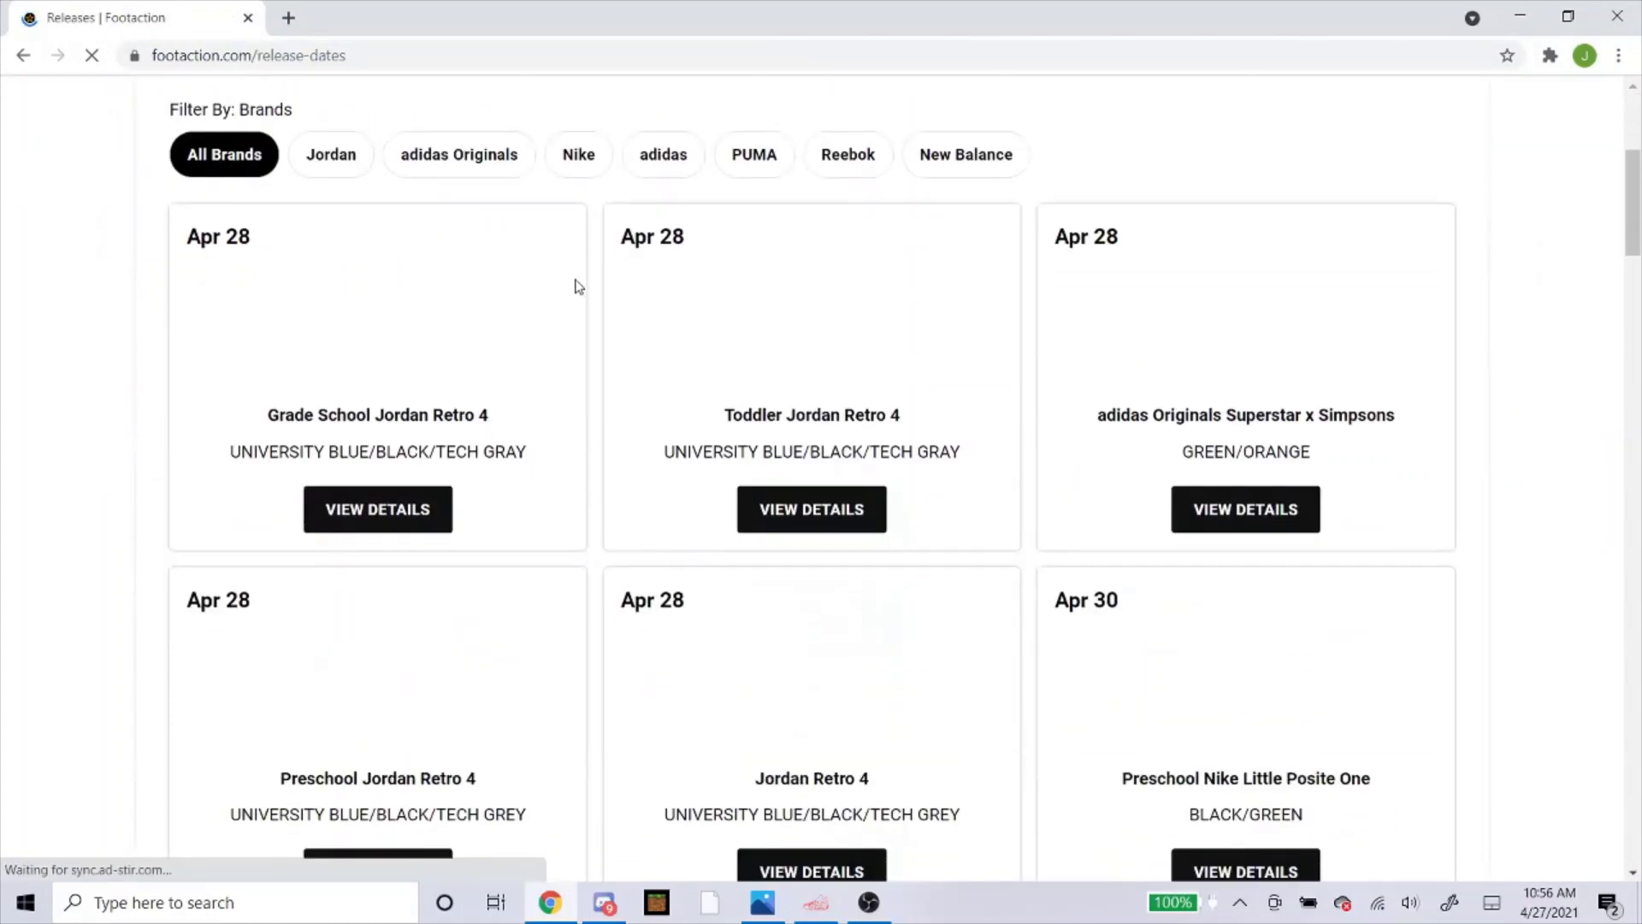
pyautogui.scroll(-3, 609, 430)
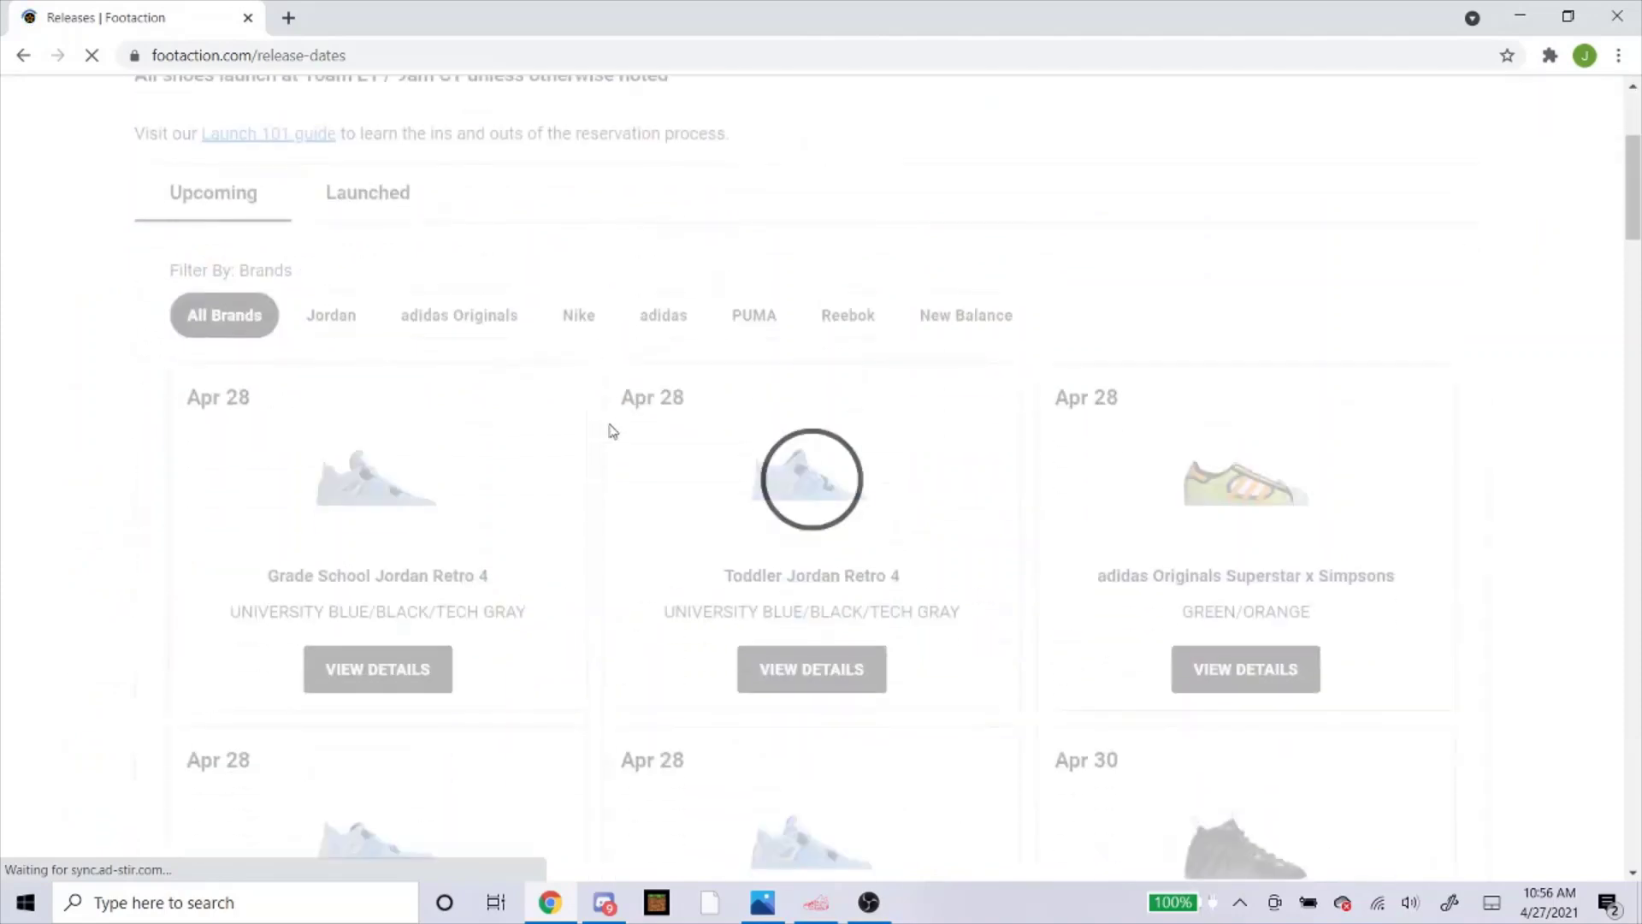
pyautogui.scroll(-5, 590, 445)
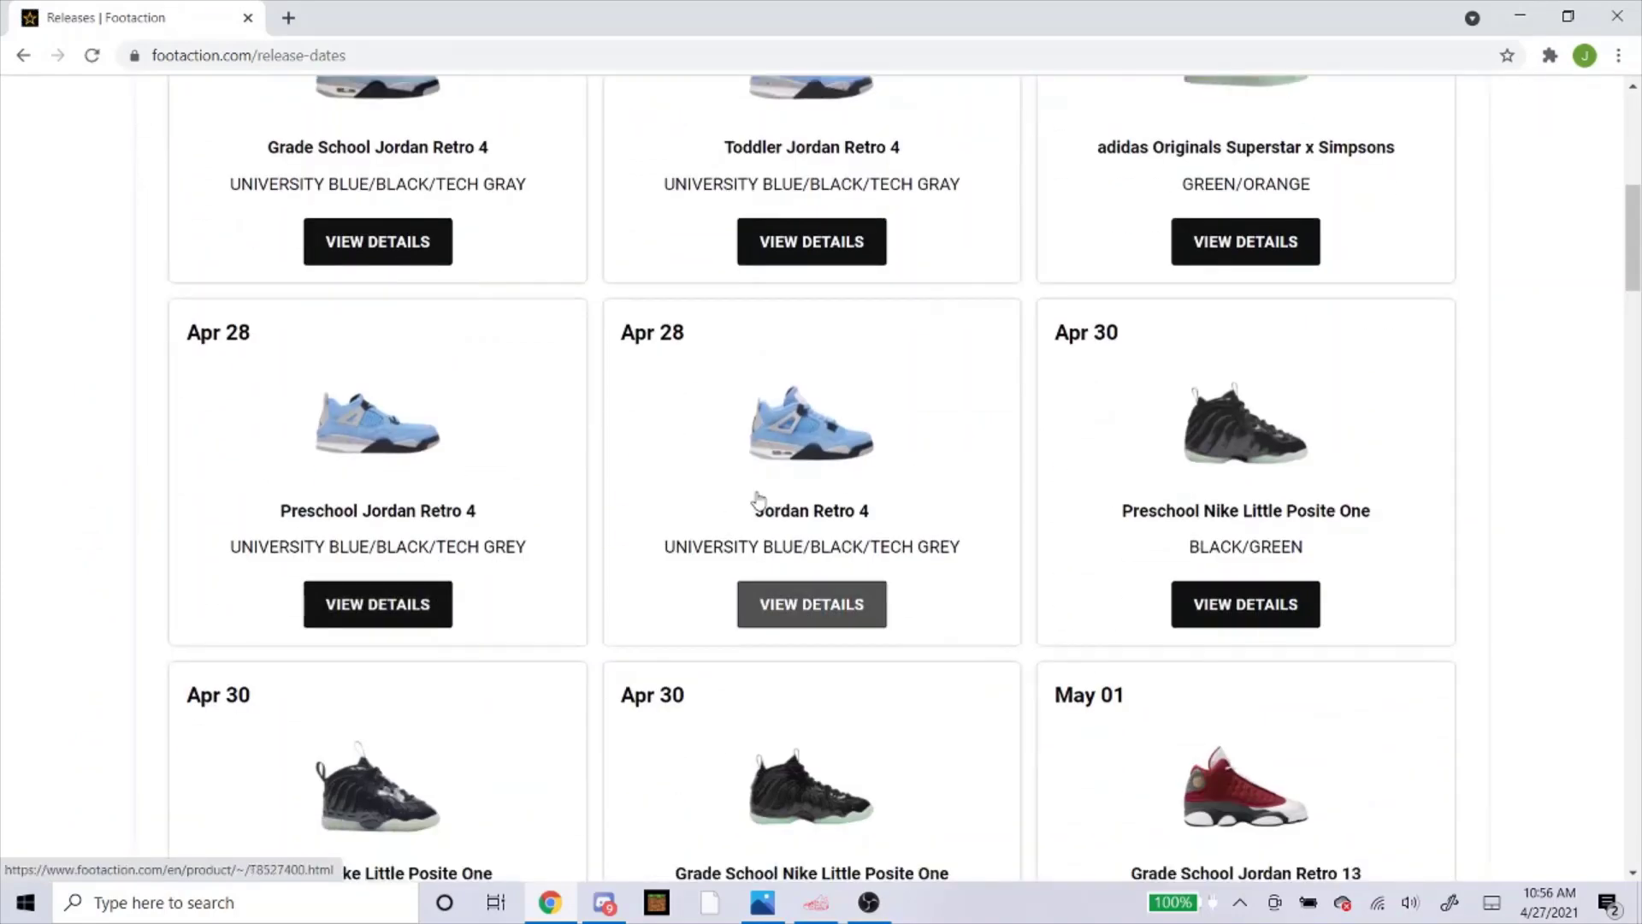
pyautogui.click(786, 475)
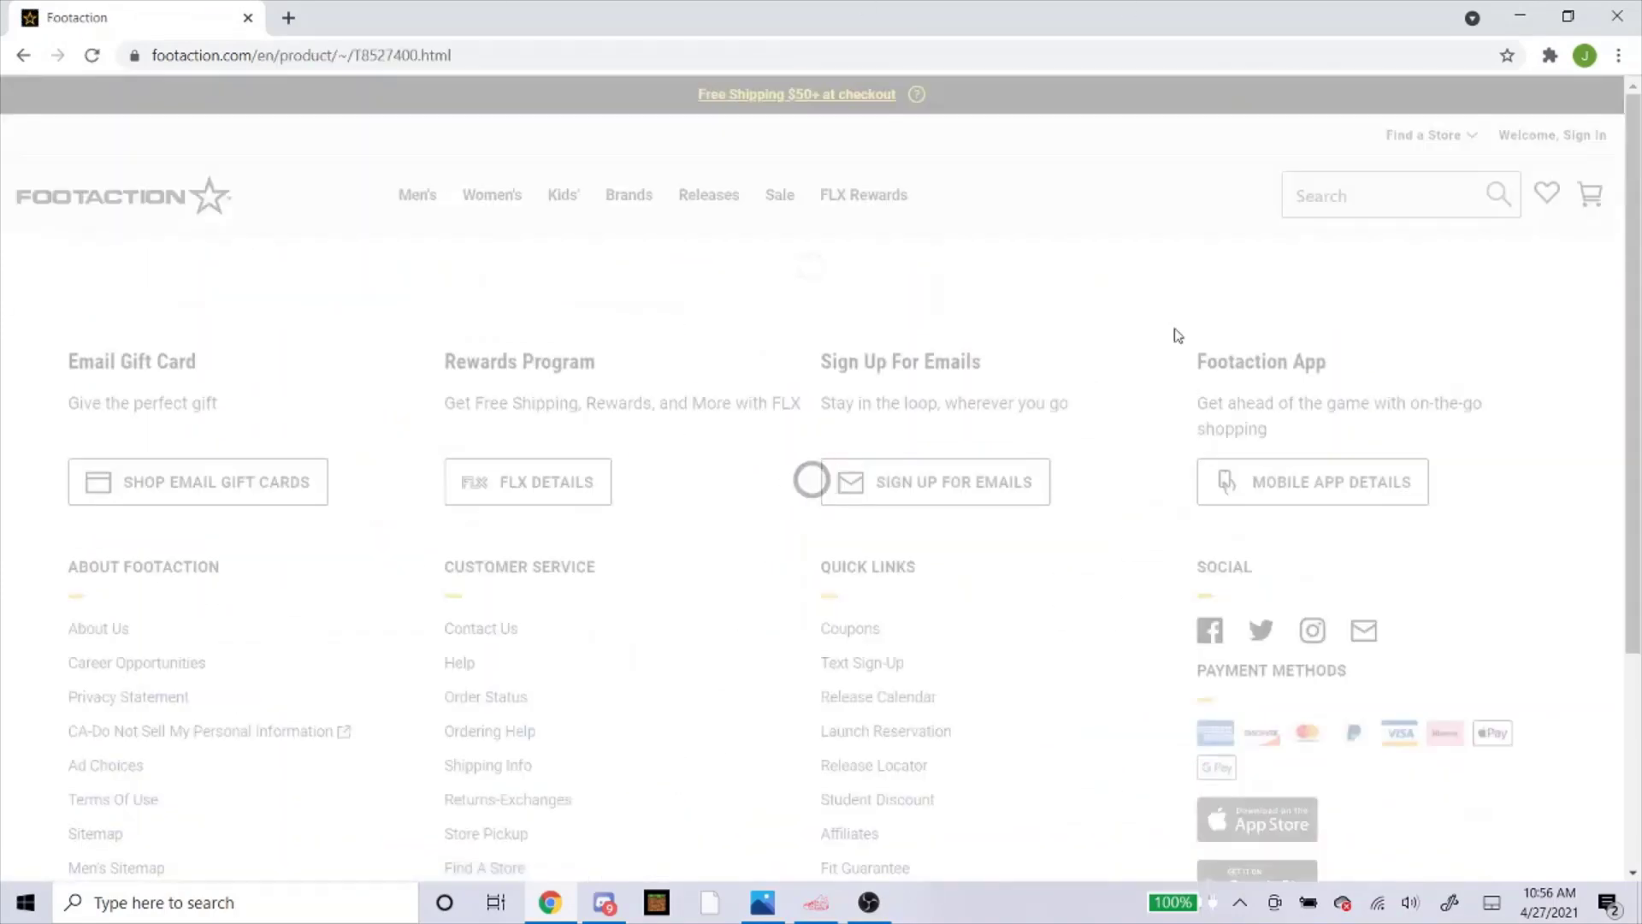
pyautogui.scroll(-5, 1048, 525)
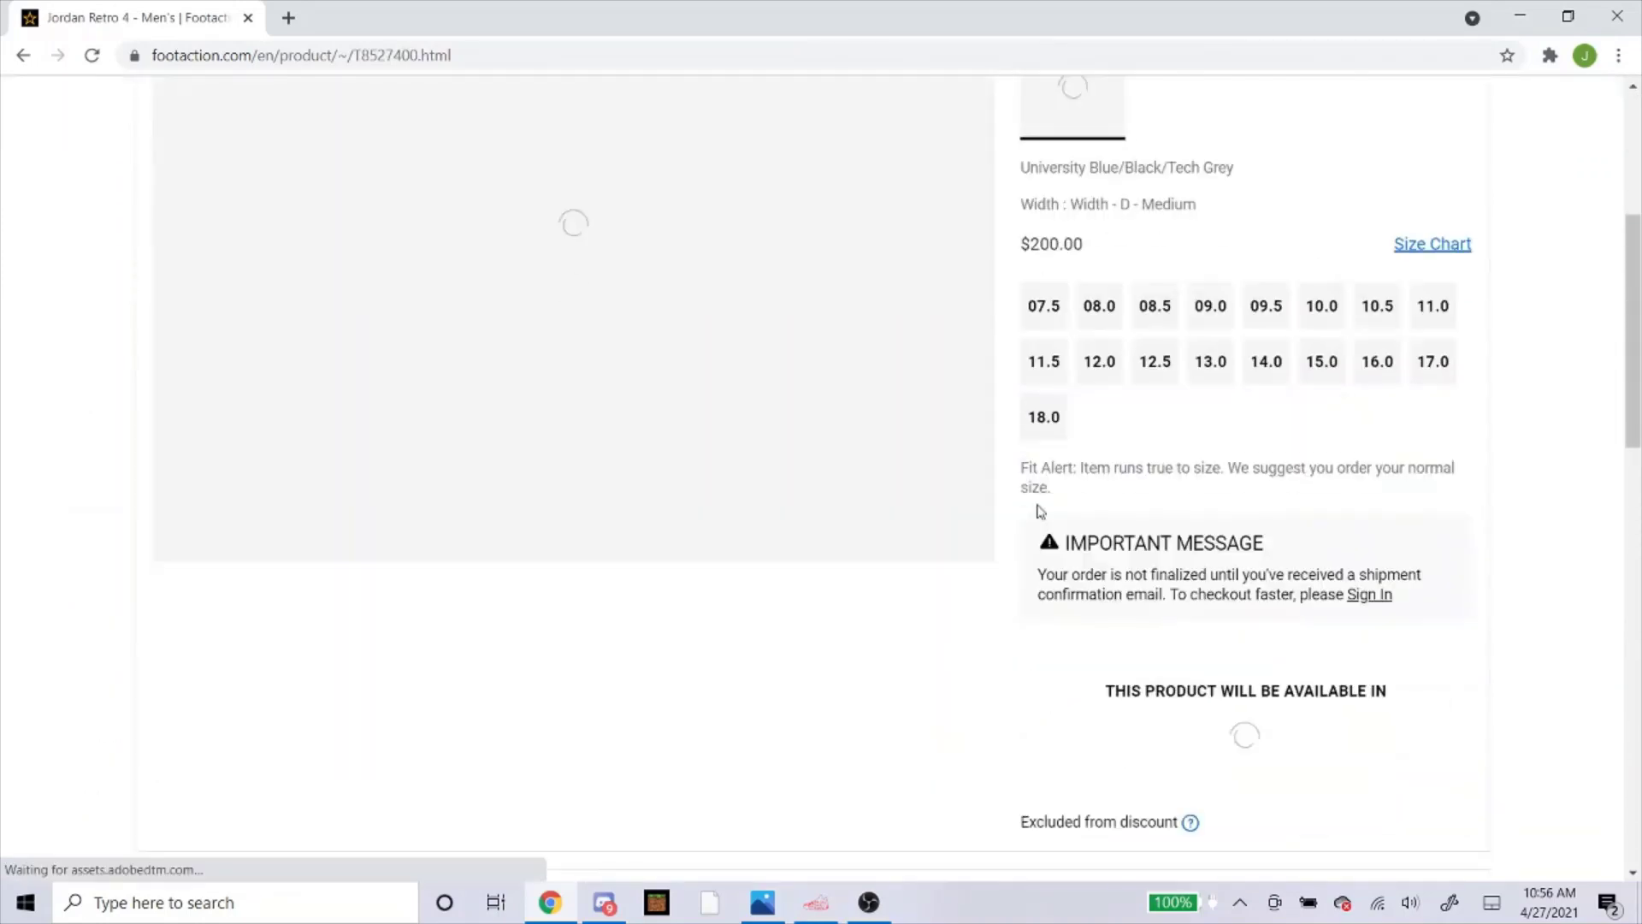
pyautogui.scroll(-5, 941, 402)
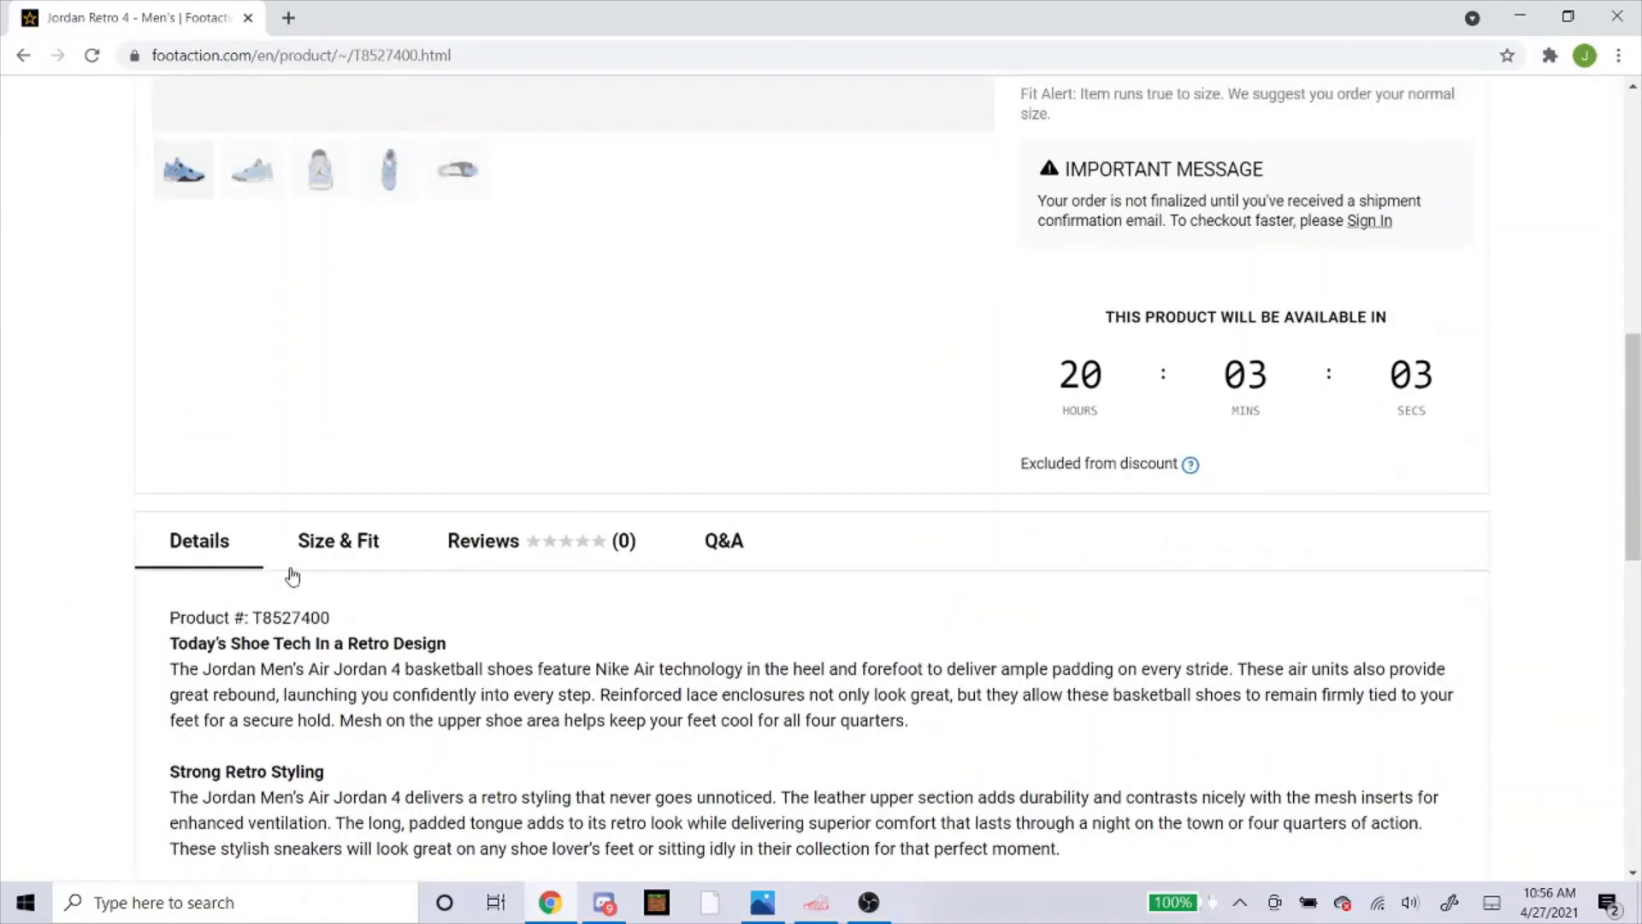
pyautogui.scroll(-1, 295, 618)
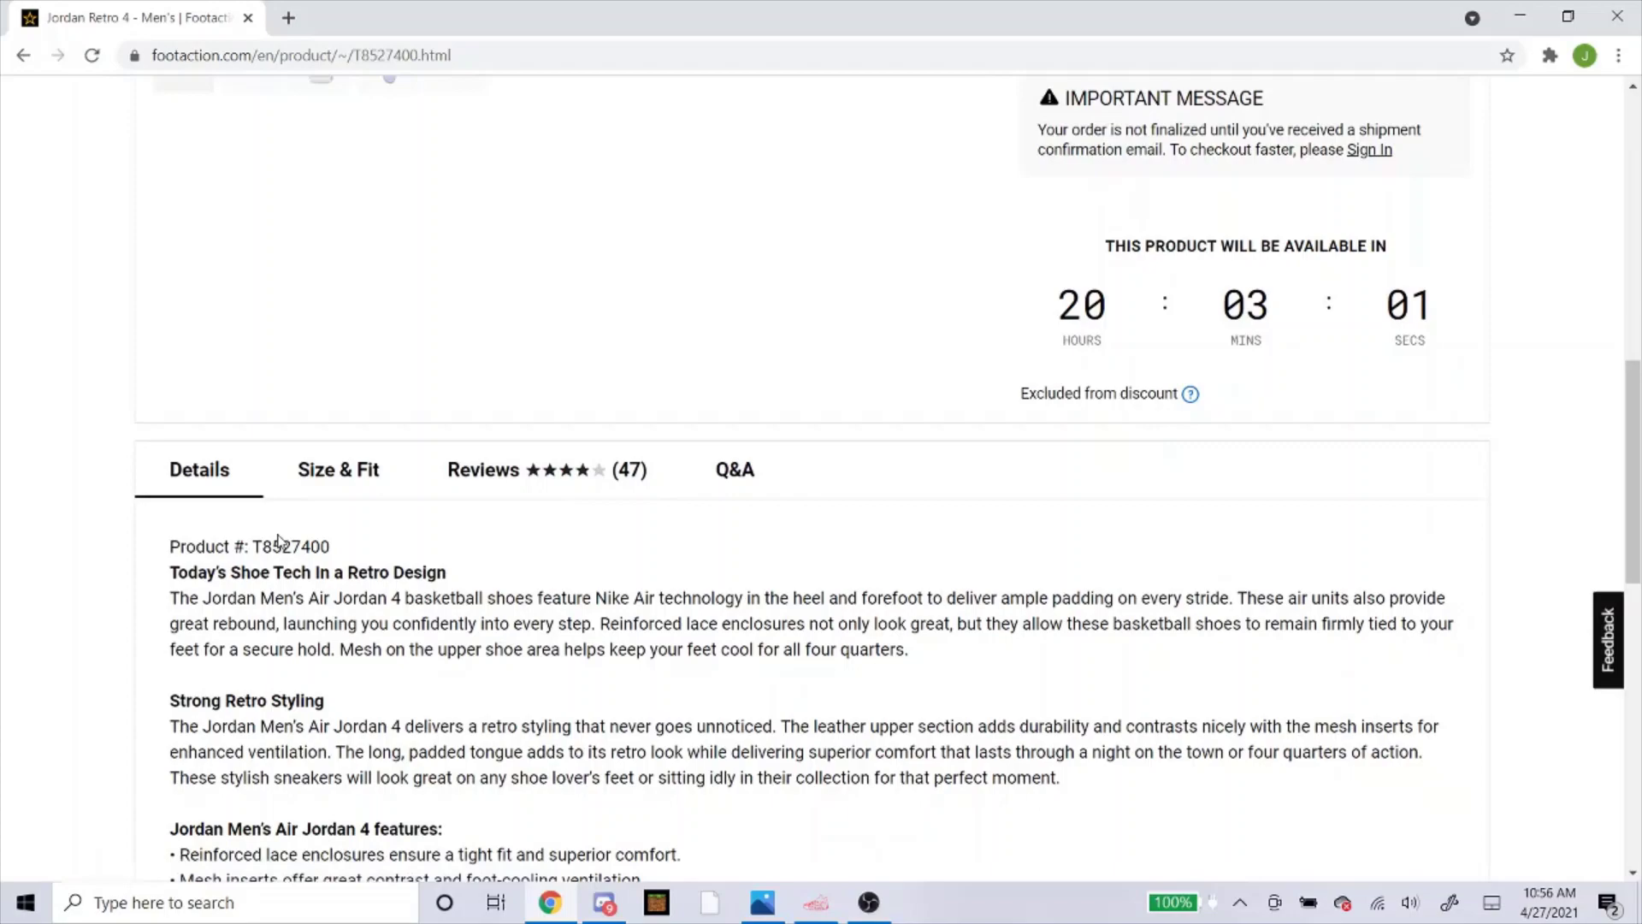
pyautogui.scroll(5, 376, 518)
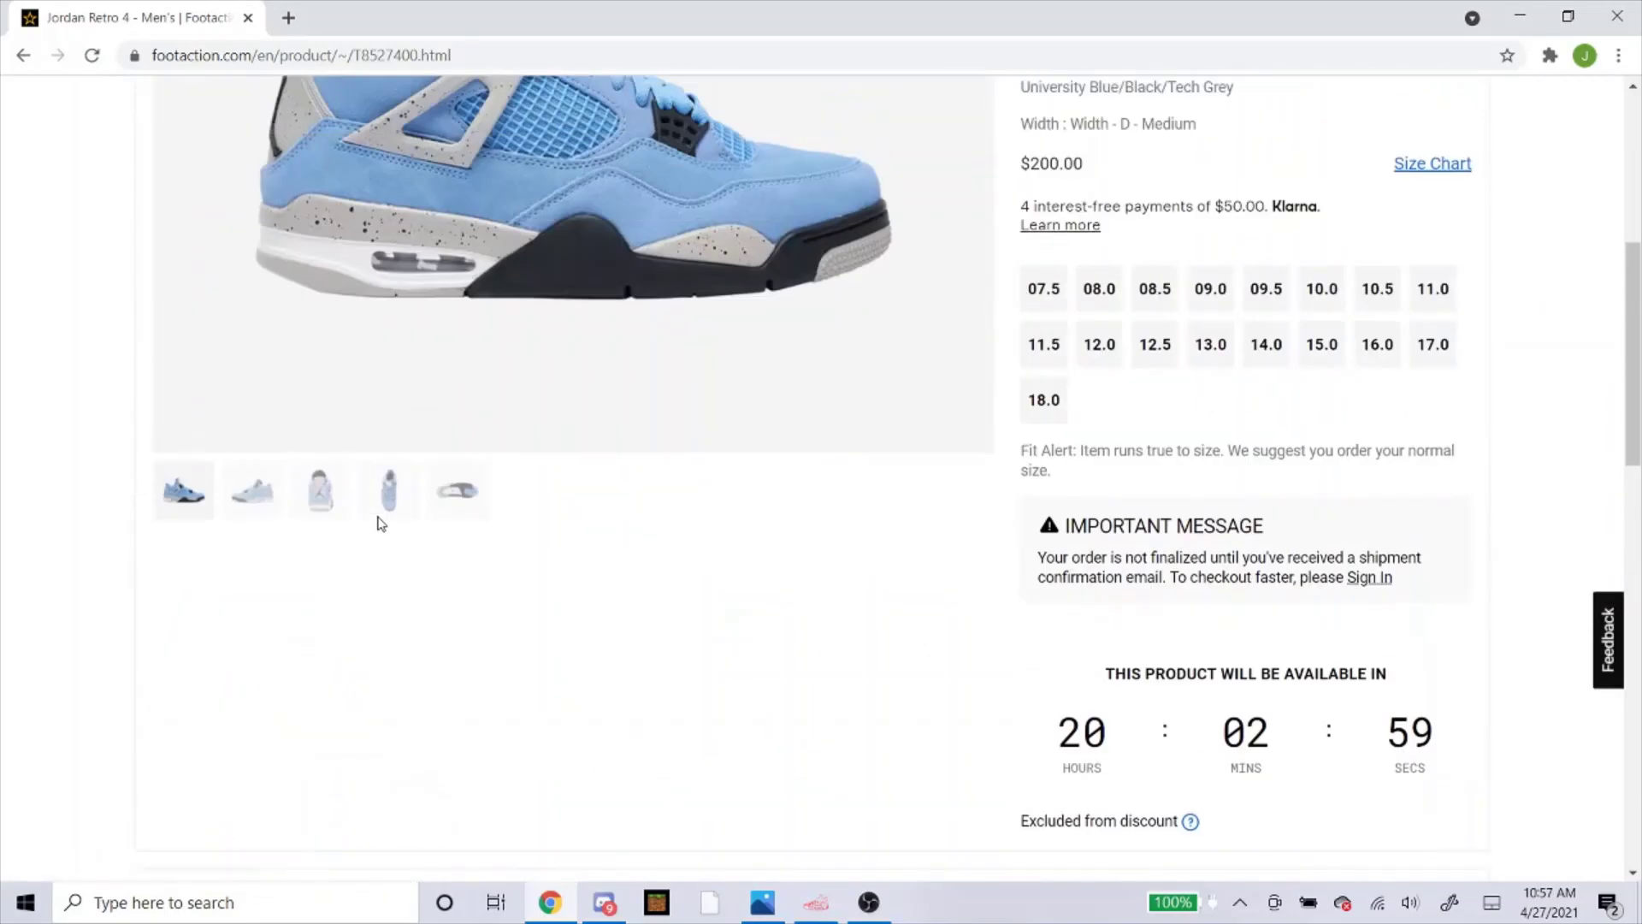
pyautogui.click(1082, 231)
pyautogui.scroll(-5, 267, 560)
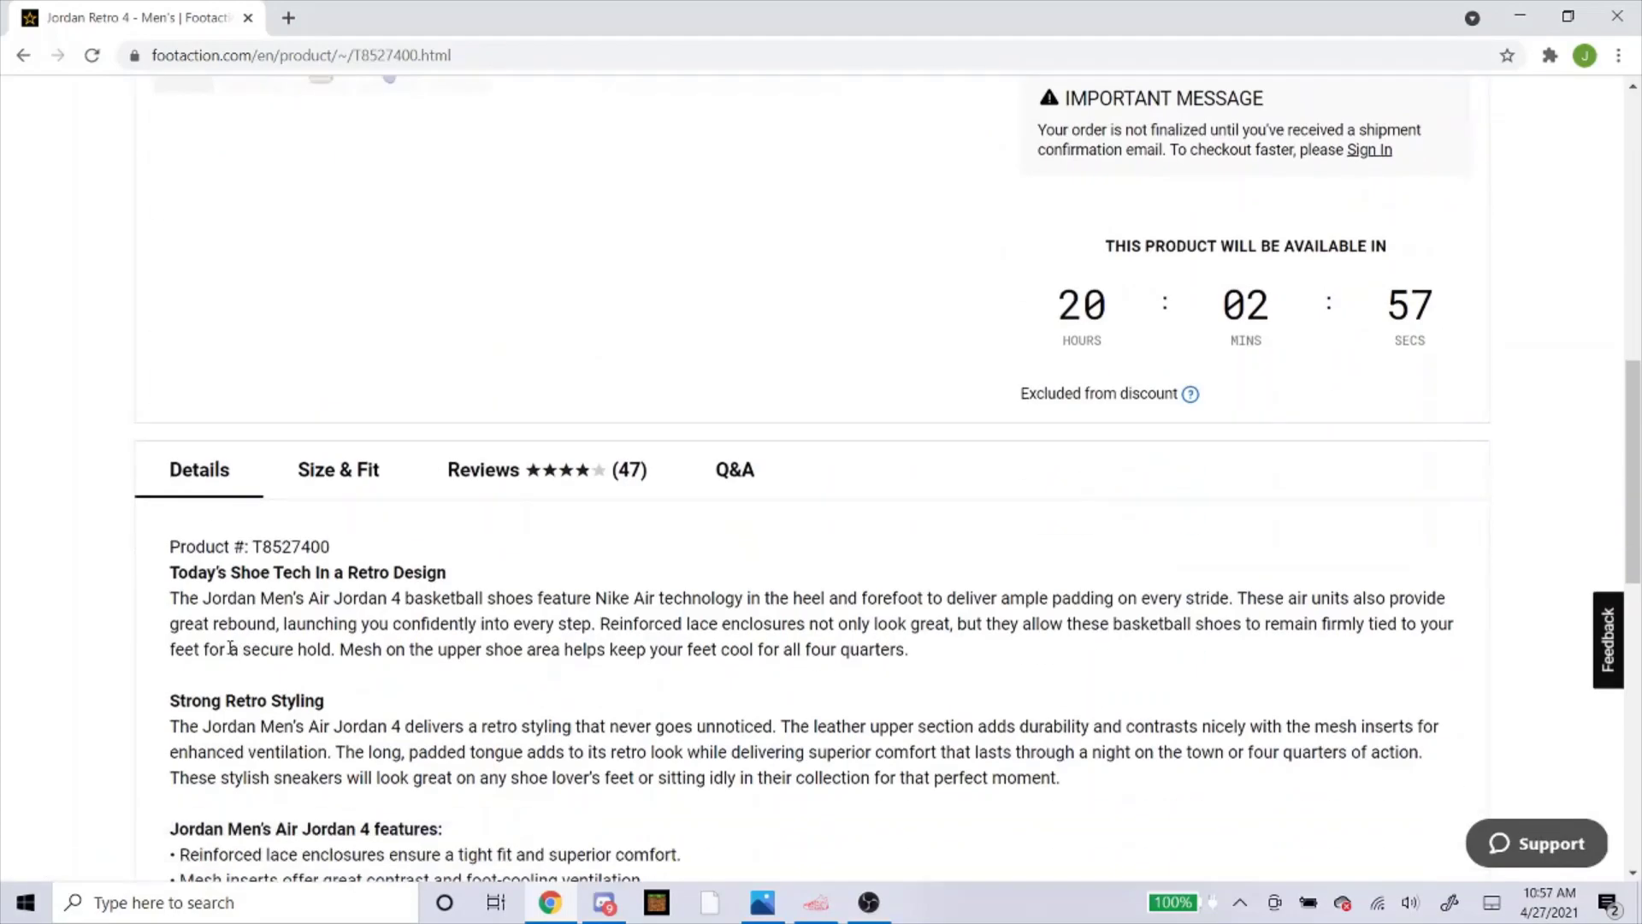
# Step: Copy product number T8527400 and bring NSB's Create Tasks form back
pyautogui.doubleClick(288, 548)
pyautogui.rightClick(288, 550)
pyautogui.click(322, 563)
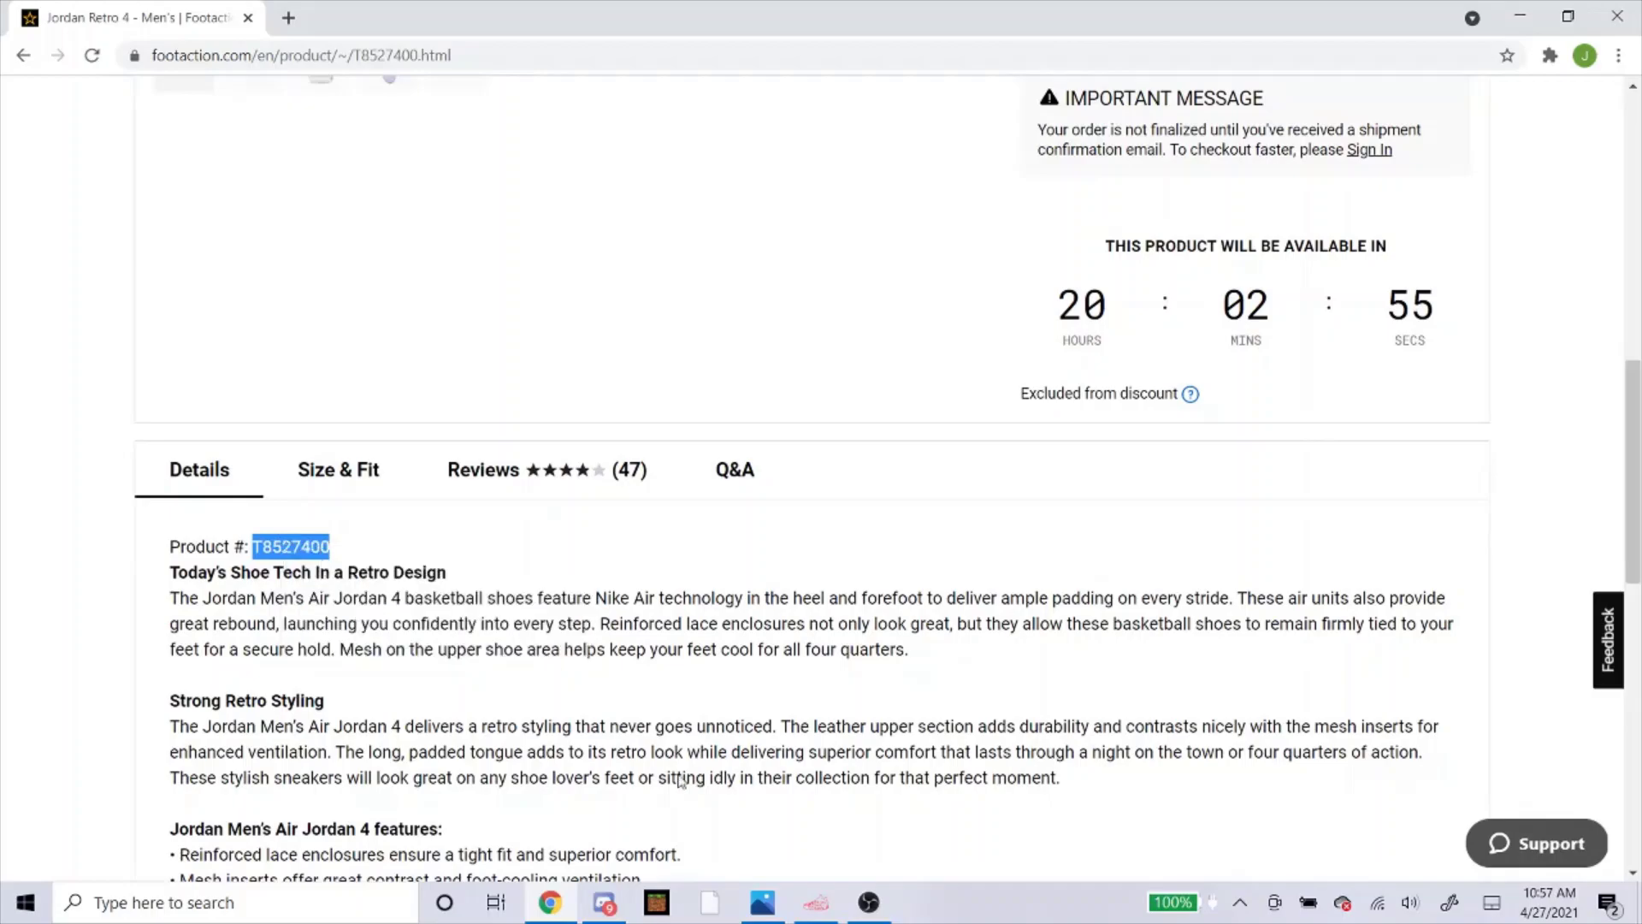
pyautogui.click(817, 905)
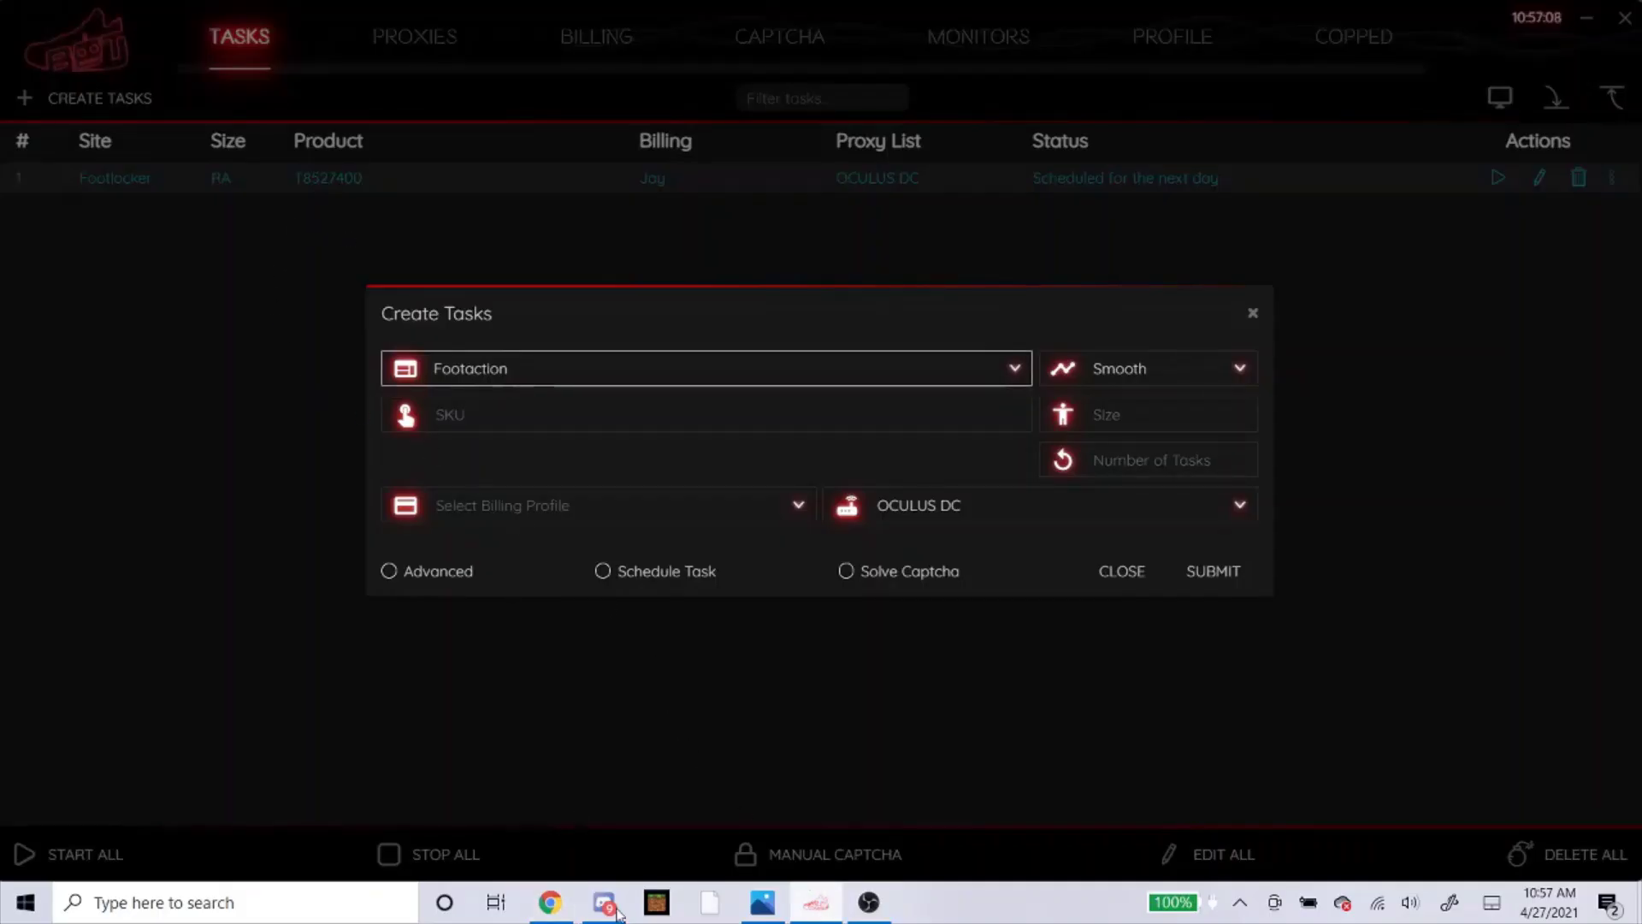
# Step: Paste T8527400 as the Footaction task's SKU and enter sizes from 10 to 12
pyautogui.click(569, 912)
pyautogui.click(569, 912)
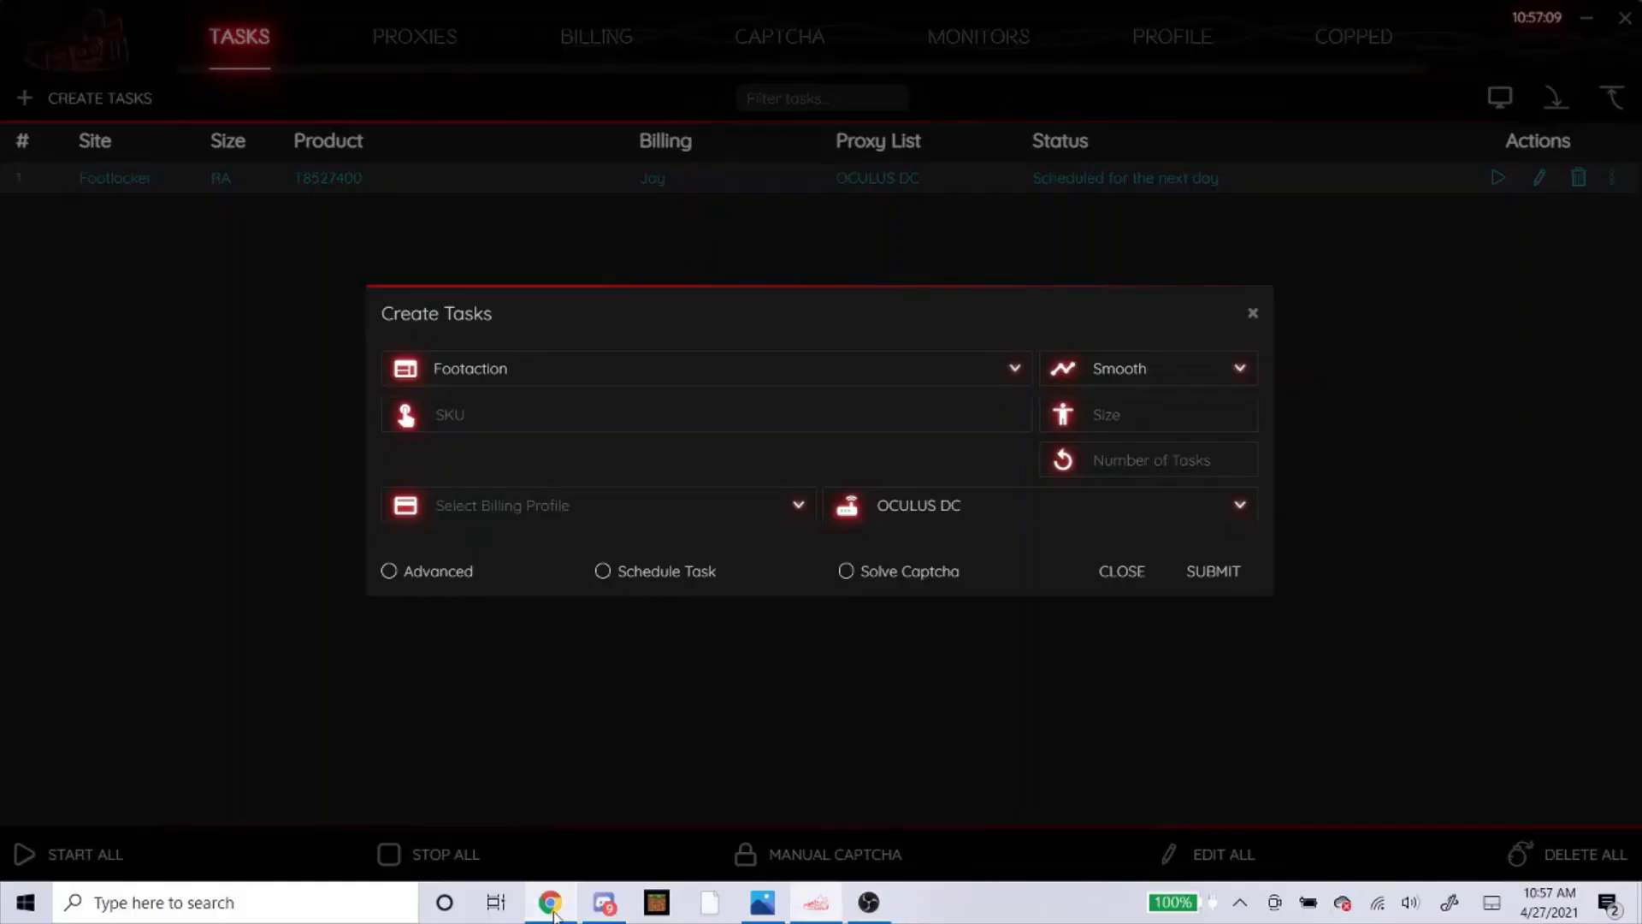
pyautogui.rightClick(539, 418)
pyautogui.click(579, 463)
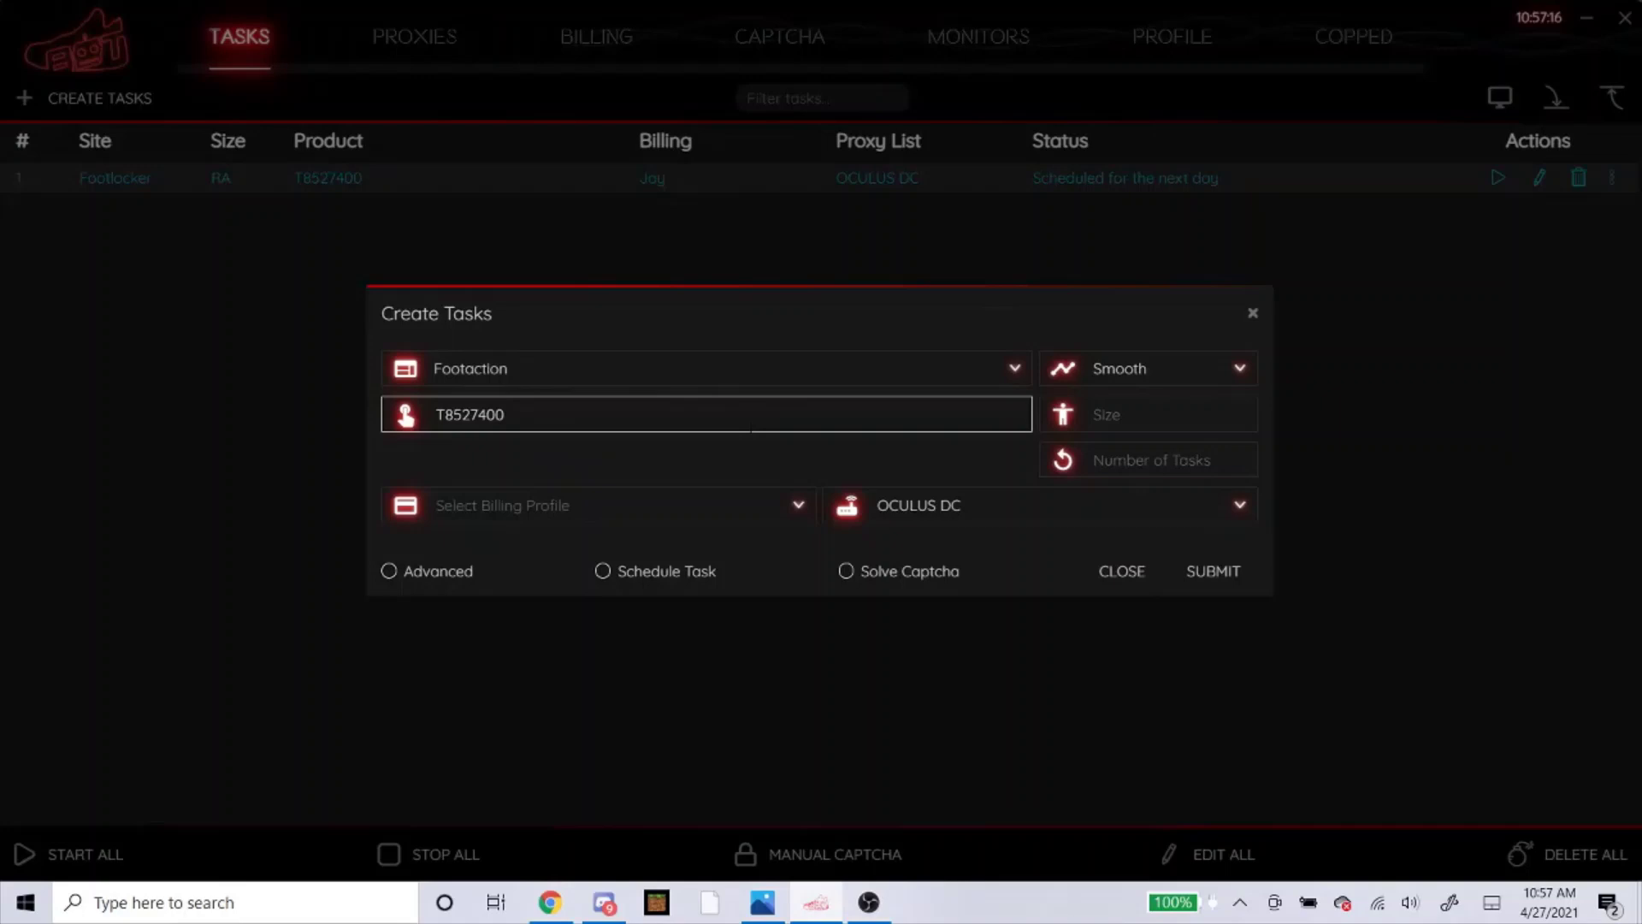
pyautogui.press('Tab')
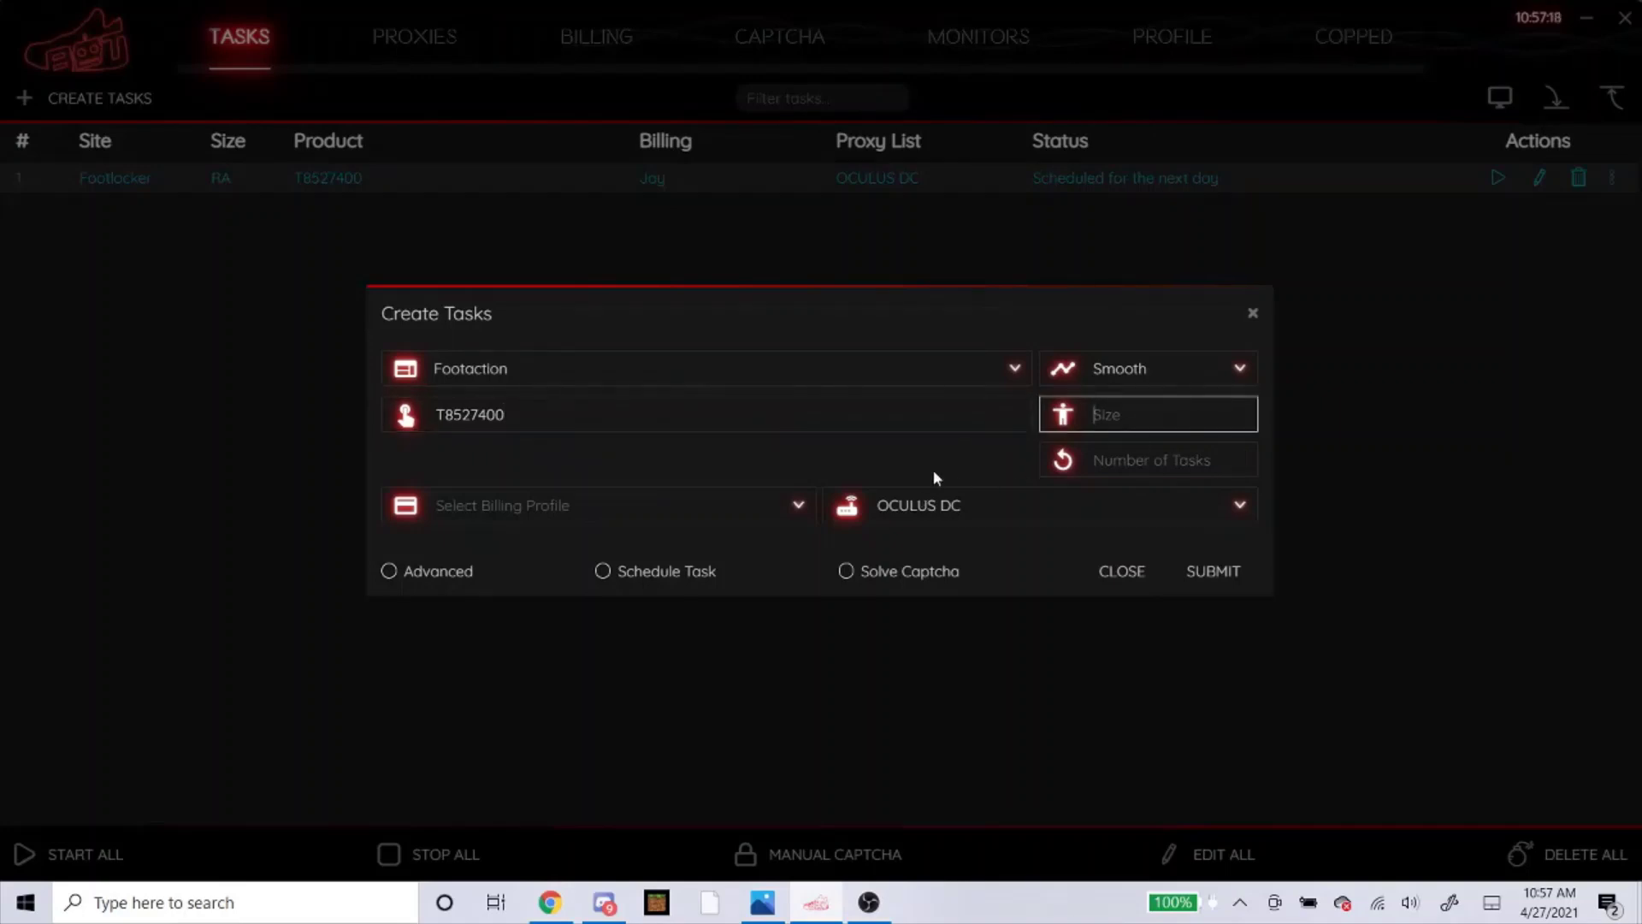
pyautogui.write('10,10.5,11,11.5,12')
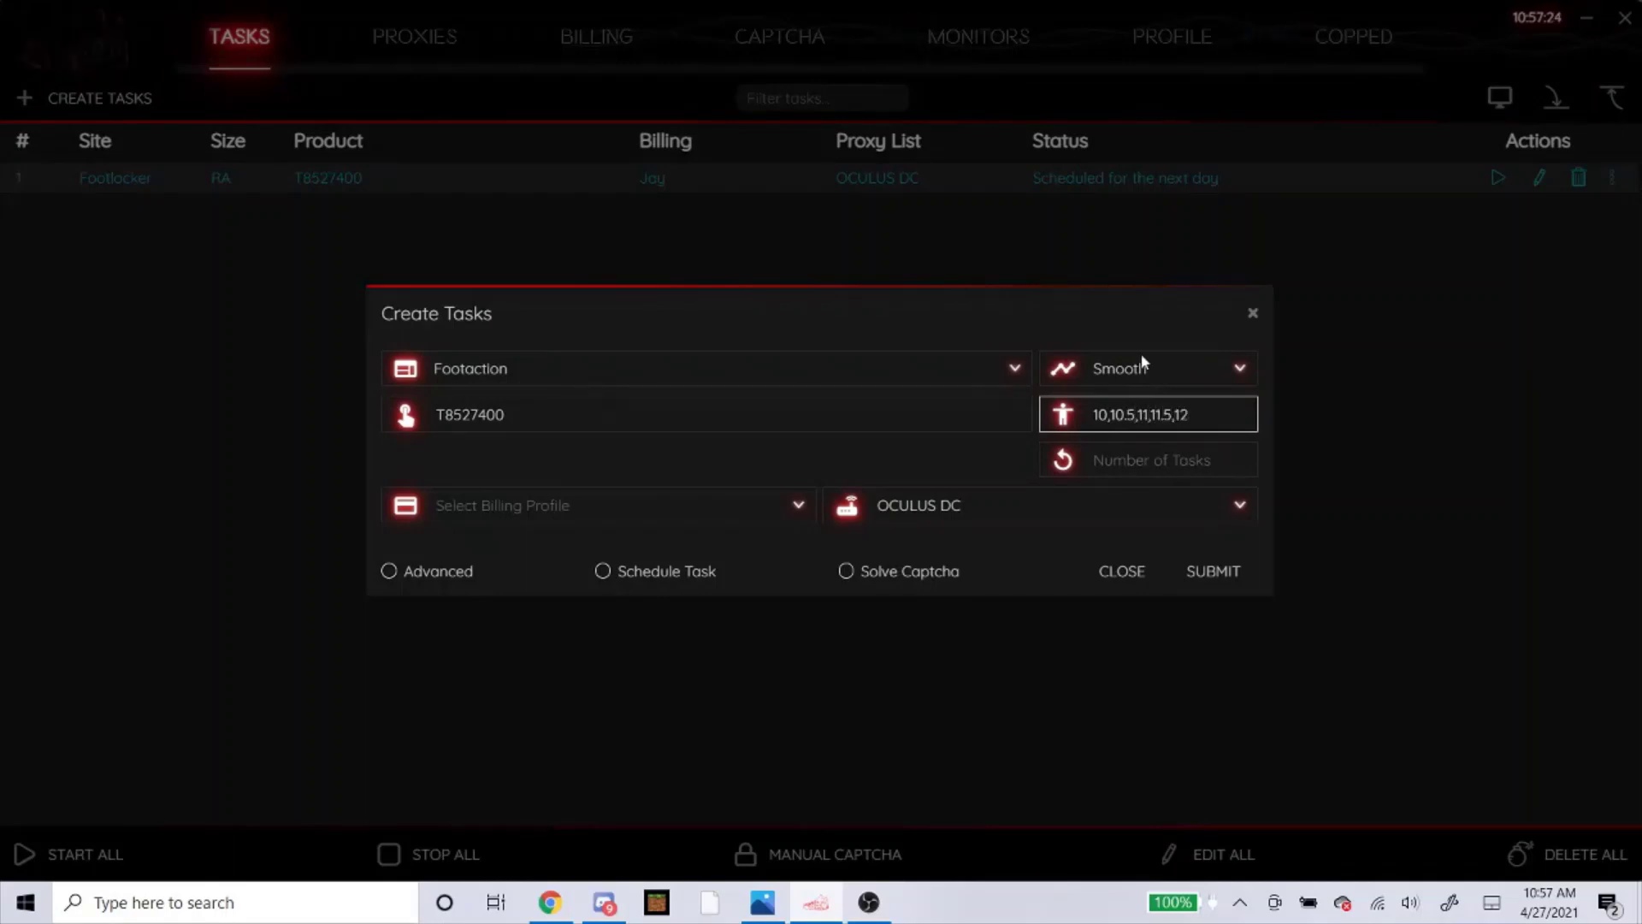
# Step: Keep Smooth mode, choose the Jay billing profile and the Leaf US 4/16 proxy list
pyautogui.click(1142, 368)
pyautogui.click(1120, 403)
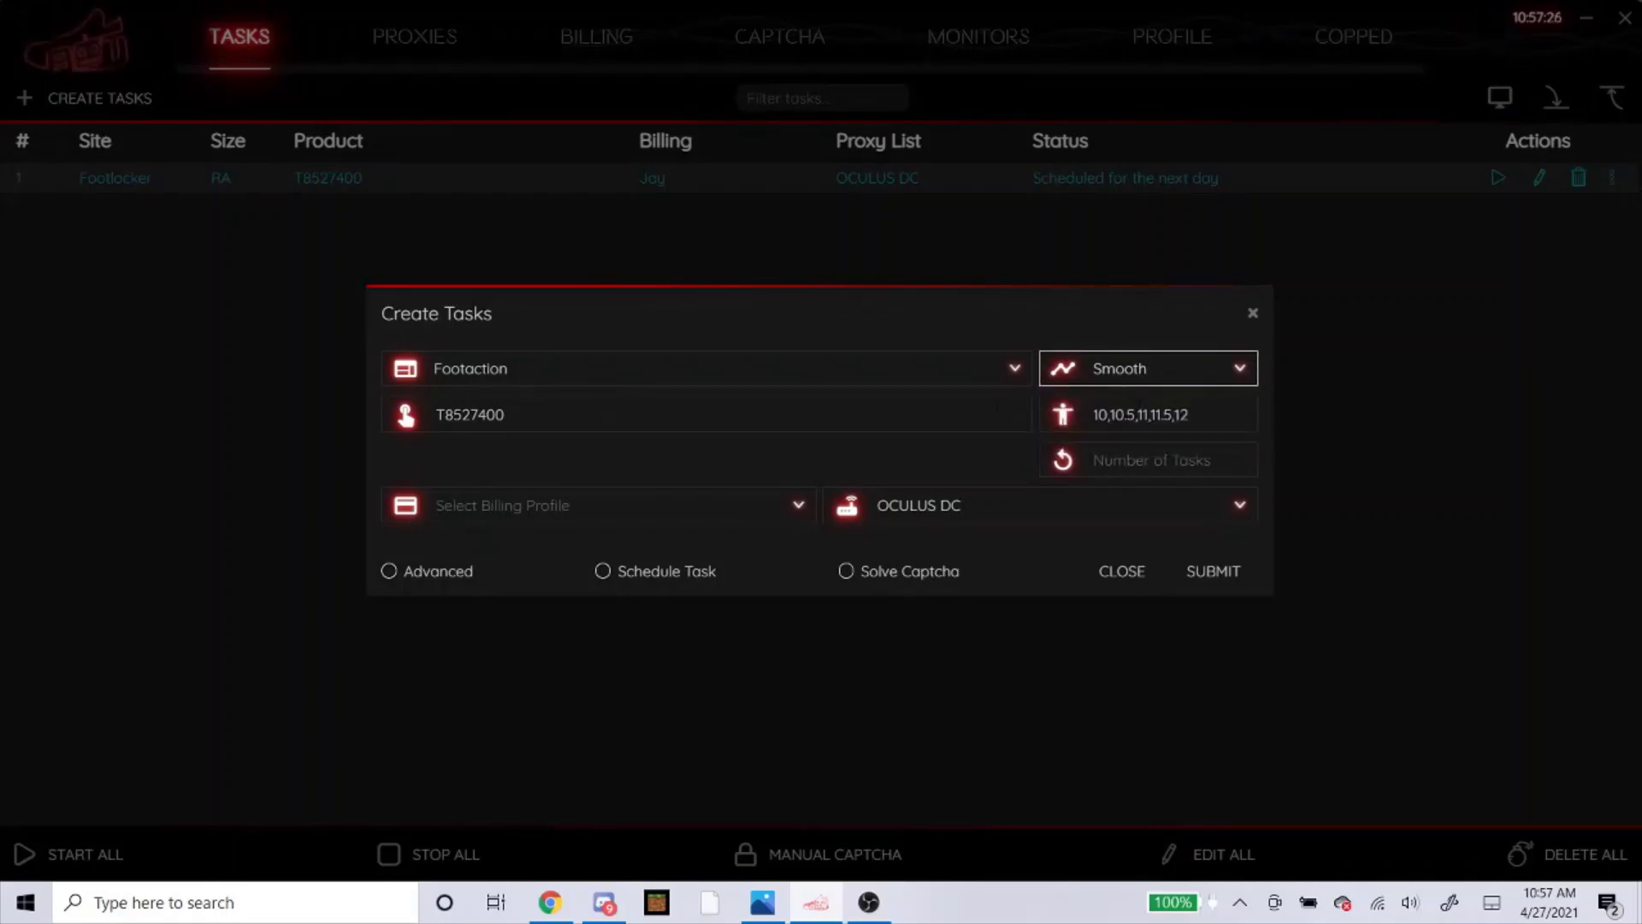
pyautogui.click(627, 500)
pyautogui.click(568, 94)
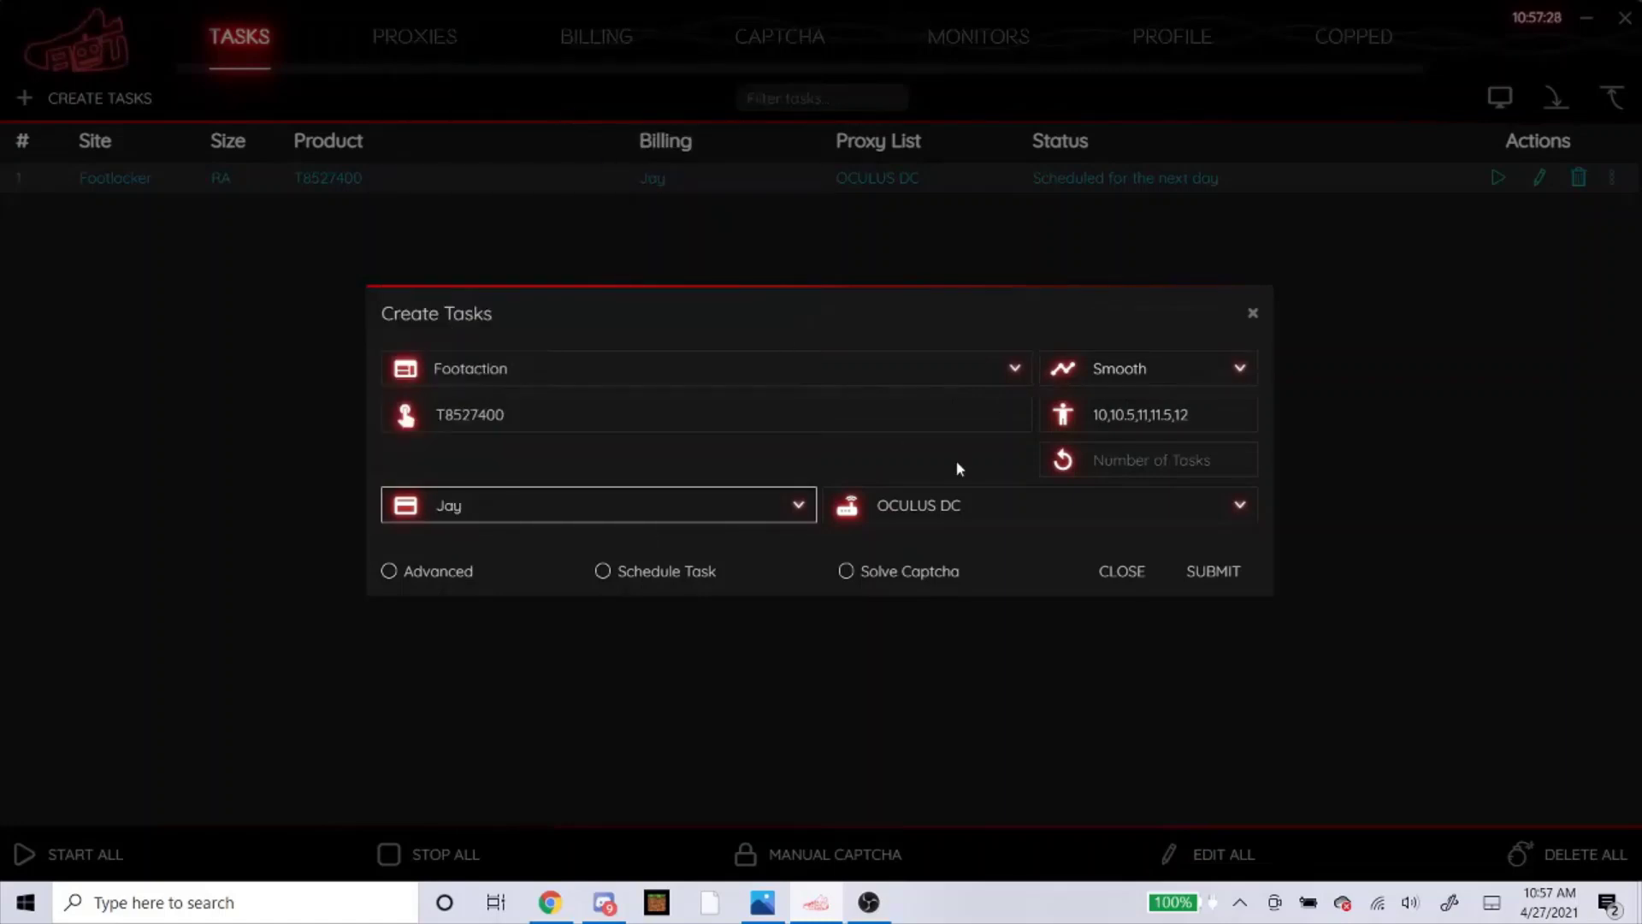
pyautogui.click(956, 503)
pyautogui.click(917, 643)
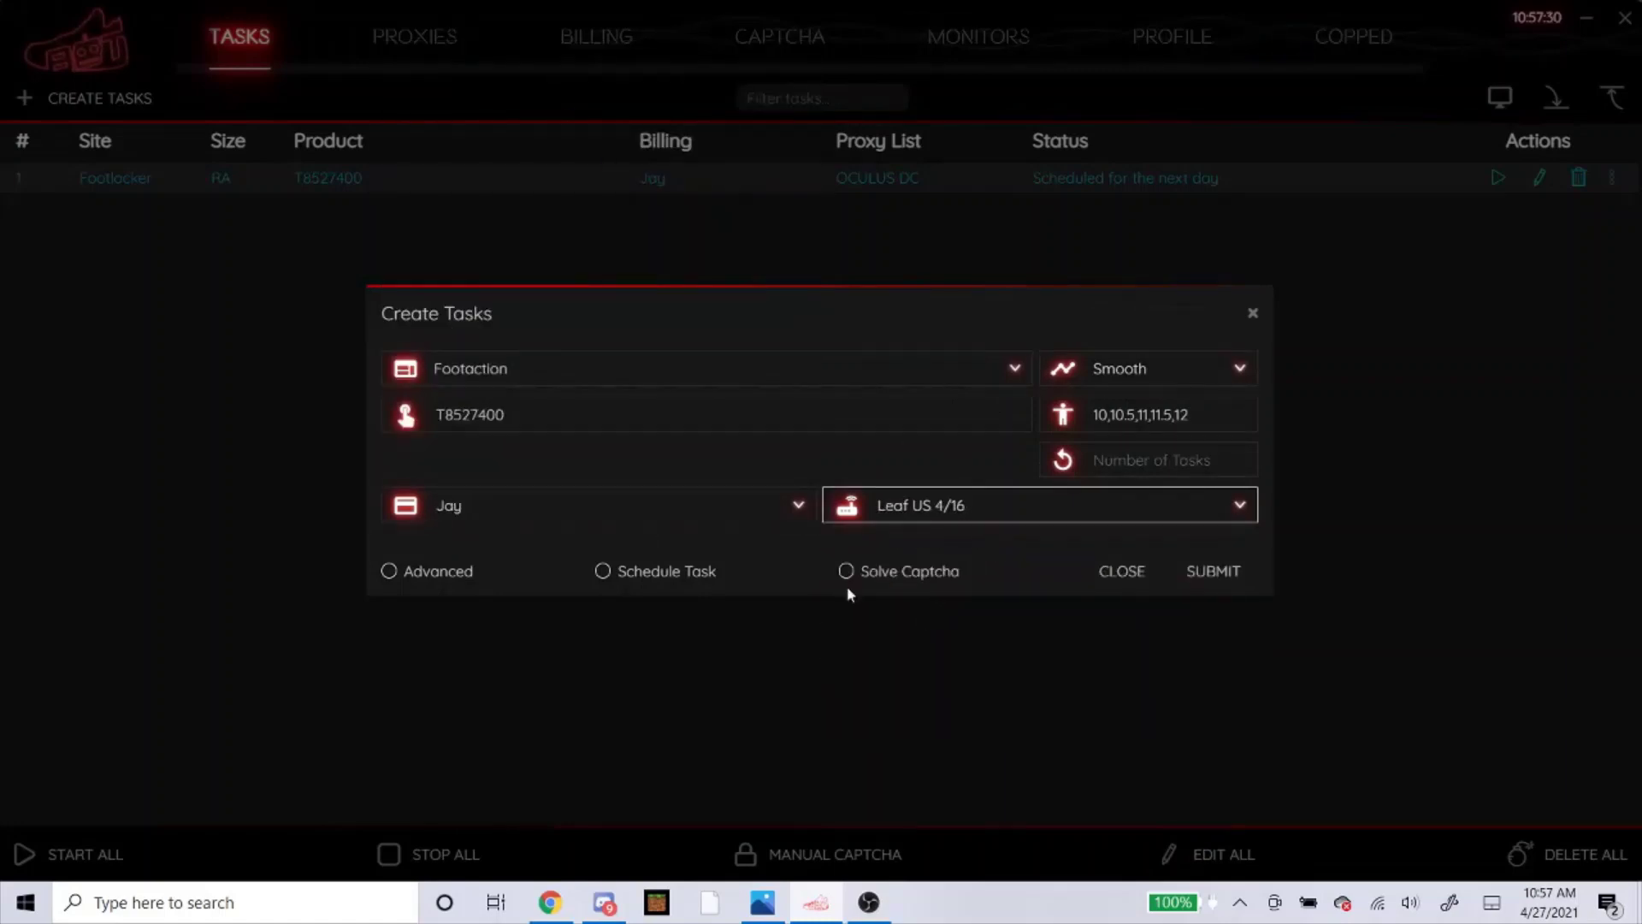
# Step: Schedule the Footaction task for 06:50:00 AM, submit it and close the form
pyautogui.click(623, 575)
pyautogui.click(888, 530)
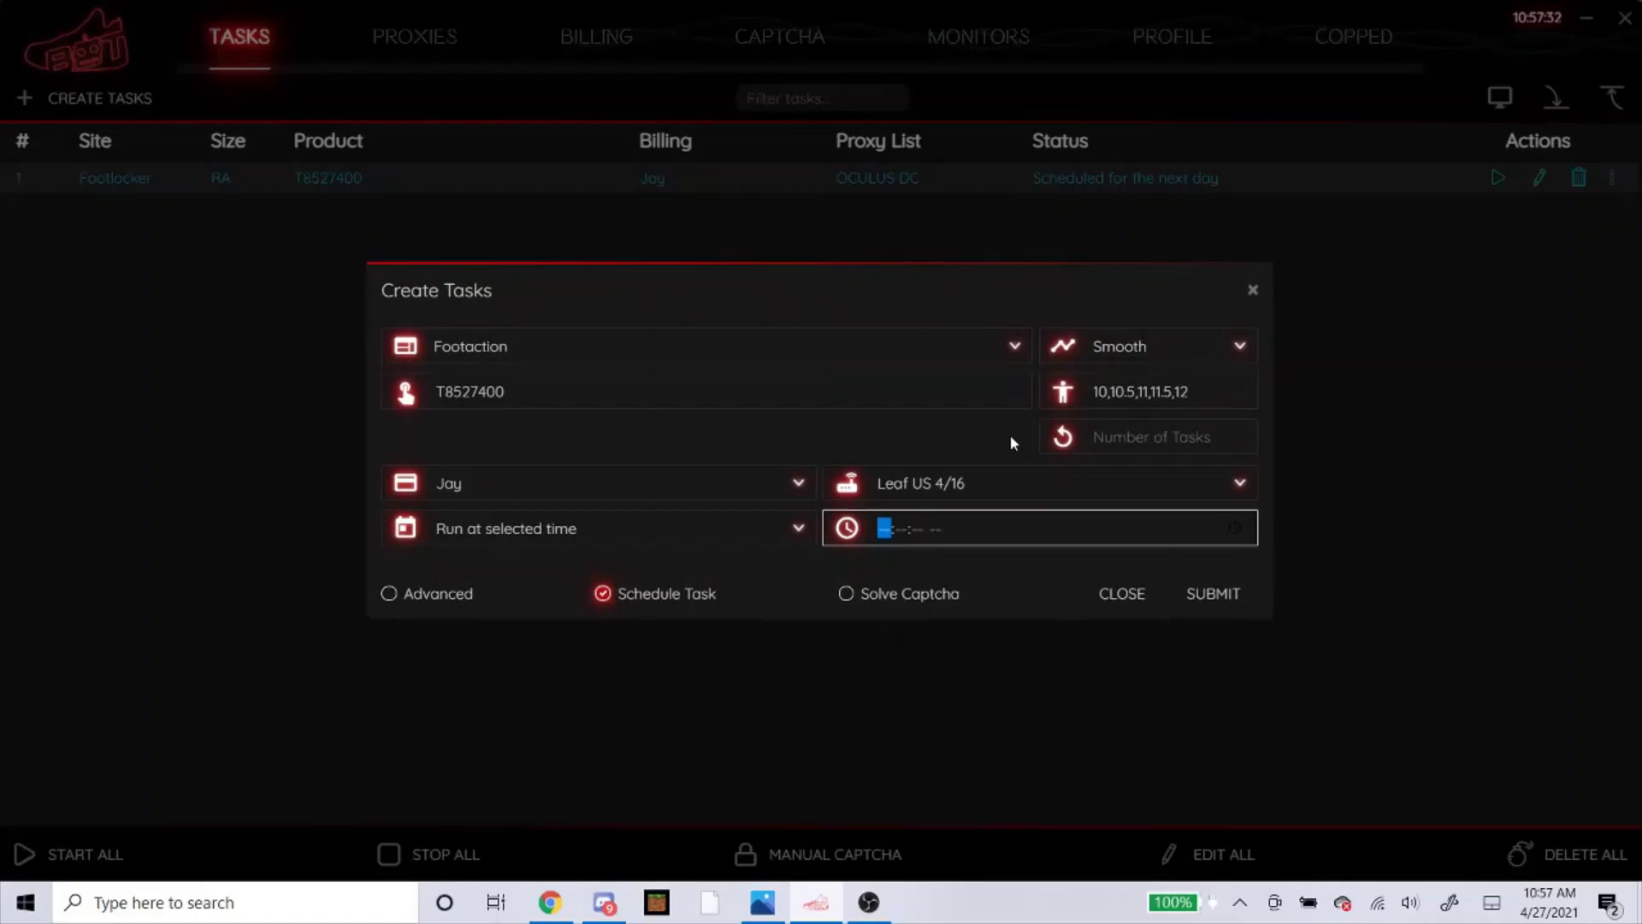
pyautogui.write('06:50:00 AM')
pyautogui.click(1224, 600)
pyautogui.click(1122, 594)
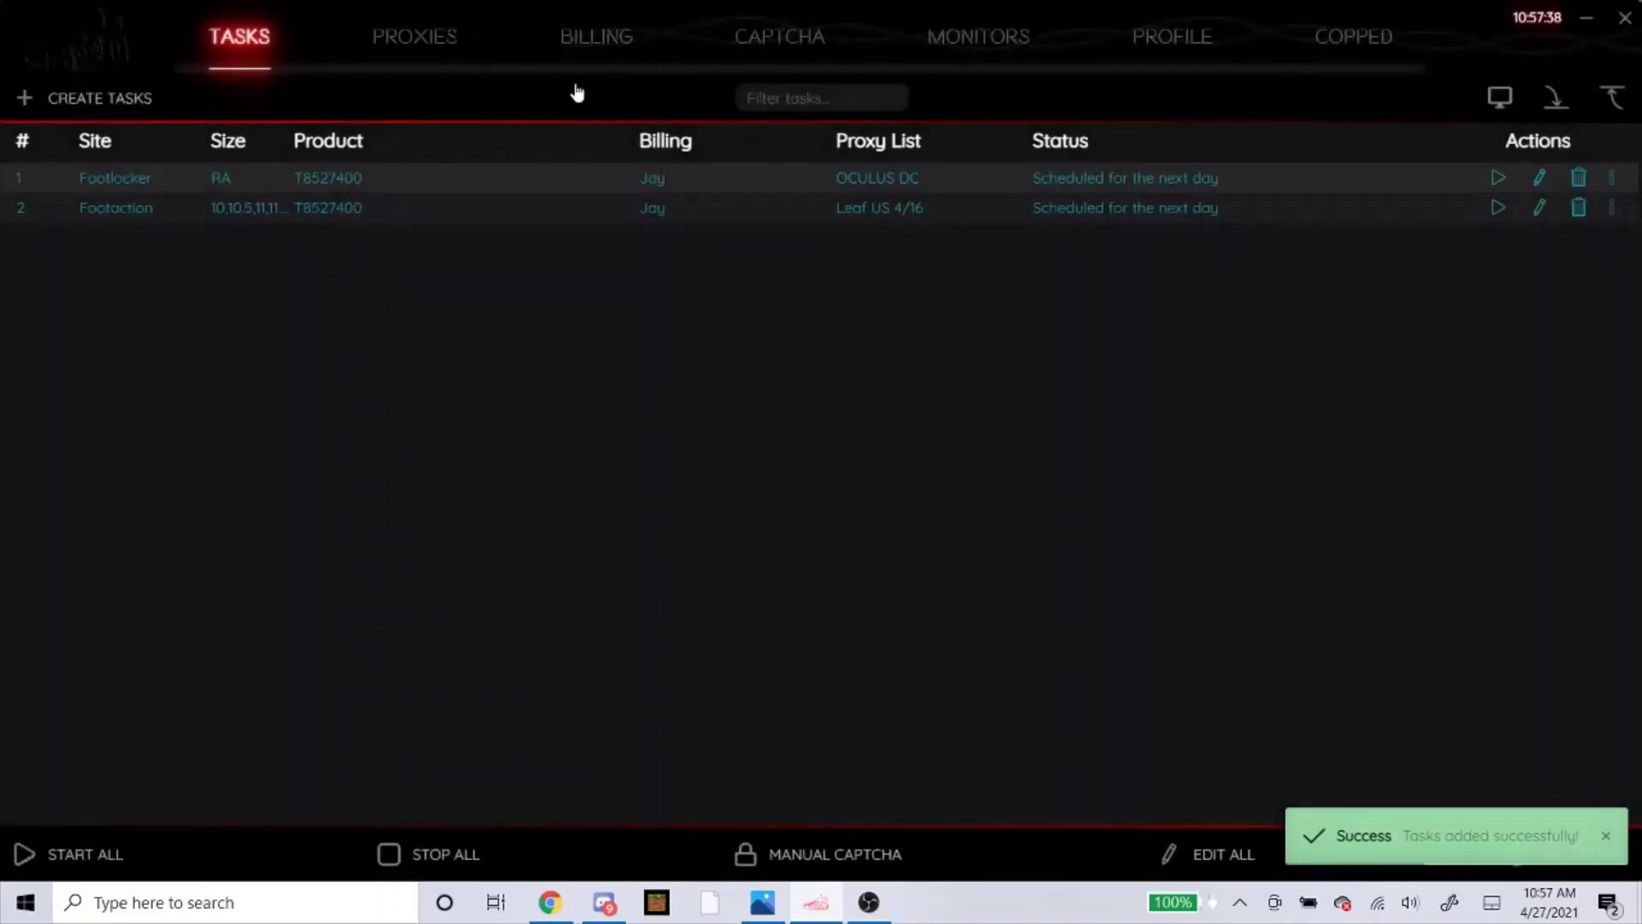
# Step: Open Footaction's Grade School Jordan Retro 4 page and copy its product number 08452400
pyautogui.click(550, 902)
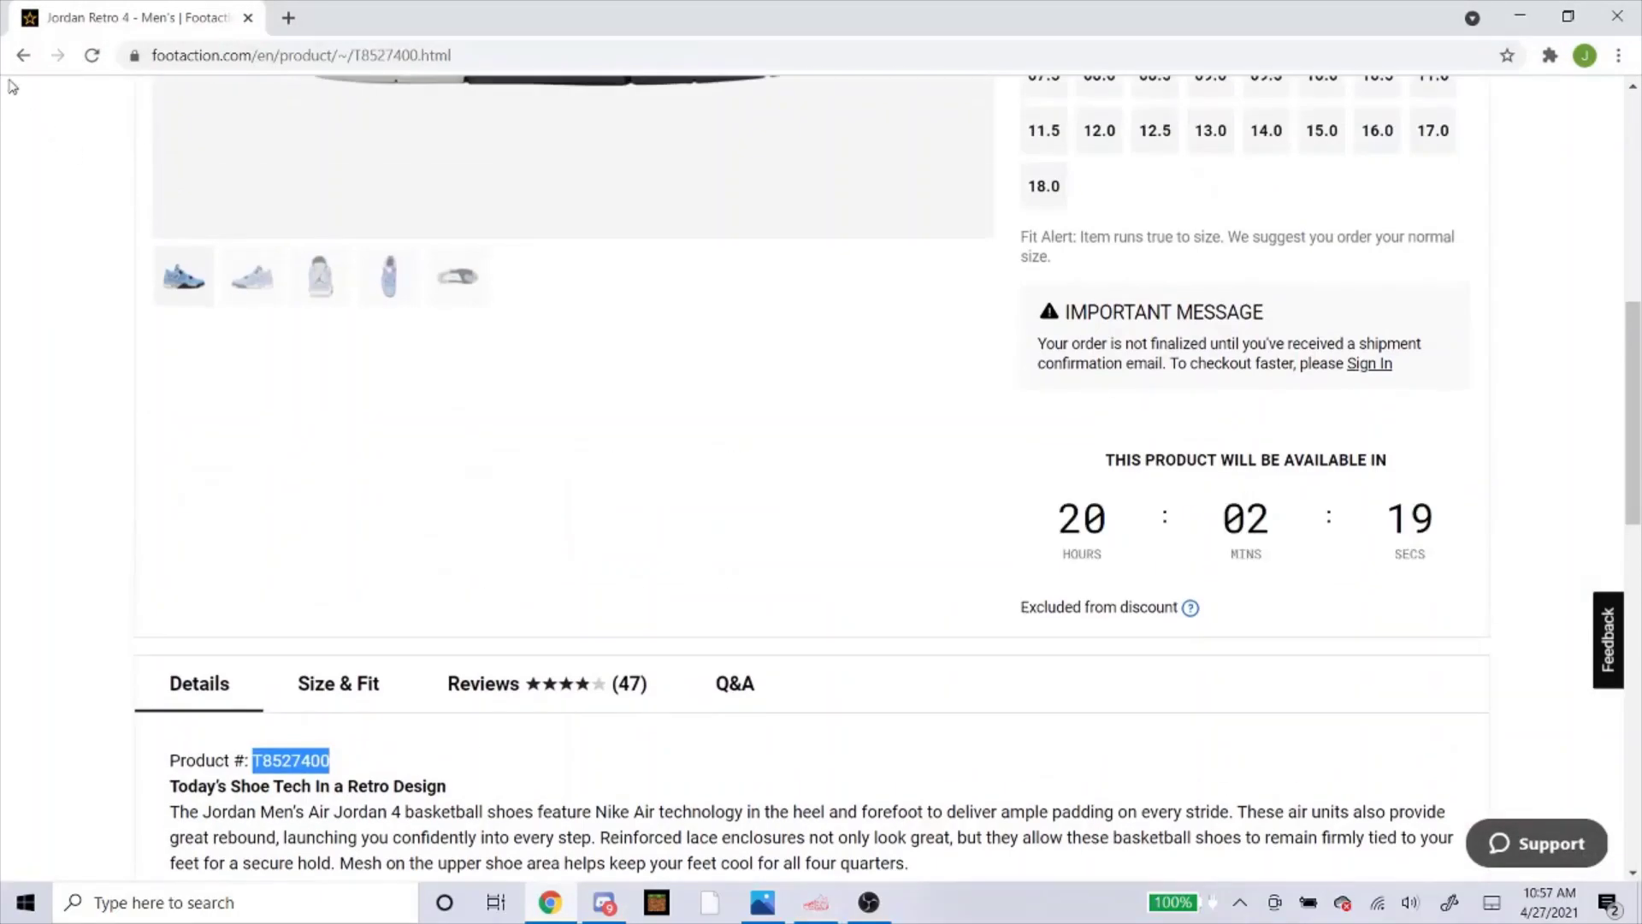
pyautogui.click(23, 54)
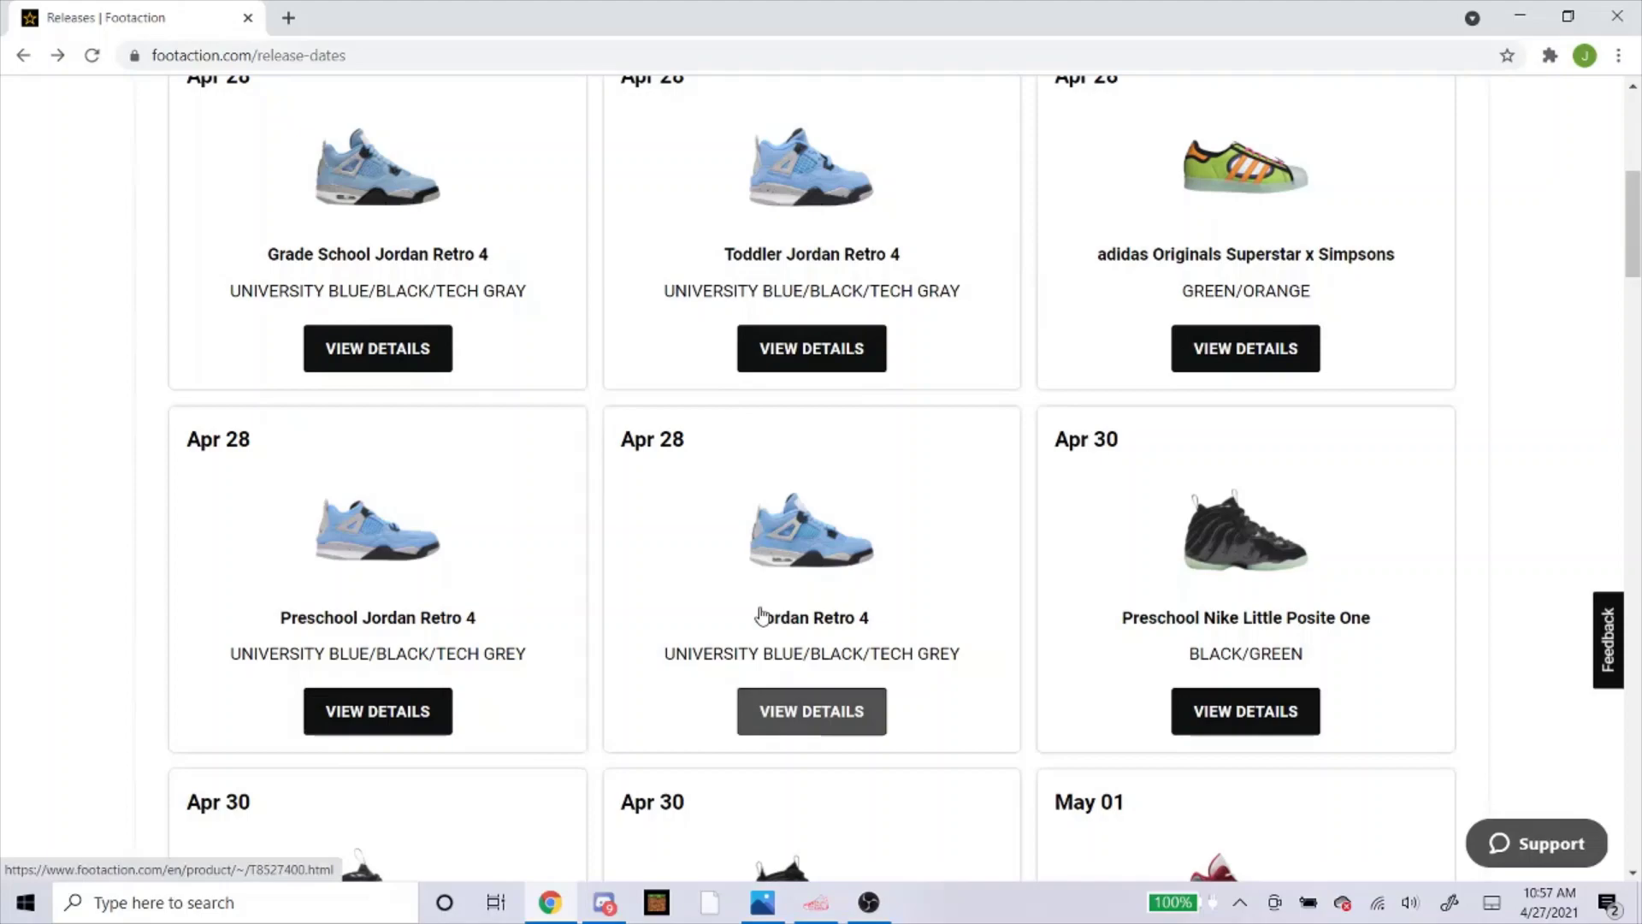
pyautogui.click(395, 205)
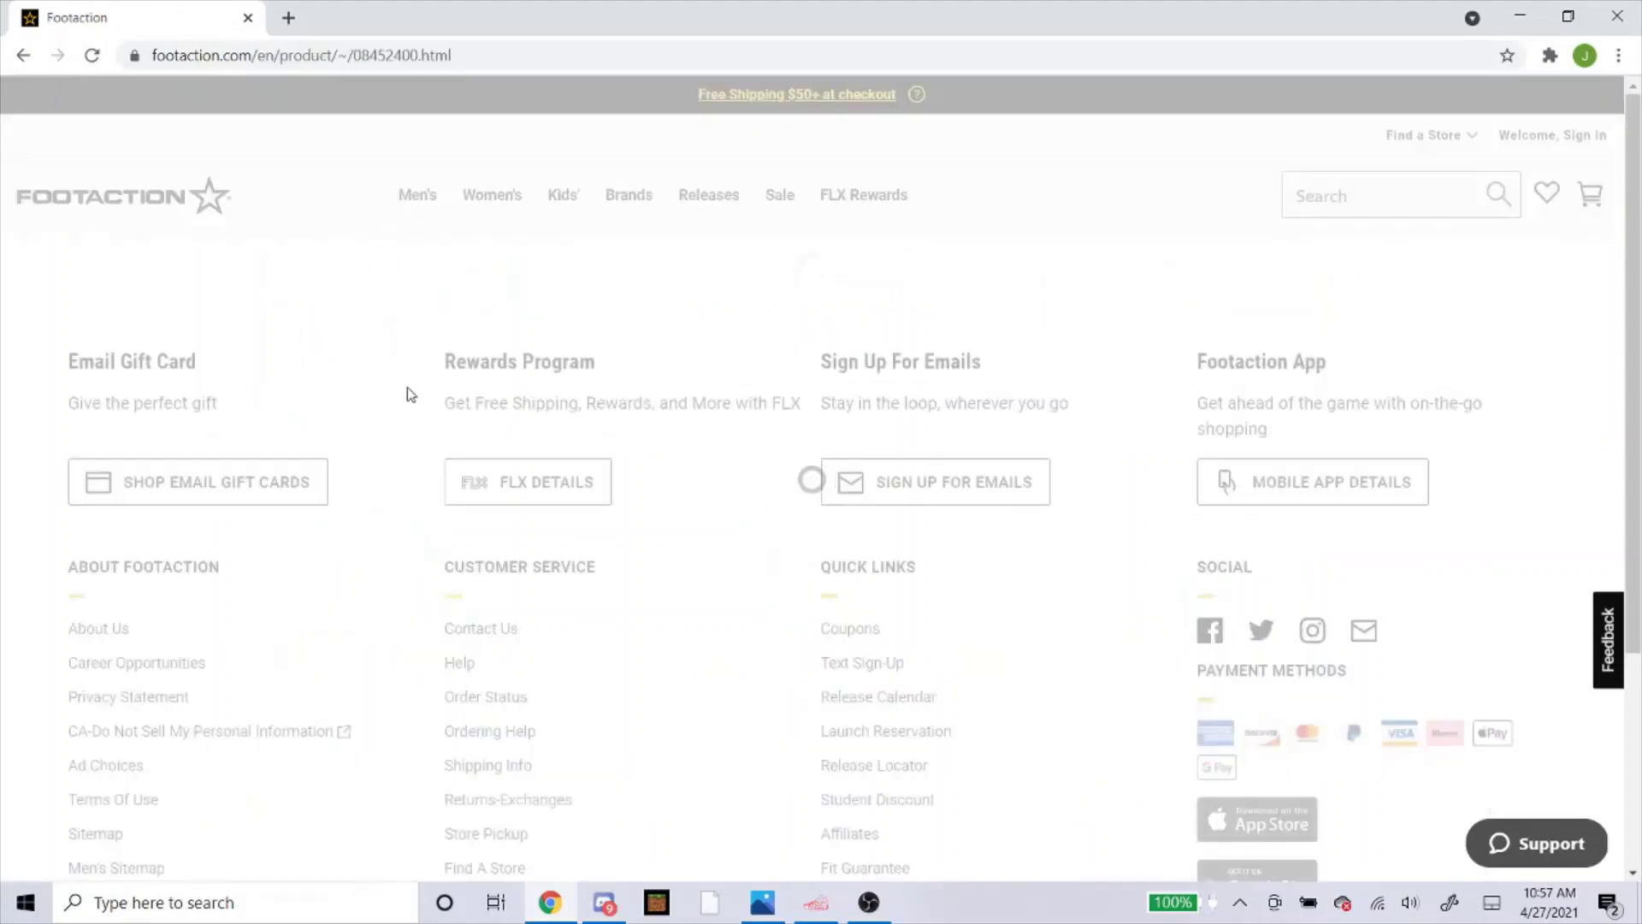
pyautogui.scroll(-9, 543, 524)
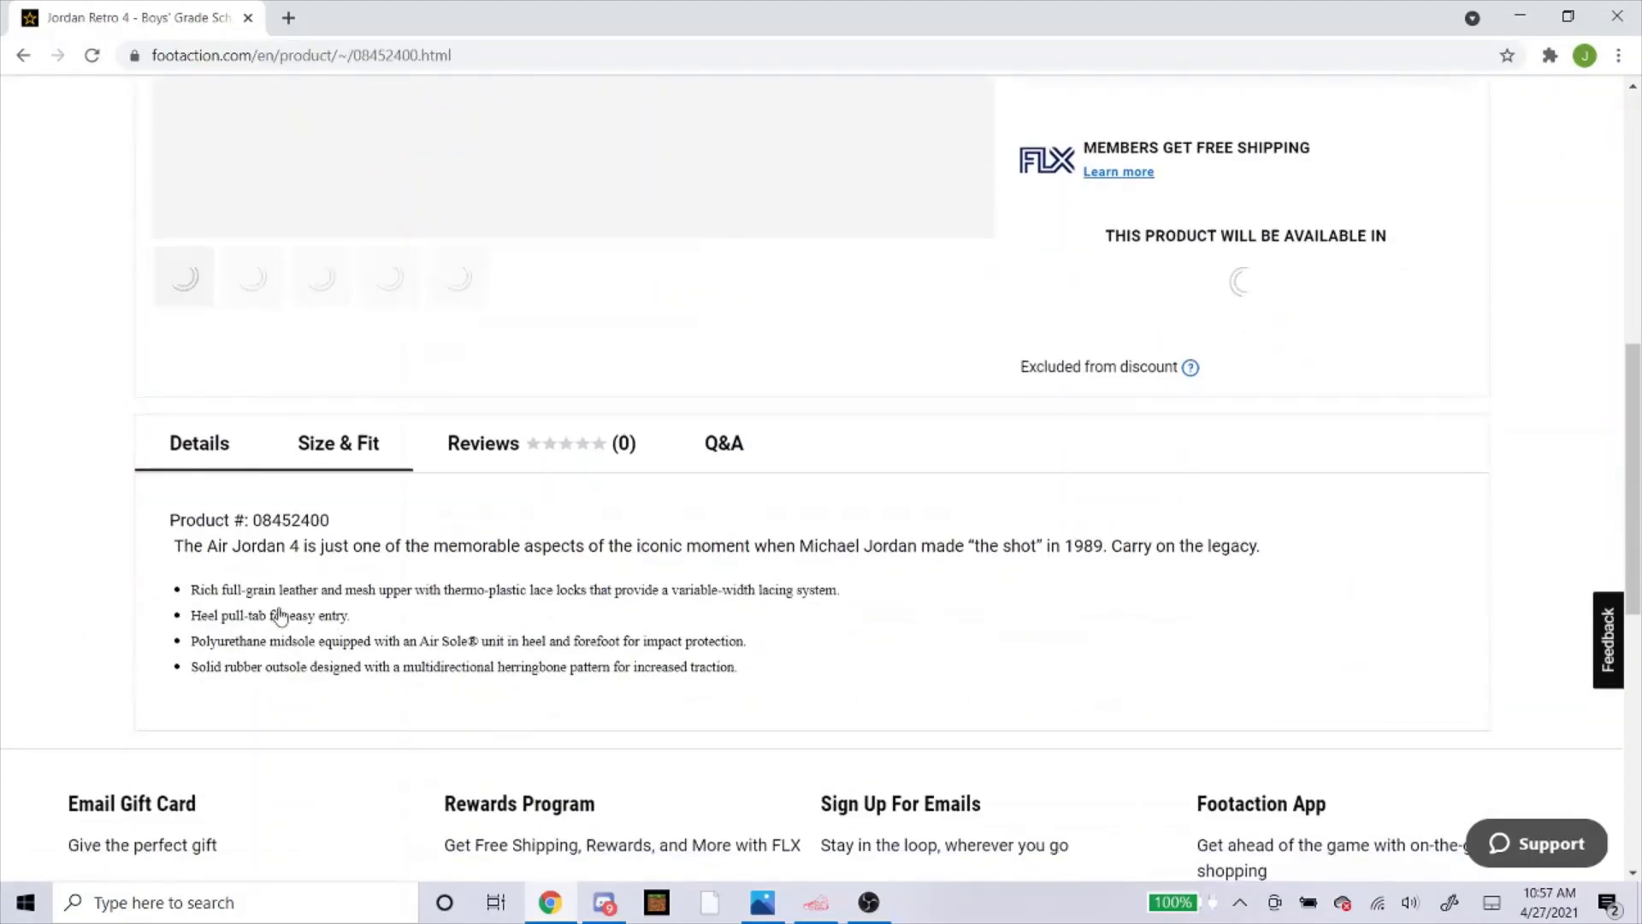
pyautogui.doubleClick(306, 635)
pyautogui.rightClick(306, 635)
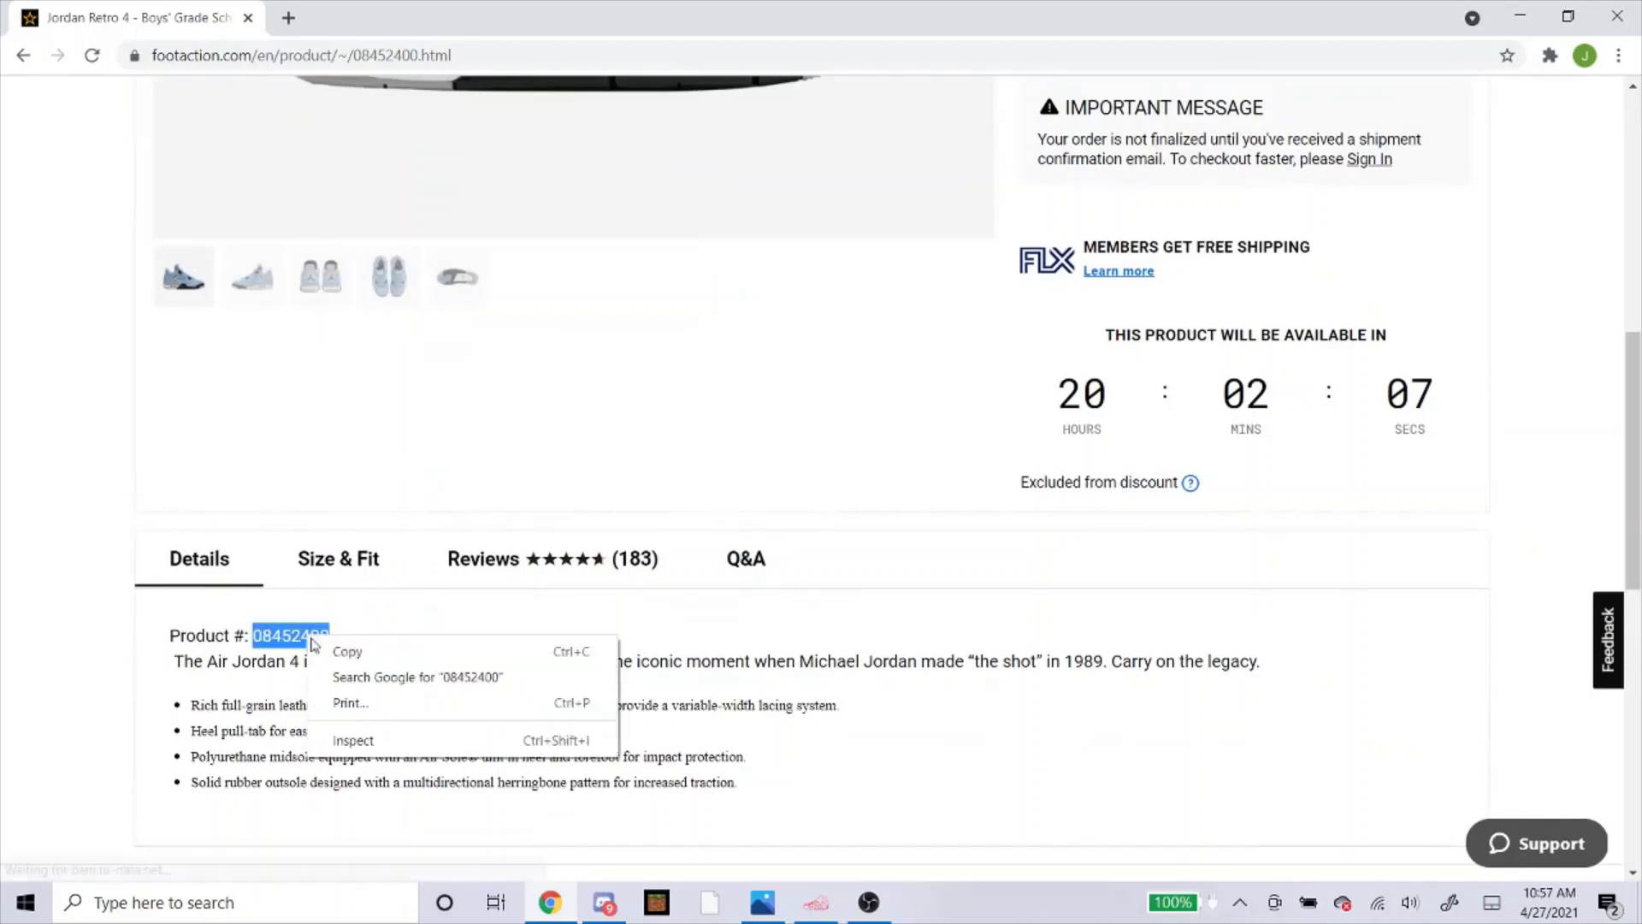
pyautogui.click(351, 650)
# Step: Create a third Footaction task for product 08452400 with the size list cleared
pyautogui.click(816, 903)
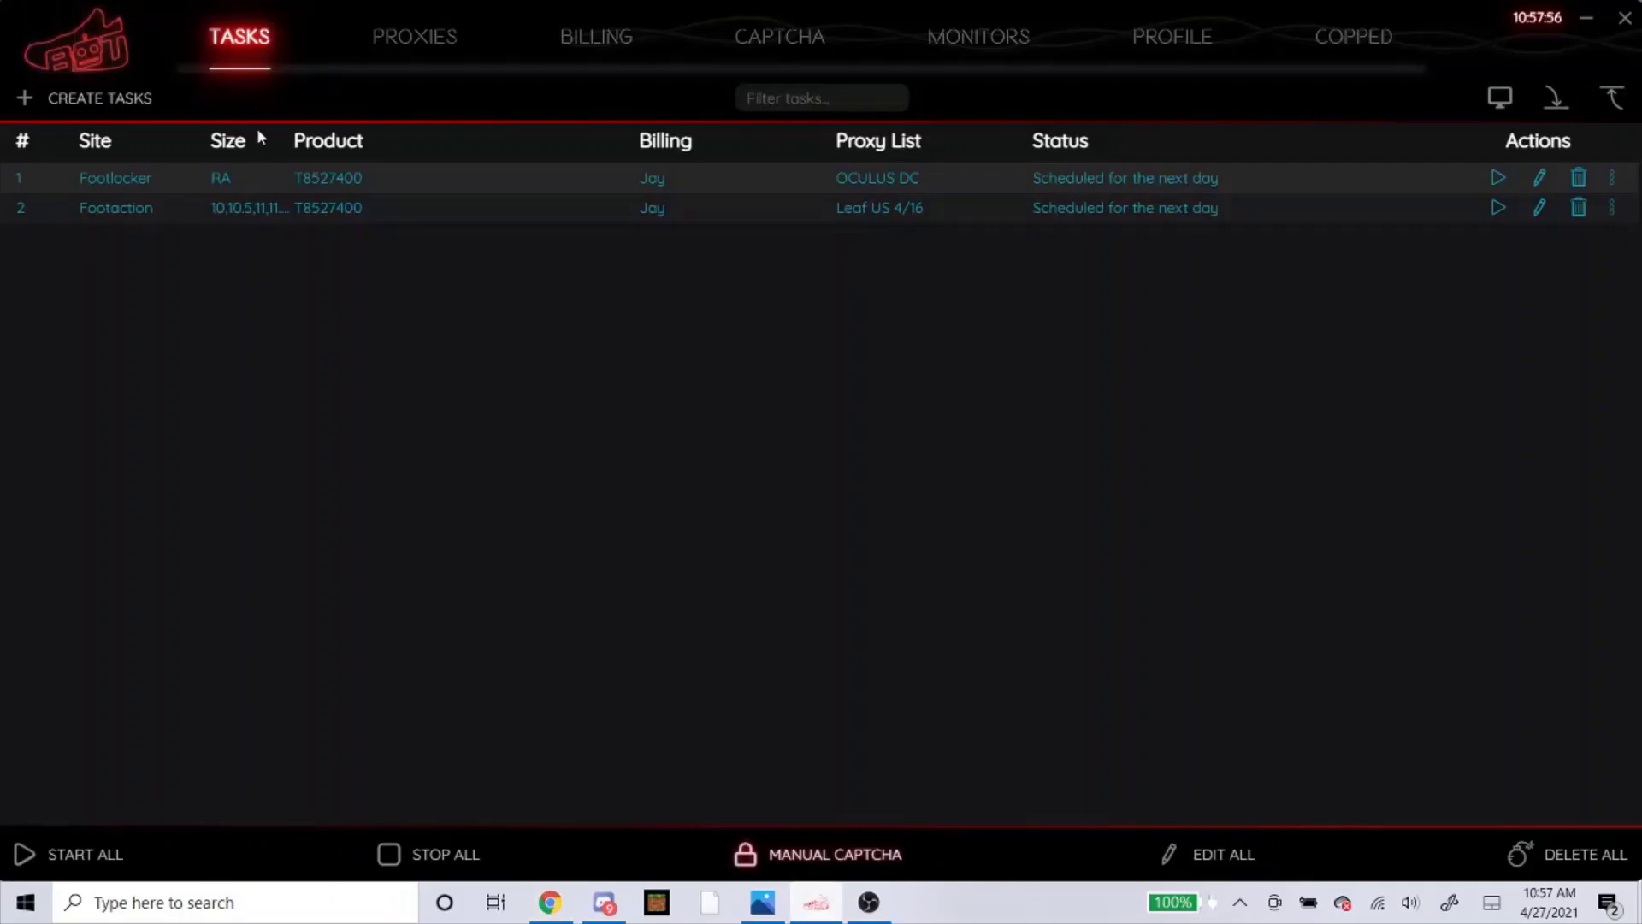
pyautogui.click(126, 115)
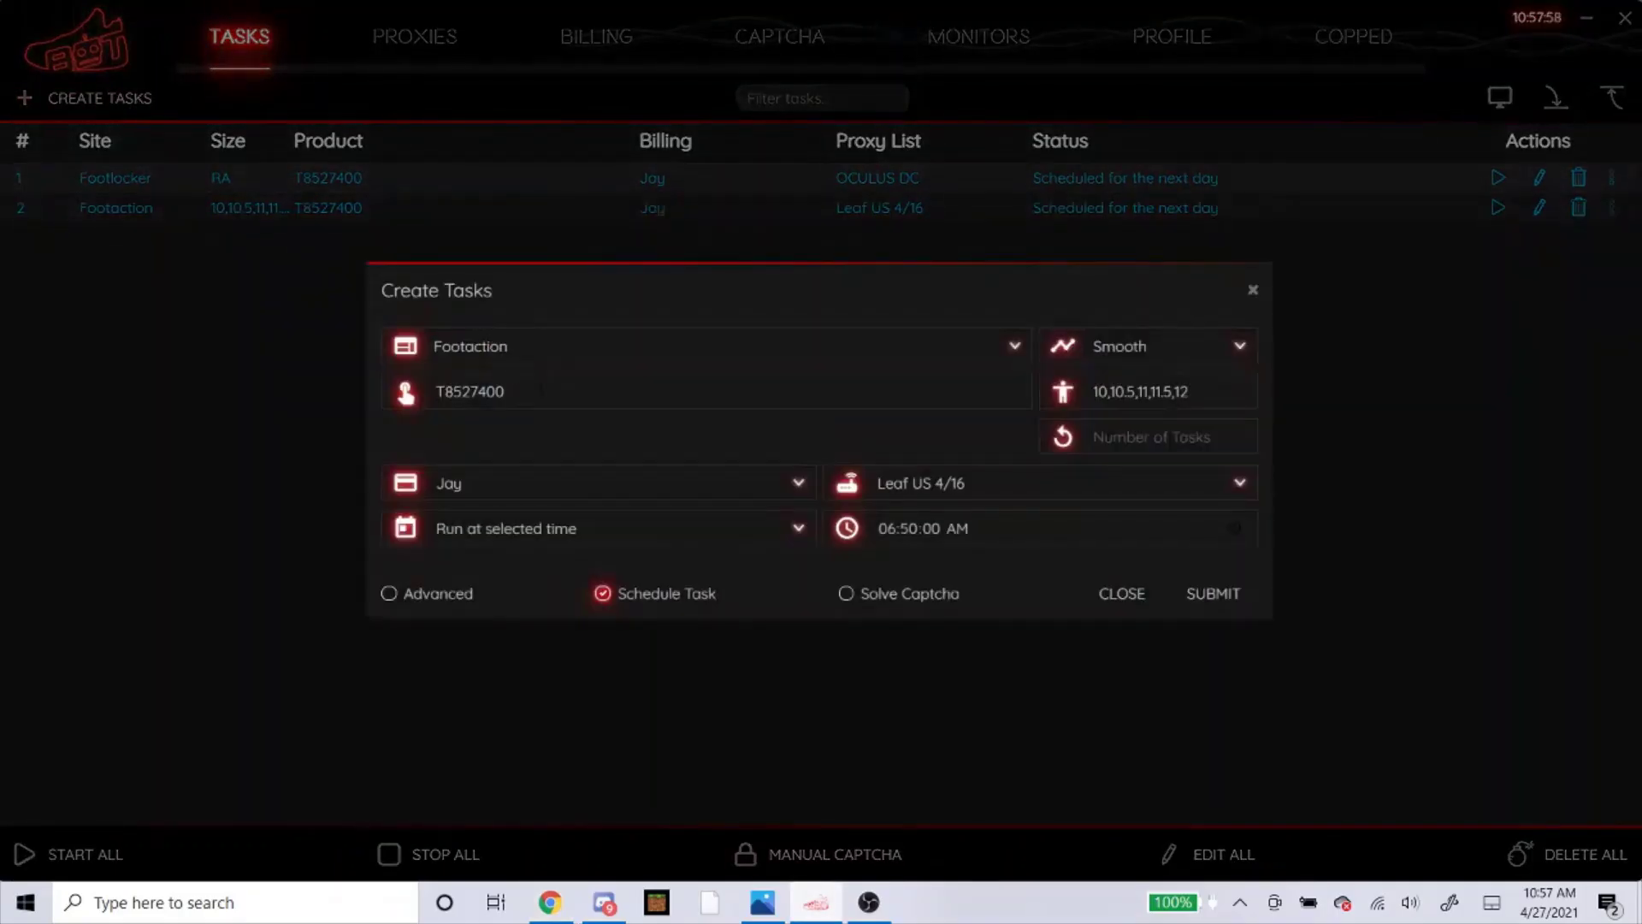
pyautogui.doubleClick(496, 391)
pyautogui.rightClick(544, 400)
pyautogui.click(568, 442)
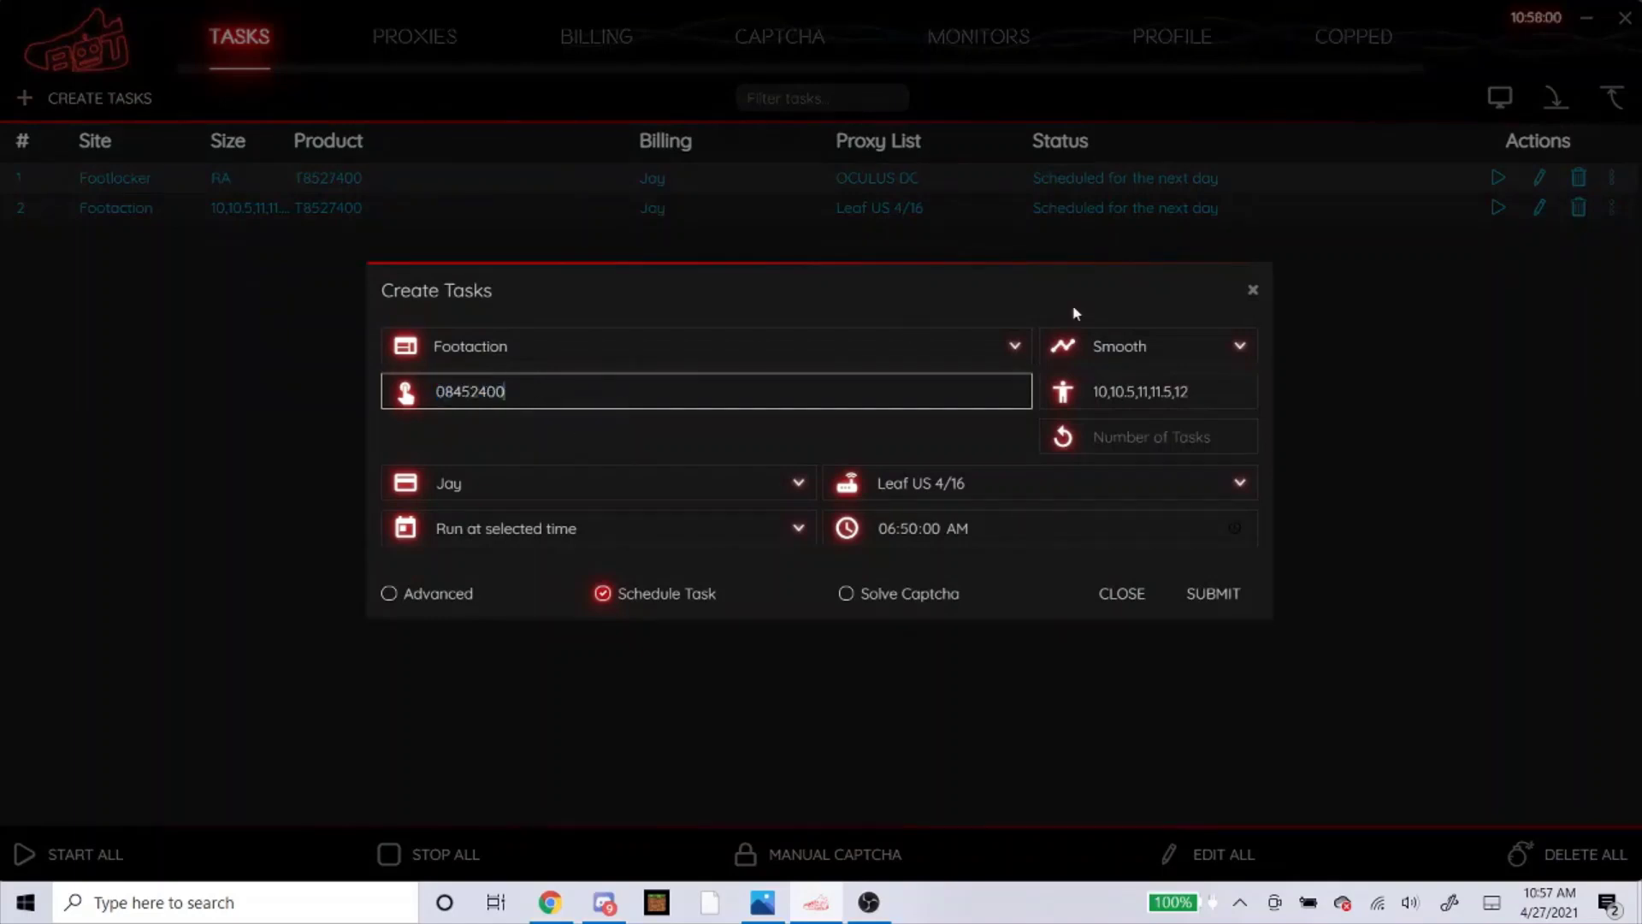
pyautogui.press('Tab')
pyautogui.press('BackSpace')
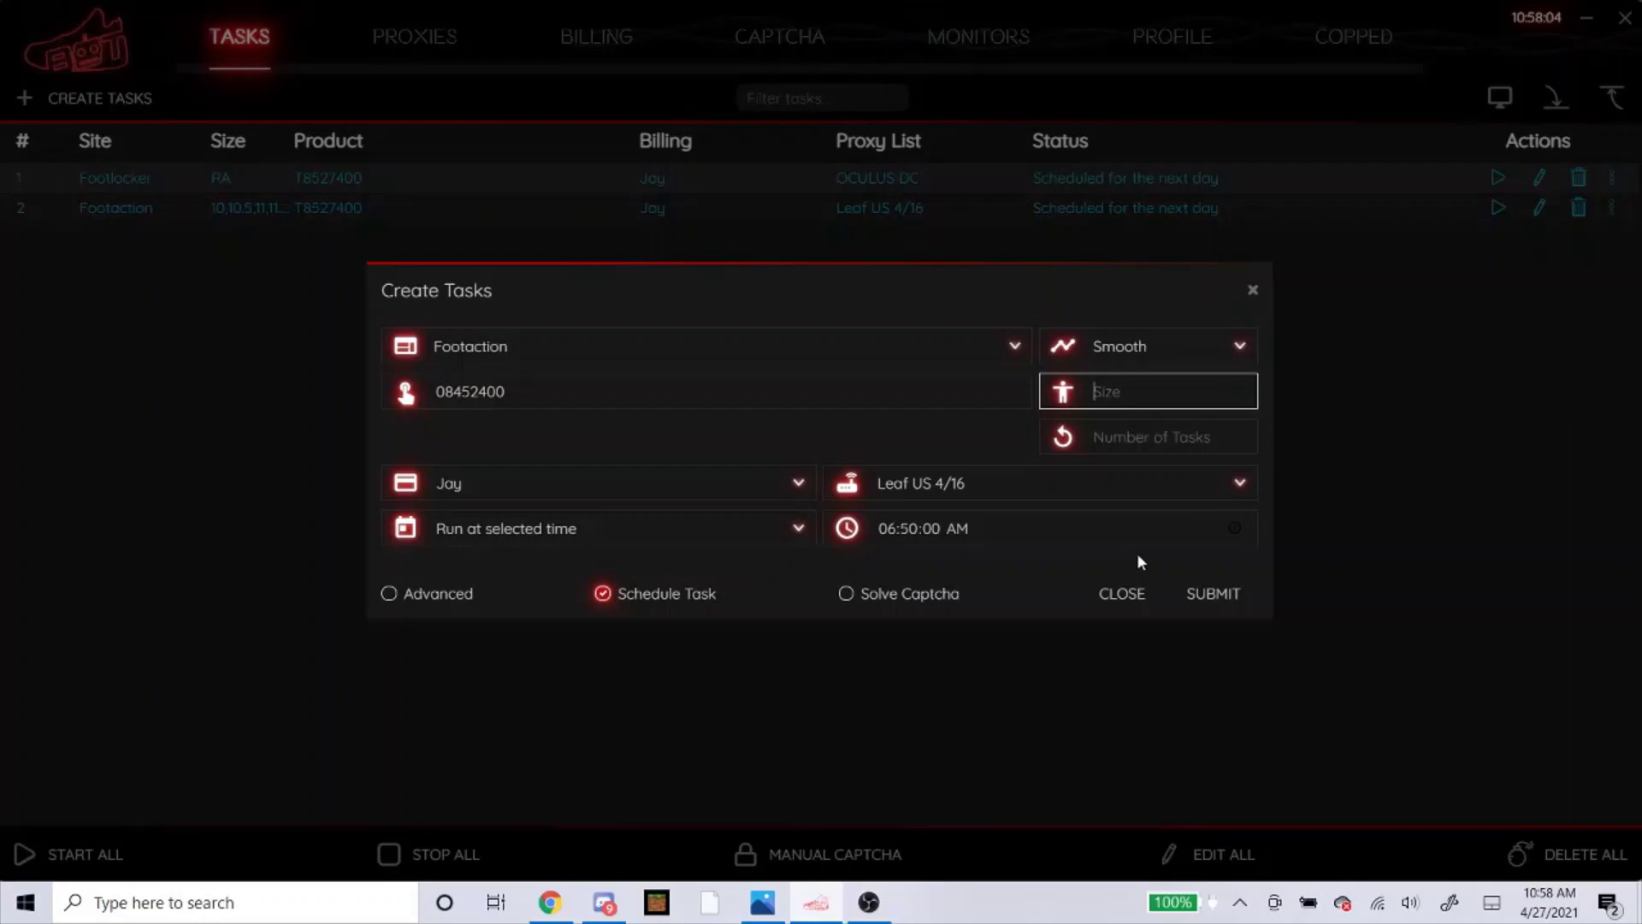
pyautogui.click(1213, 594)
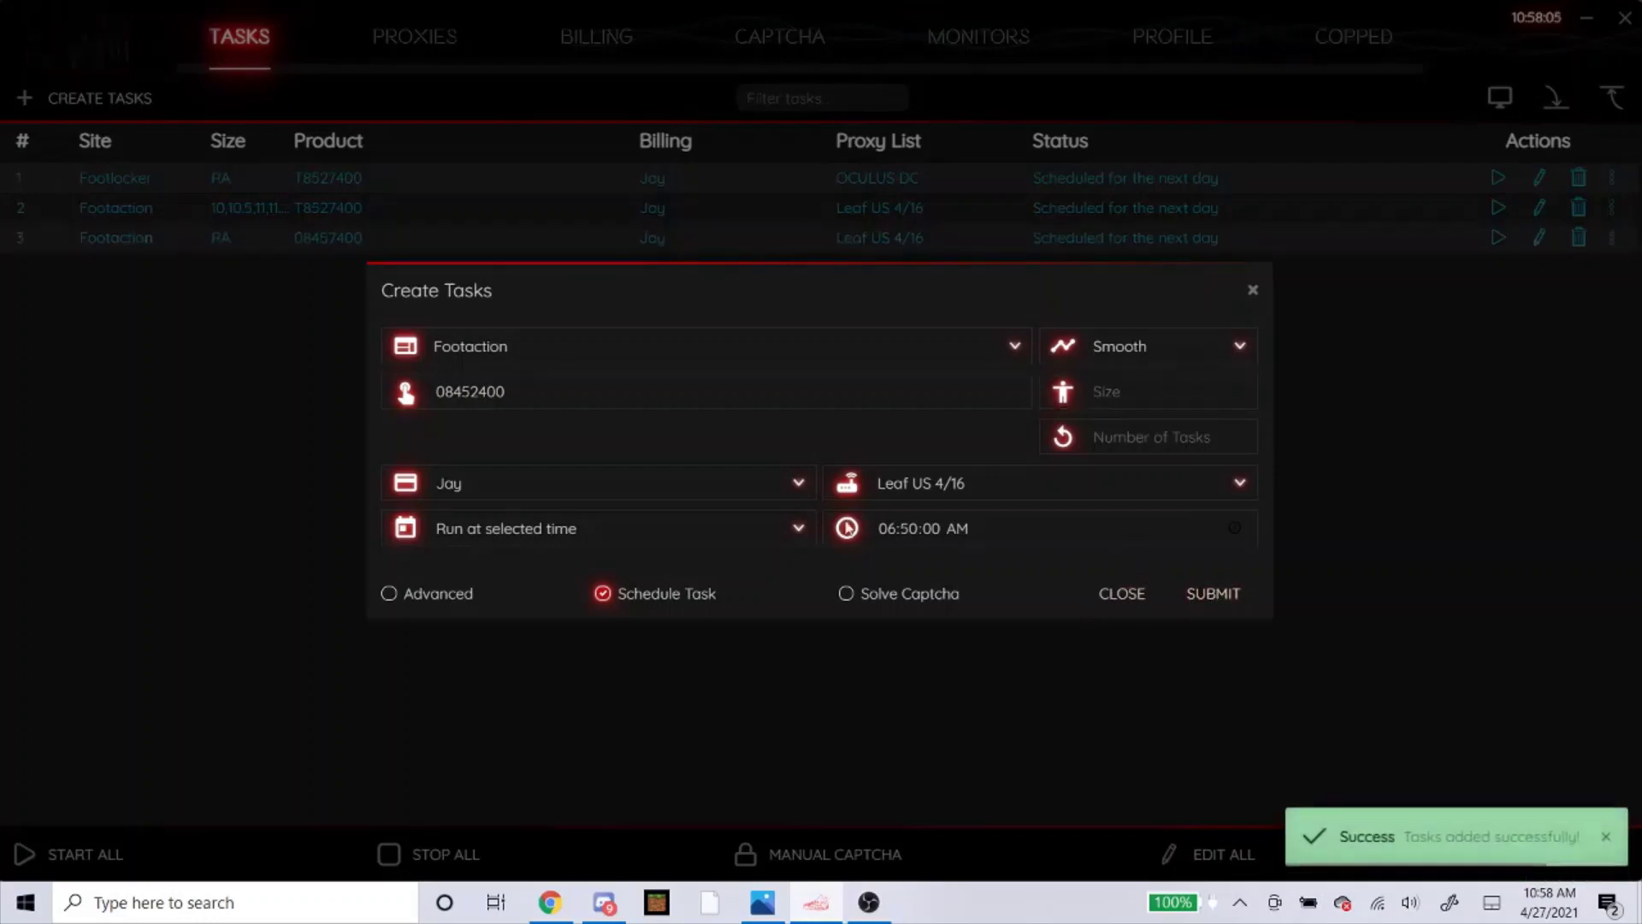
pyautogui.click(1123, 597)
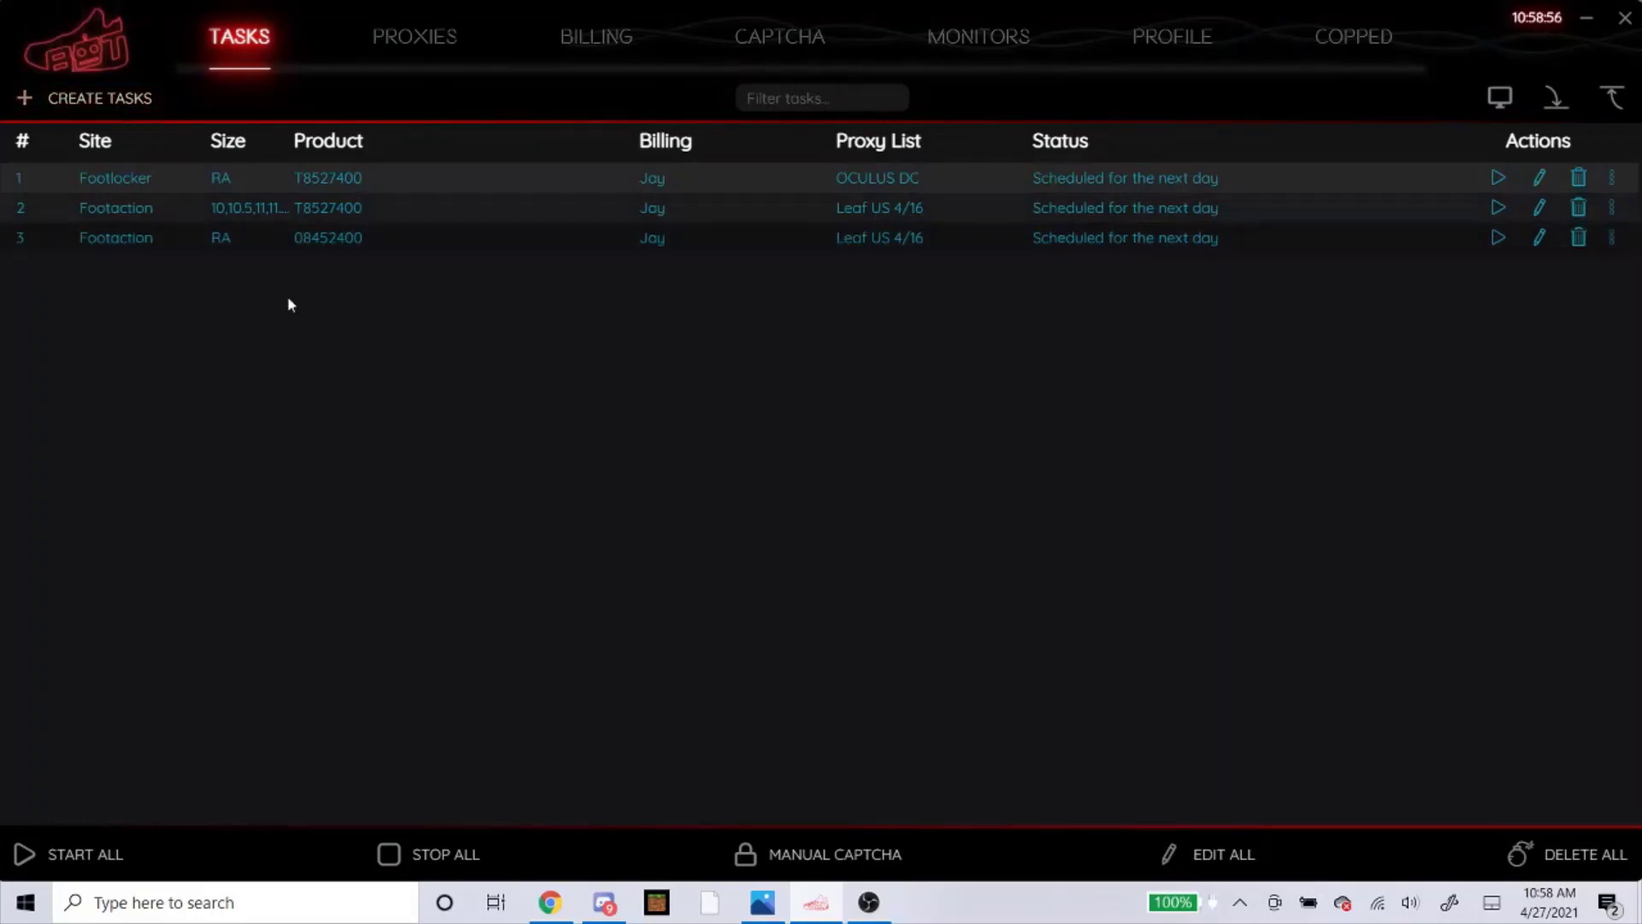
# Step: Start a new task with DTLR as the site and Cyborg3.0 as the task mode
pyautogui.click(137, 101)
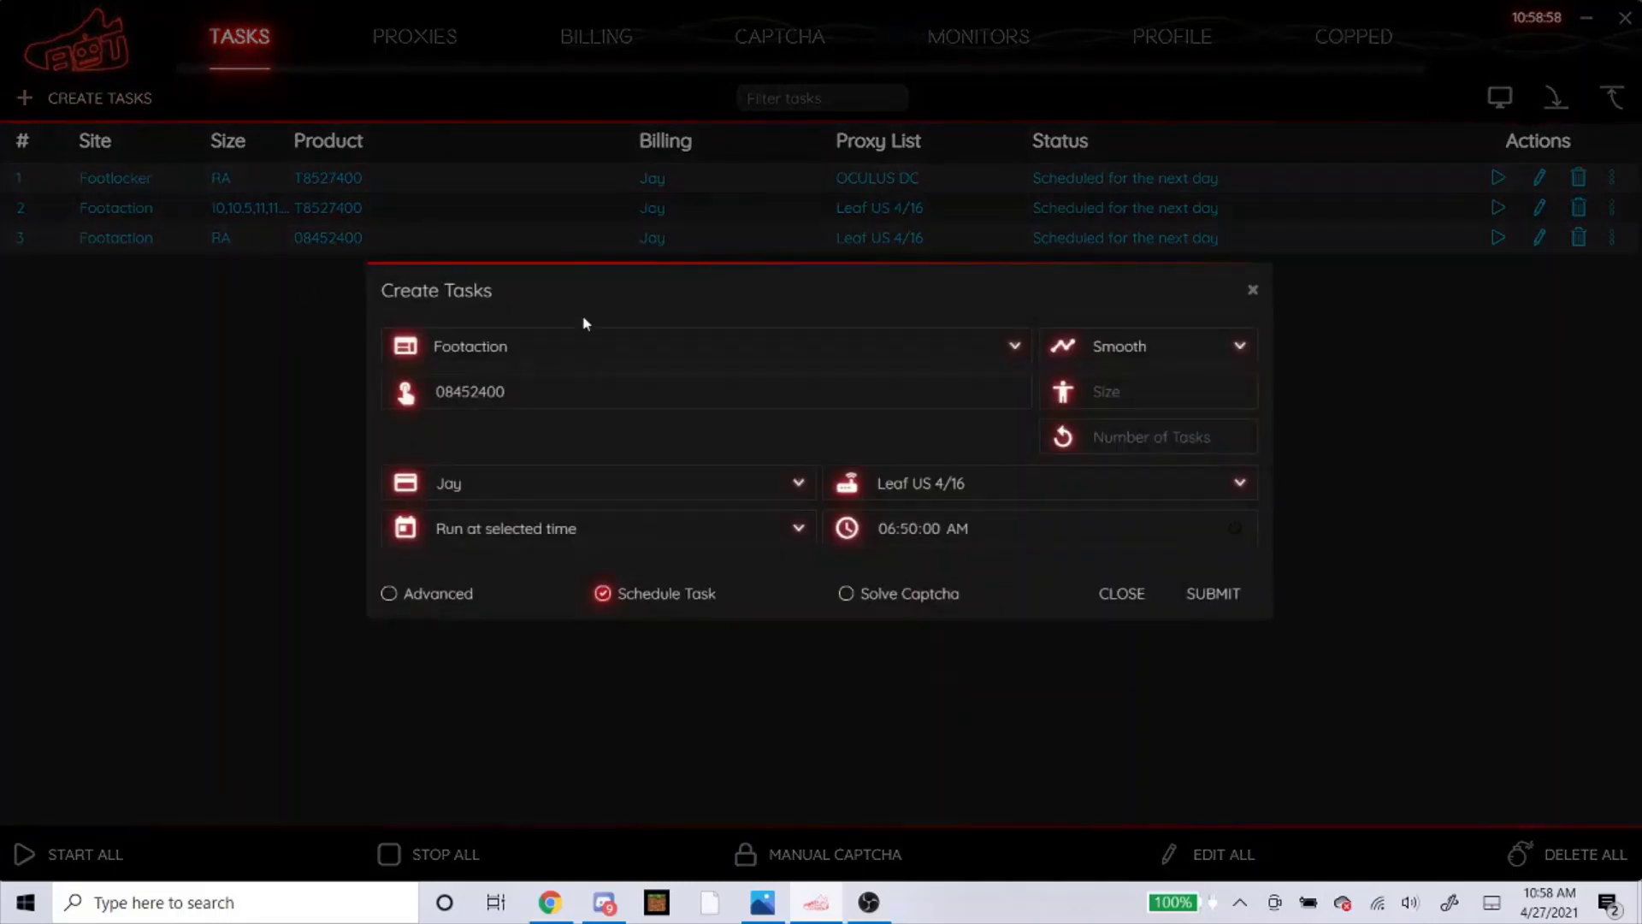
pyautogui.click(583, 345)
pyautogui.write('dtlr')
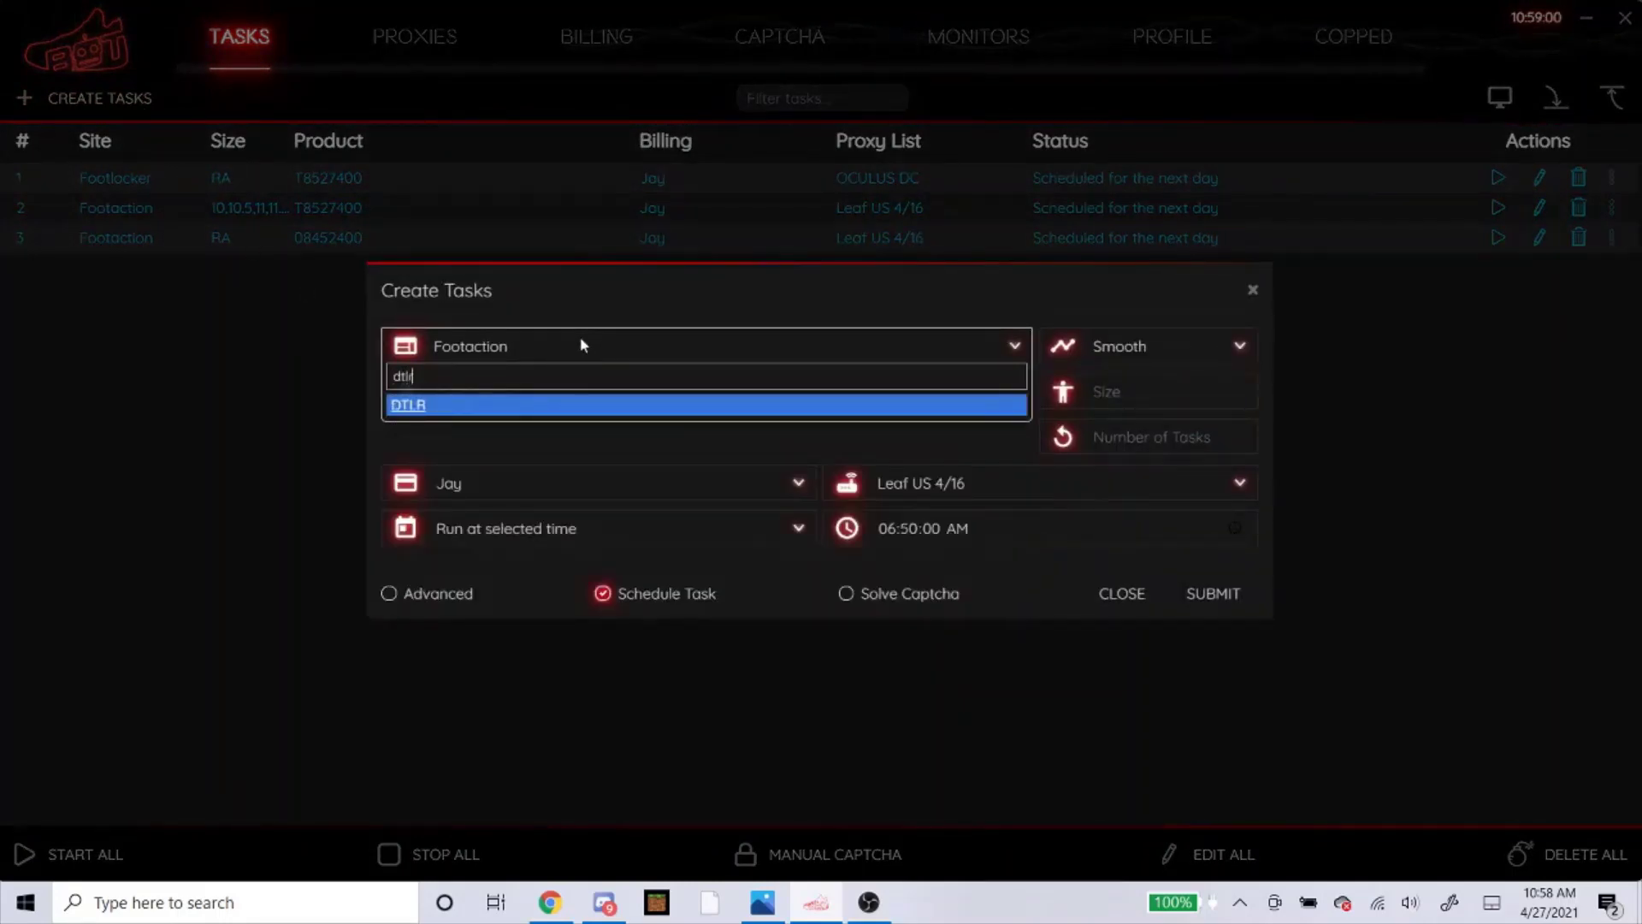
pyautogui.press('Return')
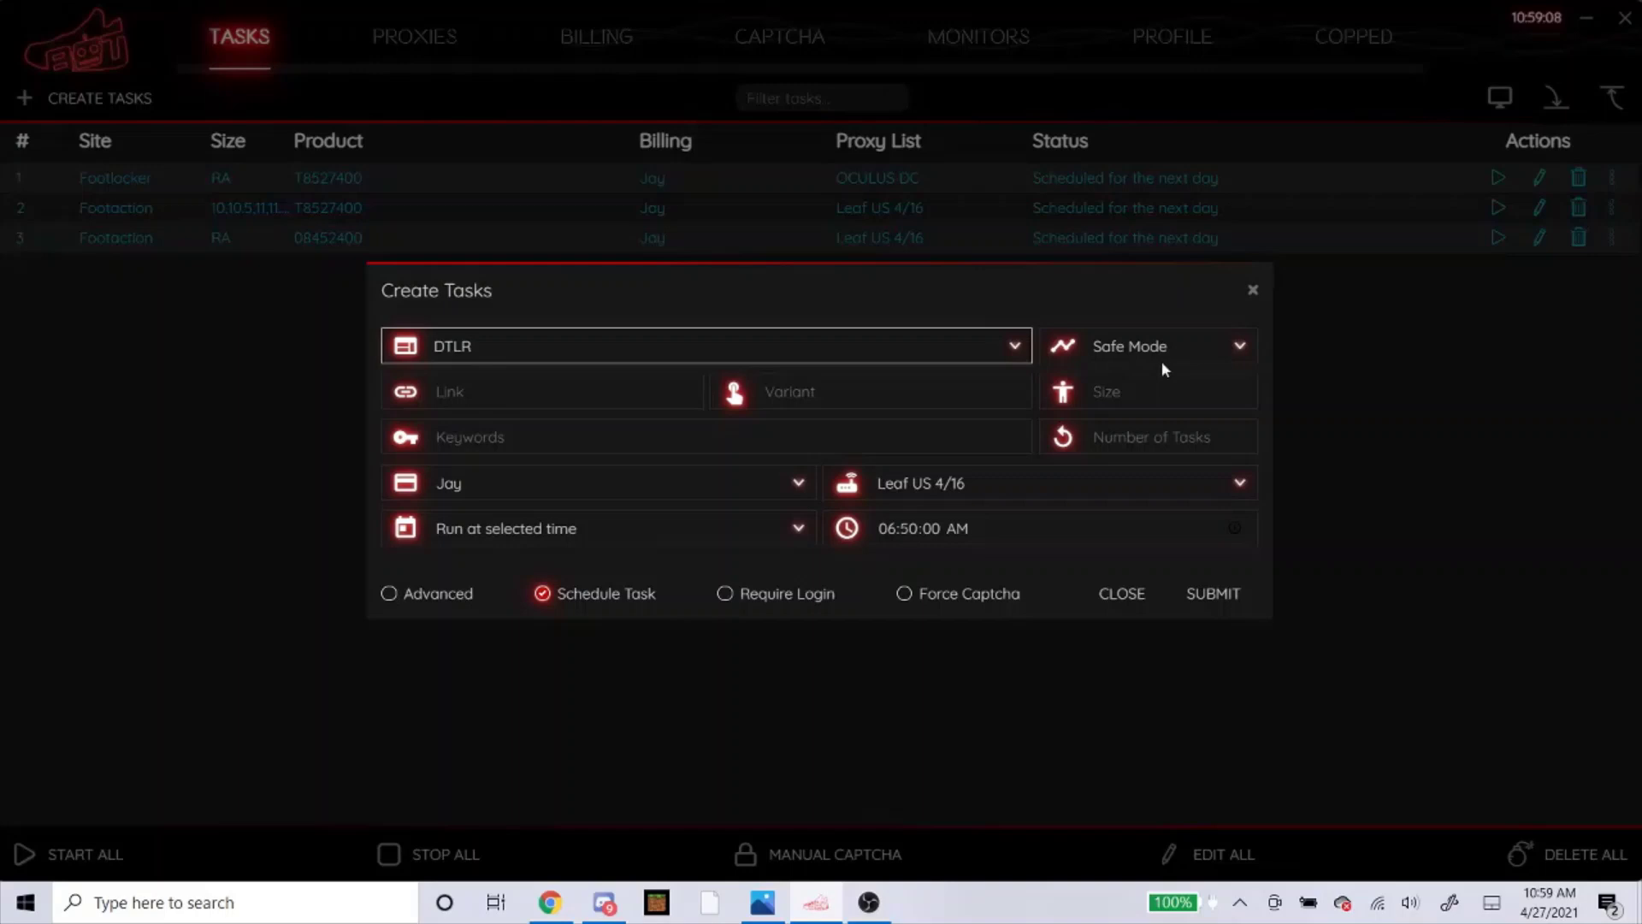
pyautogui.click(1138, 351)
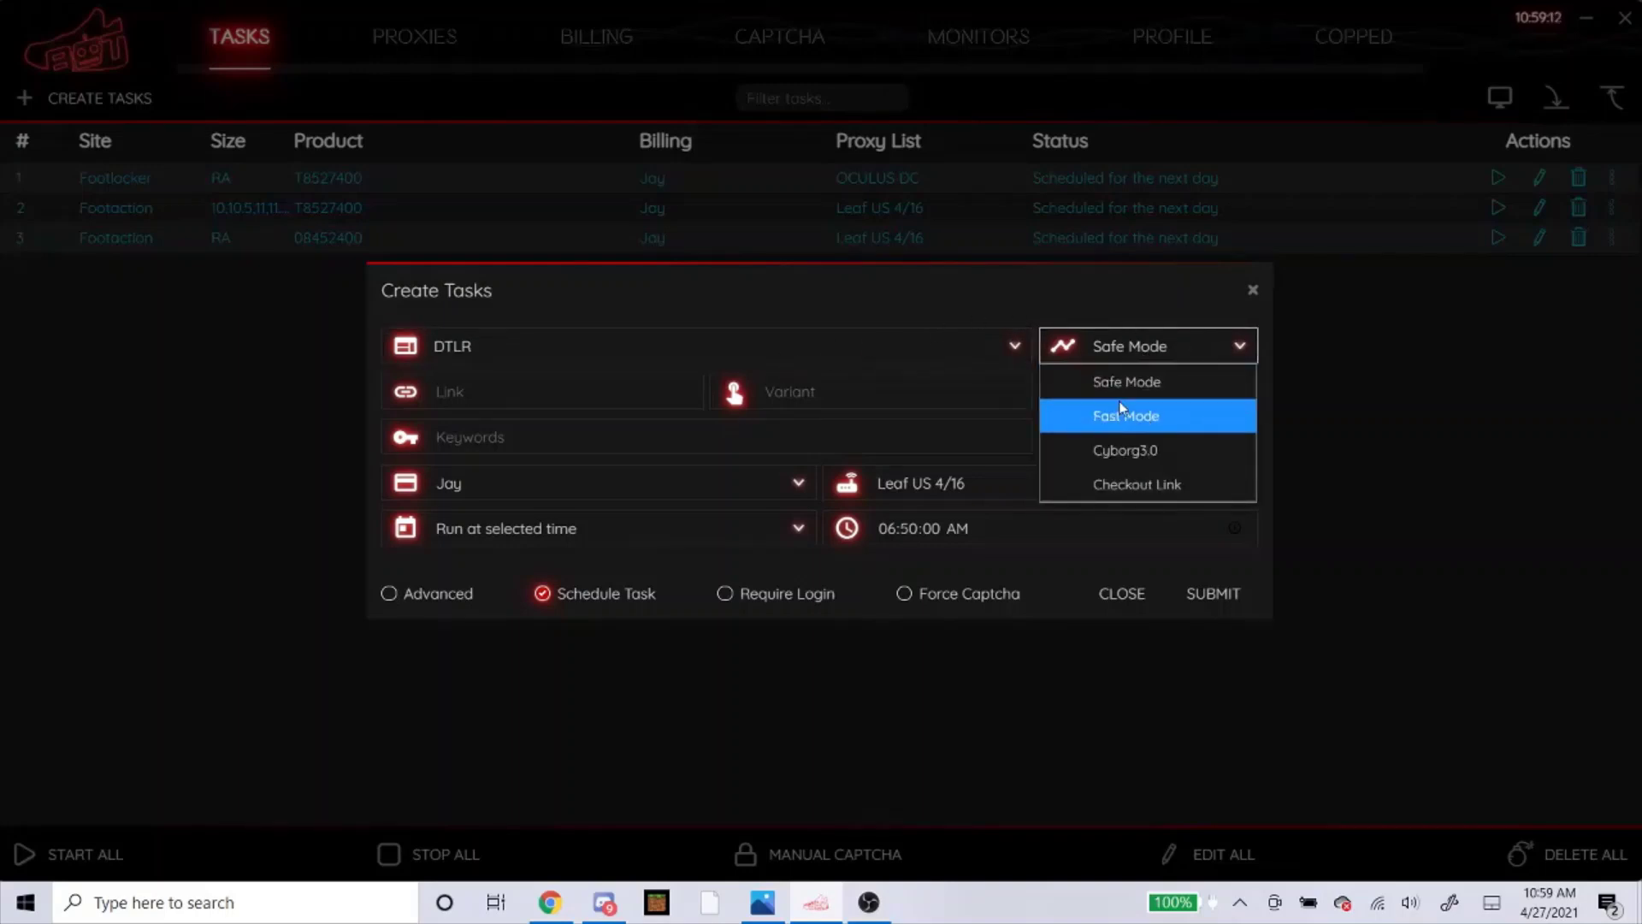
pyautogui.click(1121, 453)
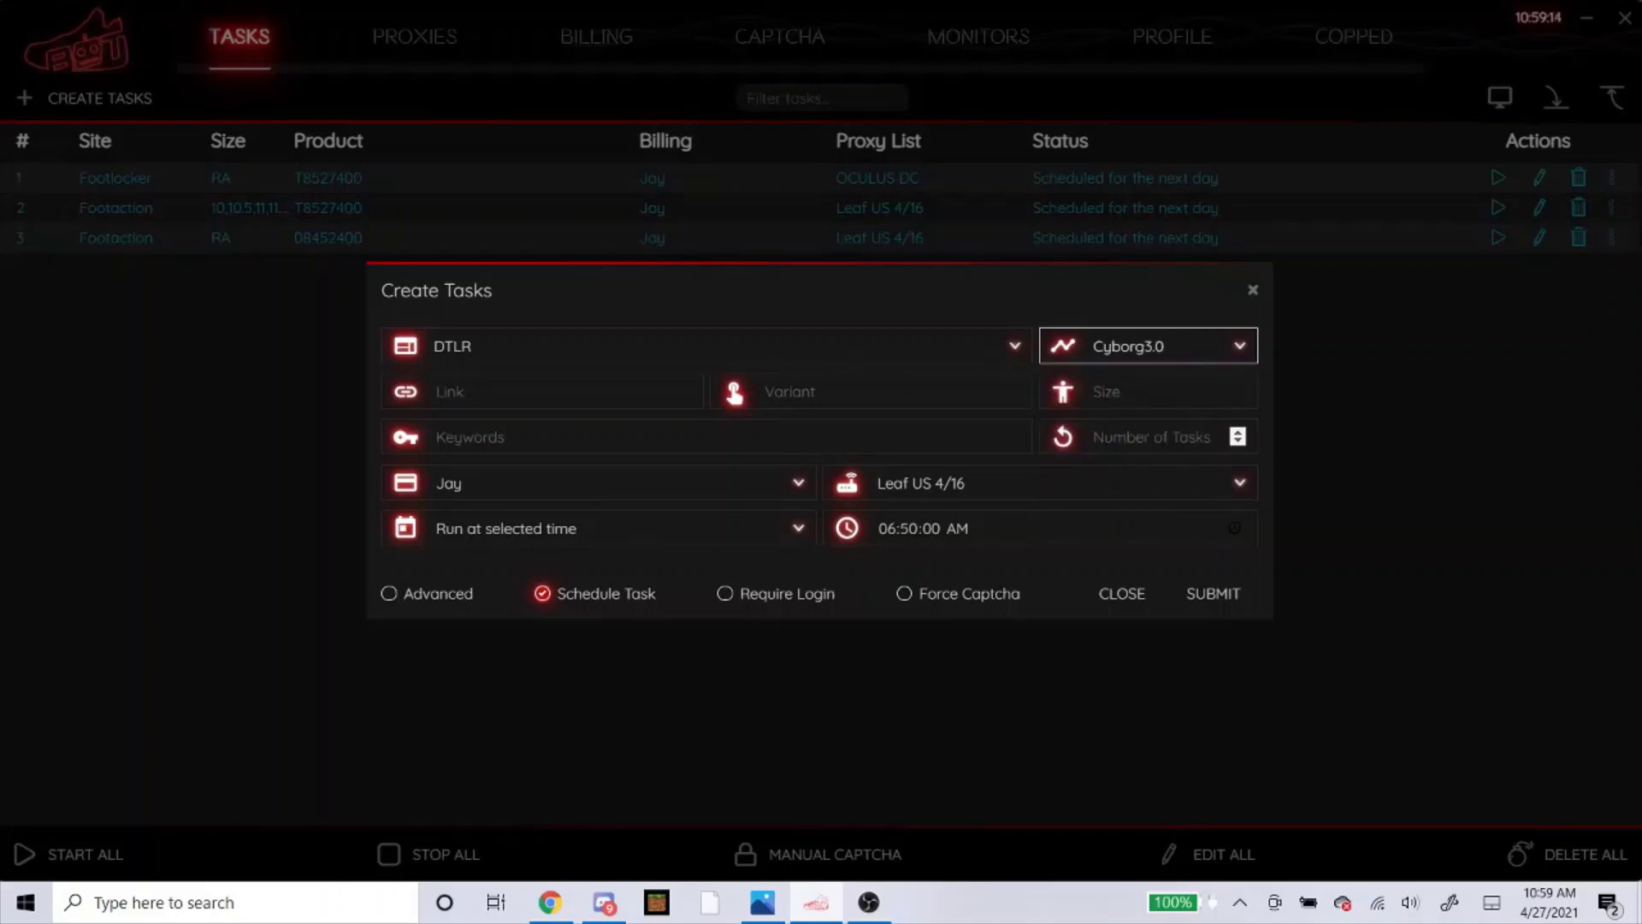
# Step: Empty the DTLR task's Link field and move into Keywords
pyautogui.press('Tab')
pyautogui.write('4')
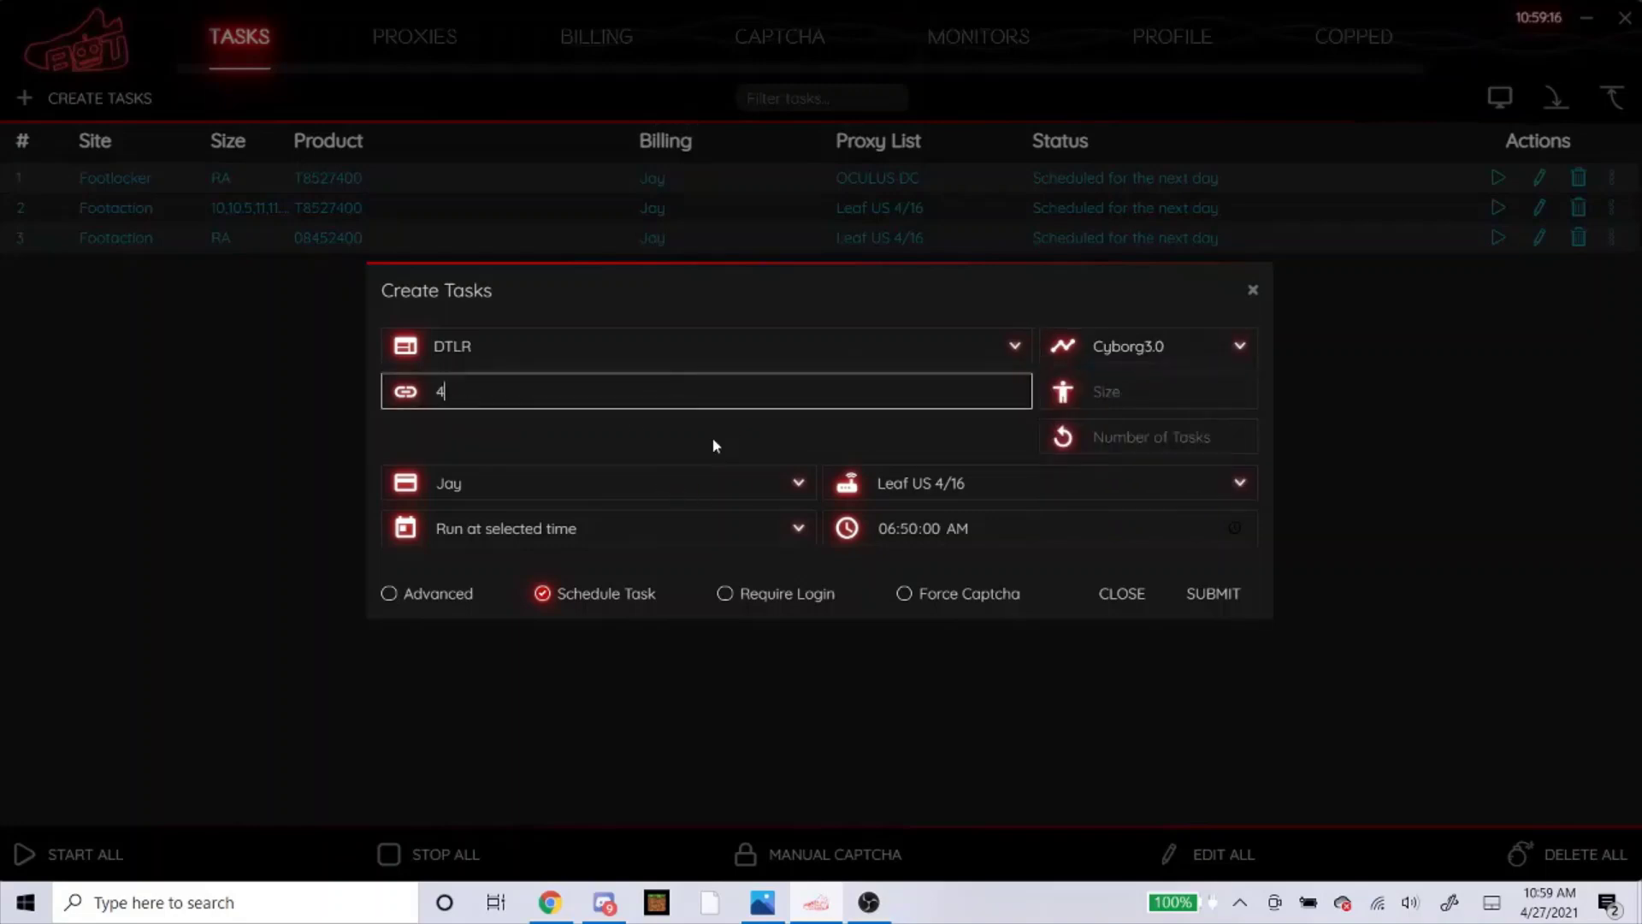
pyautogui.press('BackSpace')
pyautogui.click(706, 433)
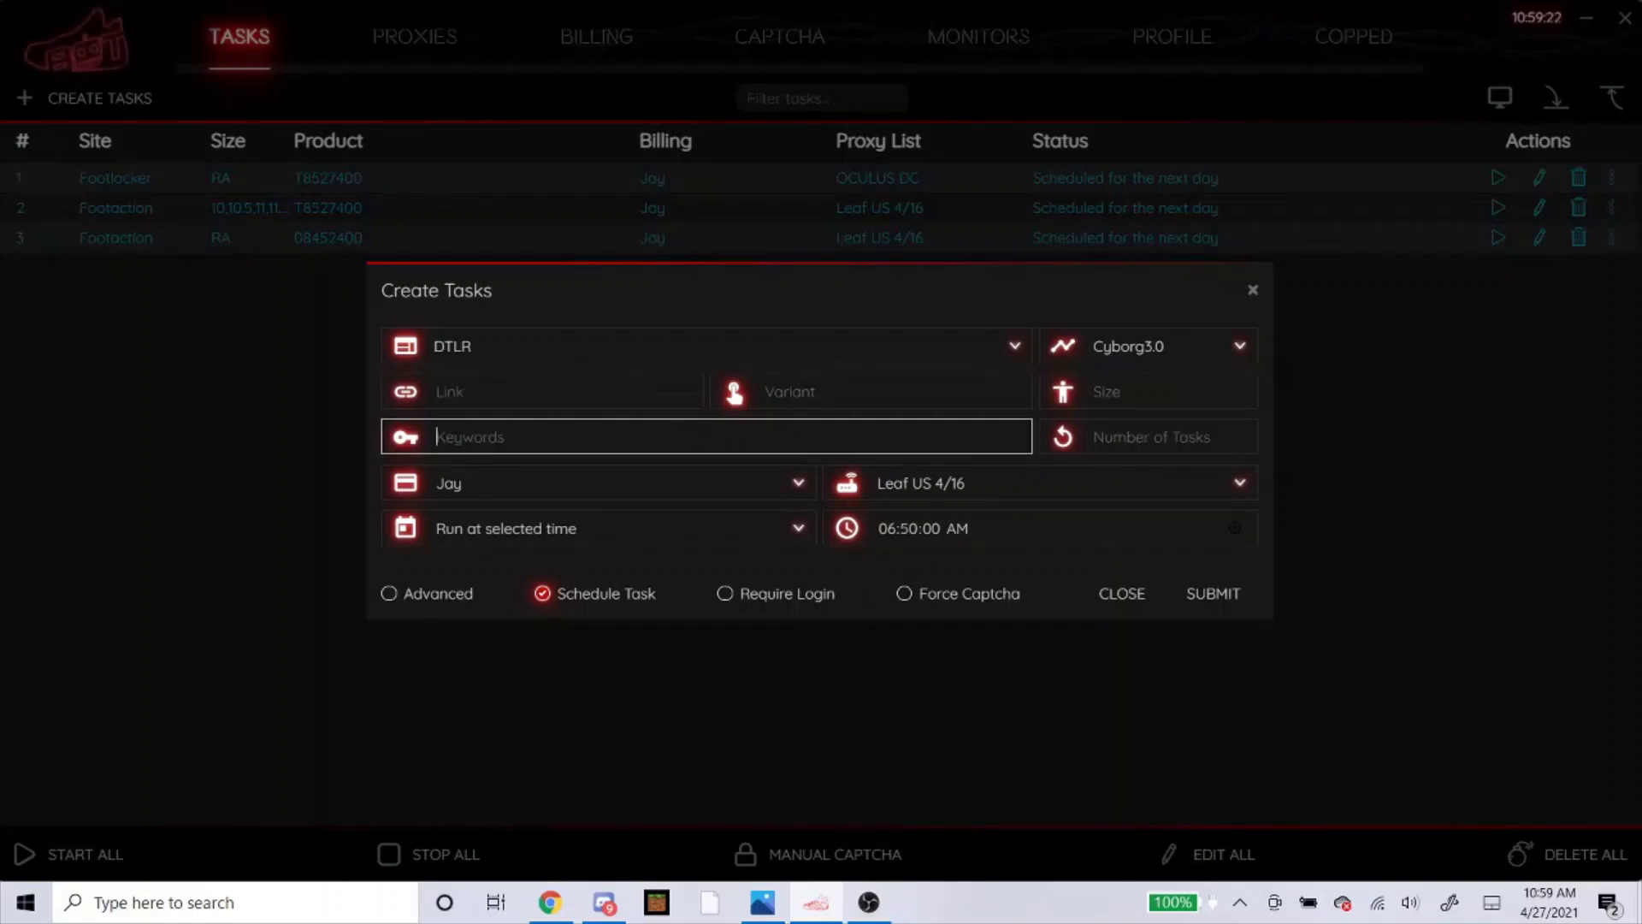
# Step: Enter dtlr in Chrome's address bar to load dtlr.com
pyautogui.click(550, 902)
pyautogui.click(578, 55)
pyautogui.write('dtlr.com')
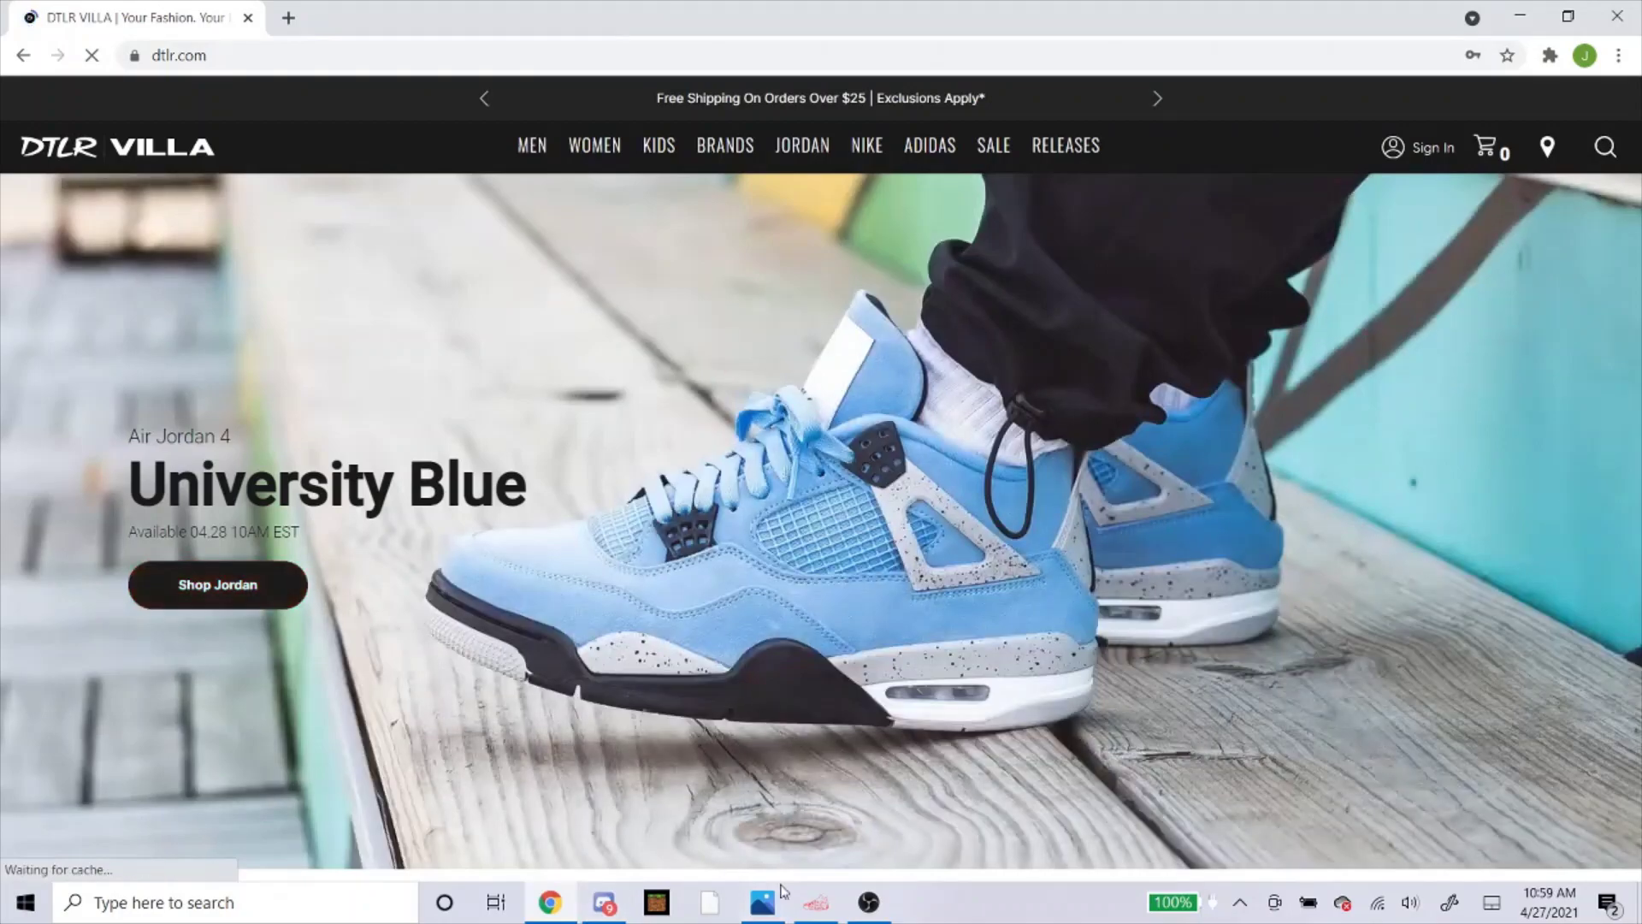
# Step: Browse DTLR's release listings to the Air Jordan Retro 4 'UNC' row, then return to NSB
pyautogui.click(808, 902)
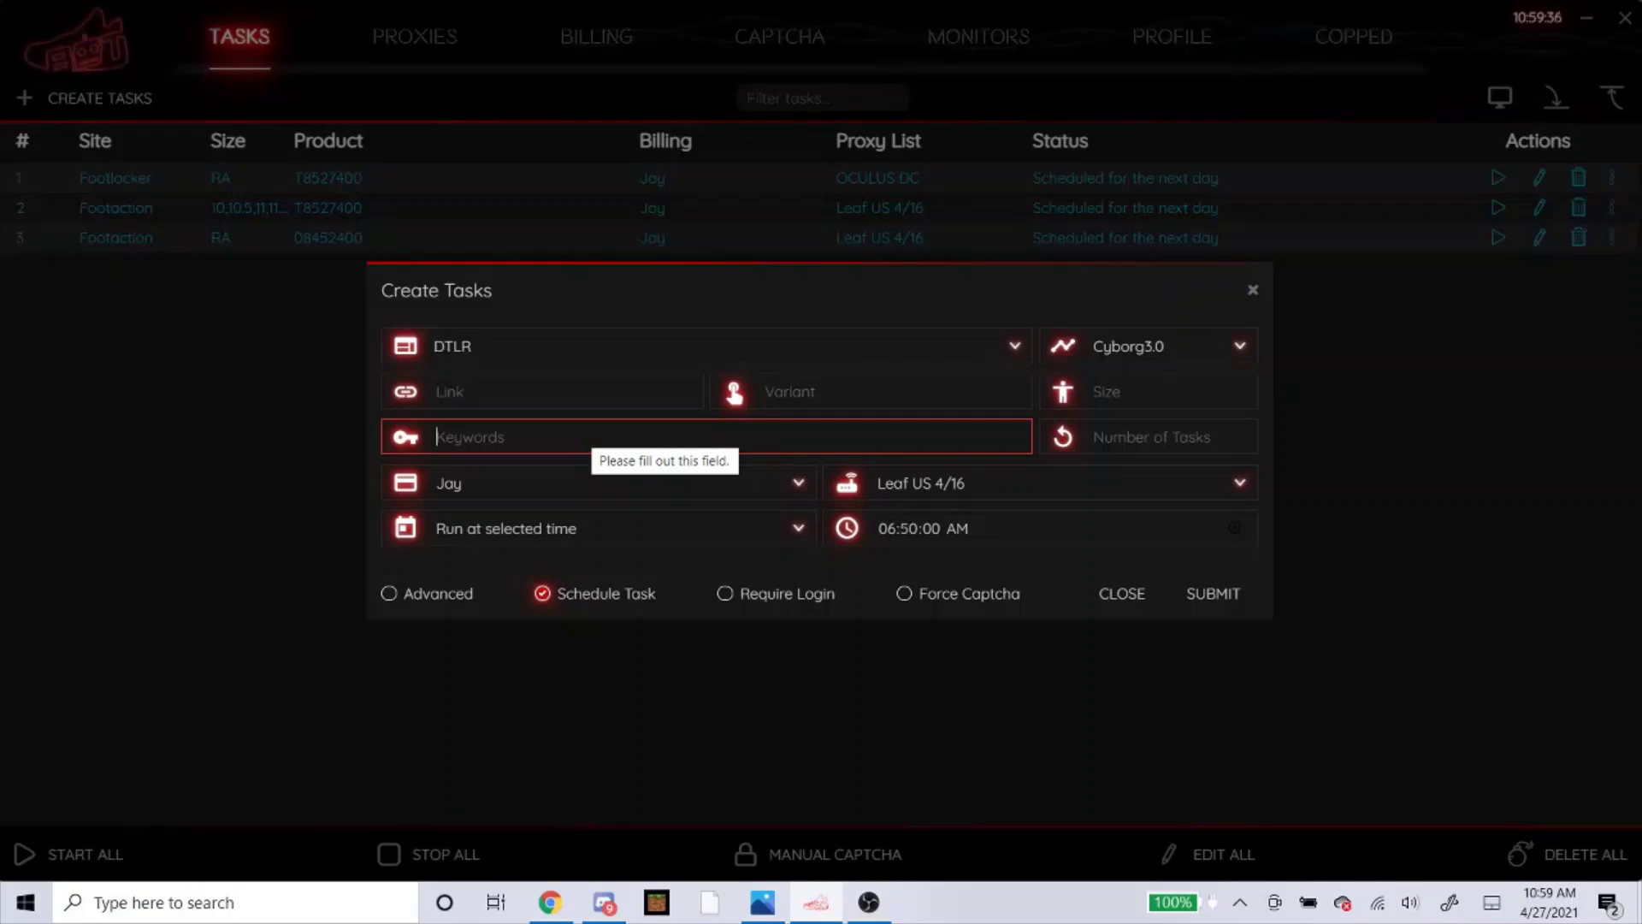
pyautogui.click(550, 902)
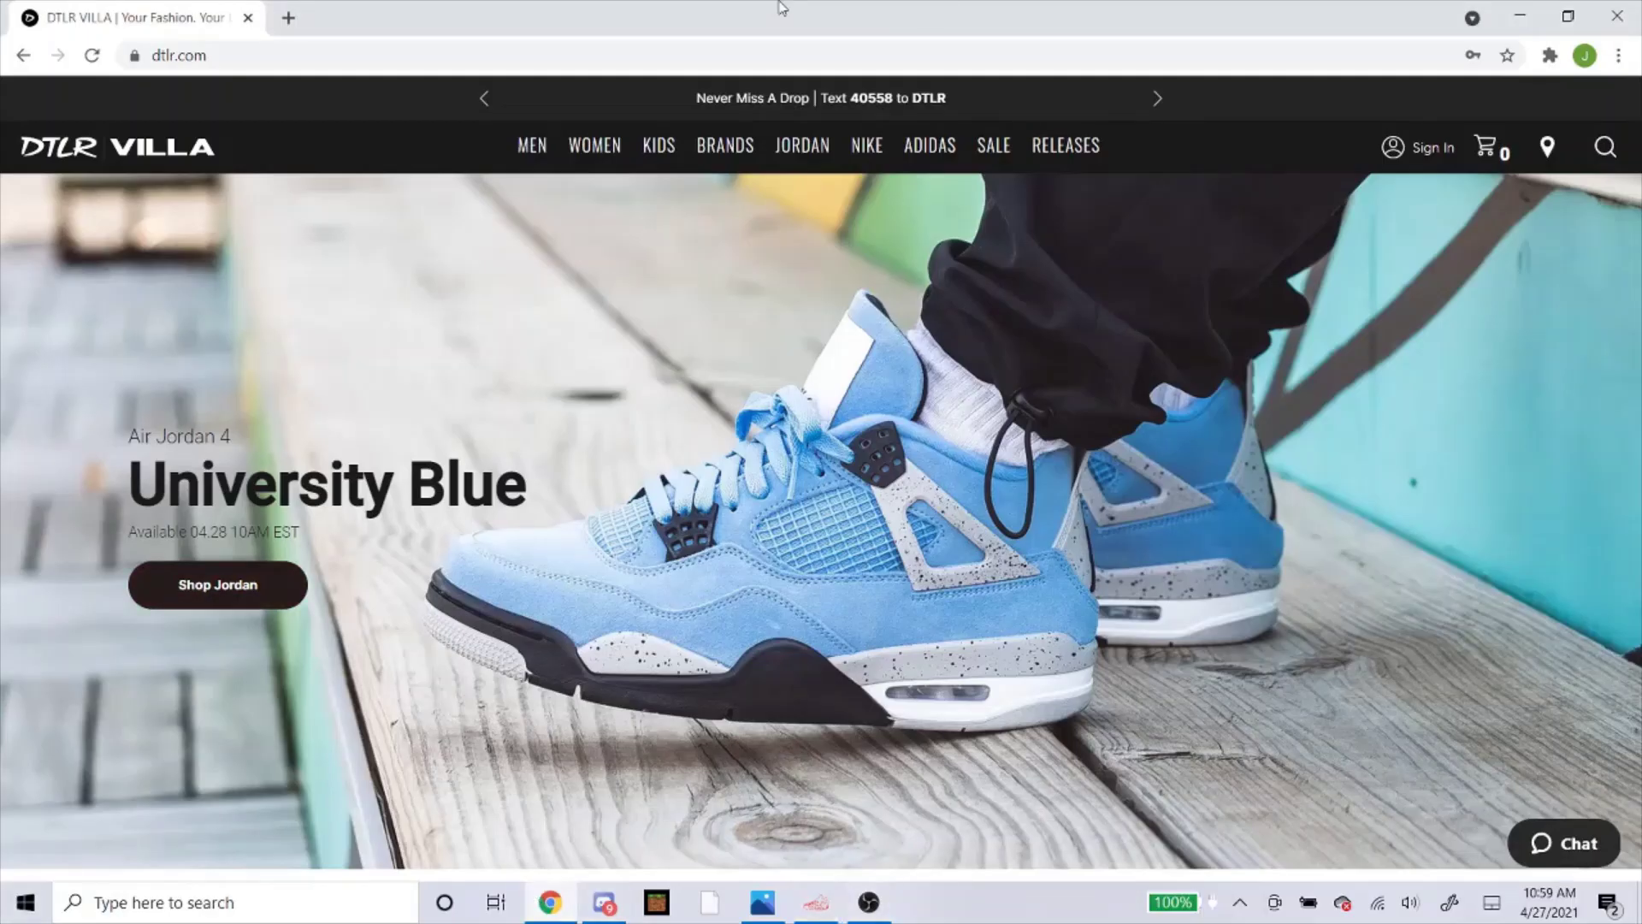
pyautogui.click(1066, 145)
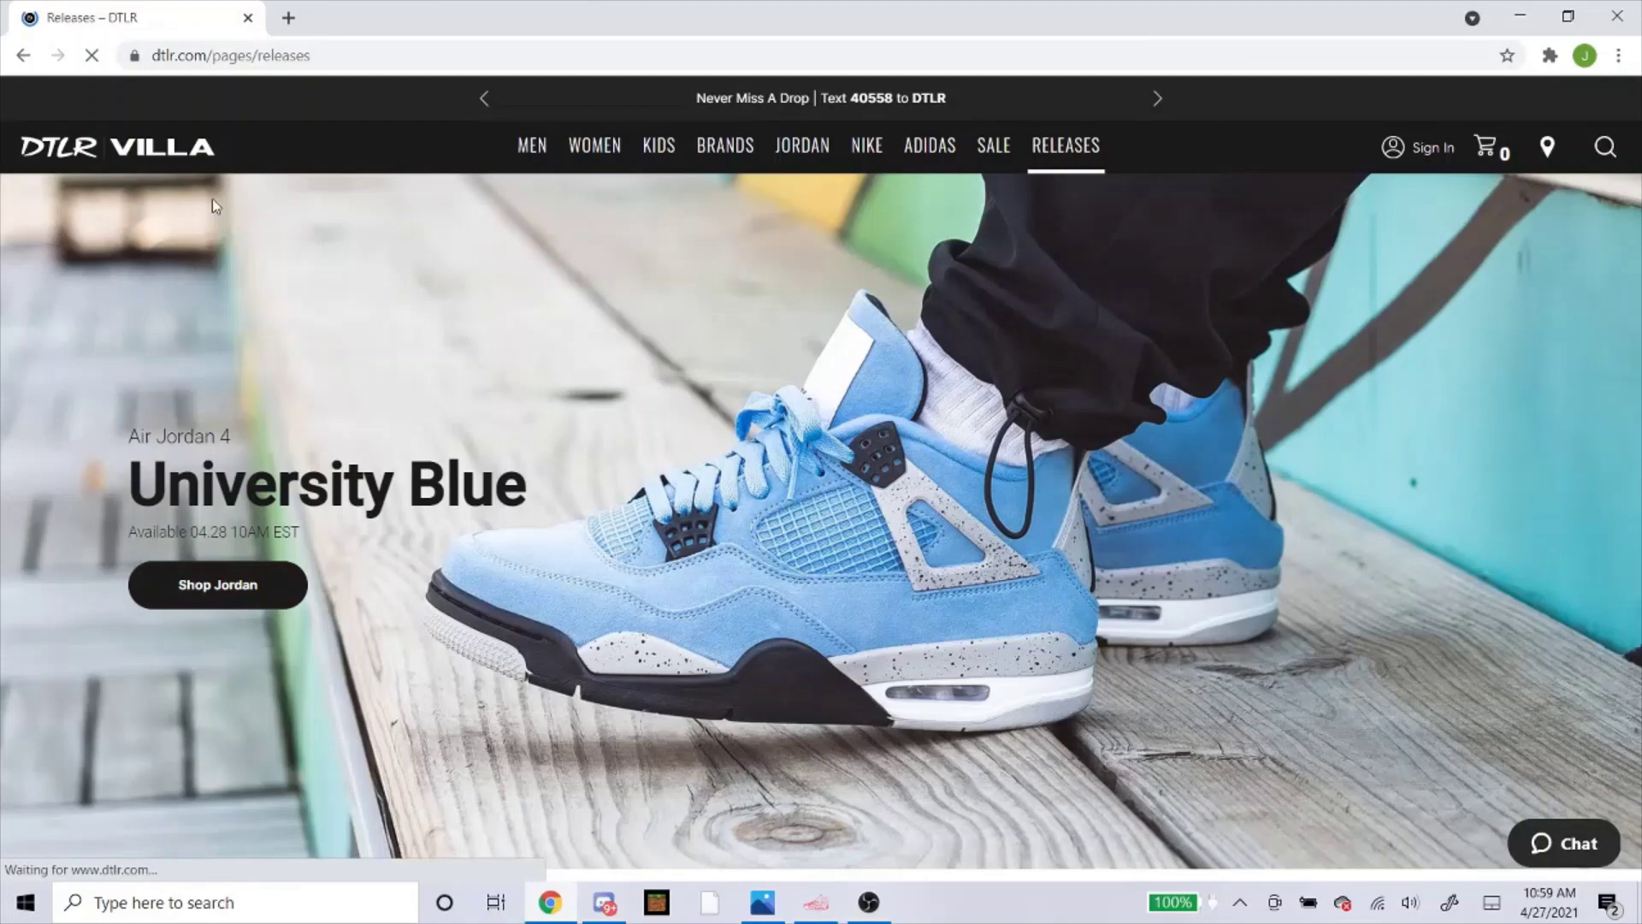
pyautogui.scroll(-5, 465, 428)
pyautogui.scroll(4, 465, 429)
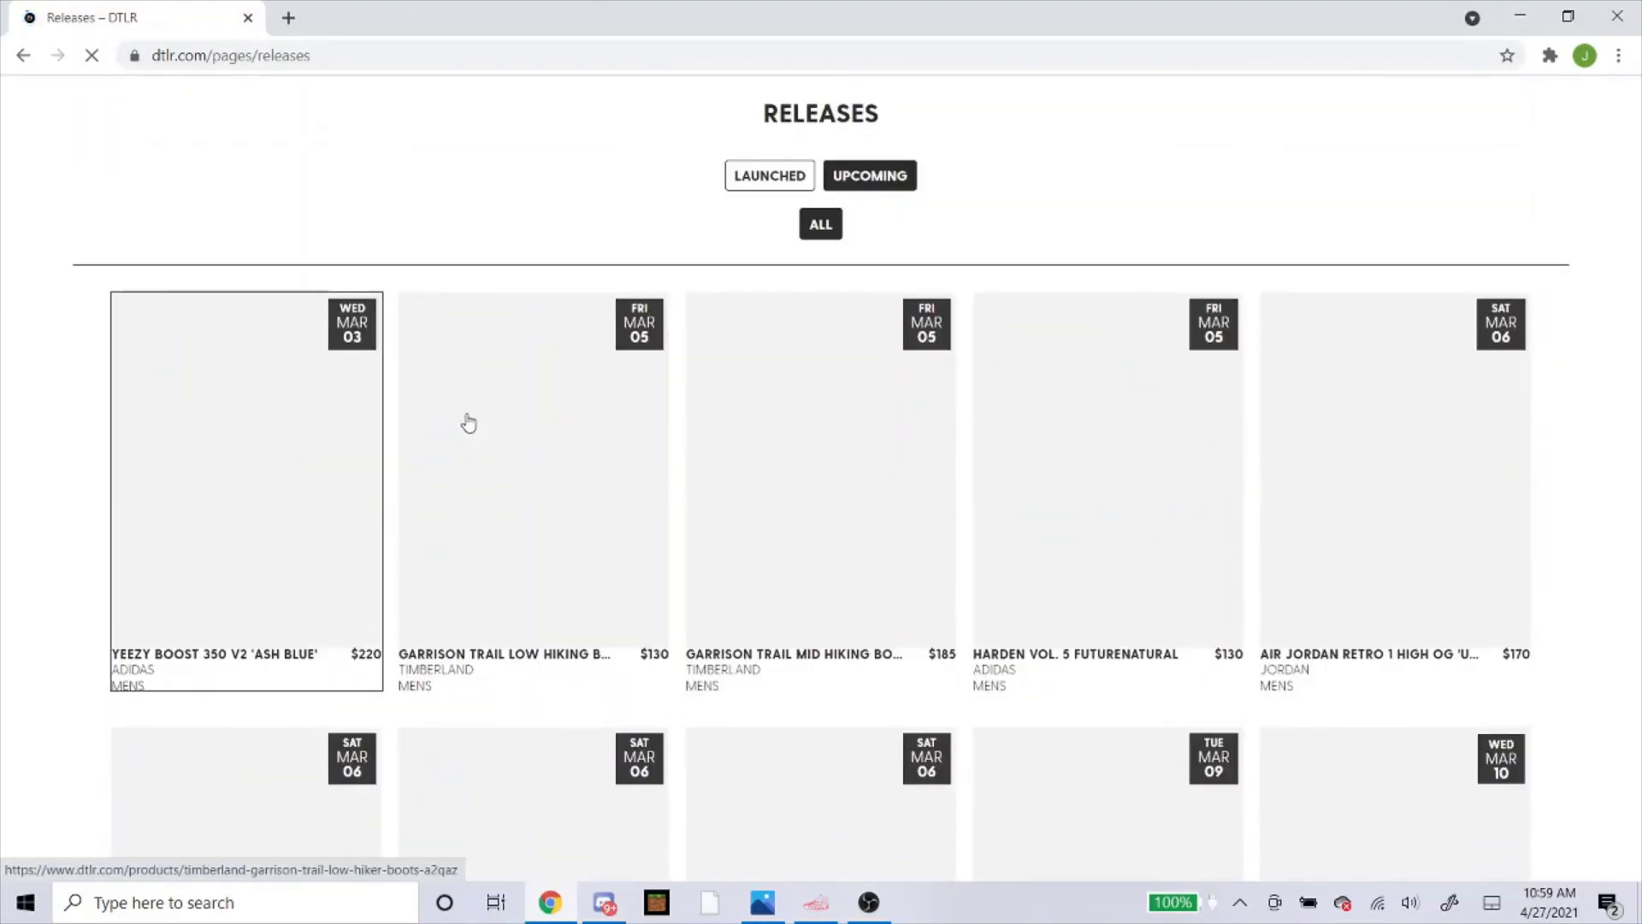
pyautogui.scroll(-15, 629, 413)
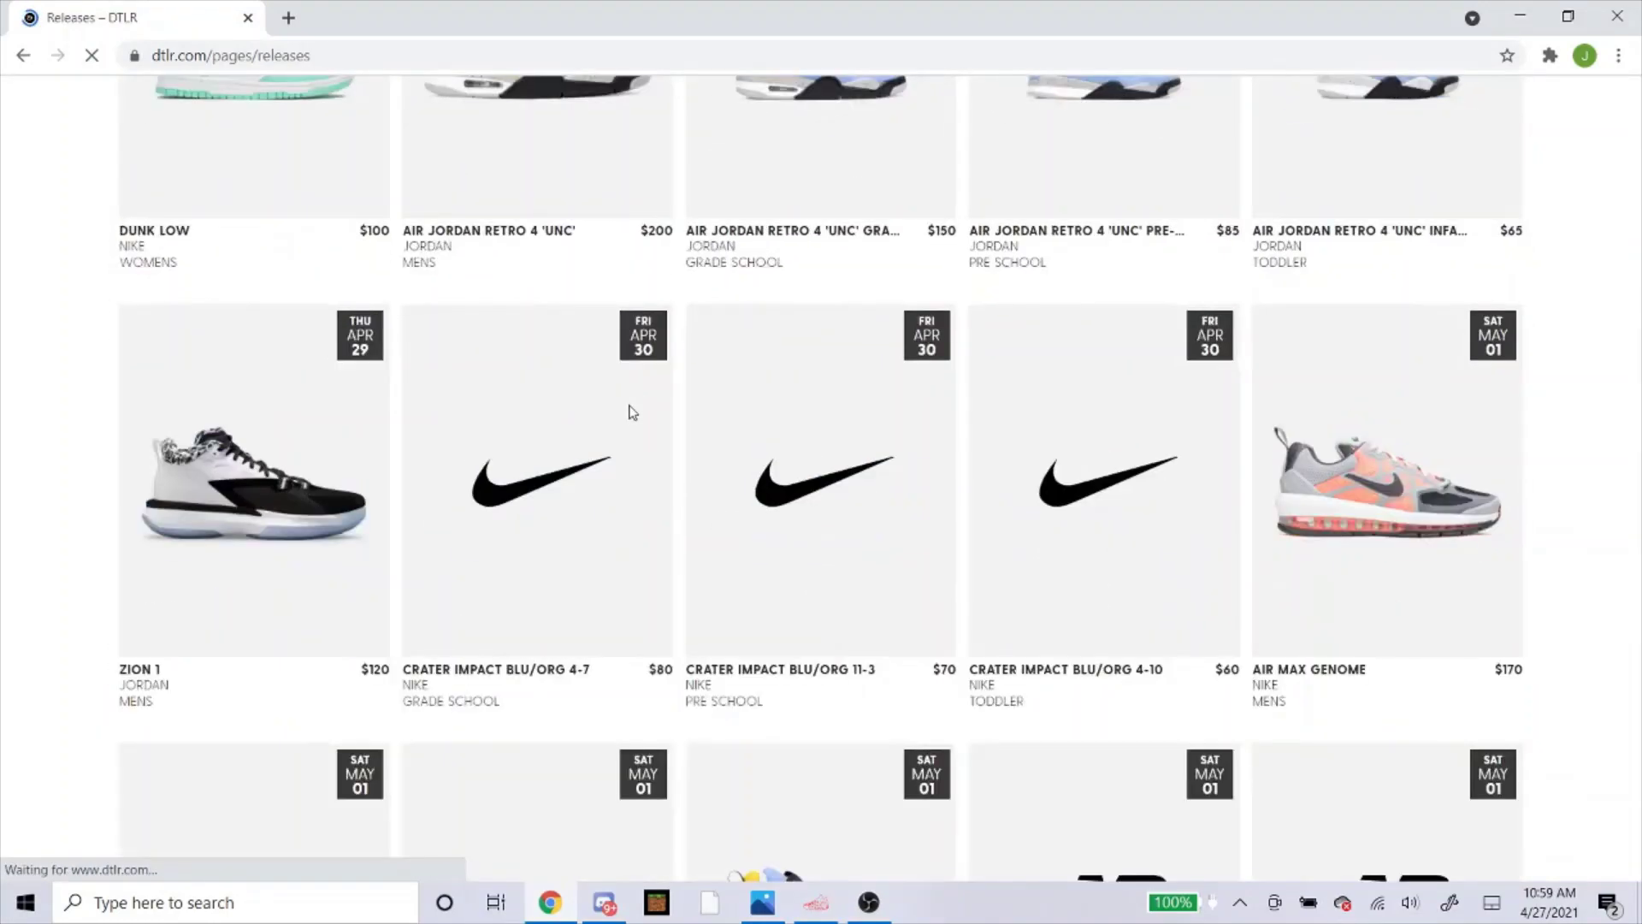
pyautogui.scroll(9, 625, 411)
pyautogui.scroll(-2, 612, 418)
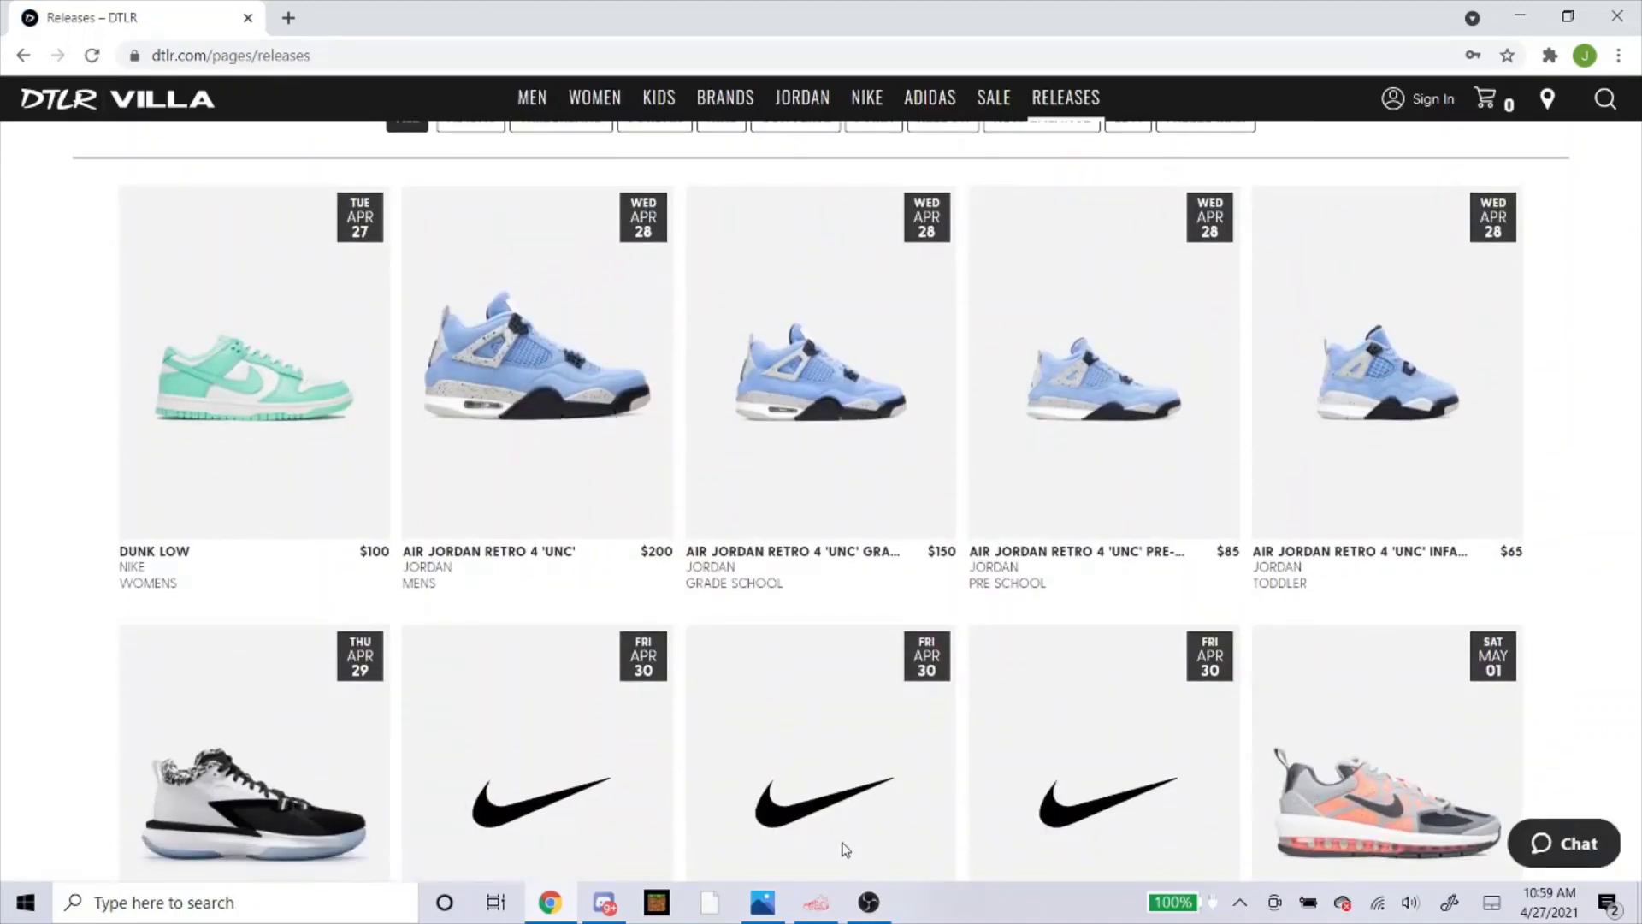
pyautogui.click(816, 903)
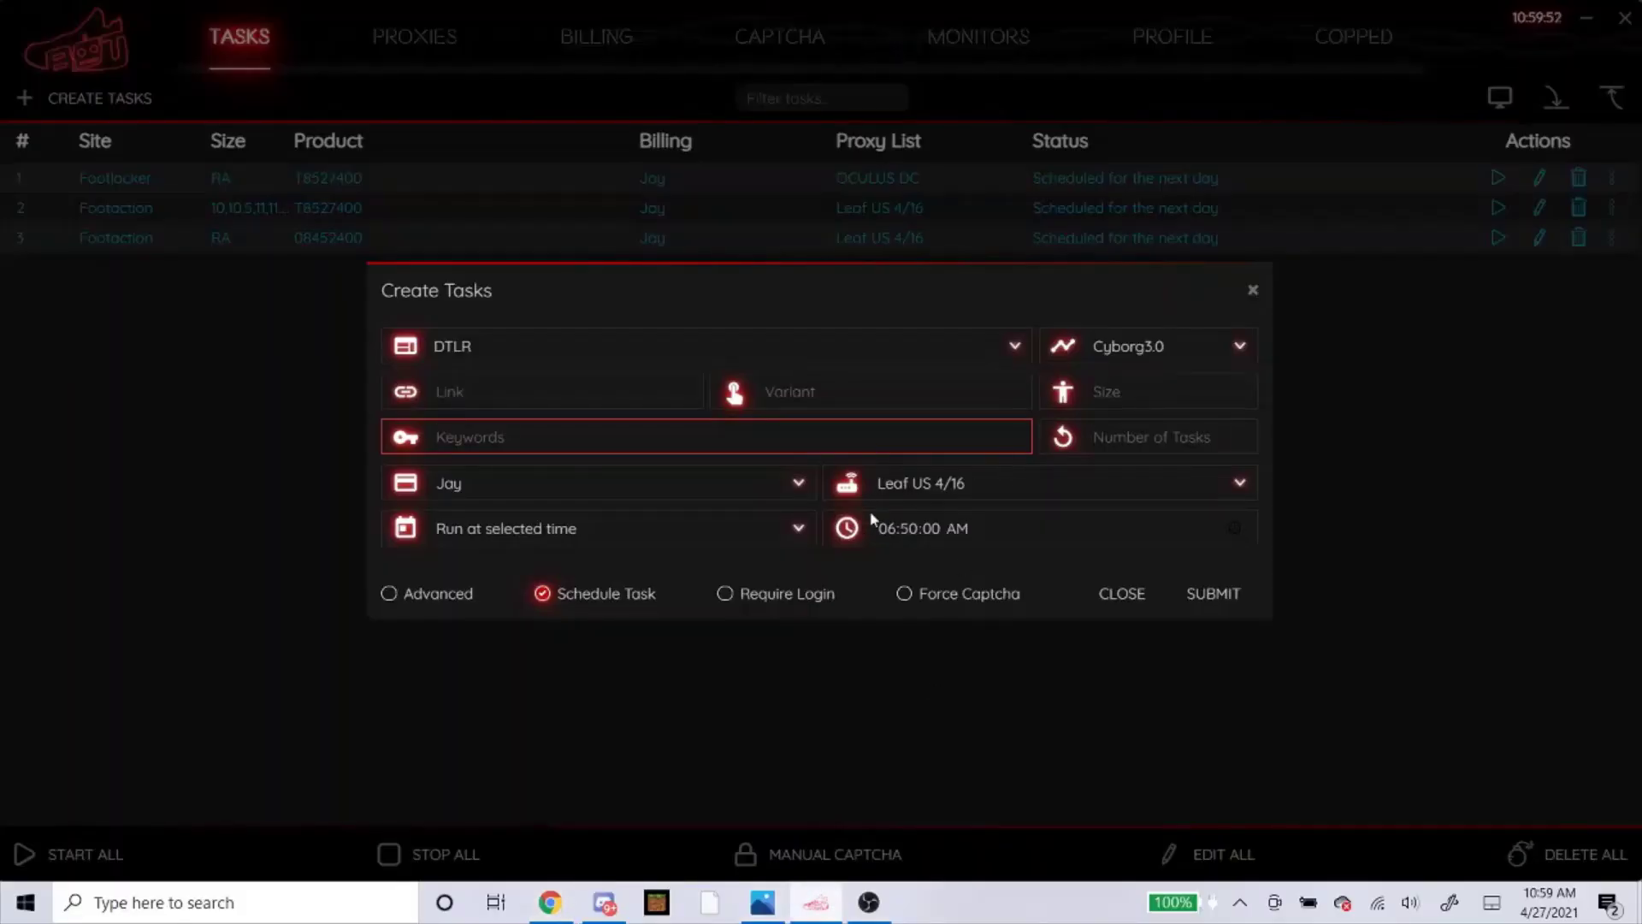
# Step: Type 'jordan retro 4' into the DTLR task's Keywords, checking DTLR's listing names
pyautogui.write('jordan 4')
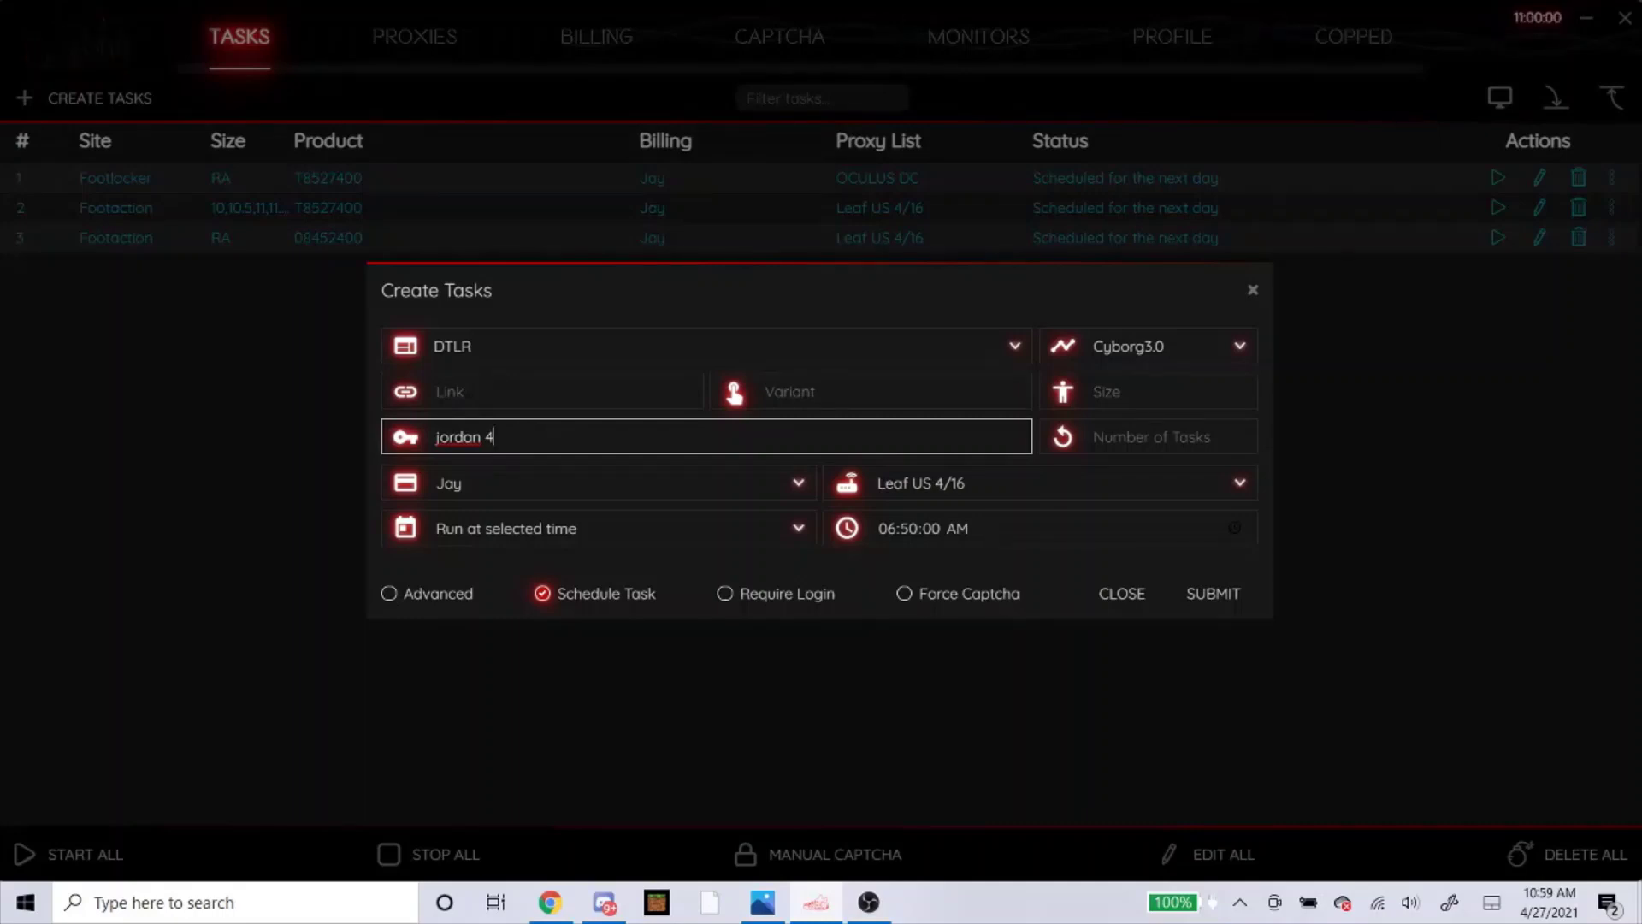
pyautogui.click(550, 903)
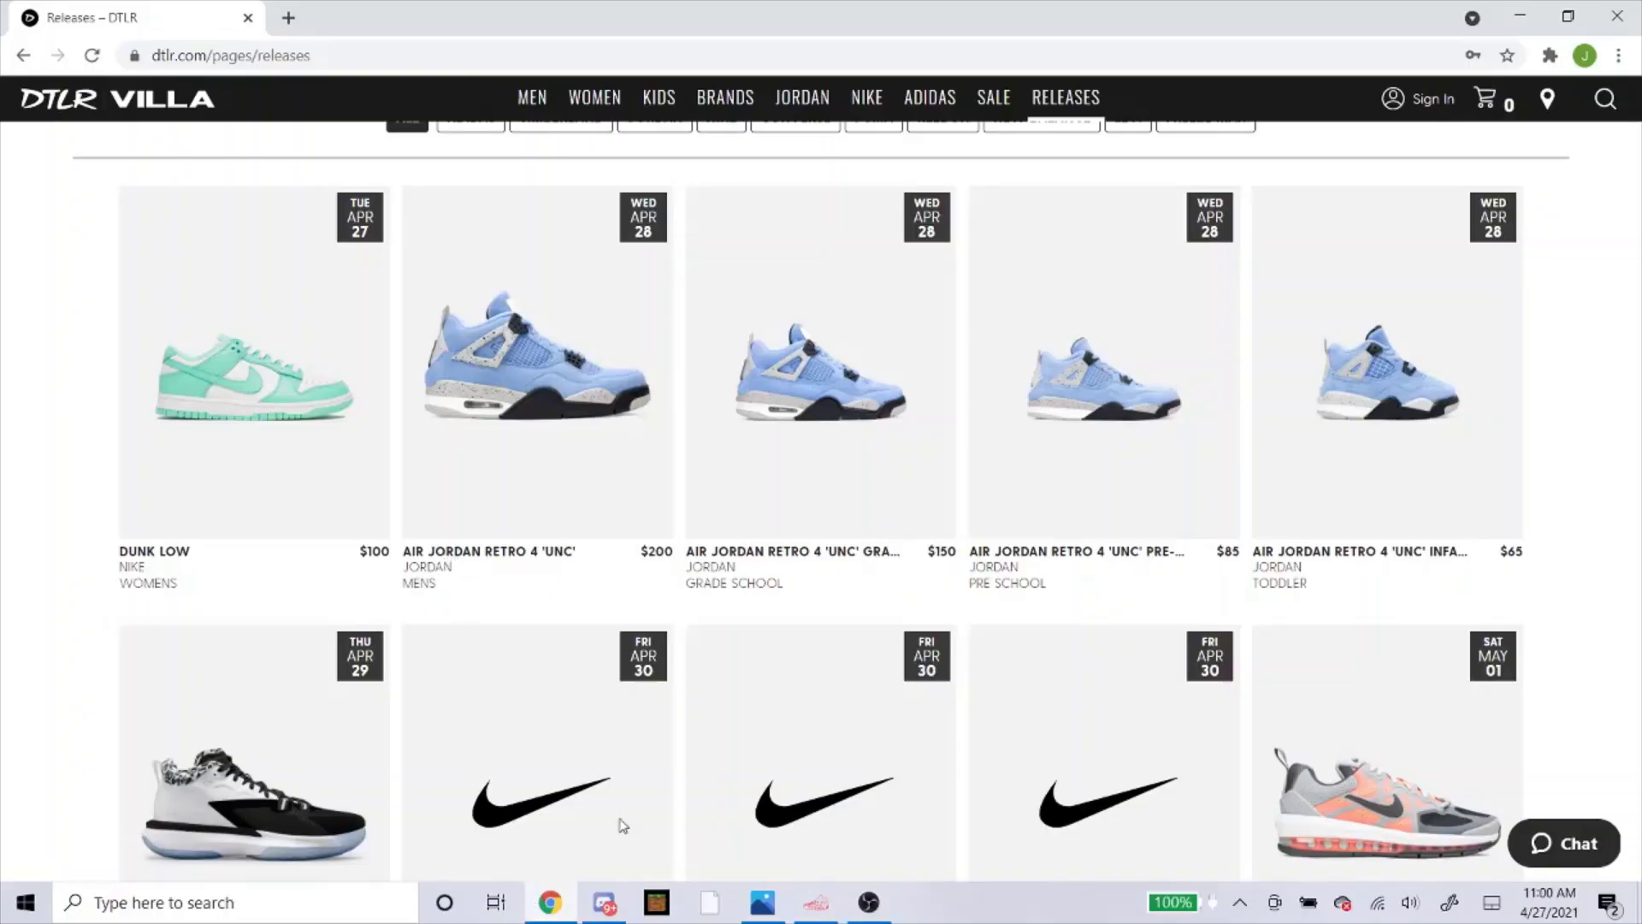
pyautogui.click(816, 903)
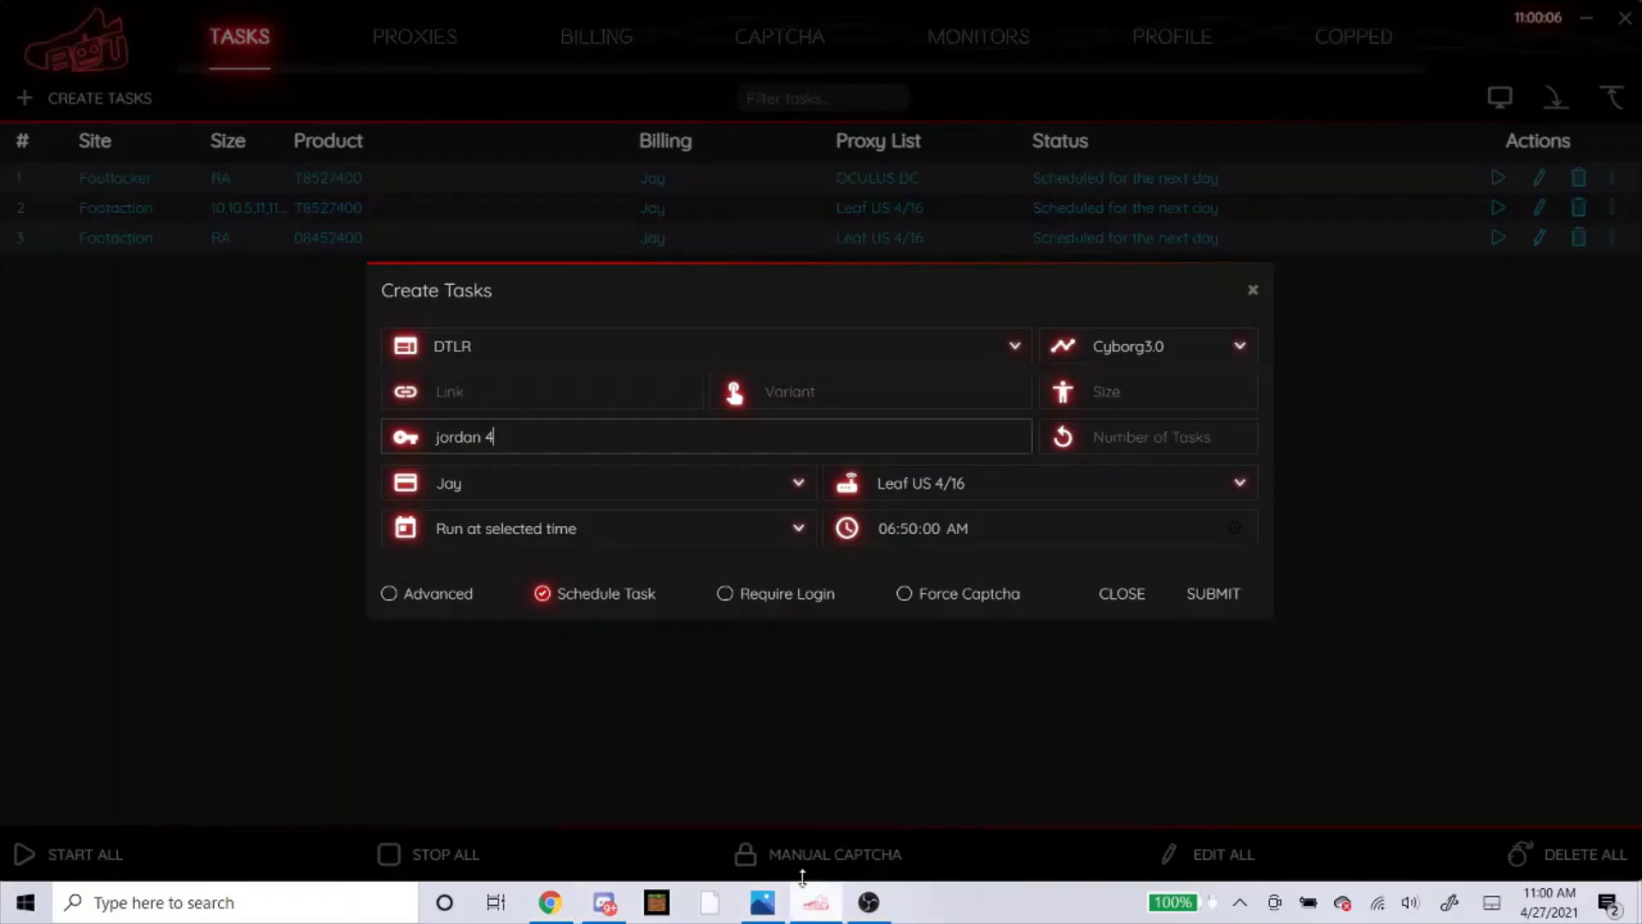
pyautogui.press('BackSpace')
pyautogui.write('retro ')
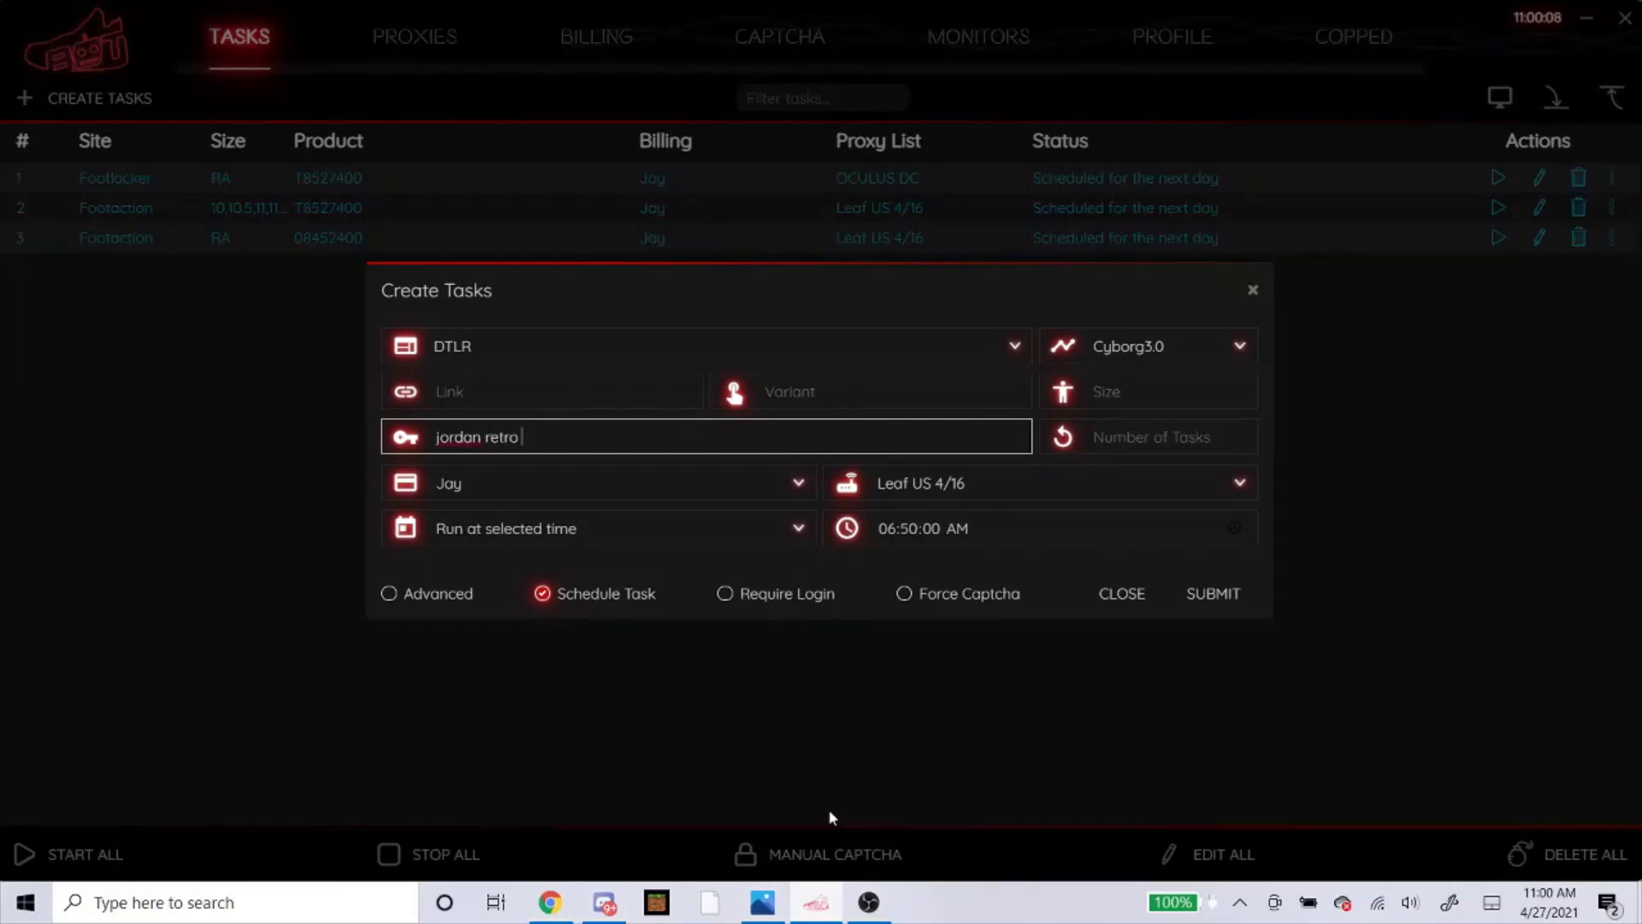
pyautogui.write('4')
# Step: Finish the keywords with 'unc mens' after comparing DTLR's Jordan 4 variants
pyautogui.click(550, 903)
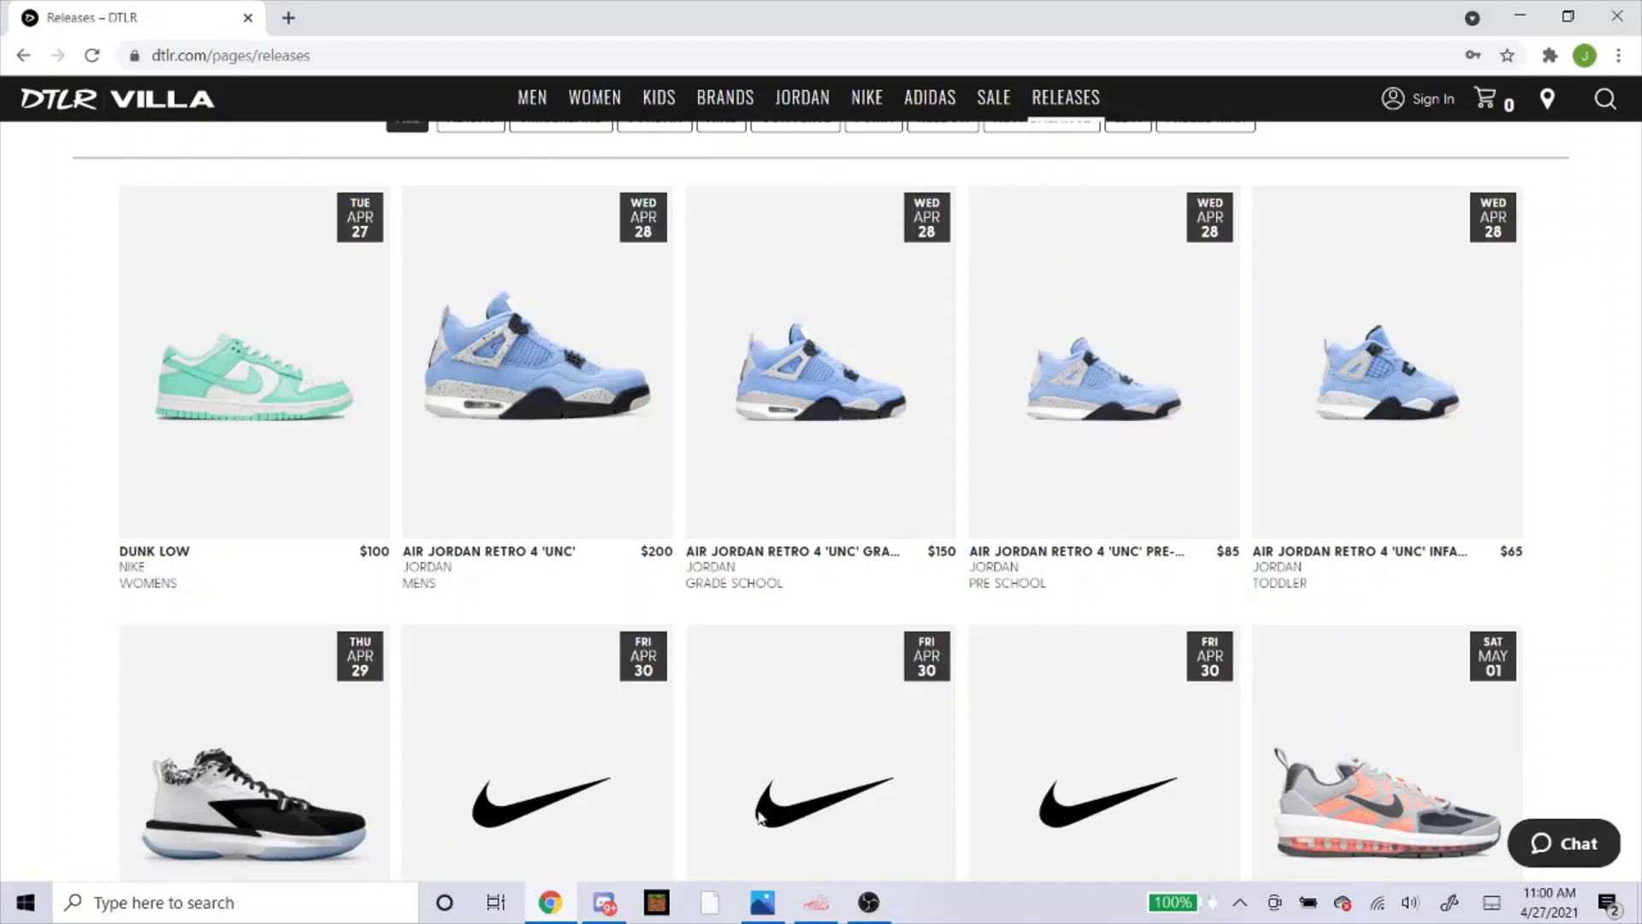
pyautogui.click(826, 911)
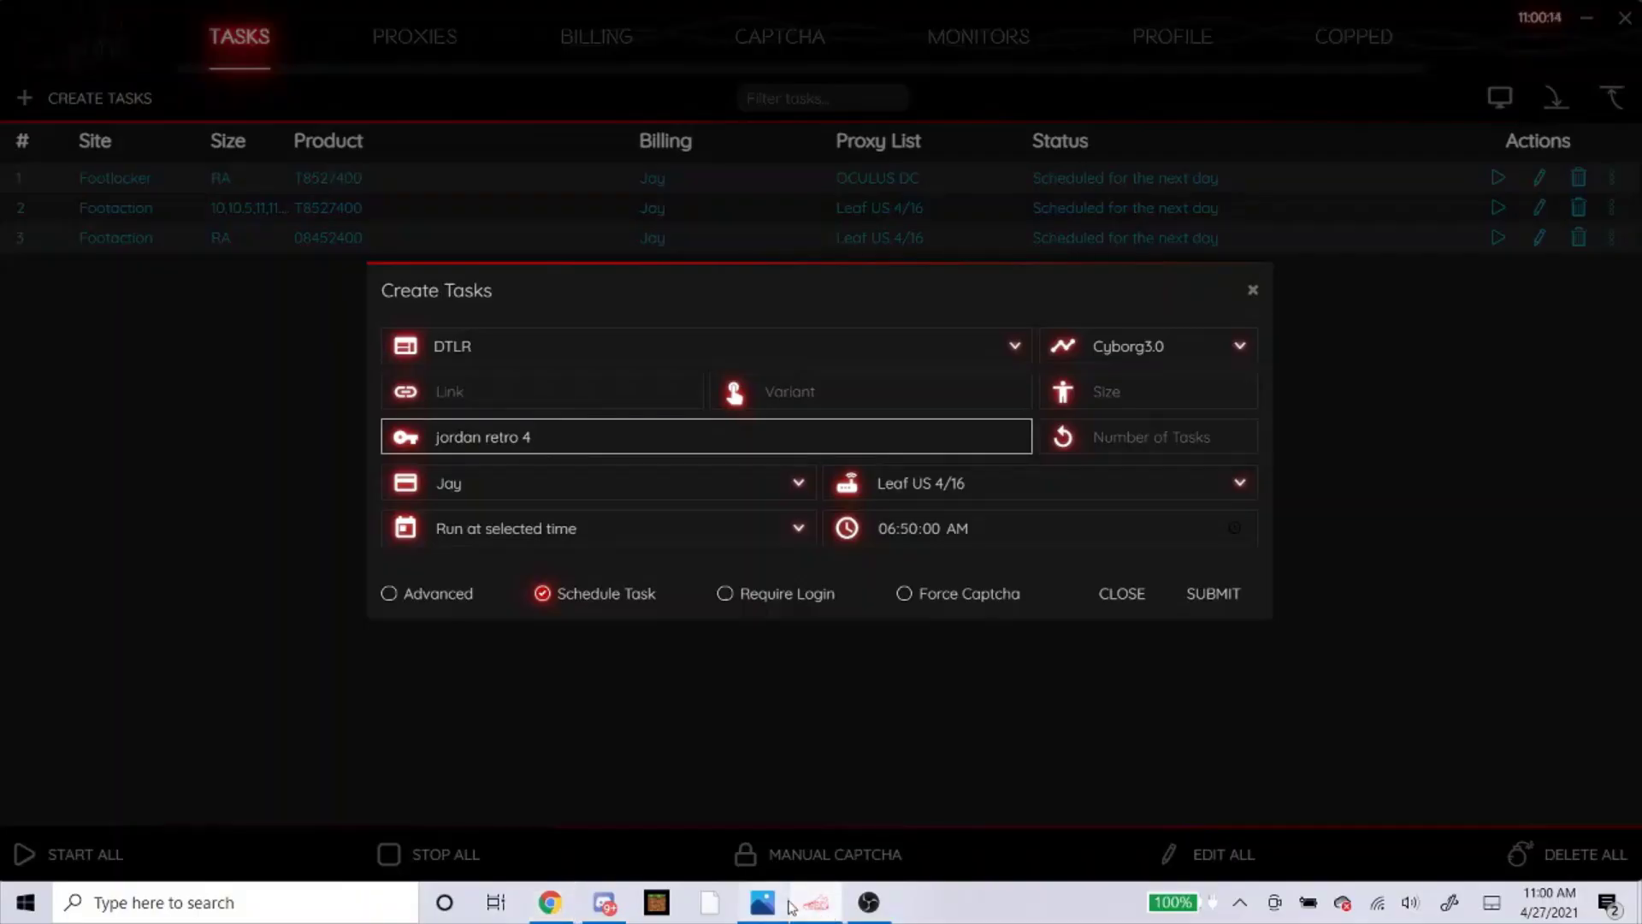
pyautogui.moveTo(789, 906)
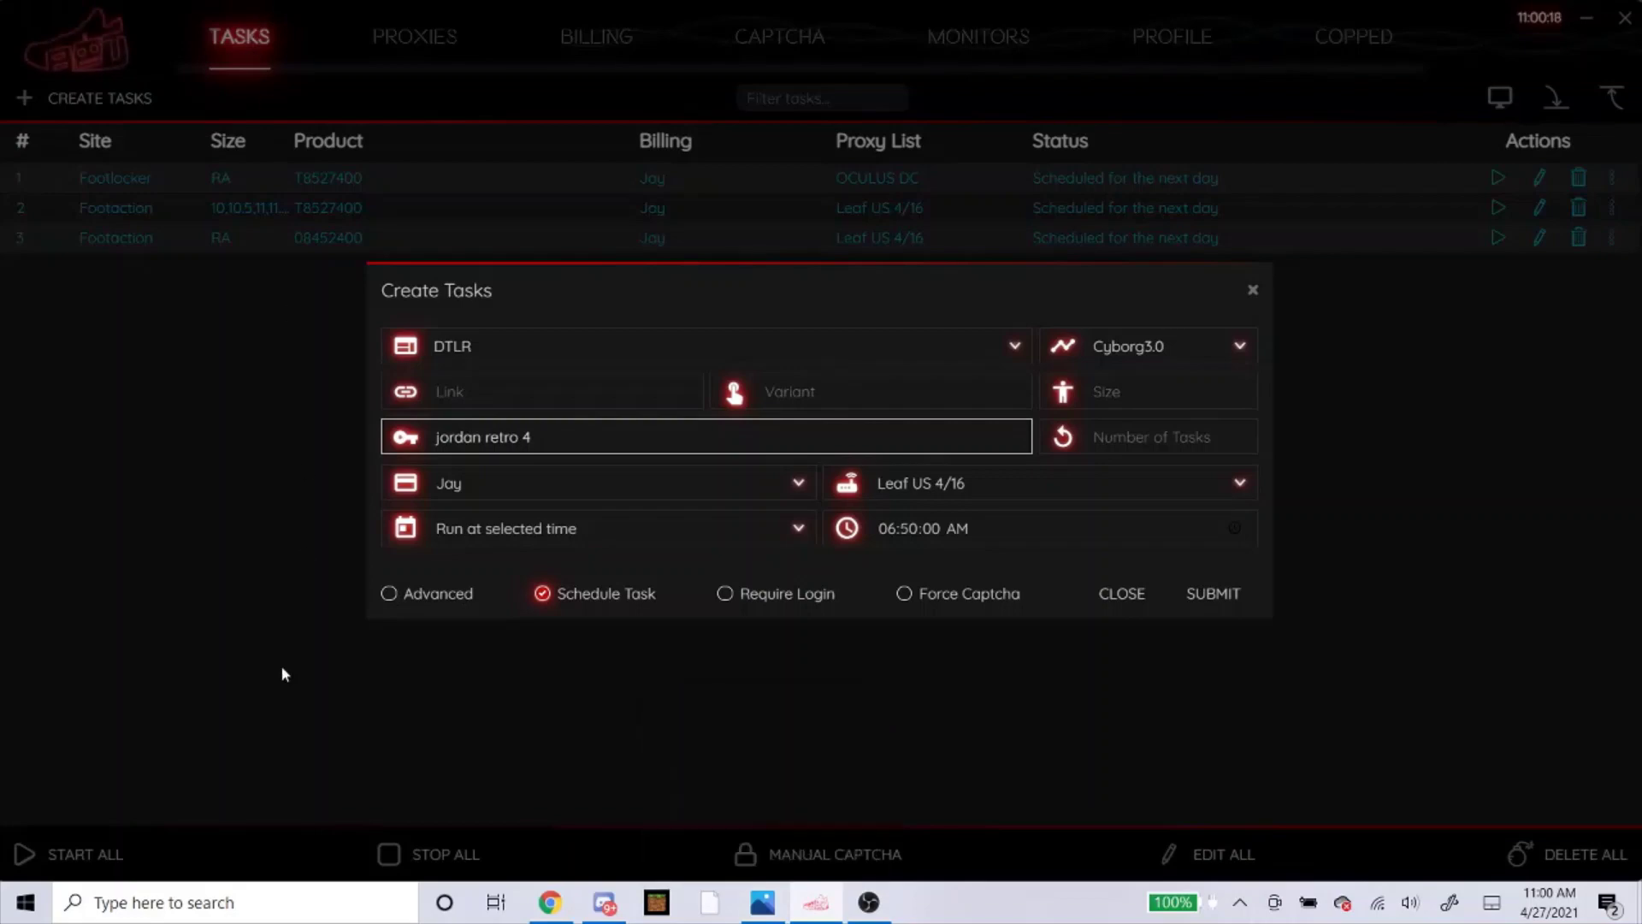
pyautogui.write('unc')
pyautogui.click(548, 898)
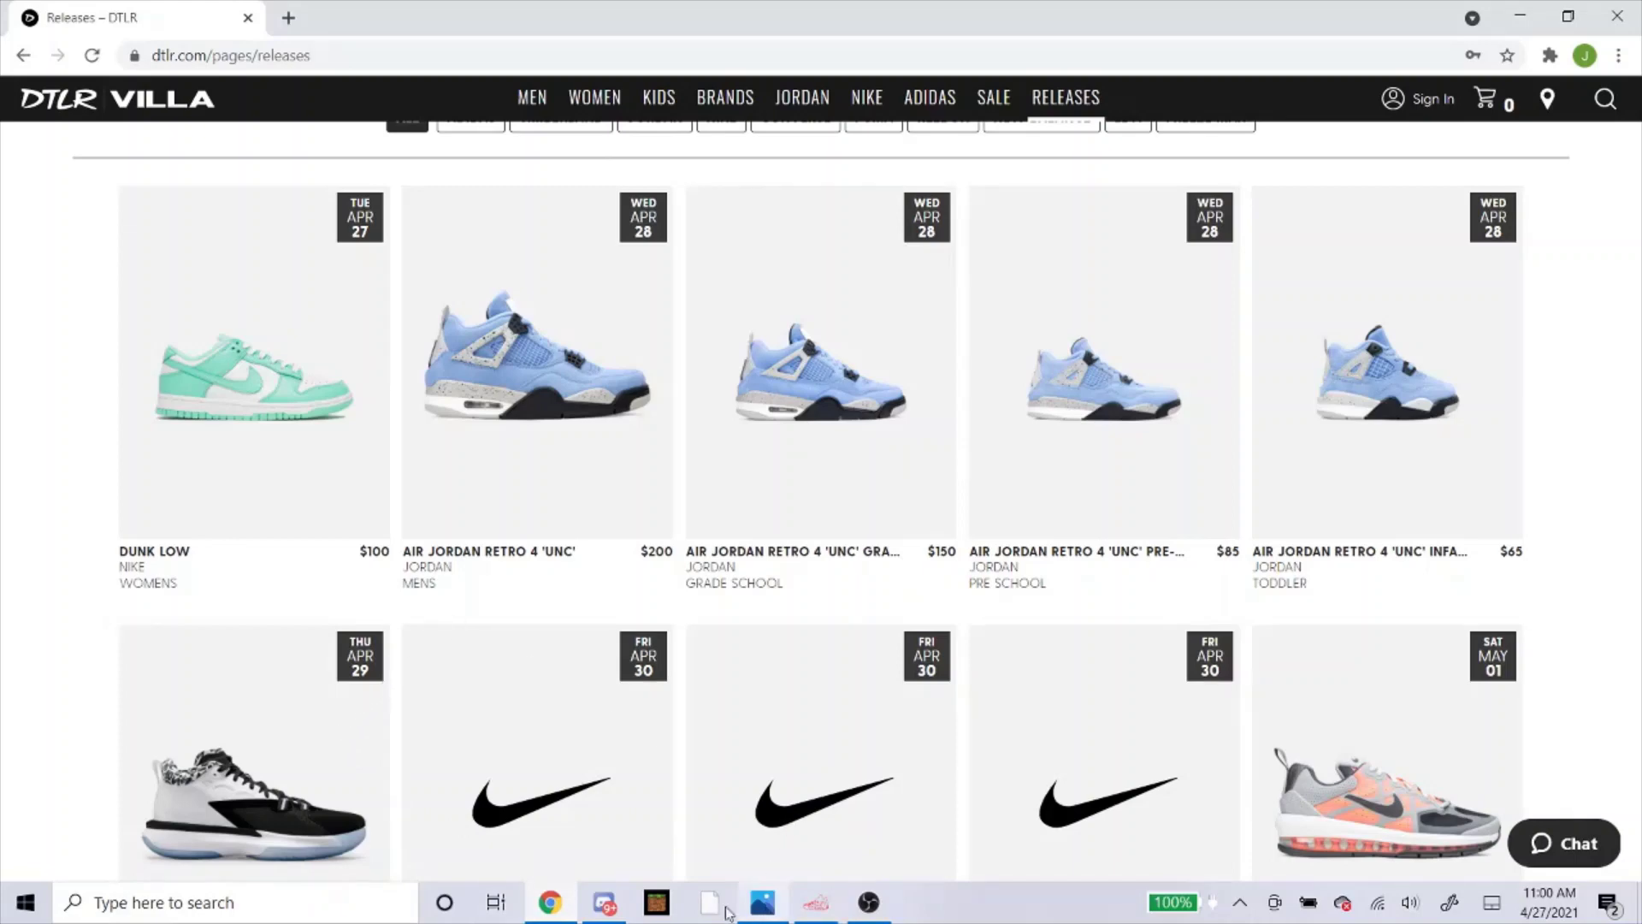
pyautogui.click(816, 903)
pyautogui.write('mens')
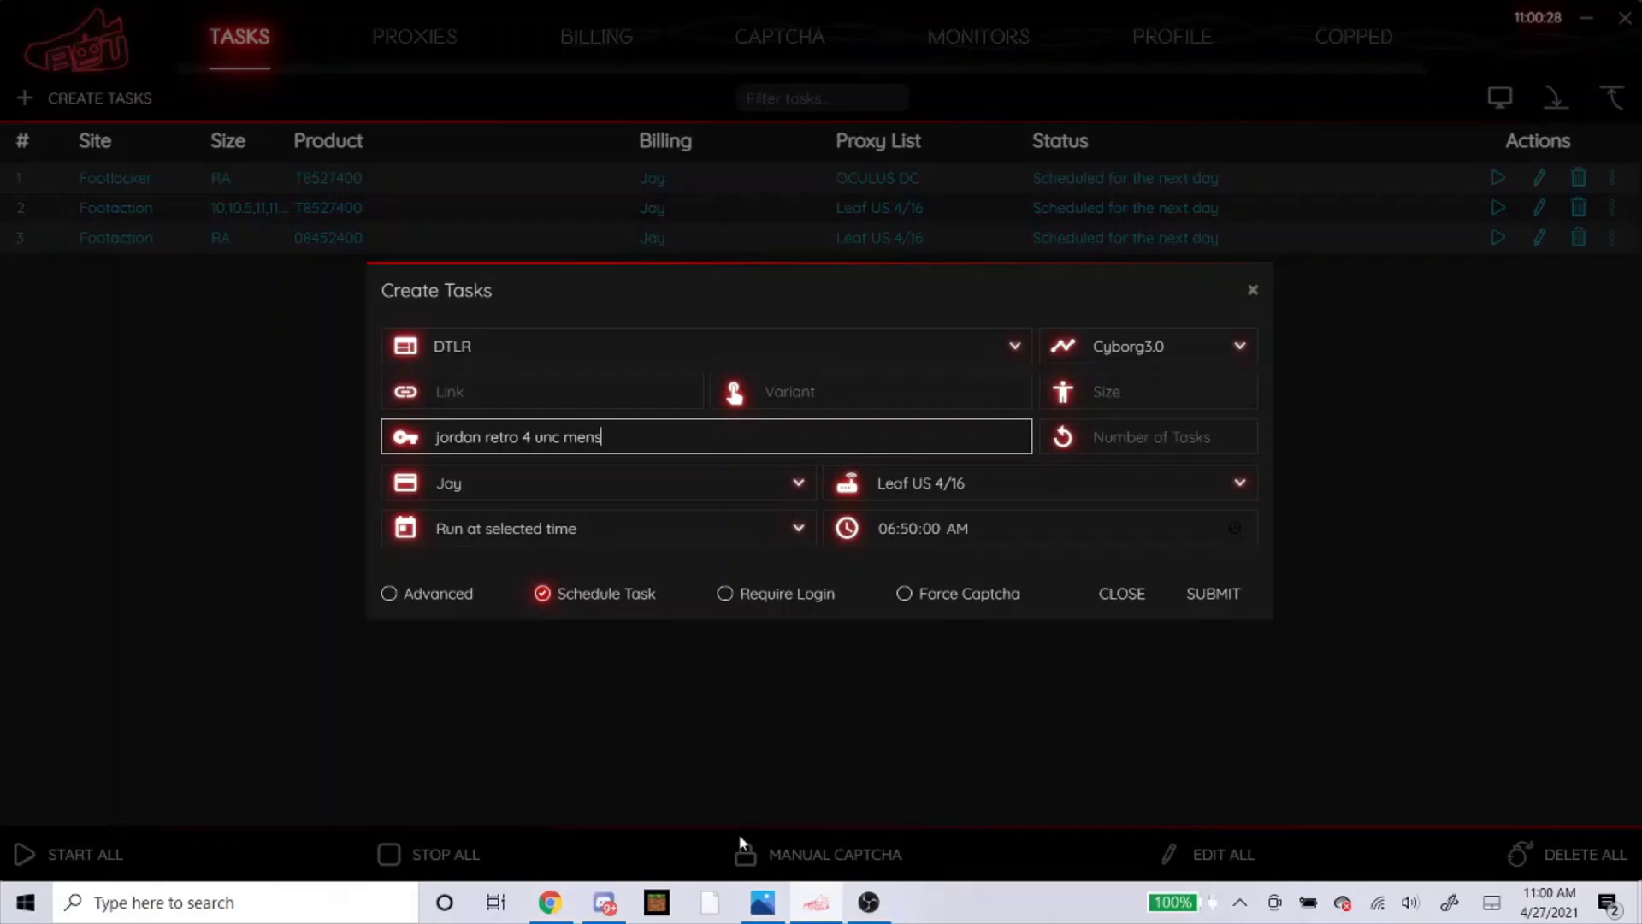
pyautogui.click(550, 903)
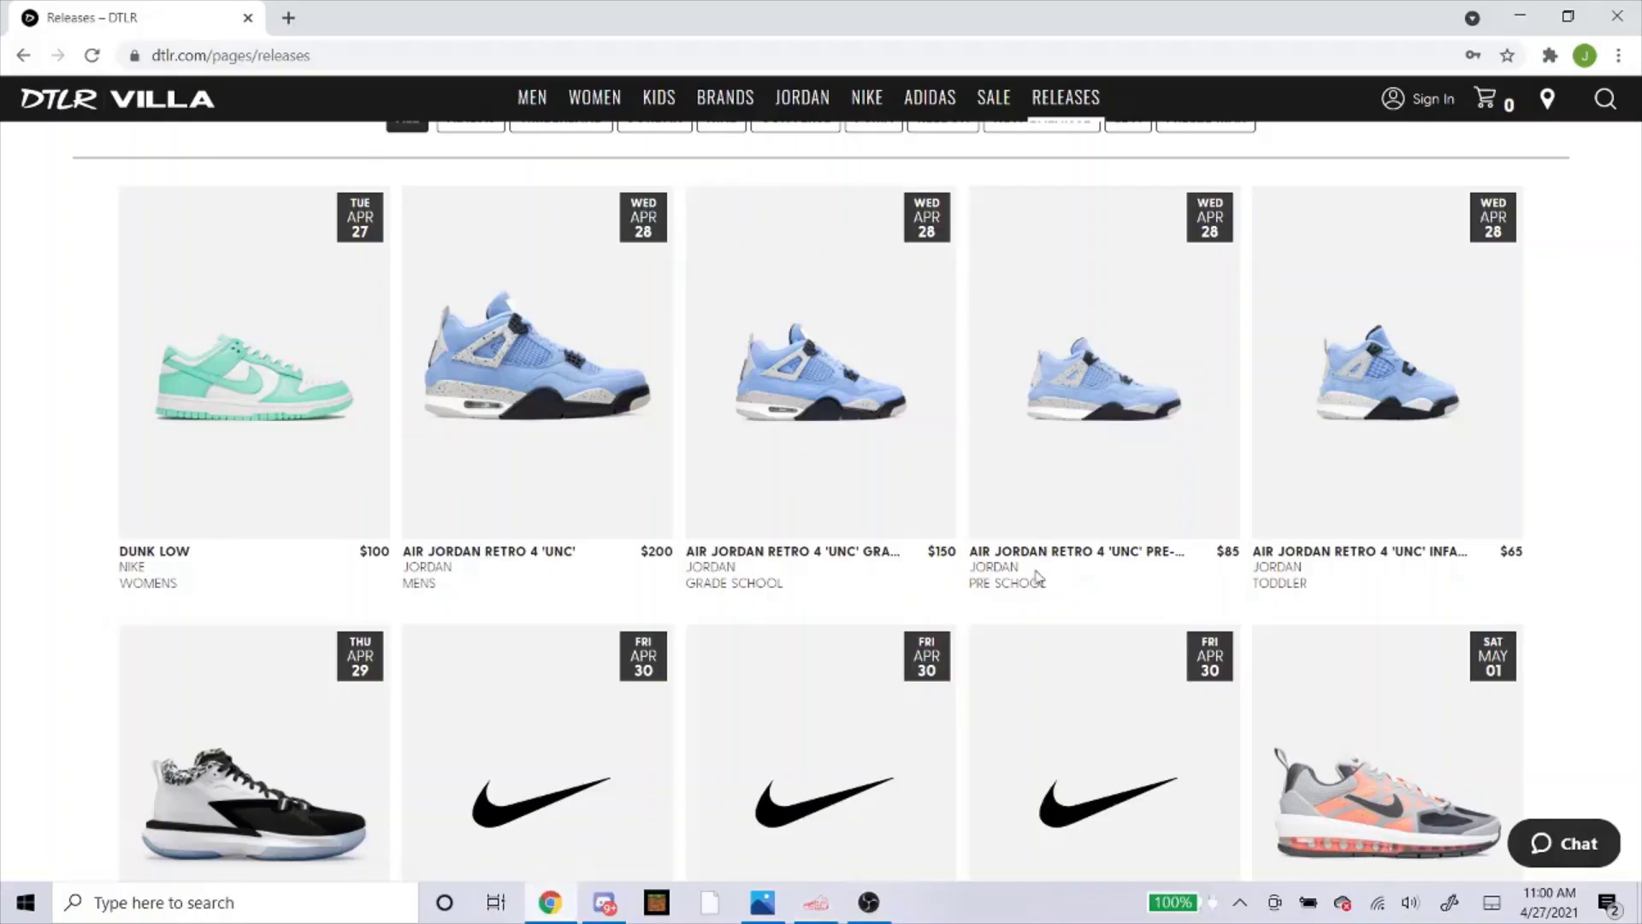
pyautogui.click(816, 902)
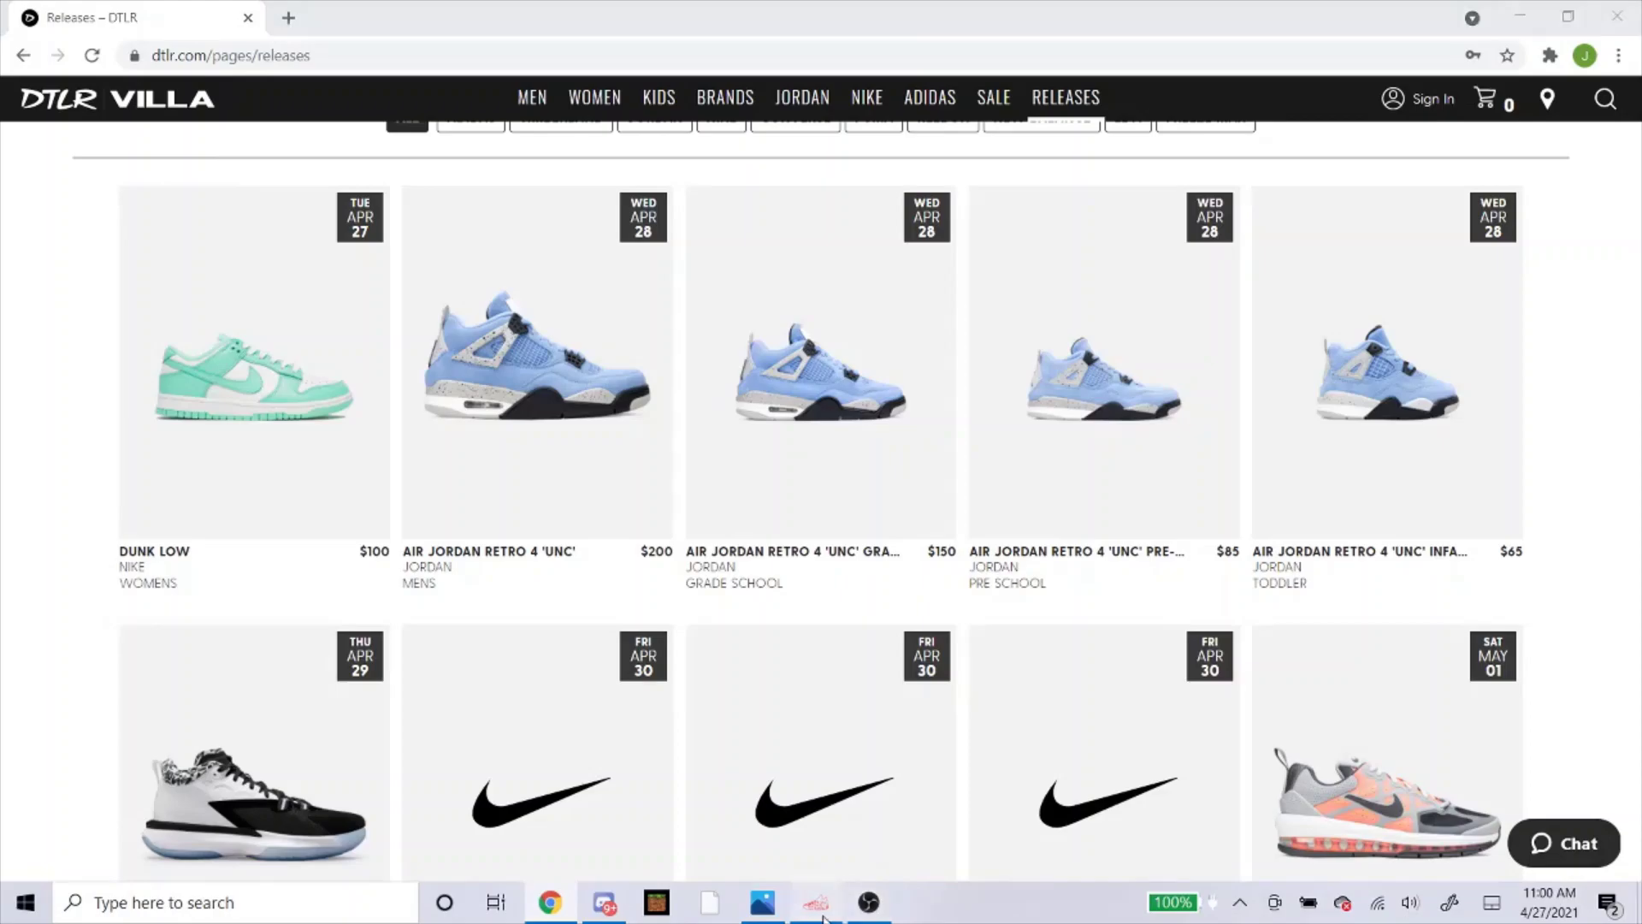
# Step: Append negative keywords -grade -school -gradeschool -gs -preschool -pre -school -ps -toddler, dropping the trailing dash
pyautogui.moveTo(762, 894)
pyautogui.write('-')
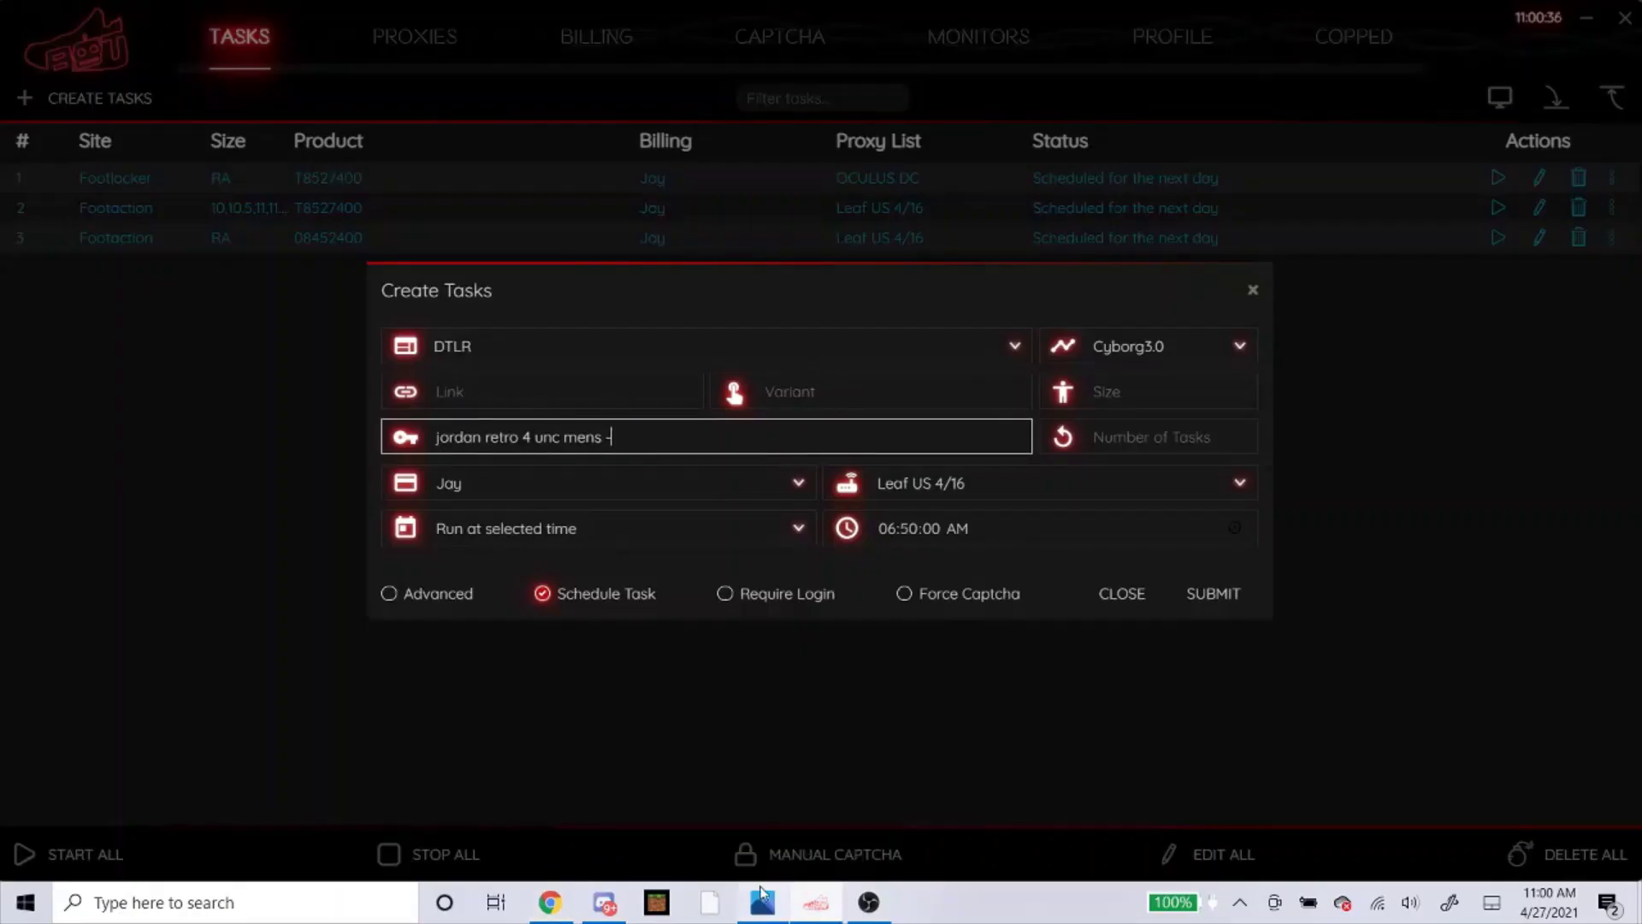
pyautogui.write('grade')
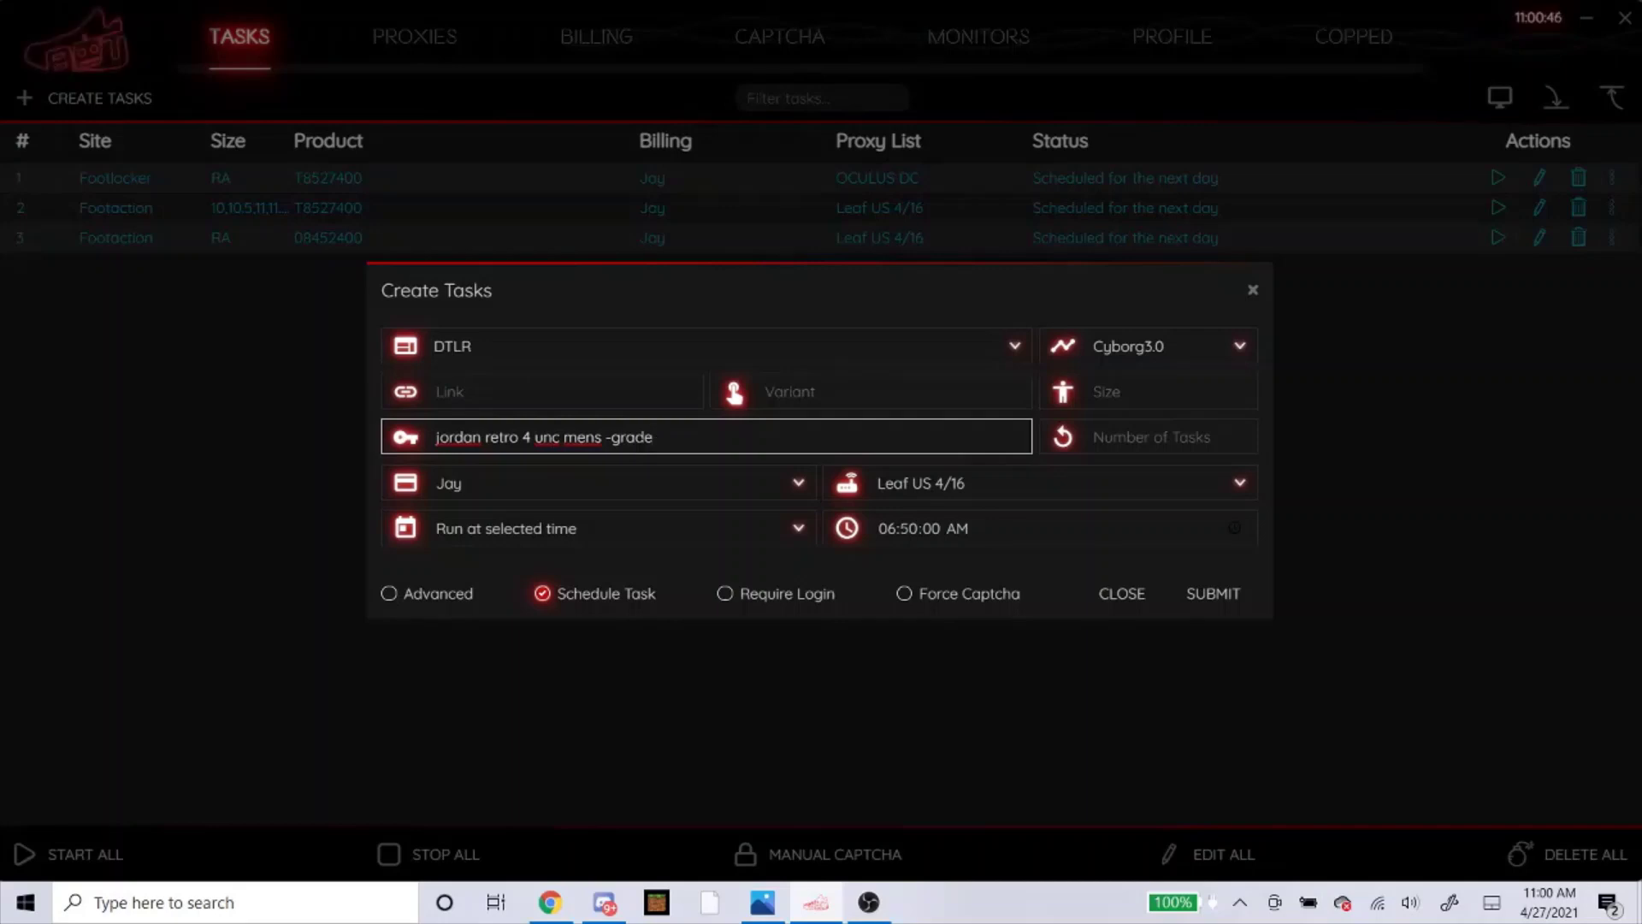
pyautogui.write('chool')
pyautogui.write('-gradeschool -')
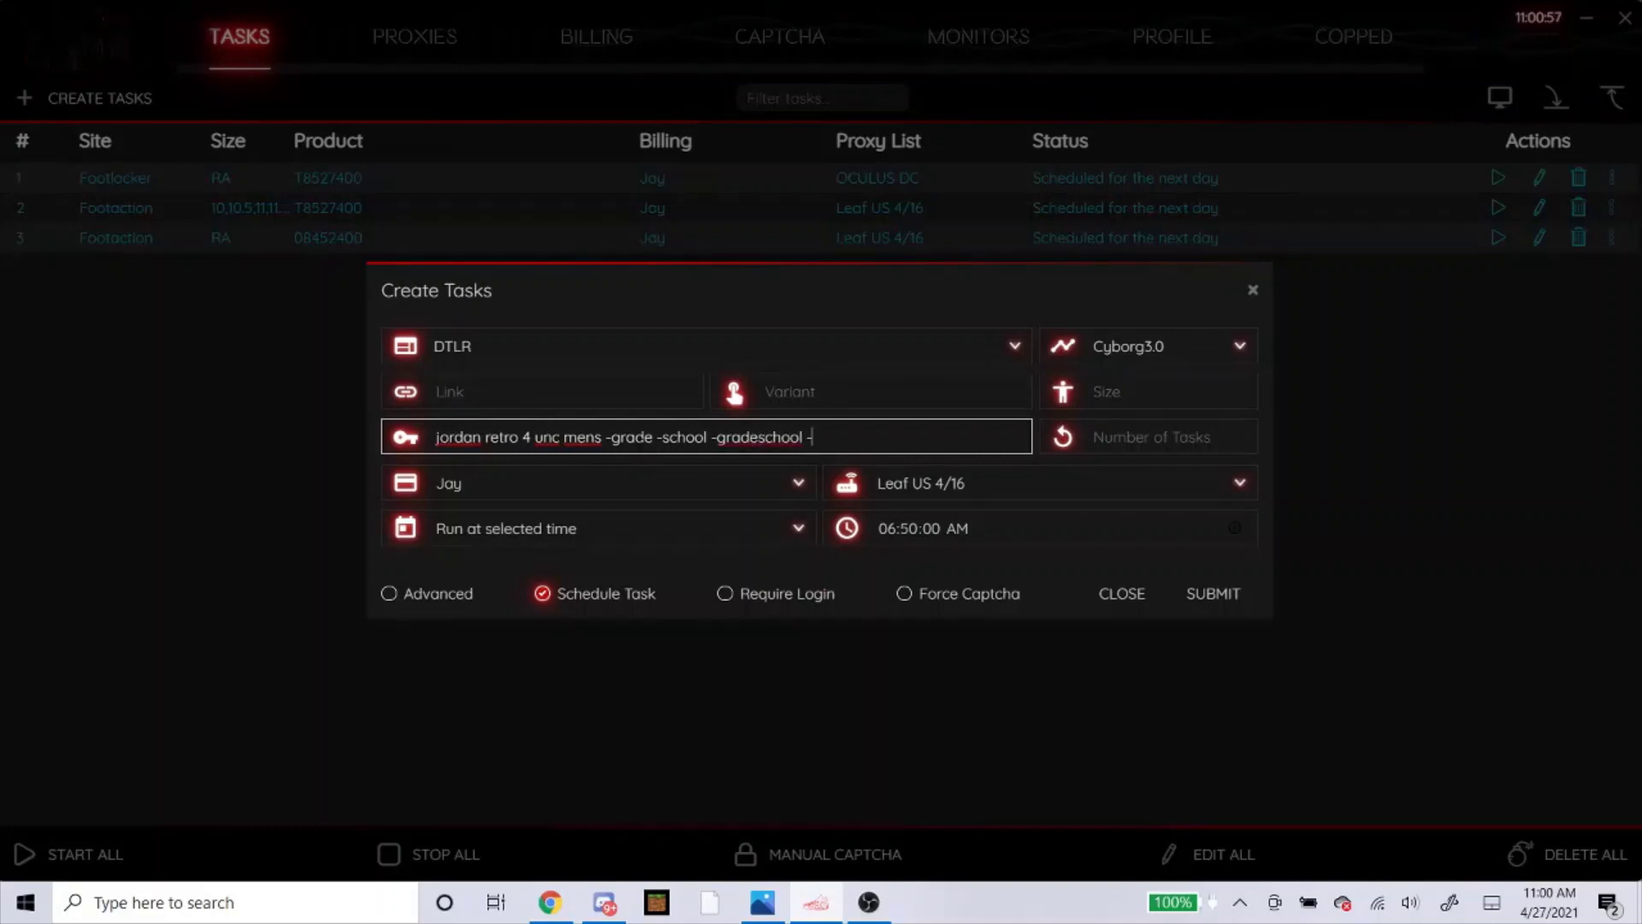
pyautogui.write('gs -p')
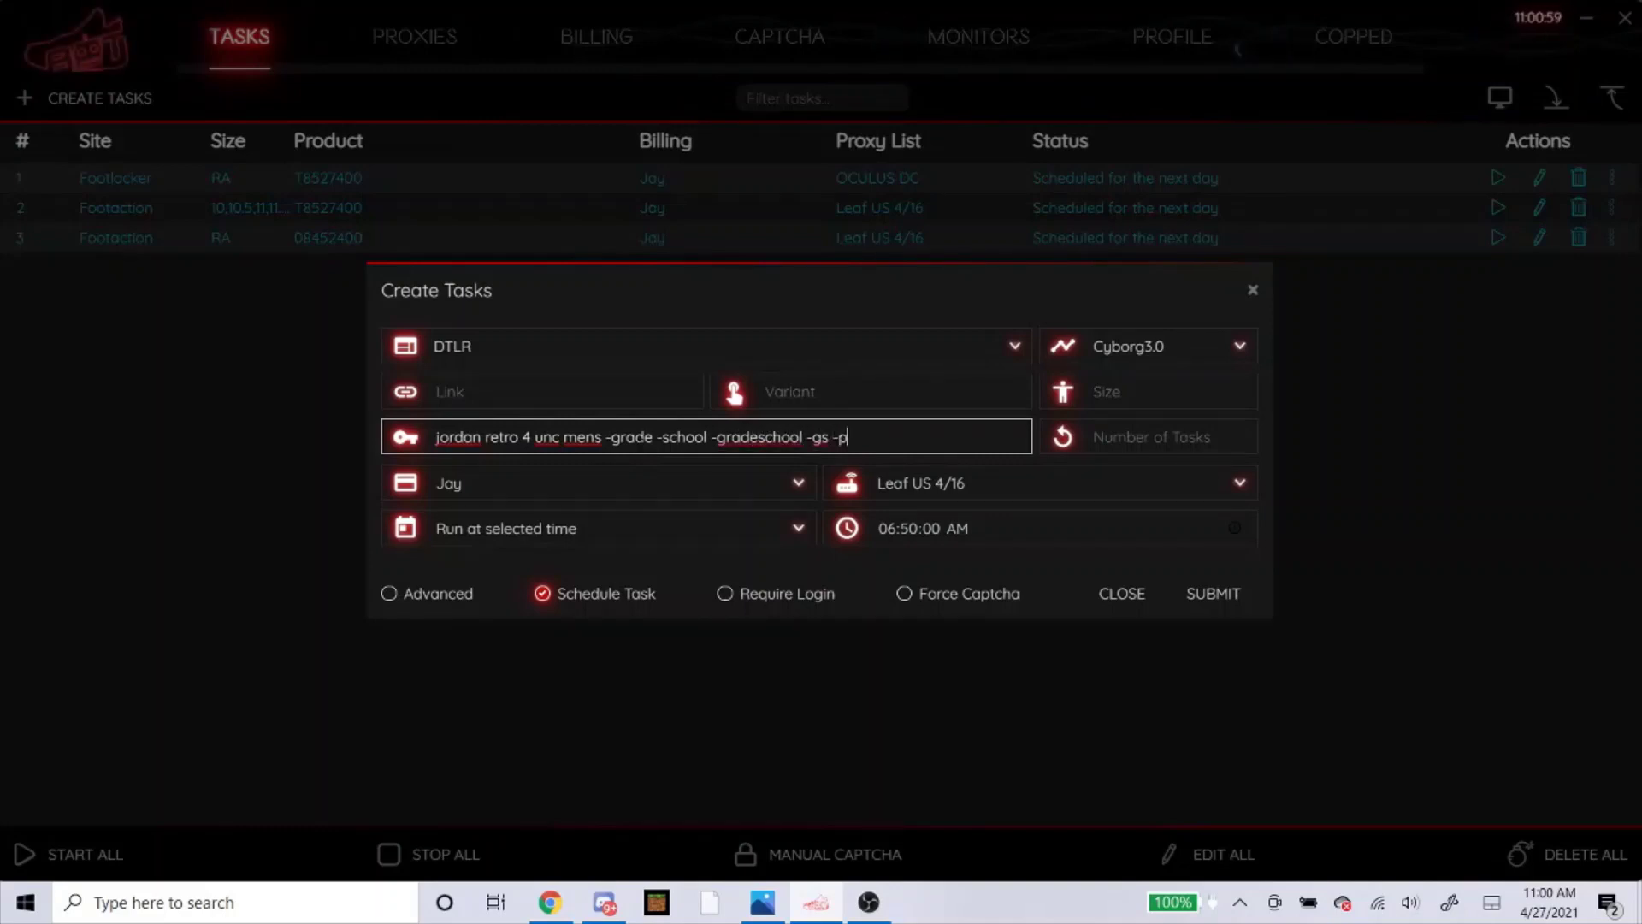
pyautogui.write('reschool -pre -sc')
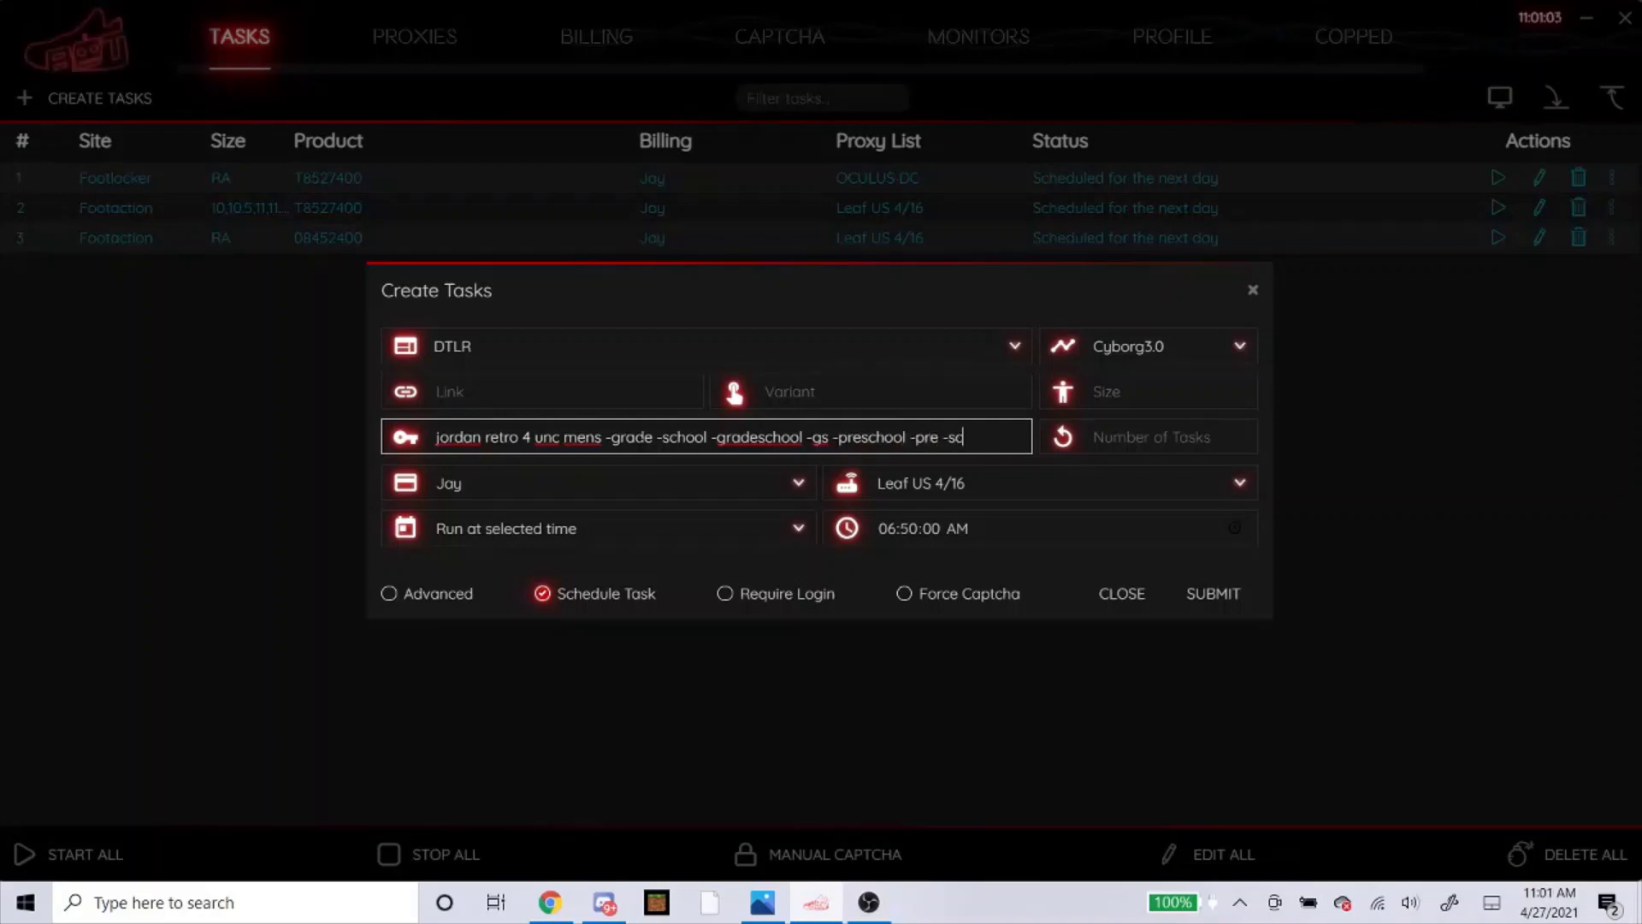
pyautogui.write('hool -ps -t')
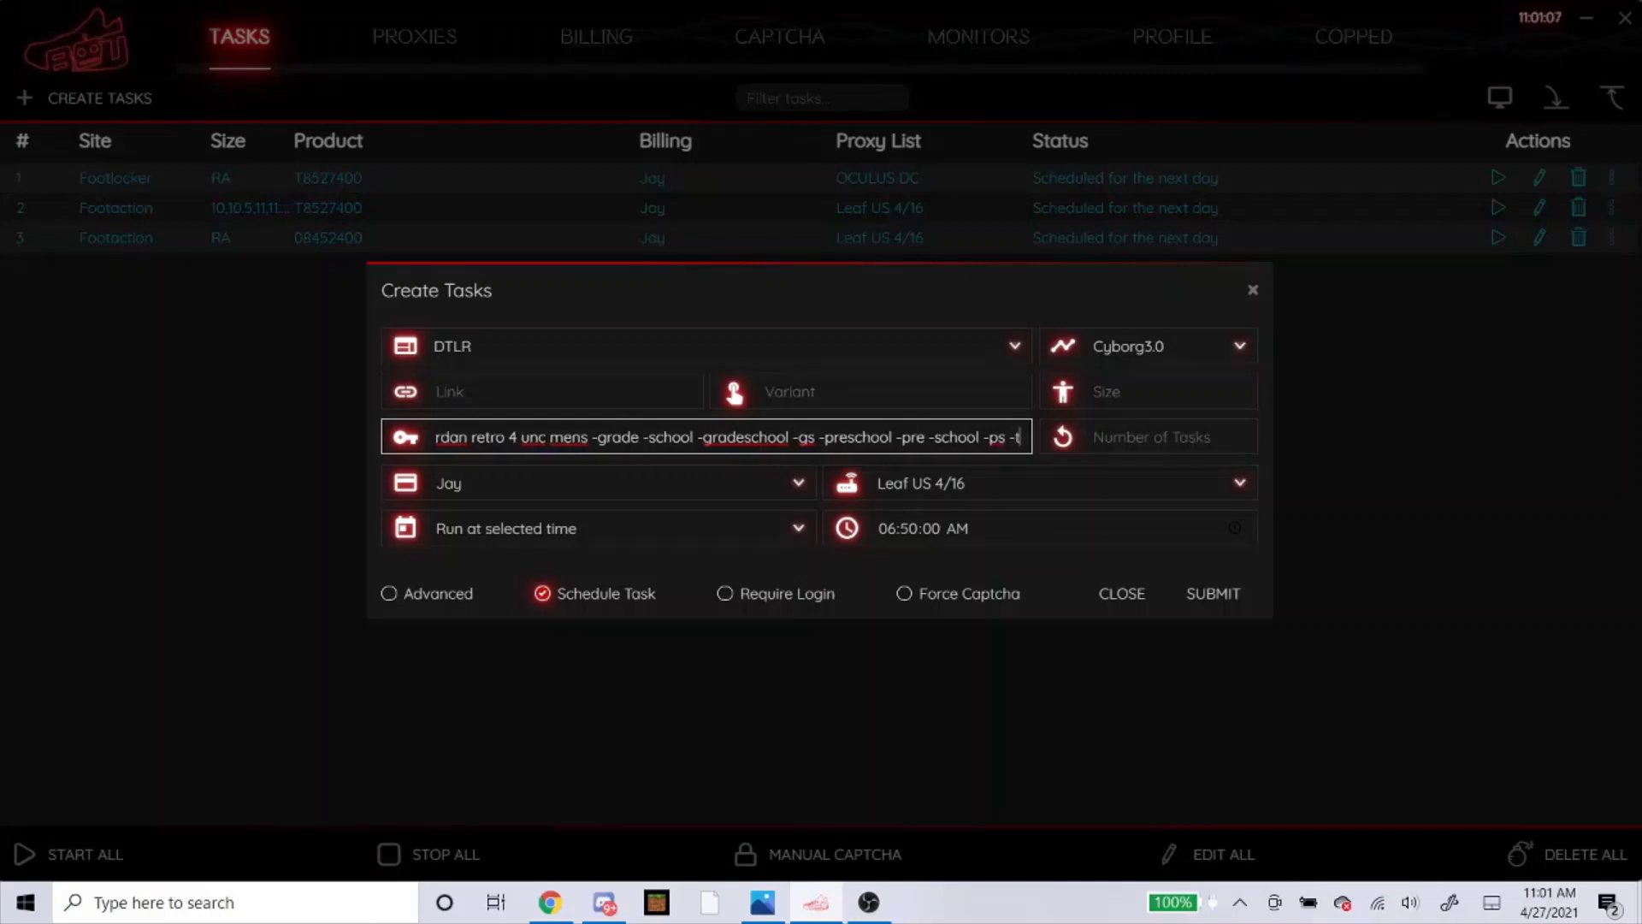
pyautogui.write('oddler -')
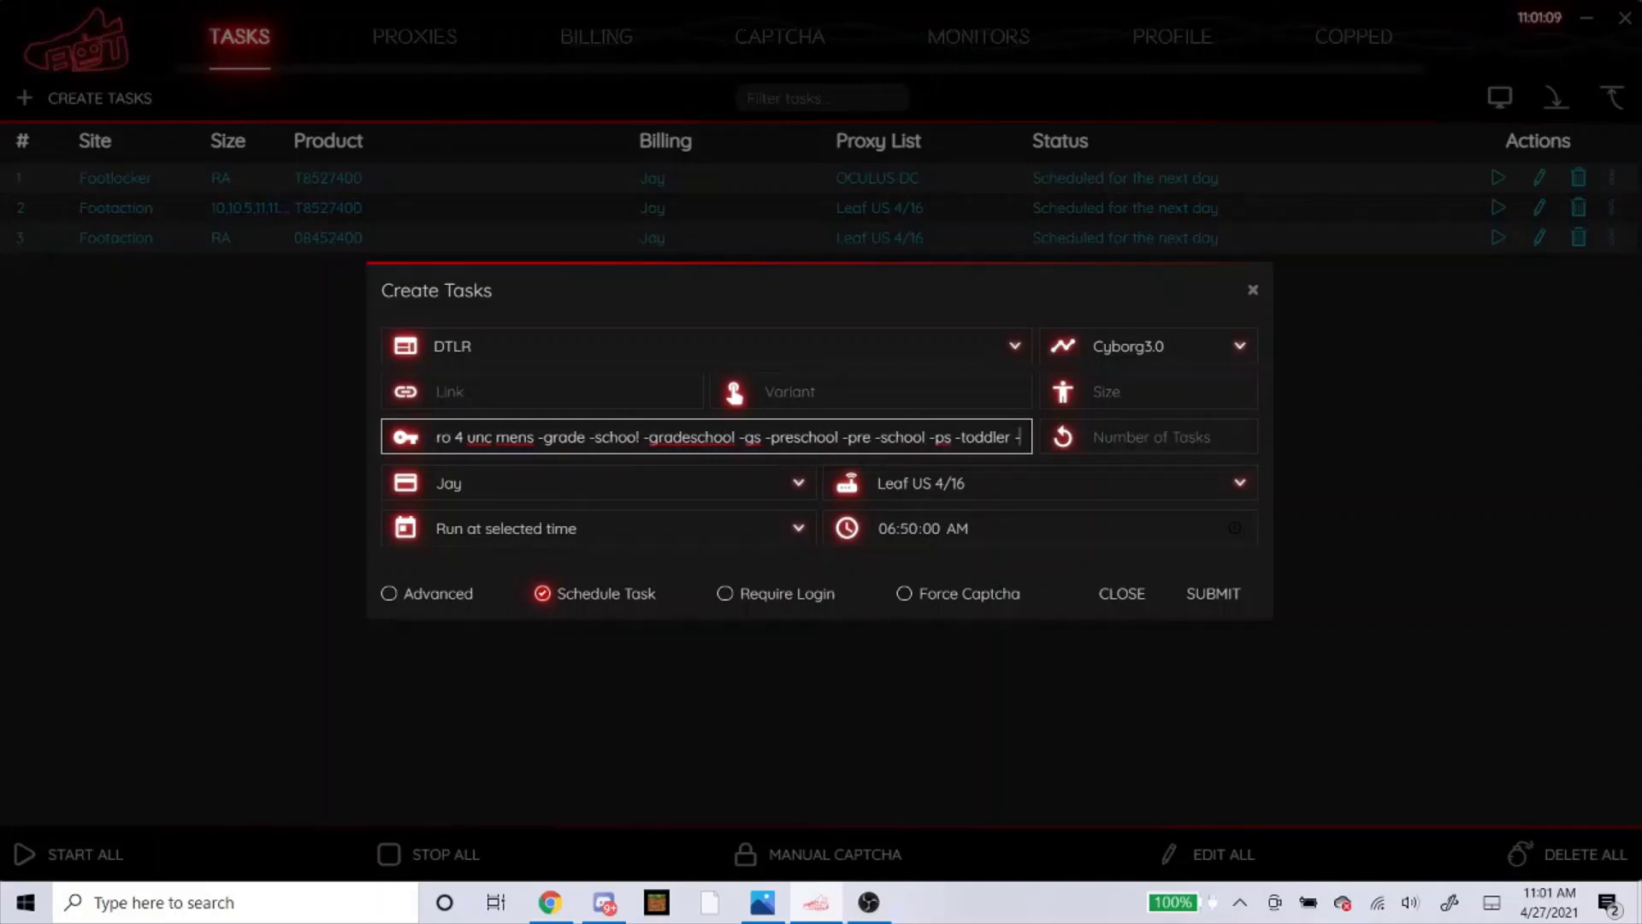
pyautogui.click(550, 905)
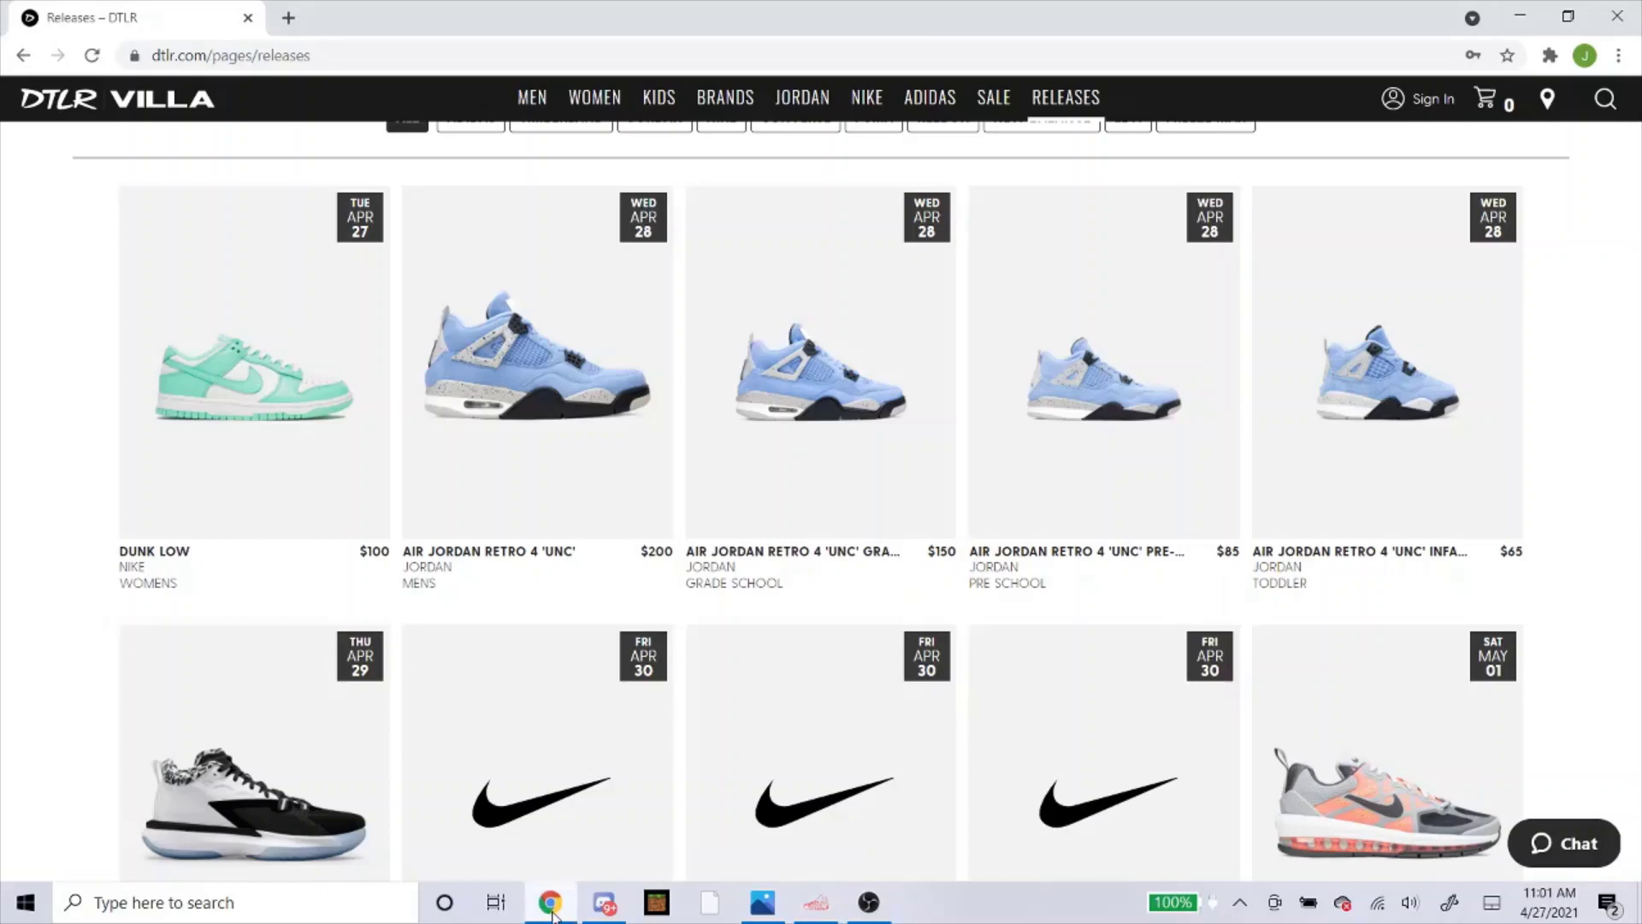
pyautogui.click(552, 907)
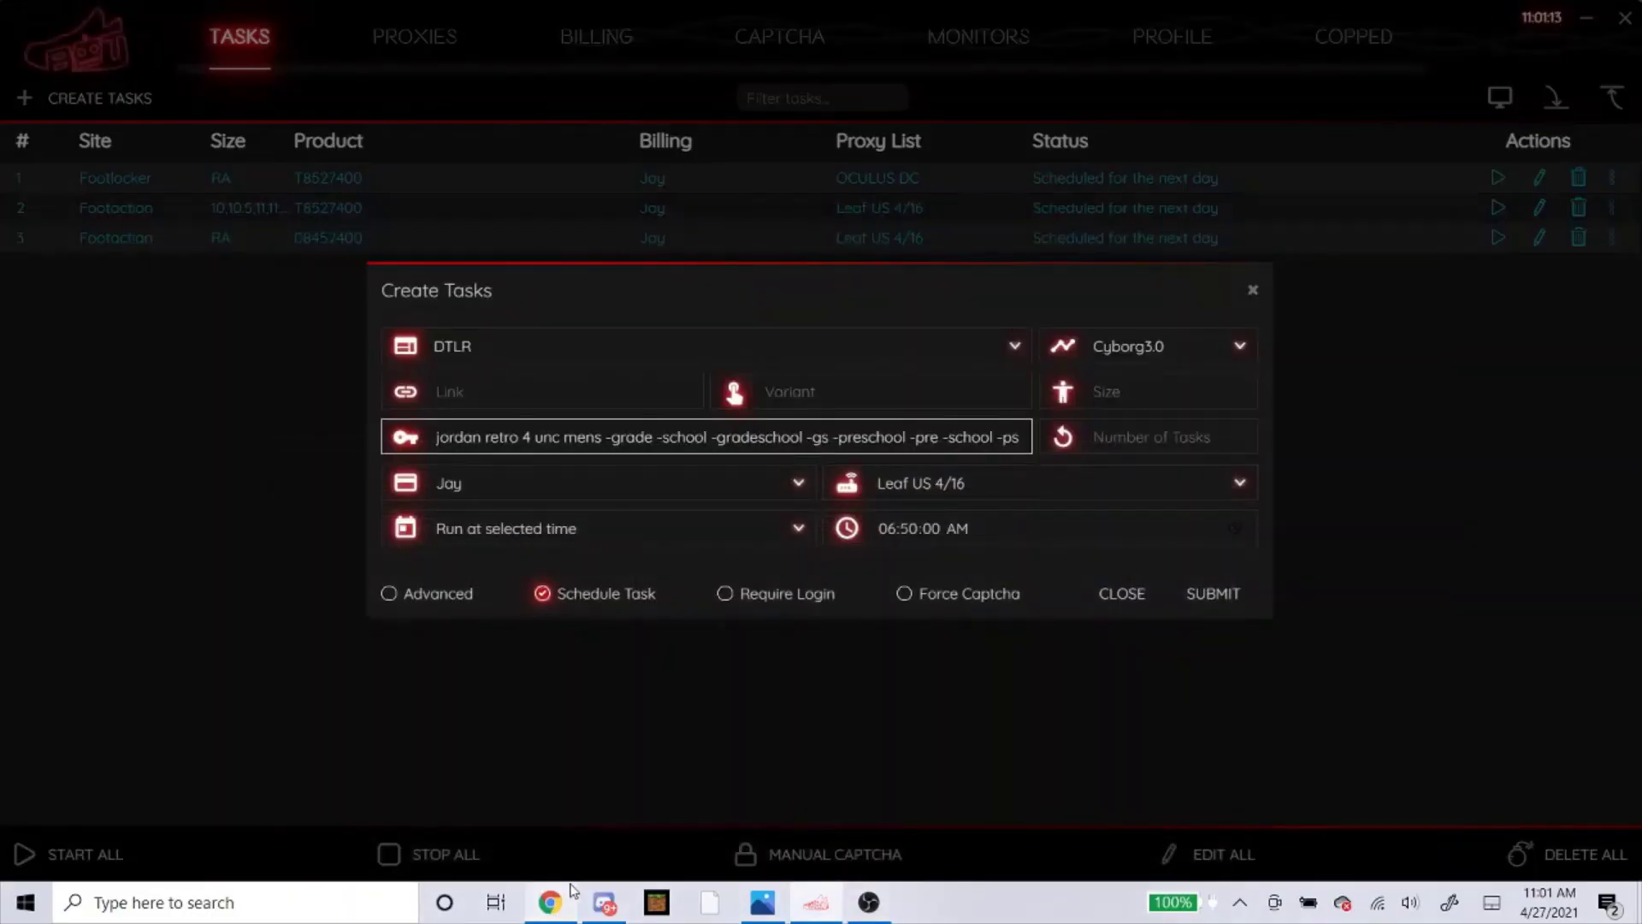
pyautogui.press('BackSpace')
pyautogui.press('BackSpace')
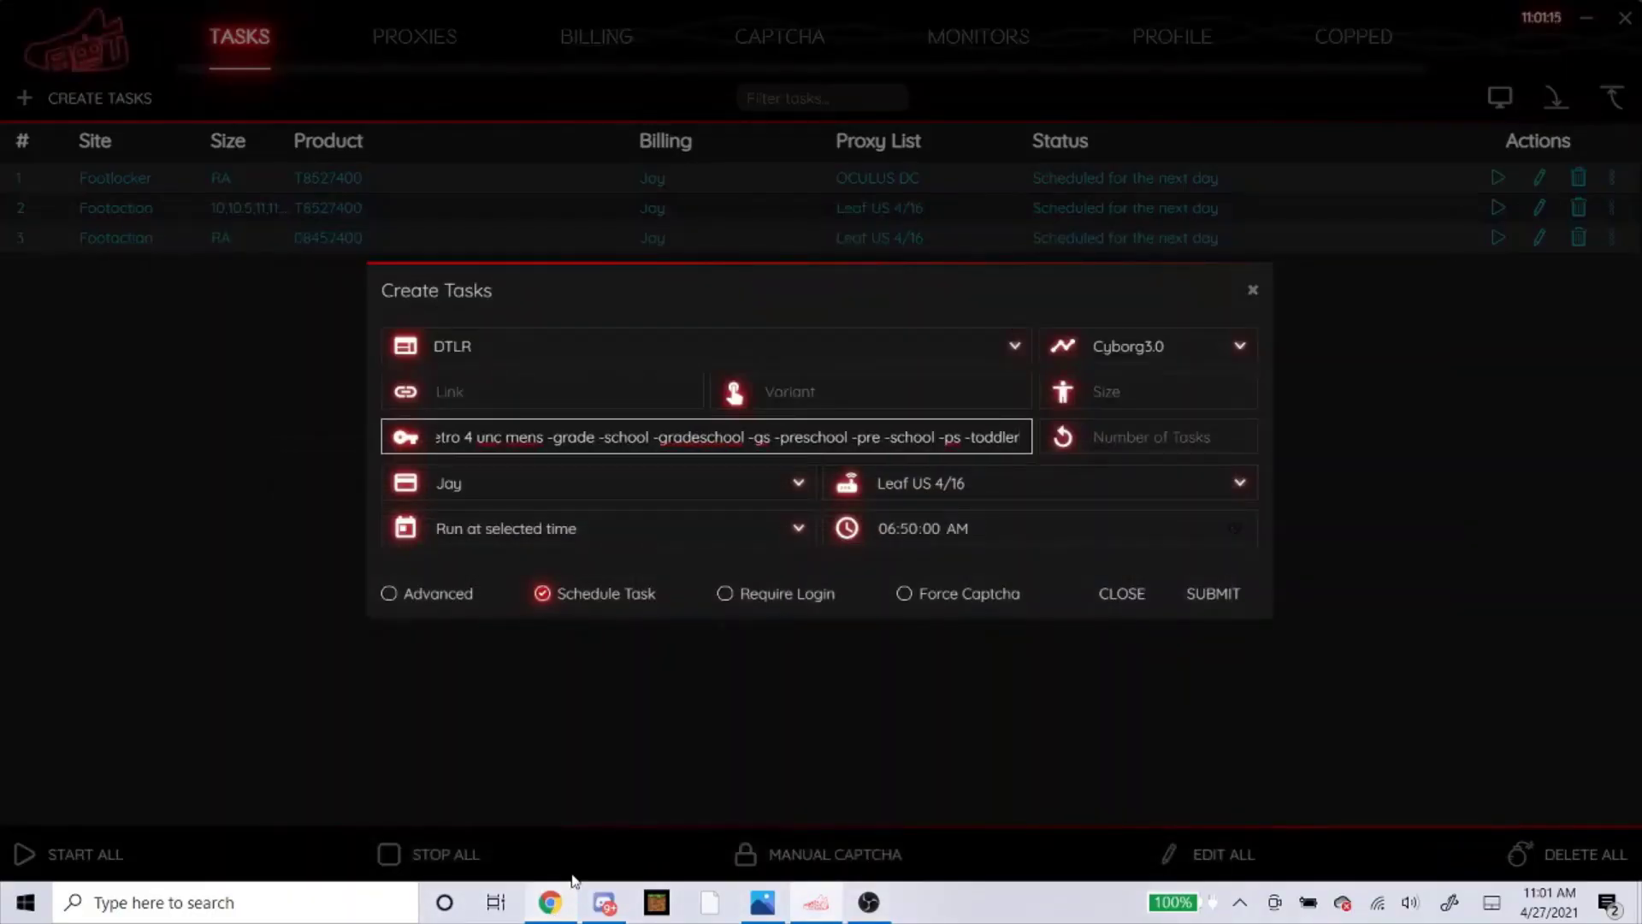
# Step: Enter sizes 8, 8.5, 9, 9.5, 10, 10.5, 11, 11.5, 12 for the DTLR task
pyautogui.click(1151, 399)
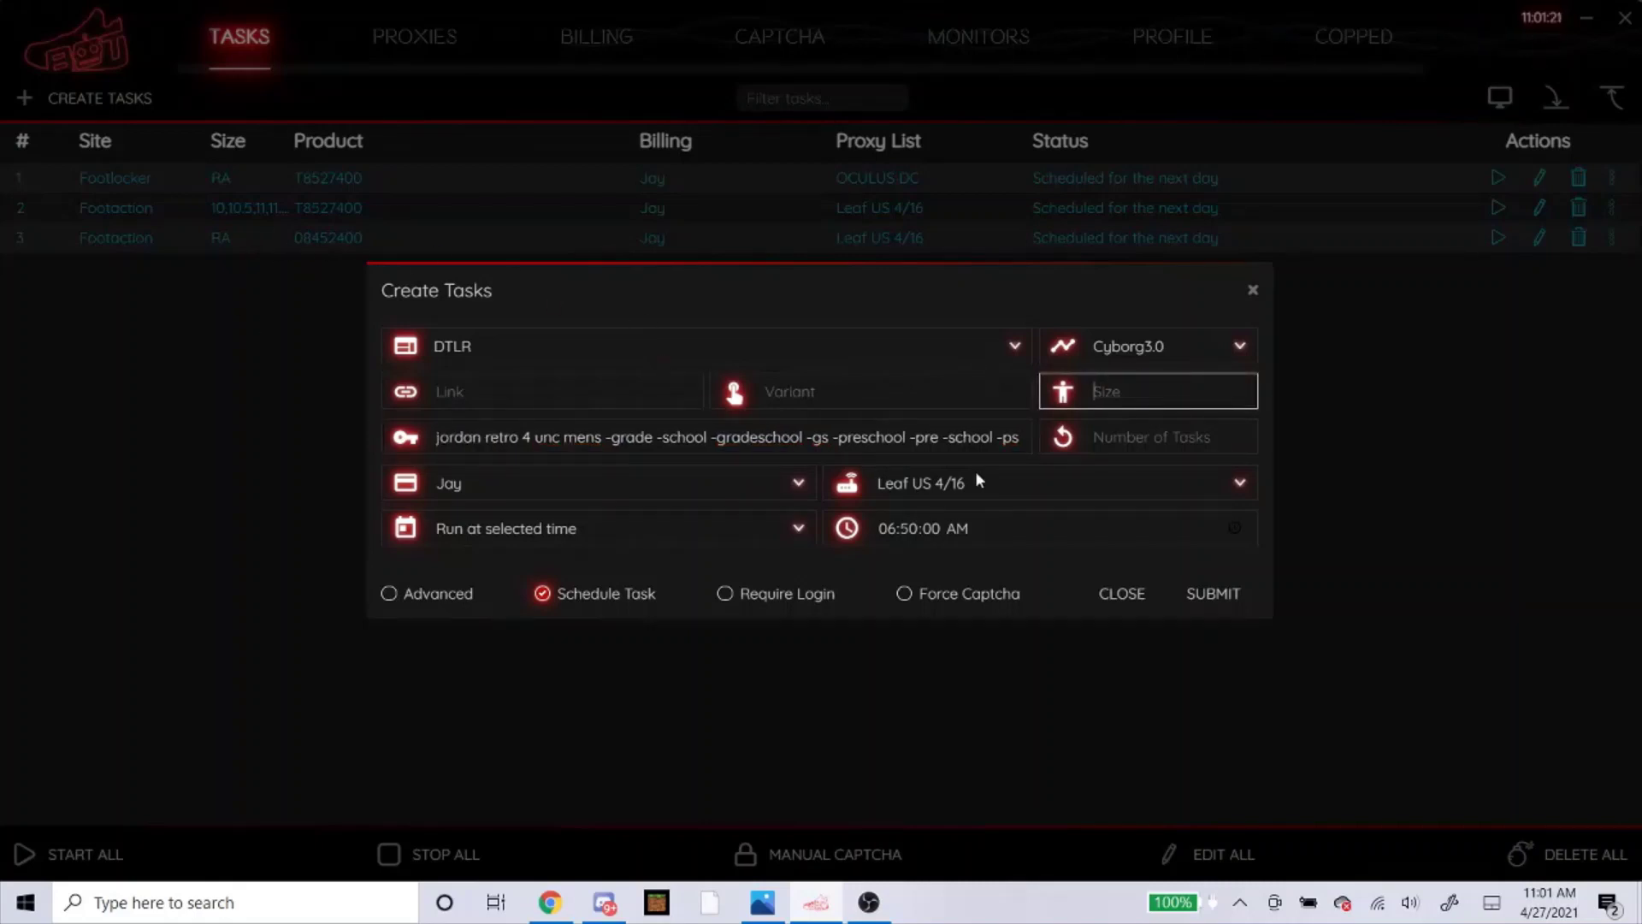
pyautogui.write('8,8.5,9,9.5,10,1')
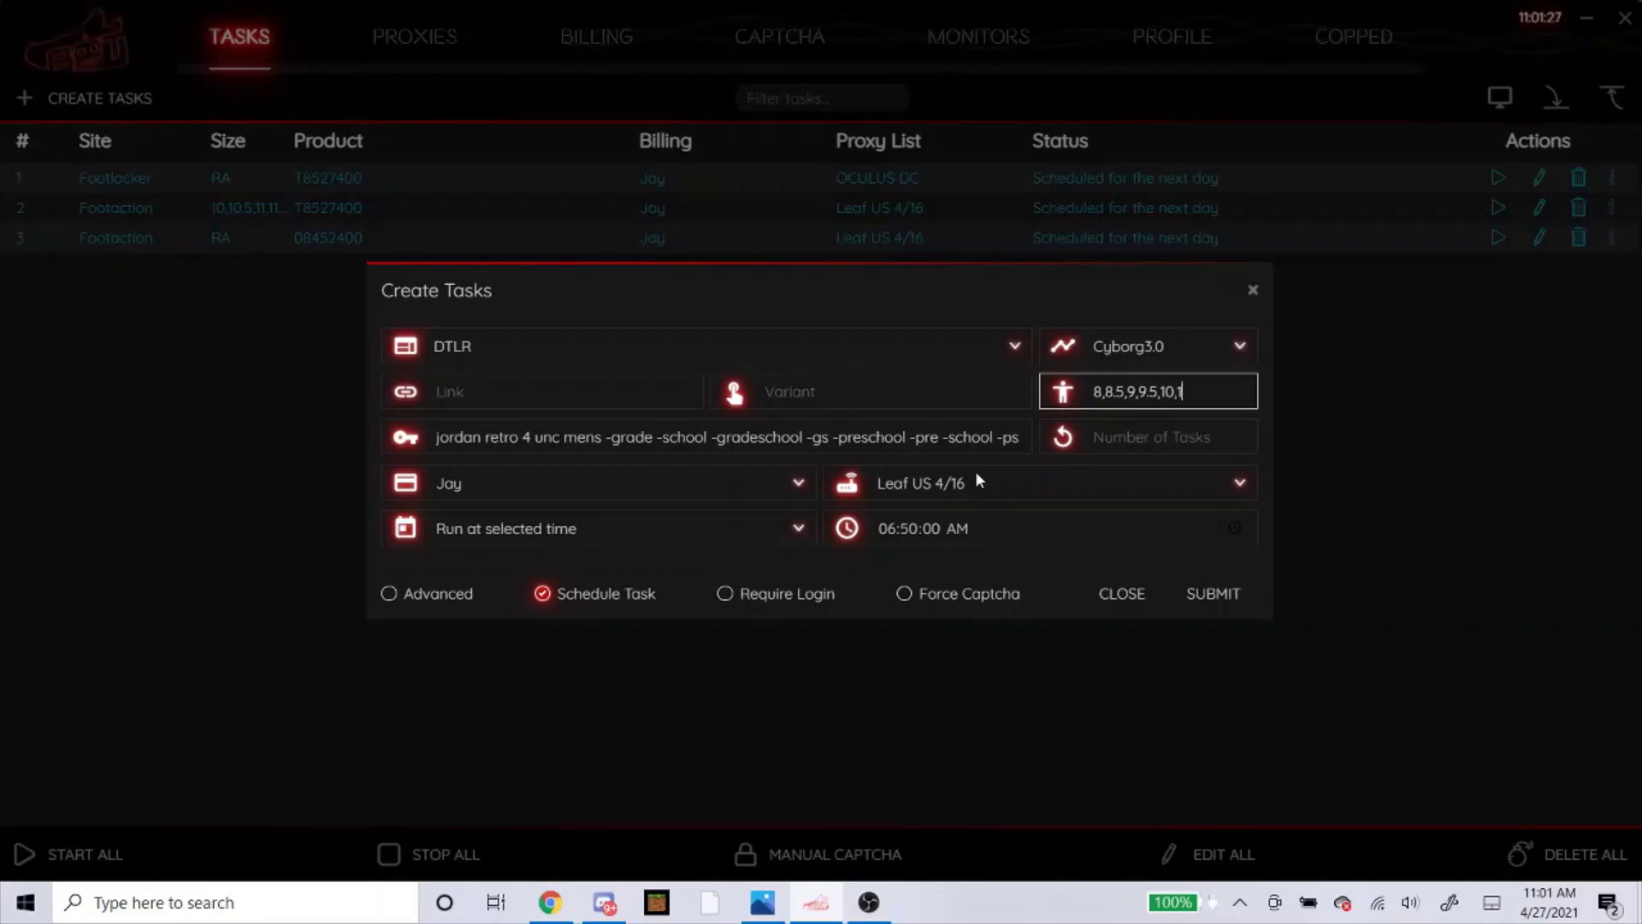
pyautogui.write('0.5,11,11.5,12')
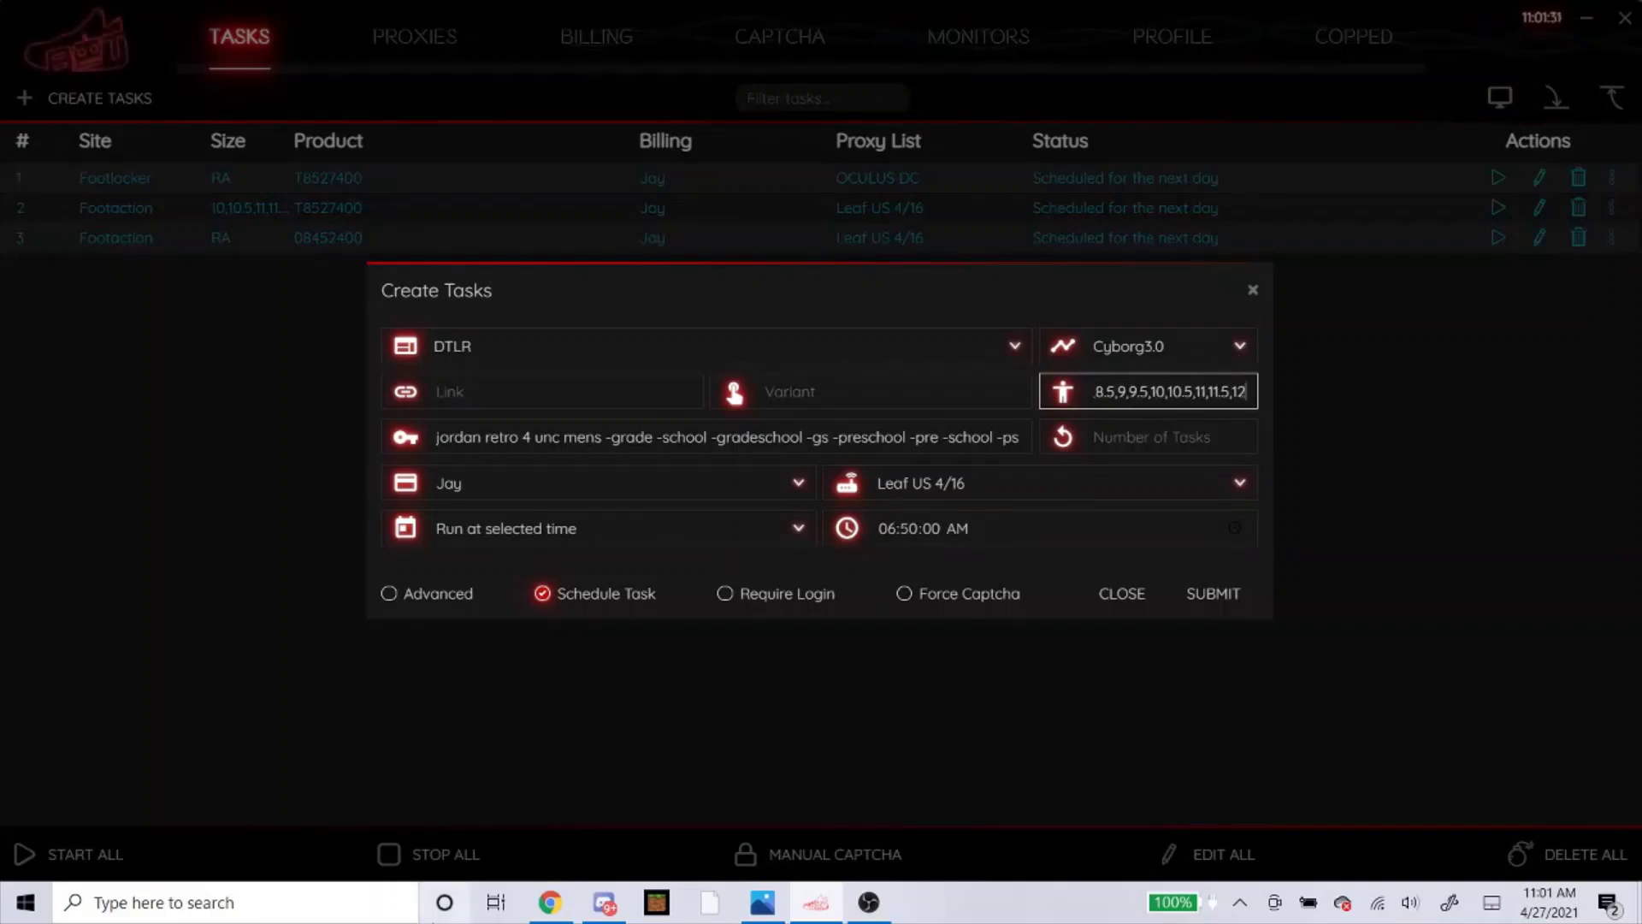
pyautogui.click(550, 902)
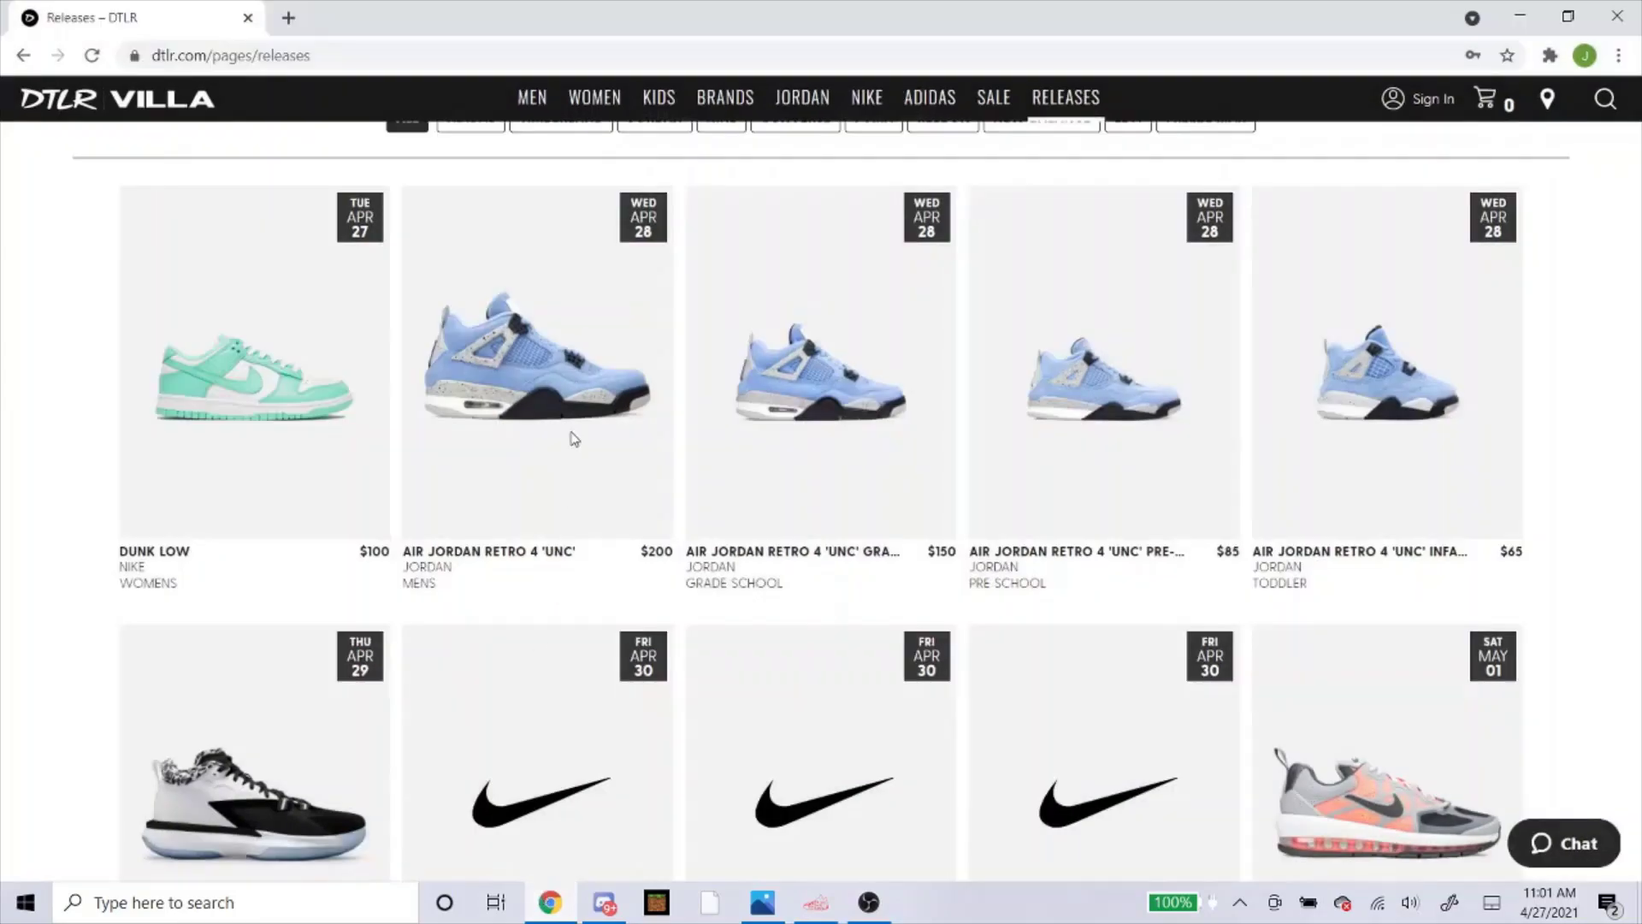
pyautogui.click(814, 902)
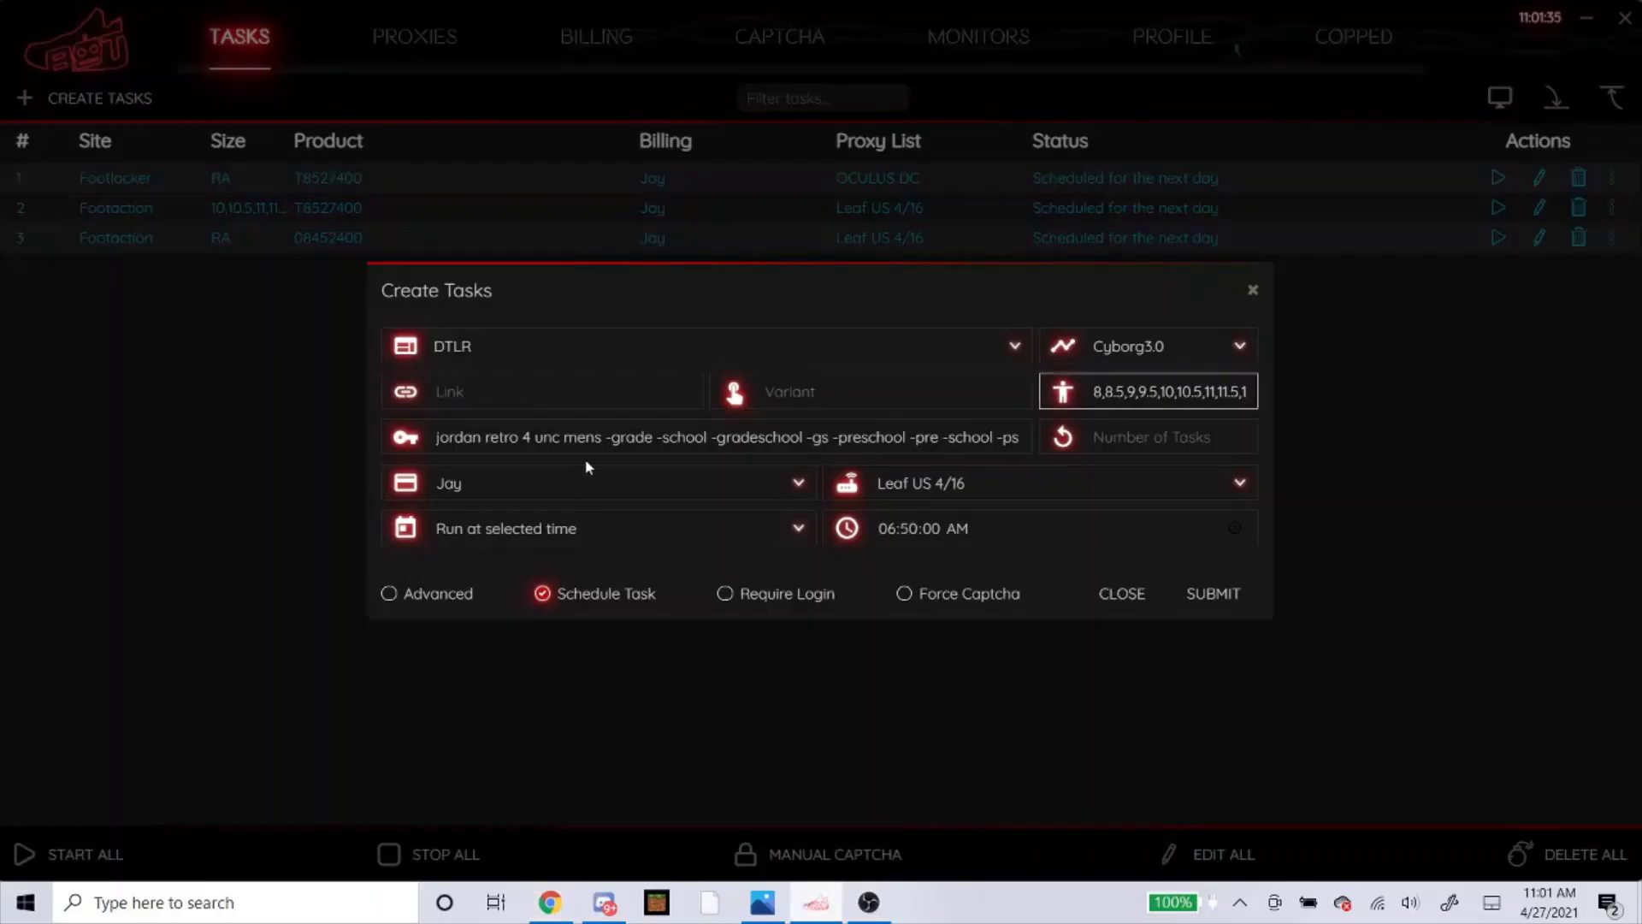
# Step: Set the DTLR task's proxy list to No Proxy
pyautogui.click(999, 473)
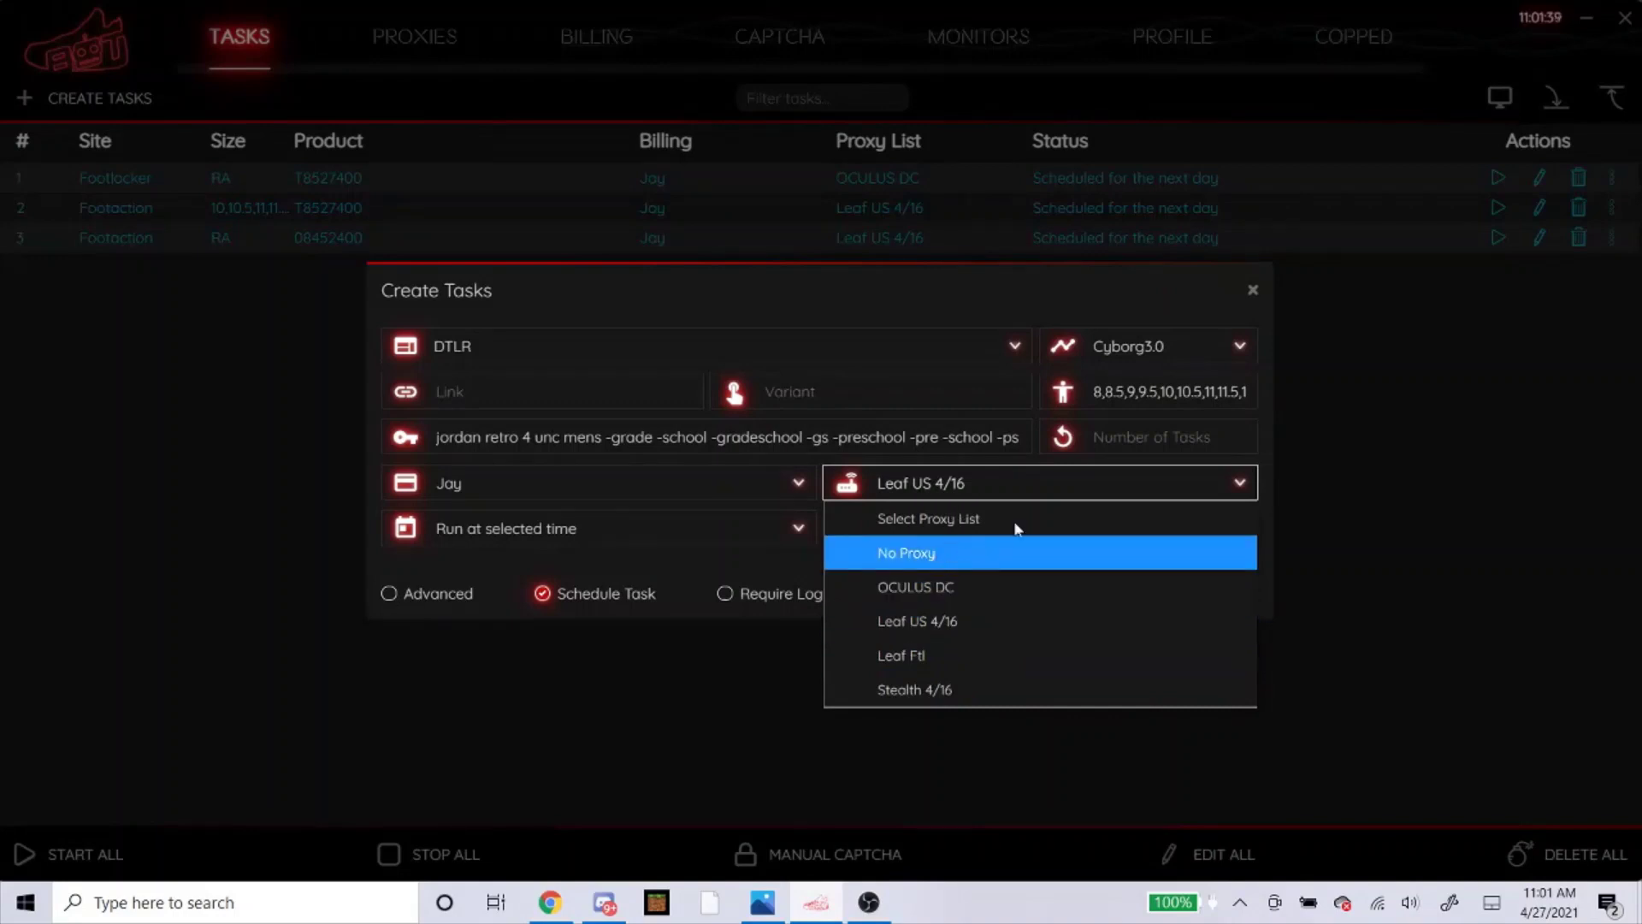
pyautogui.click(976, 586)
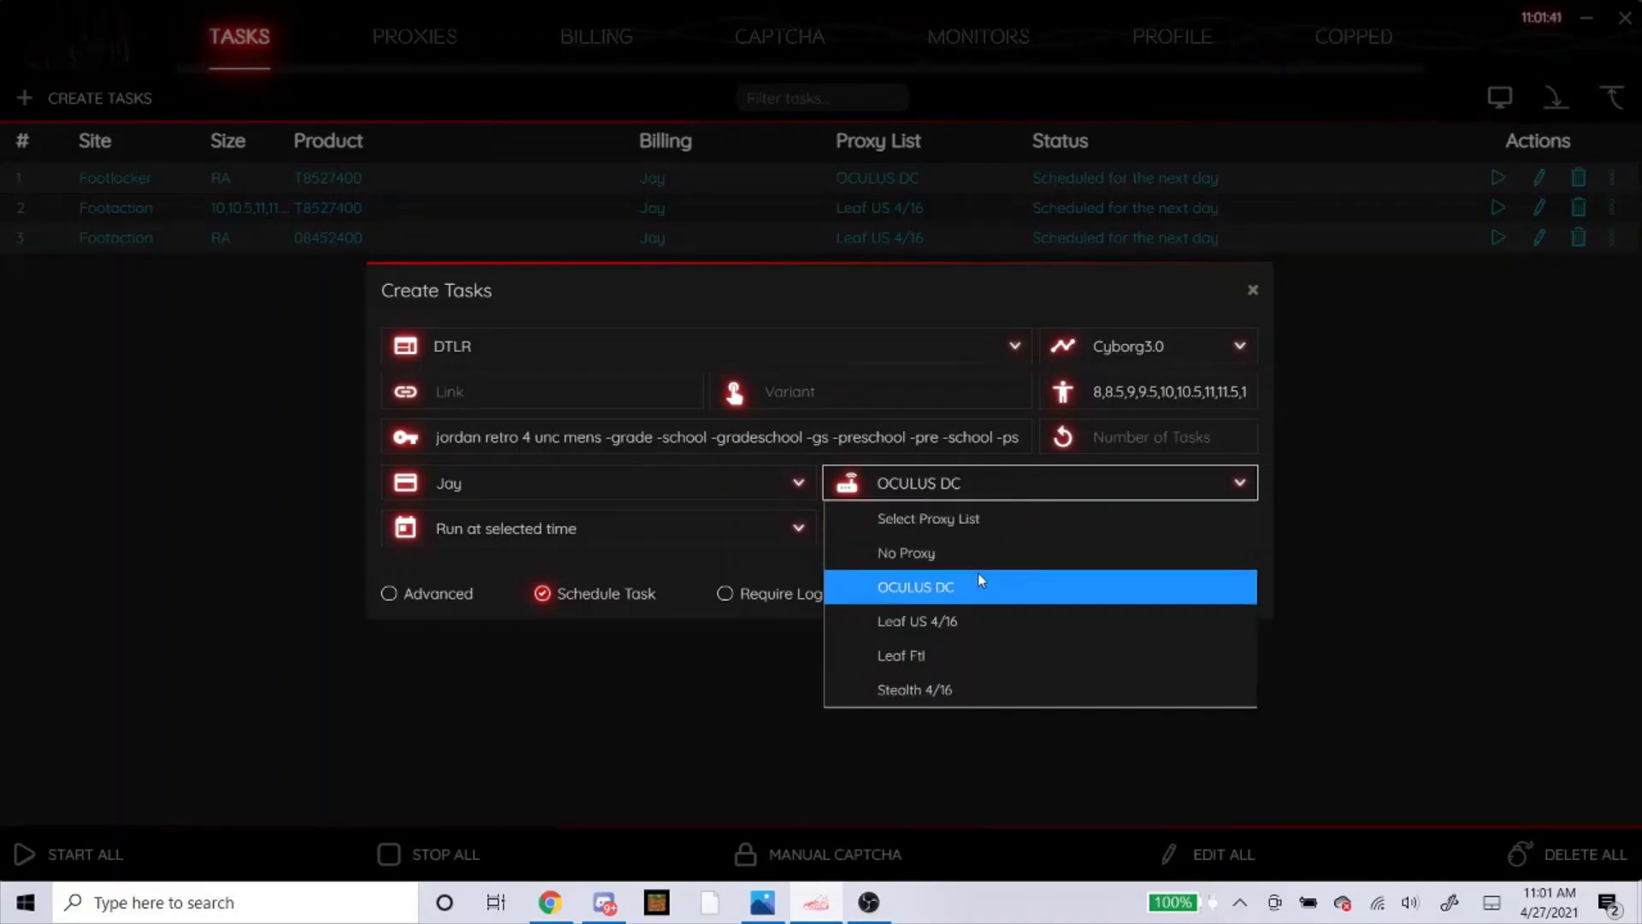
pyautogui.click(984, 552)
pyautogui.click(1016, 486)
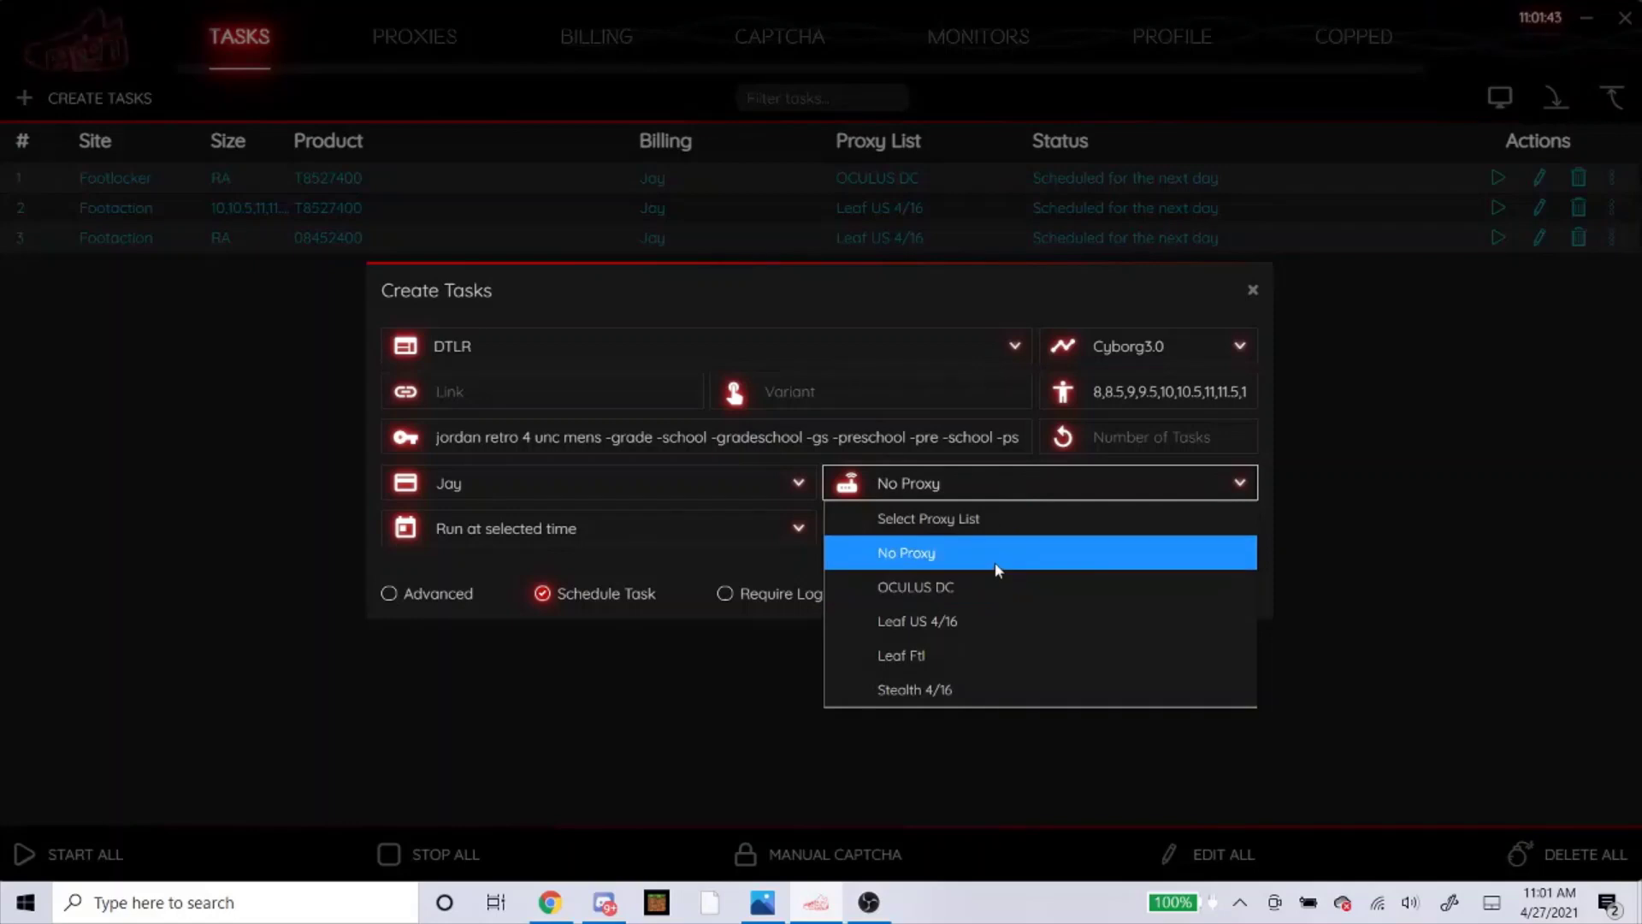
pyautogui.click(1000, 561)
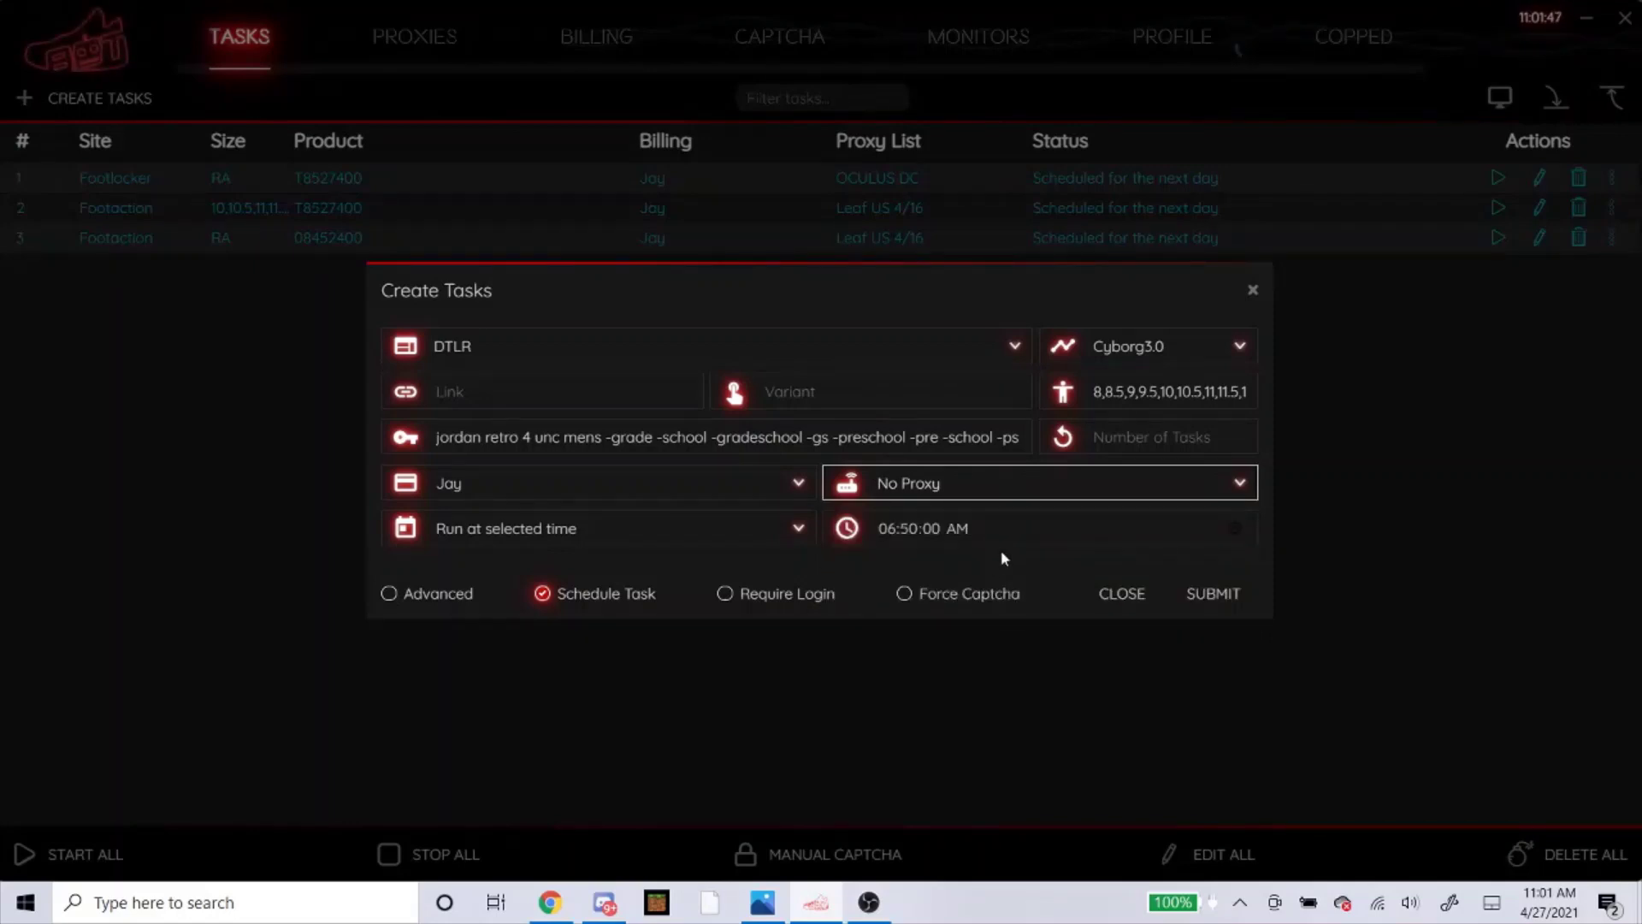
# Step: Schedule the DTLR task for 06:58 AM with monitor and restock timeouts of 3000, and submit it
pyautogui.click(907, 528)
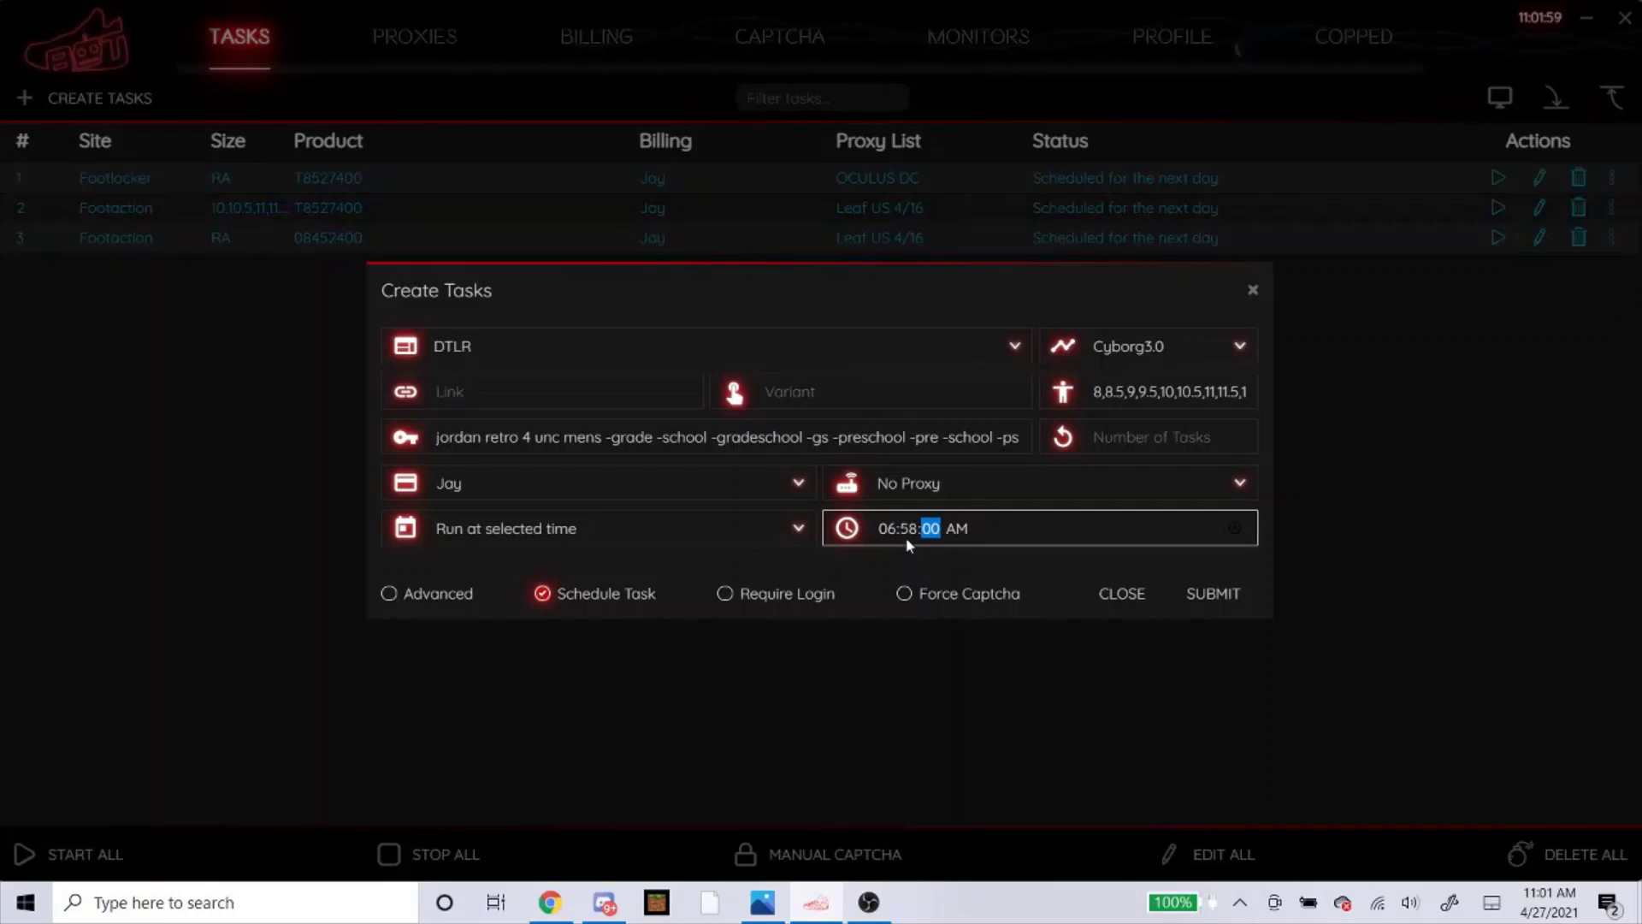
pyautogui.click(454, 594)
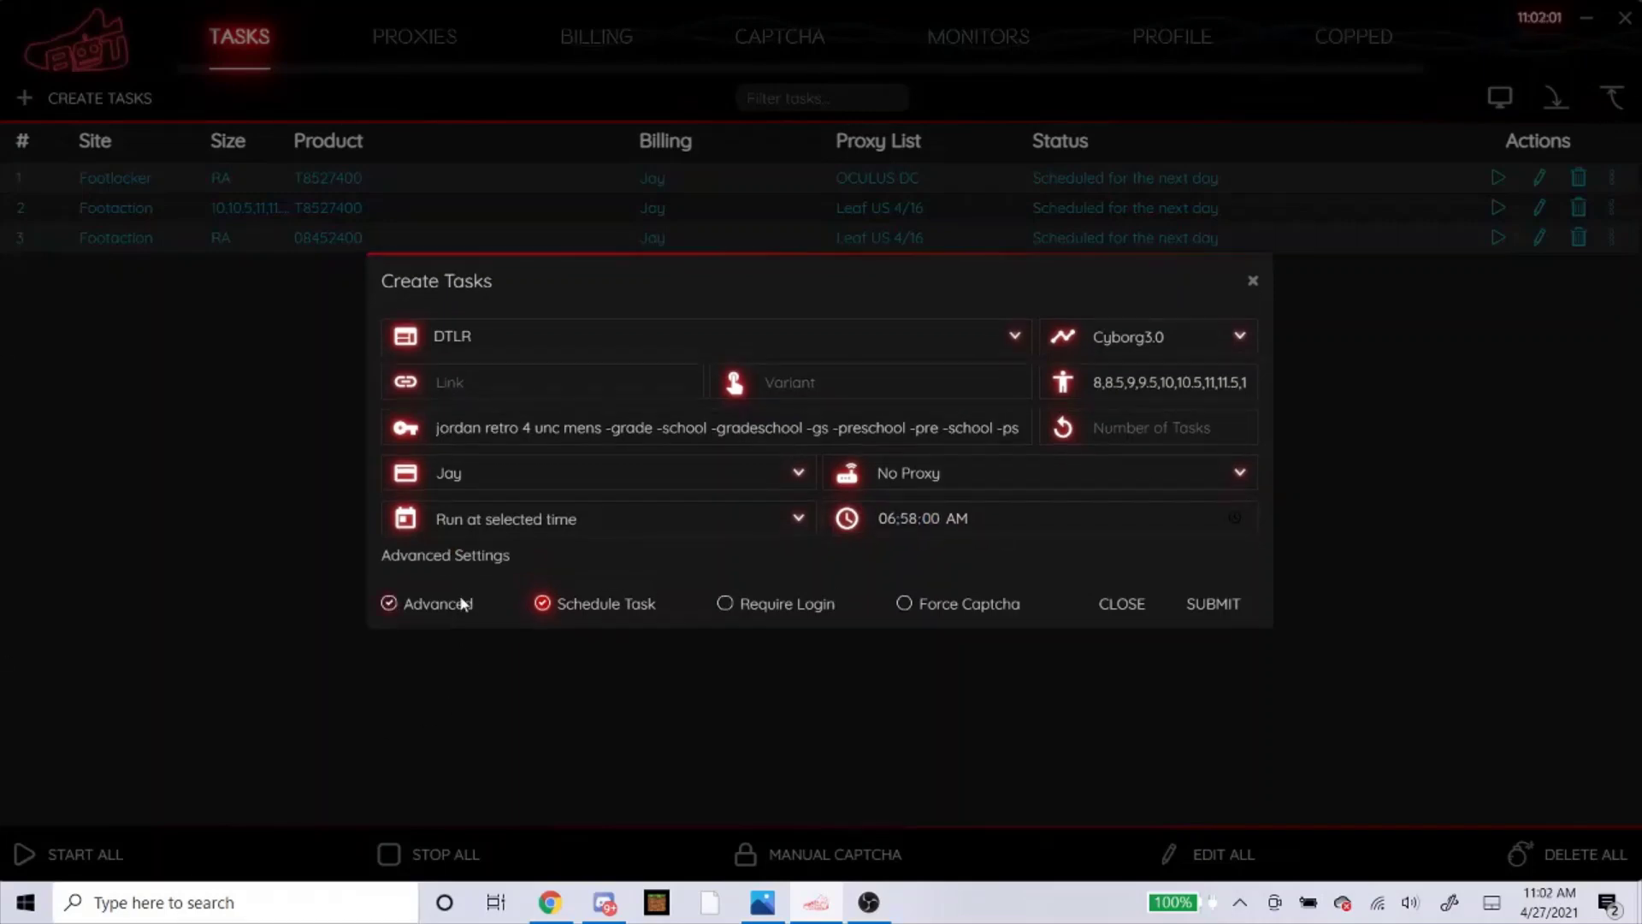
pyautogui.click(500, 530)
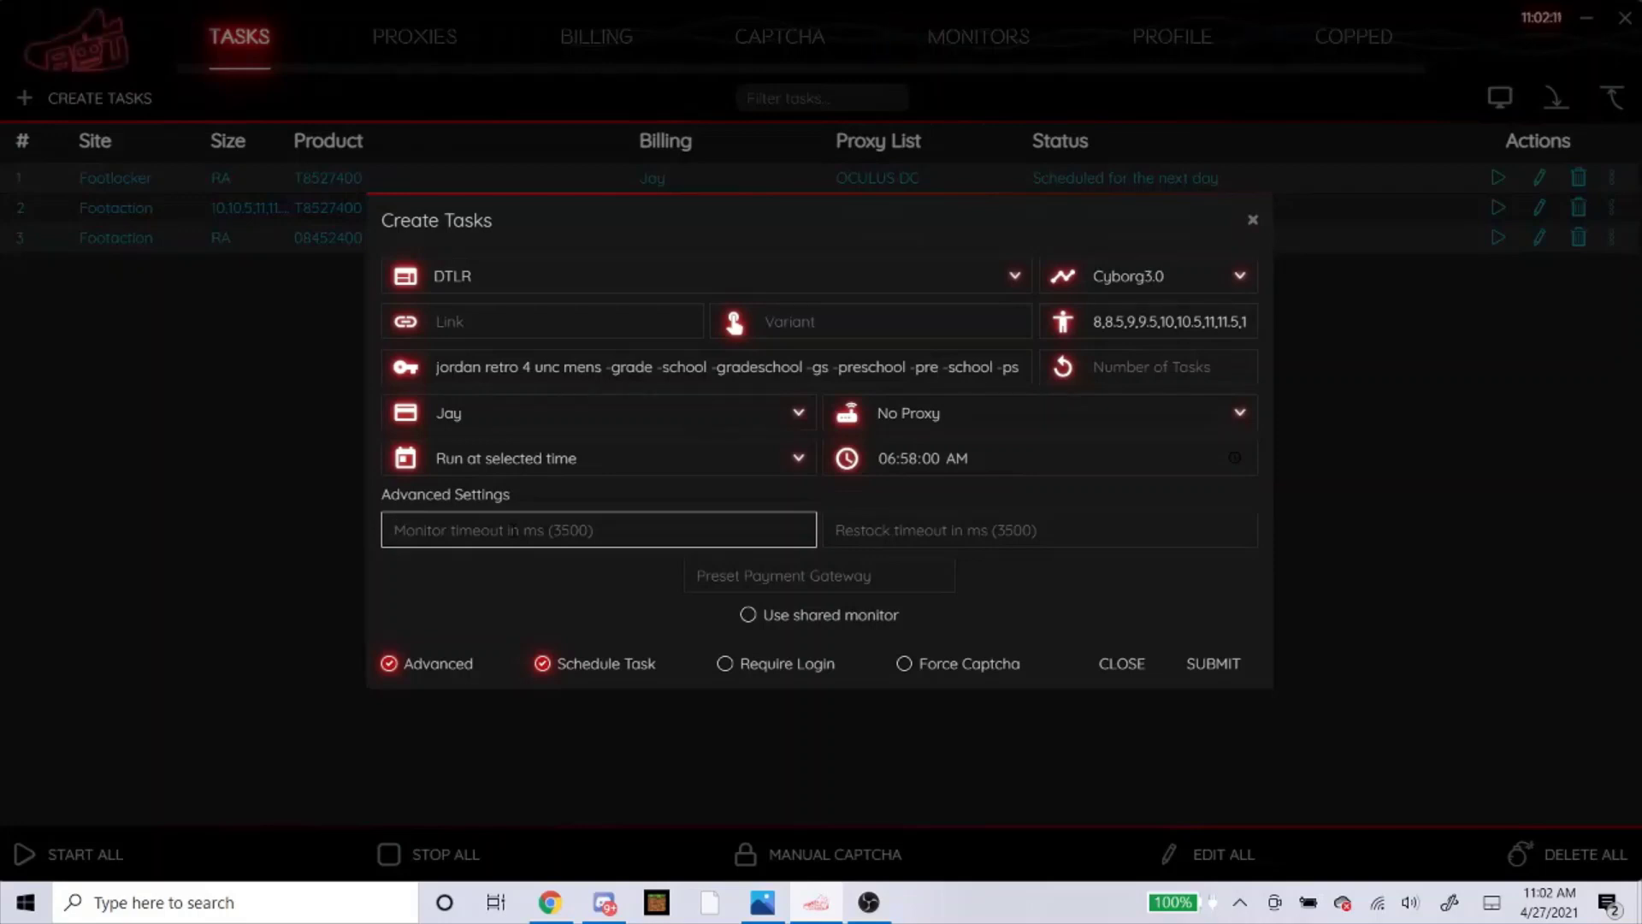
pyautogui.write('3000')
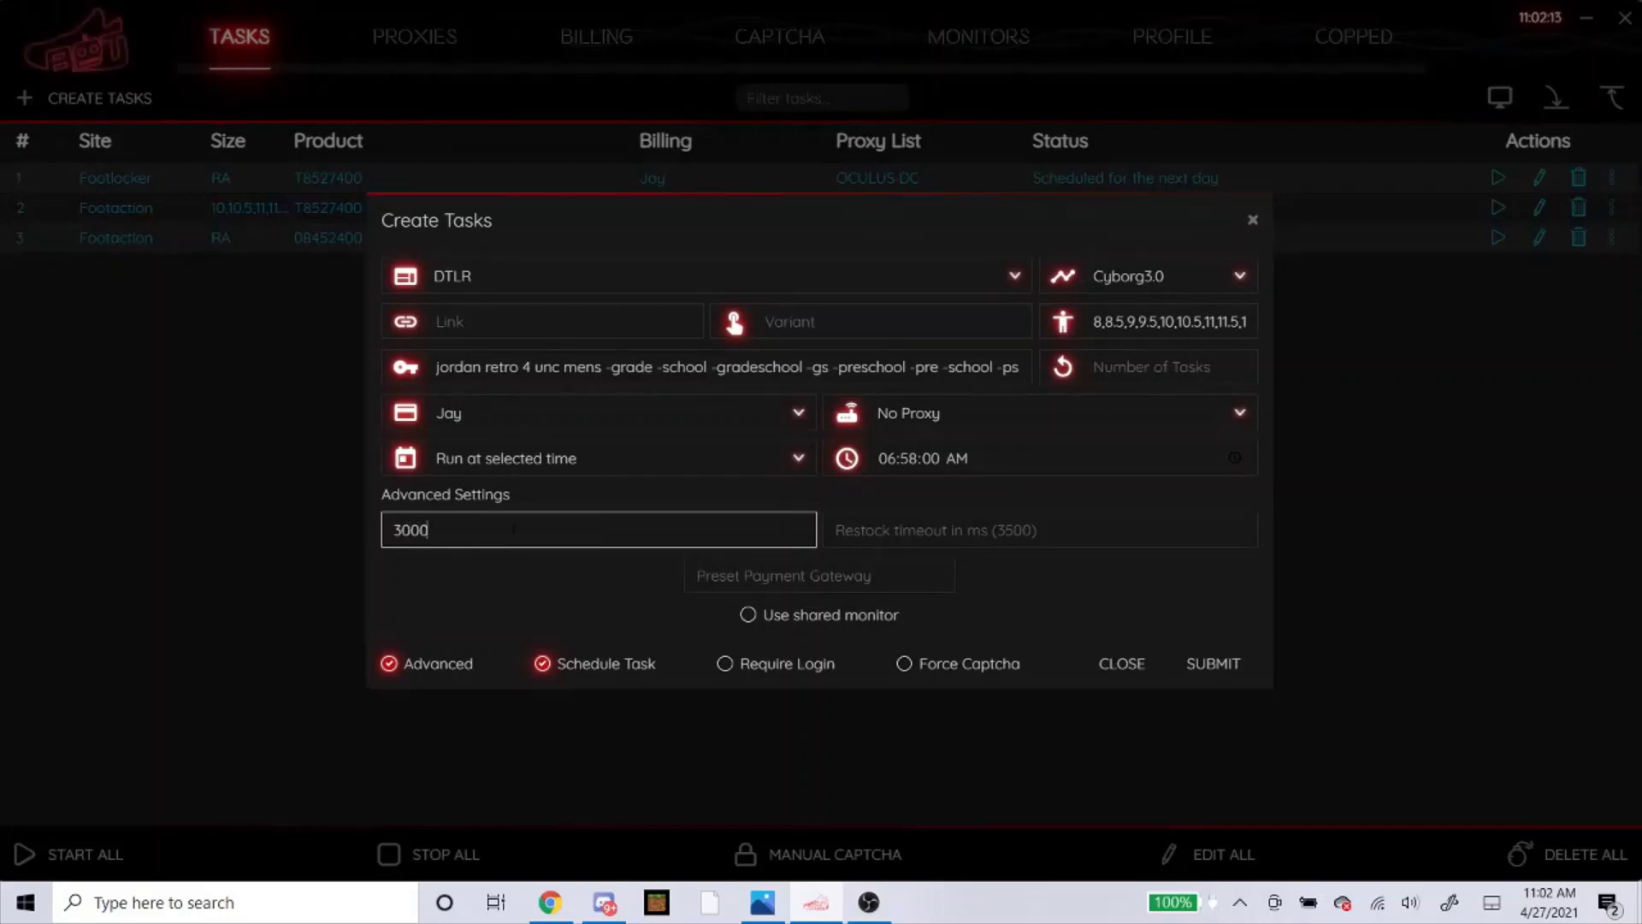
pyautogui.click(838, 530)
pyautogui.write('3000')
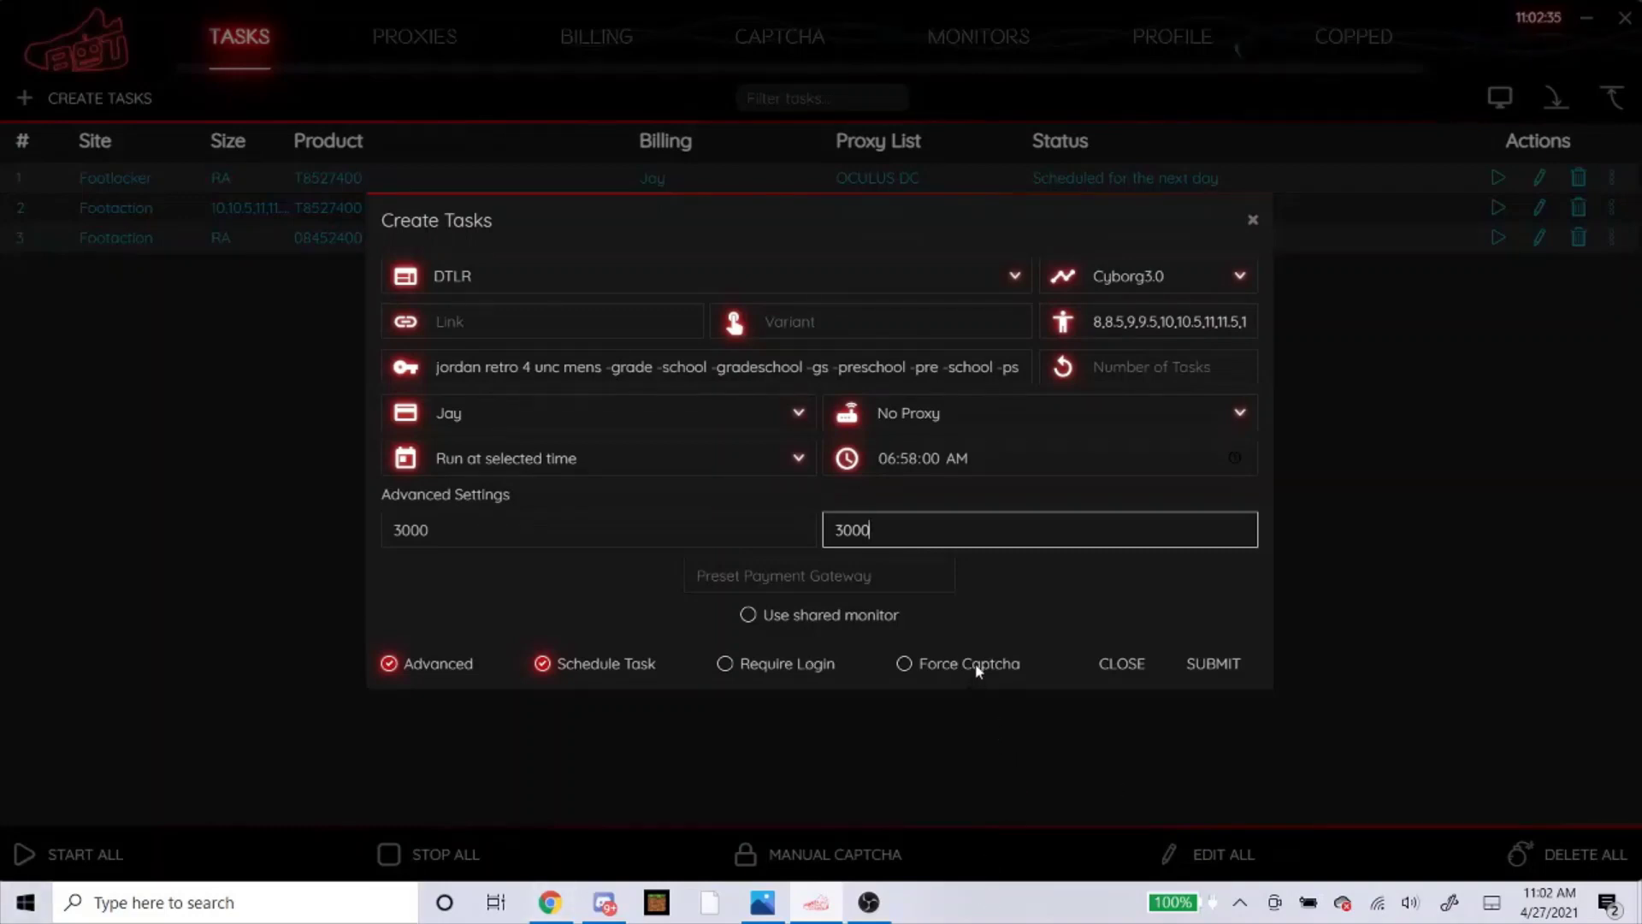
pyautogui.click(1033, 598)
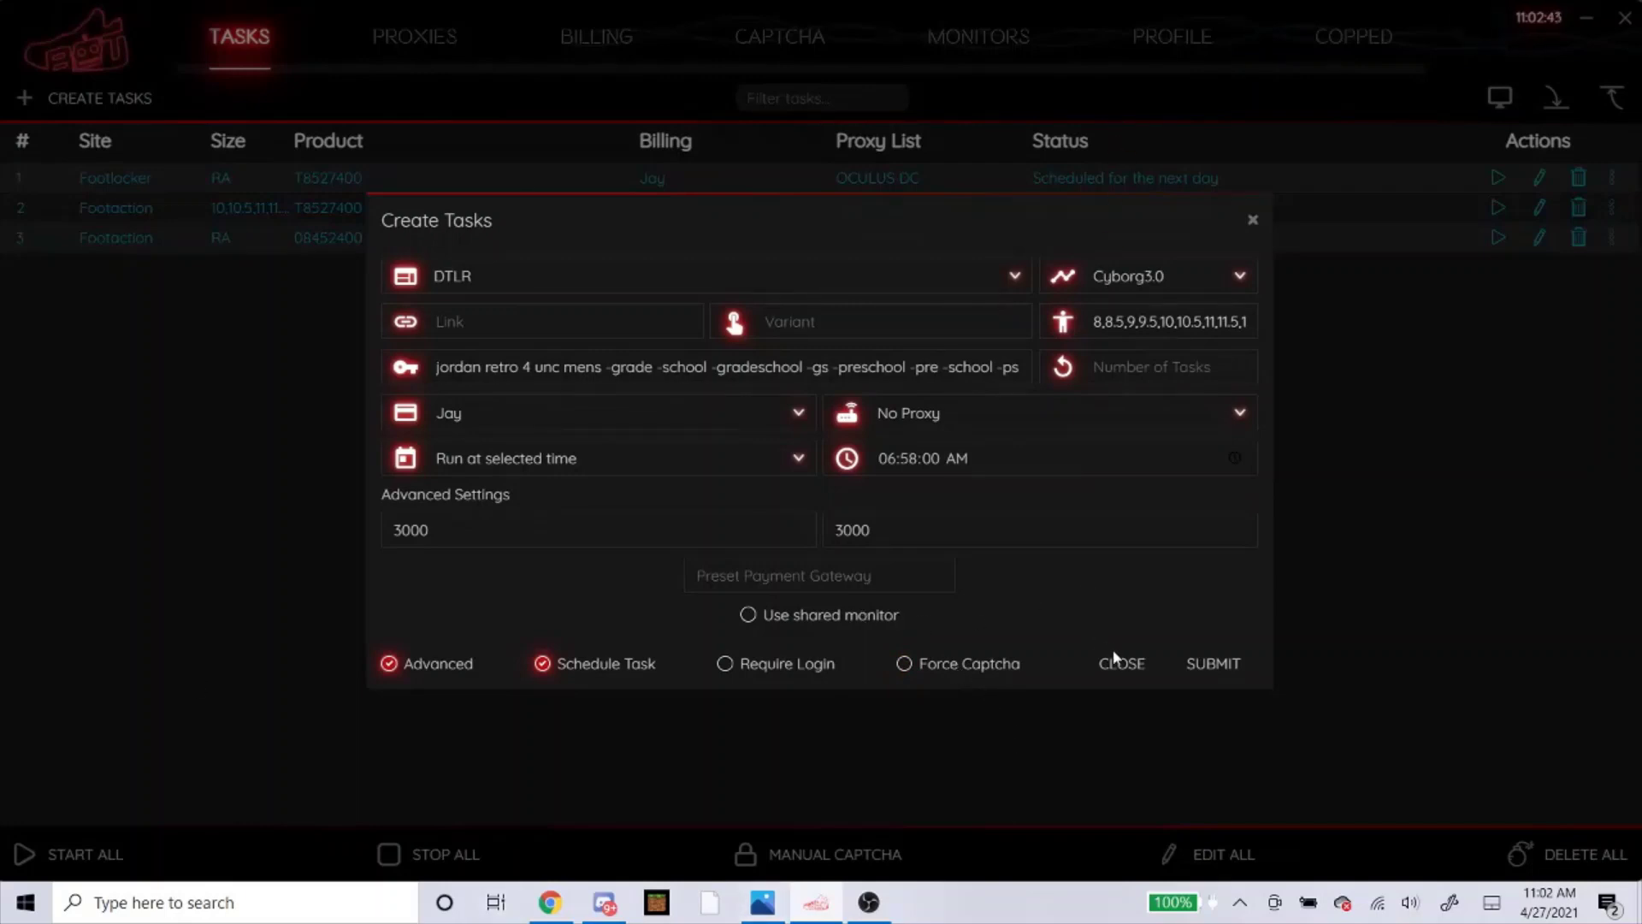
pyautogui.click(1216, 663)
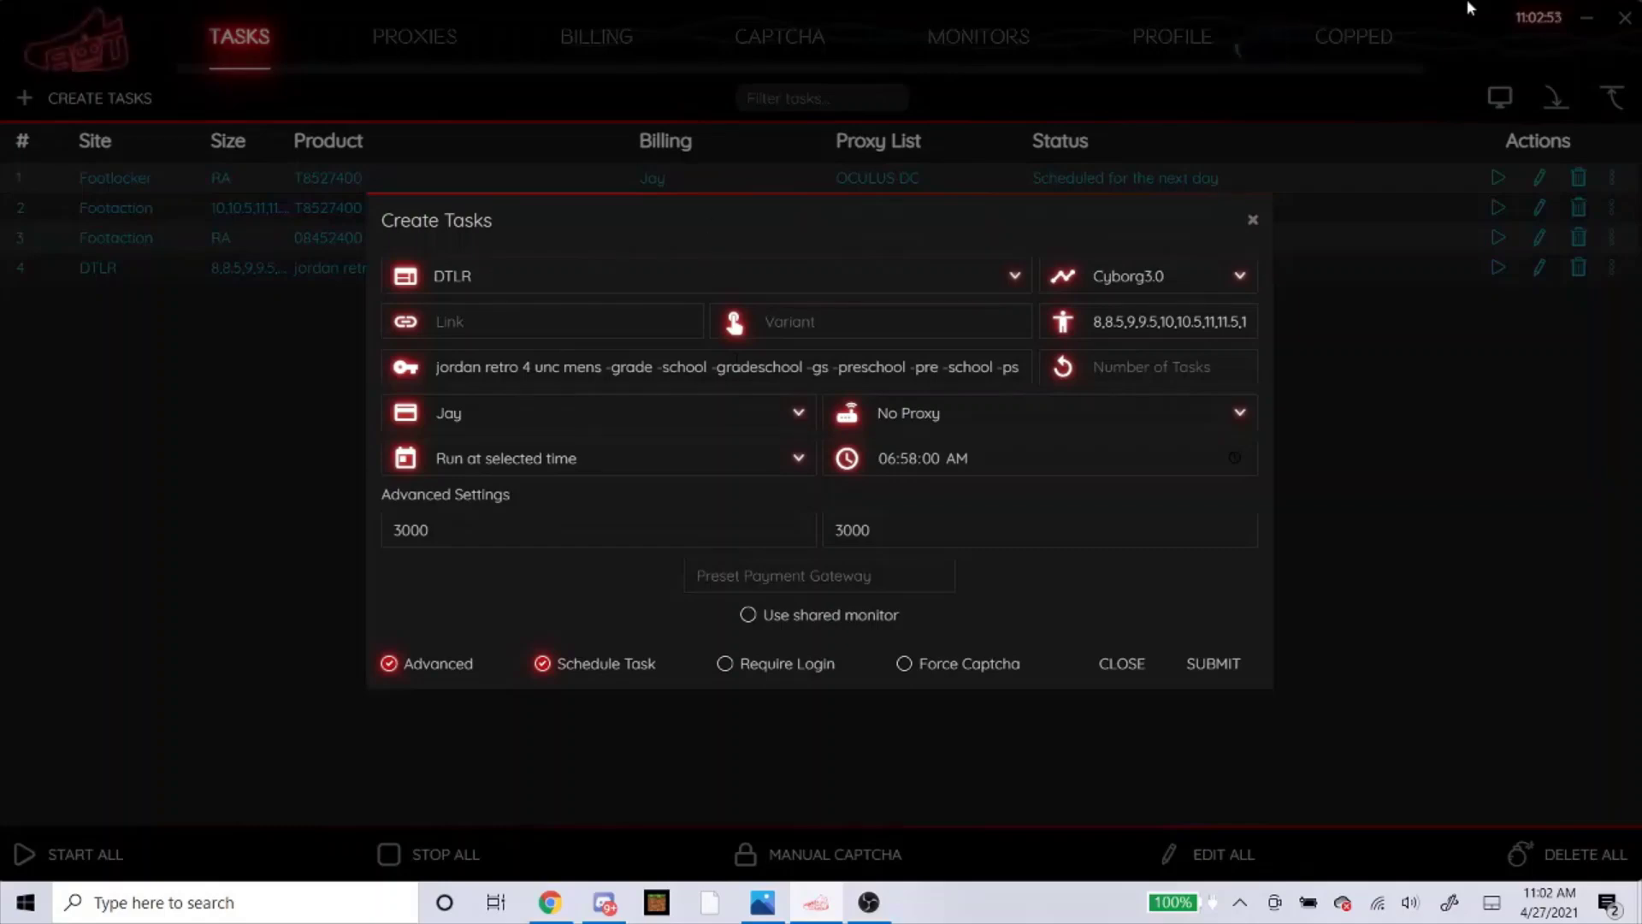
# Step: Go to shoepalace.com Releases and open the Air Jordan 4 Retro SE page
pyautogui.click(550, 903)
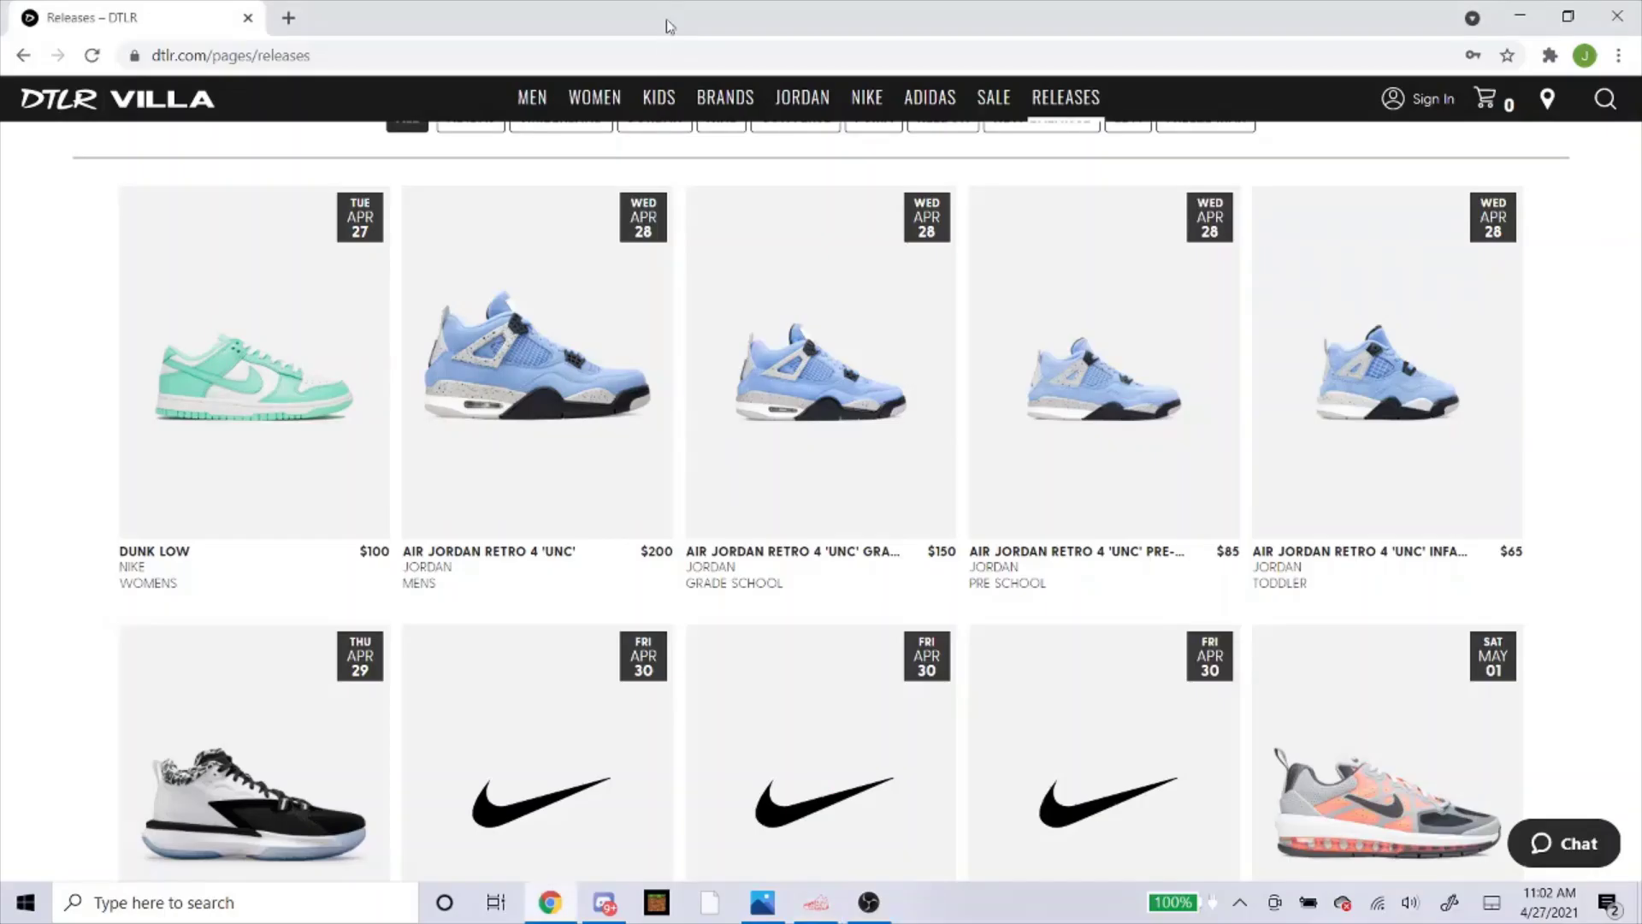
pyautogui.click(662, 51)
pyautogui.write('shoepalace.com')
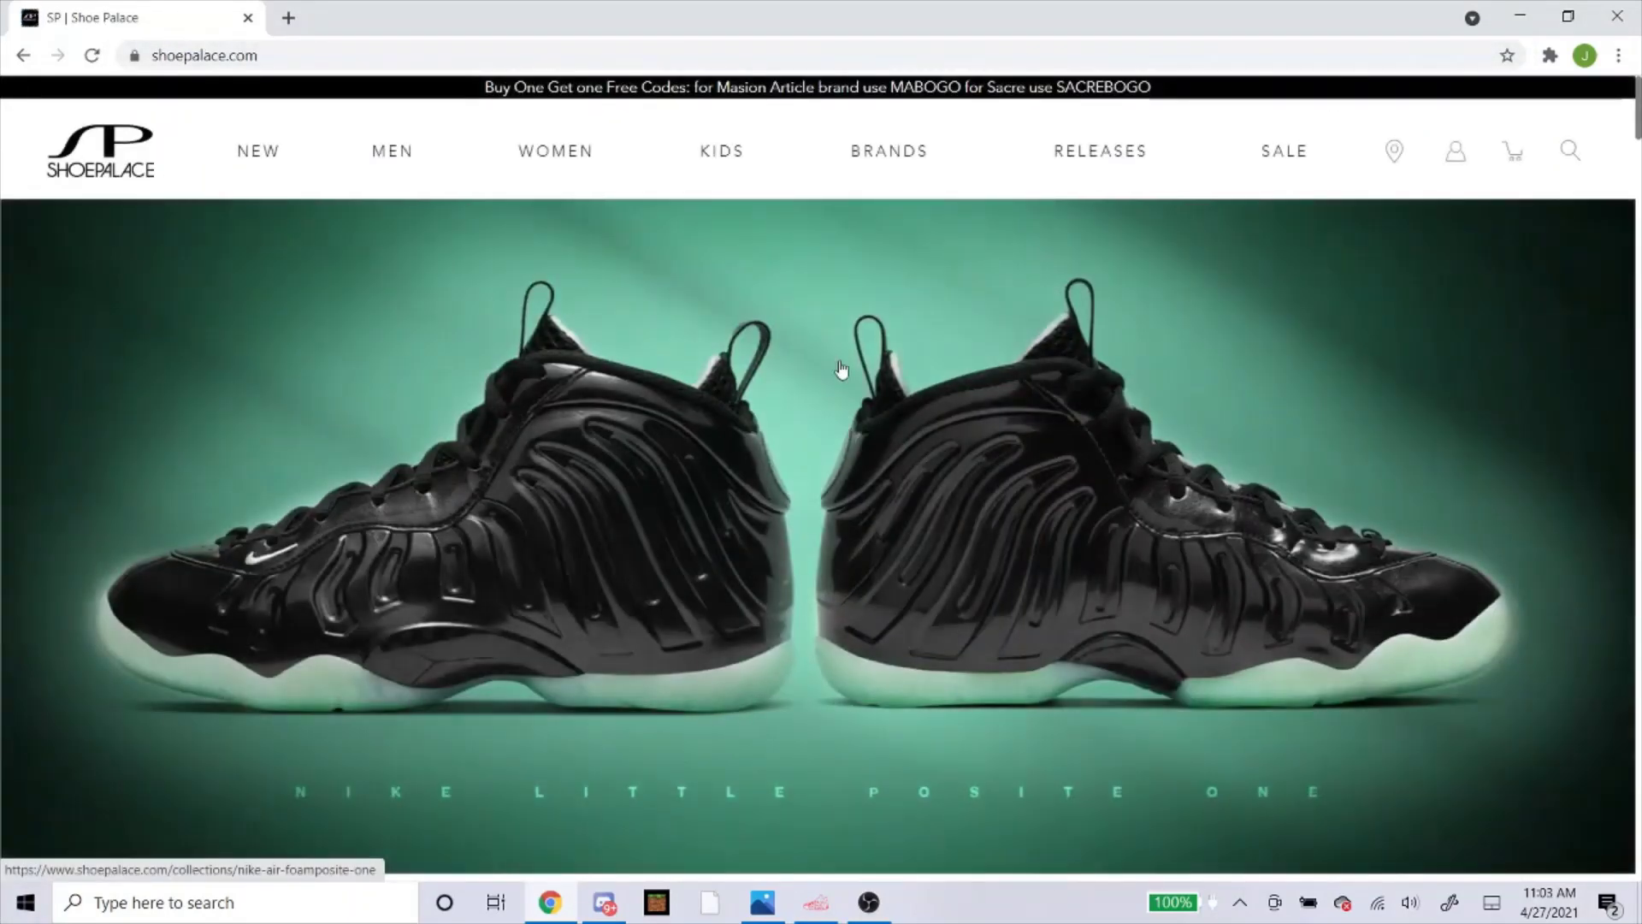
pyautogui.click(1109, 152)
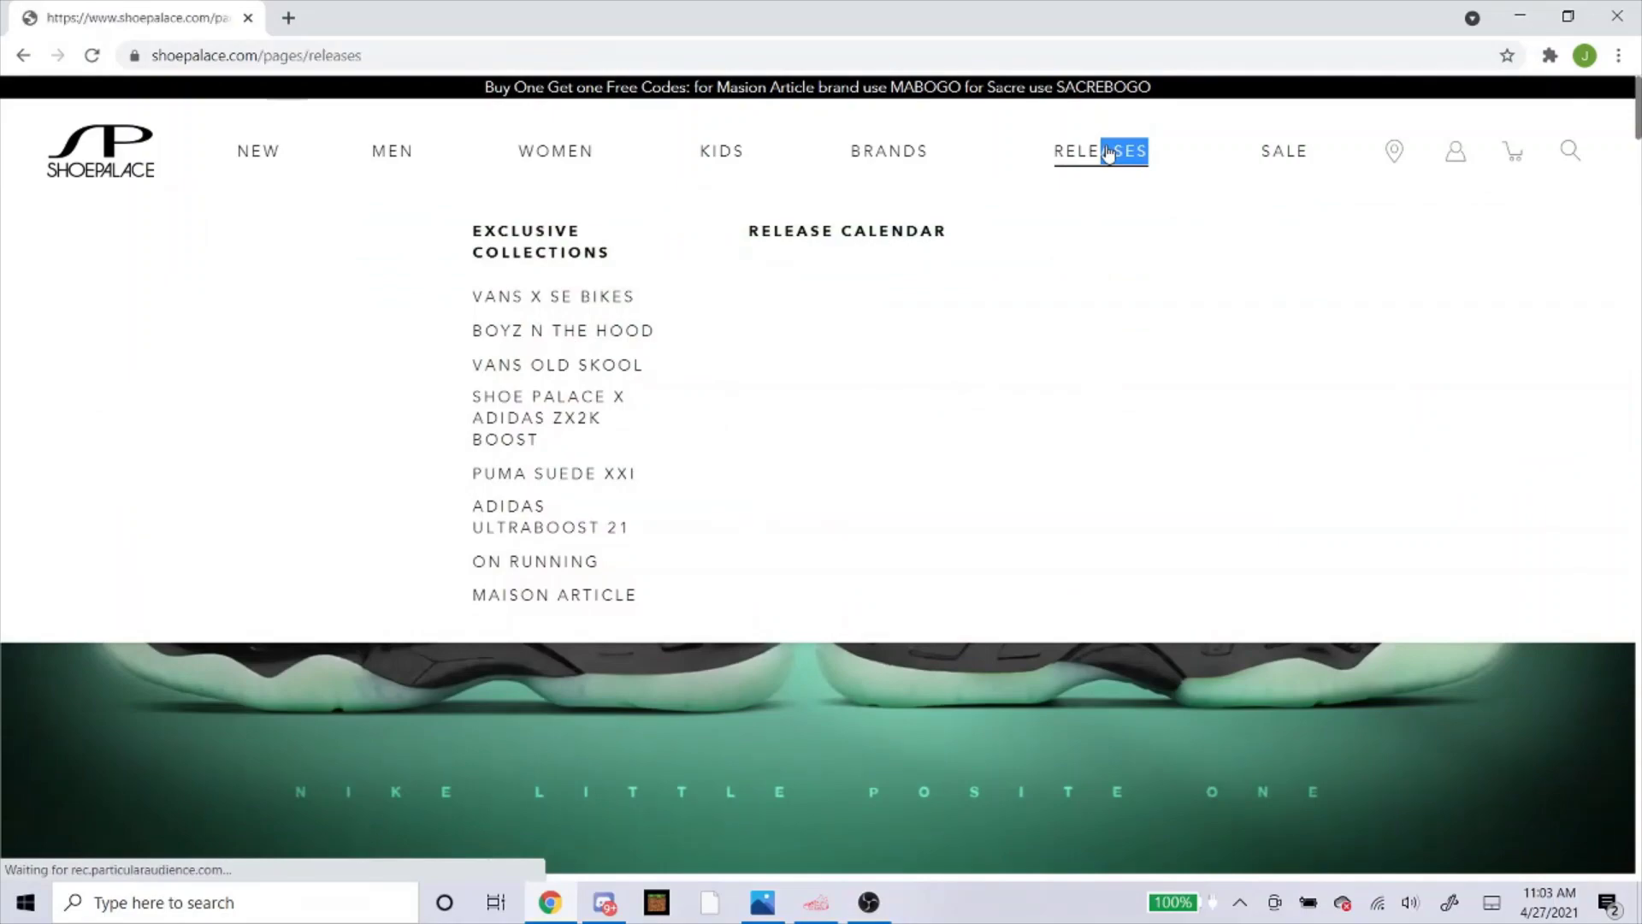
pyautogui.scroll(-7, 907, 291)
pyautogui.scroll(-3, 879, 321)
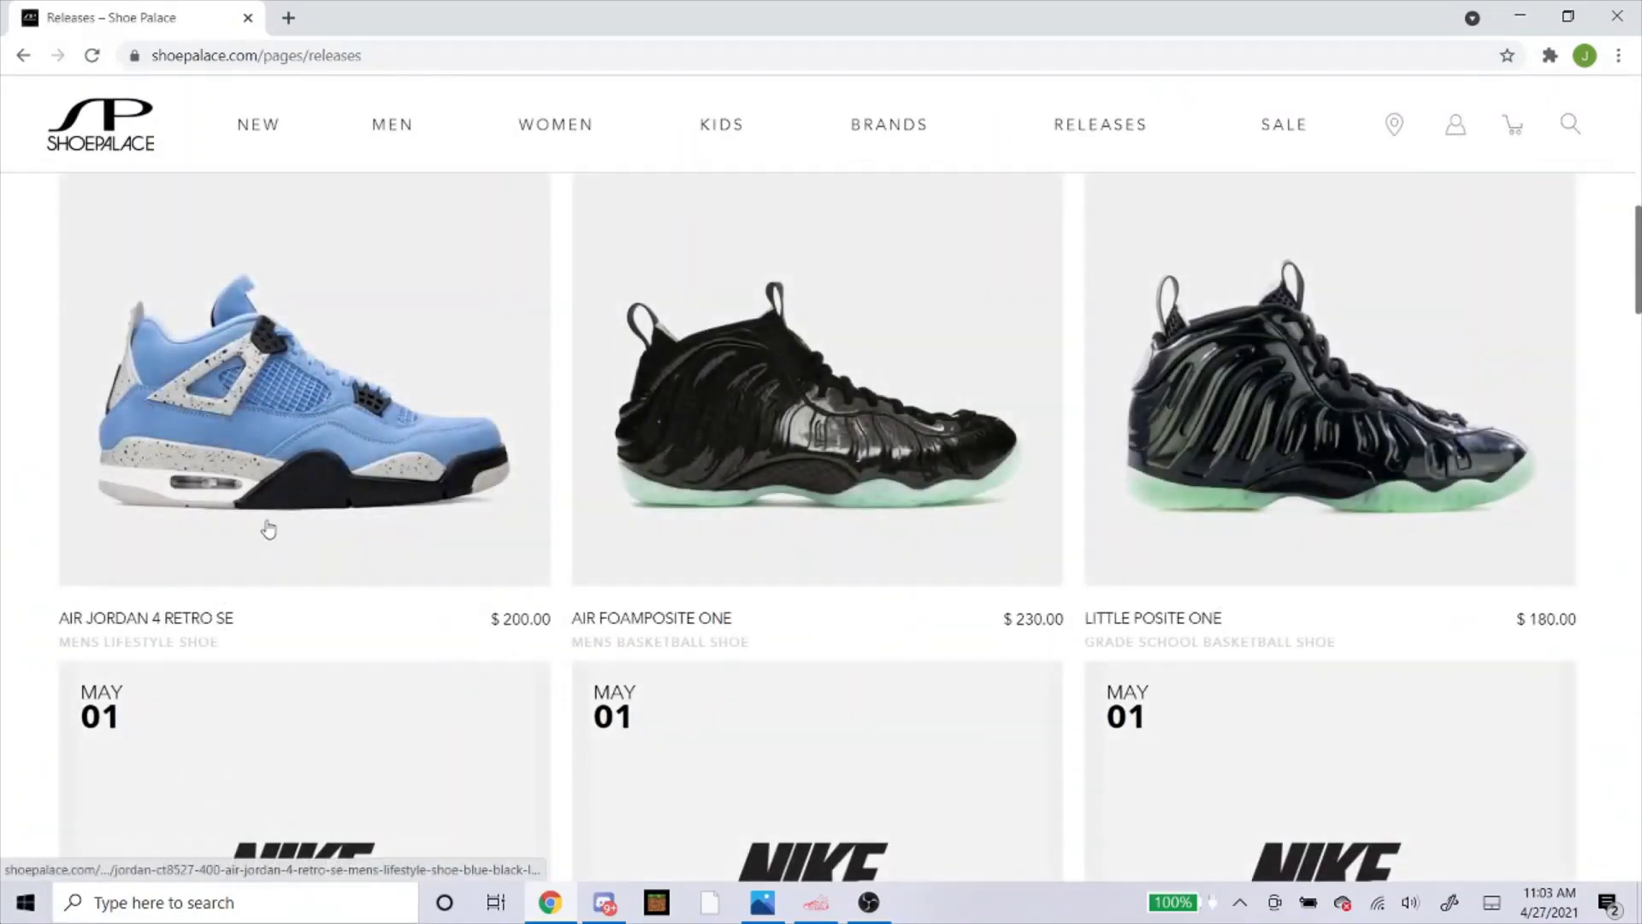
pyautogui.click(268, 524)
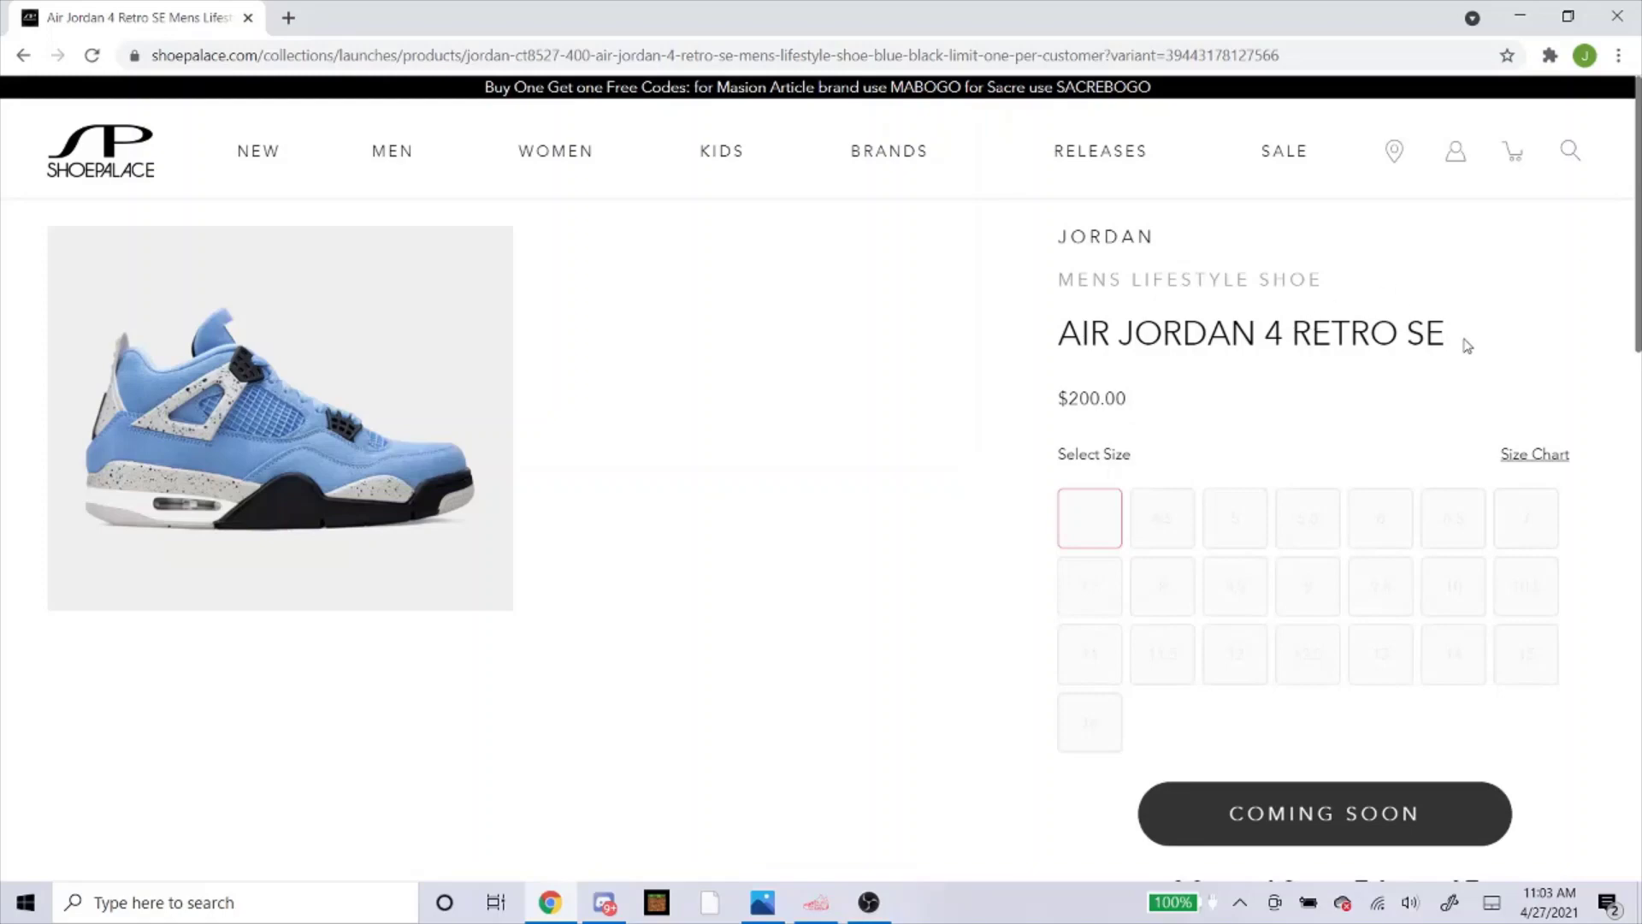
# Step: Copy style number CT8527-400 from the product page and return to NSB
pyautogui.click(1572, 151)
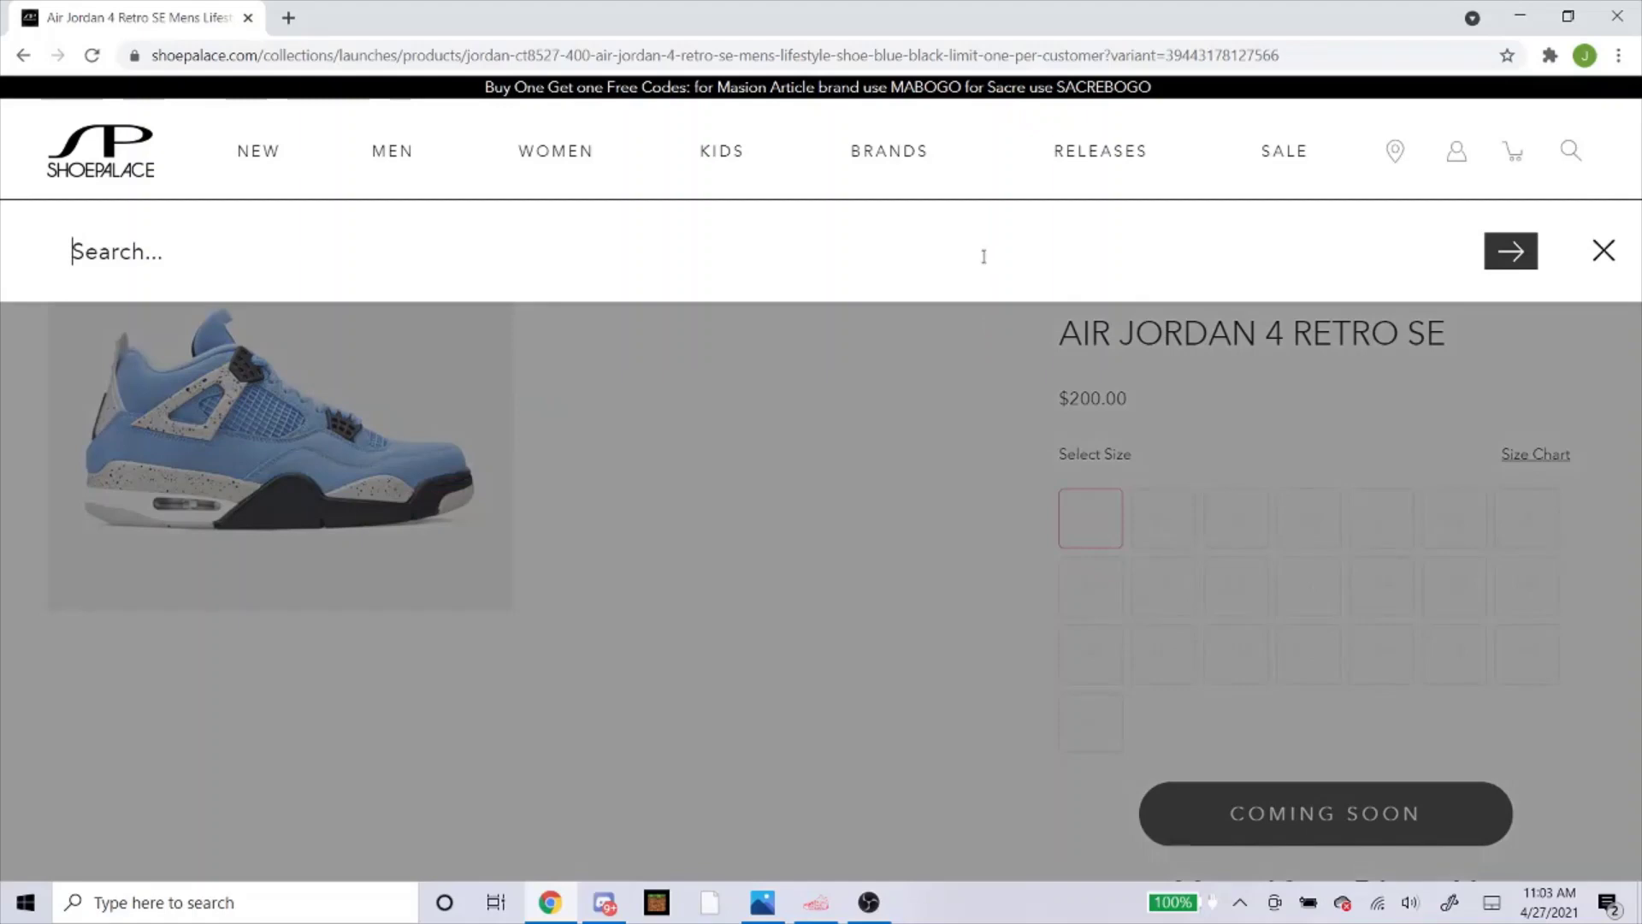
pyautogui.write('Jordan 4')
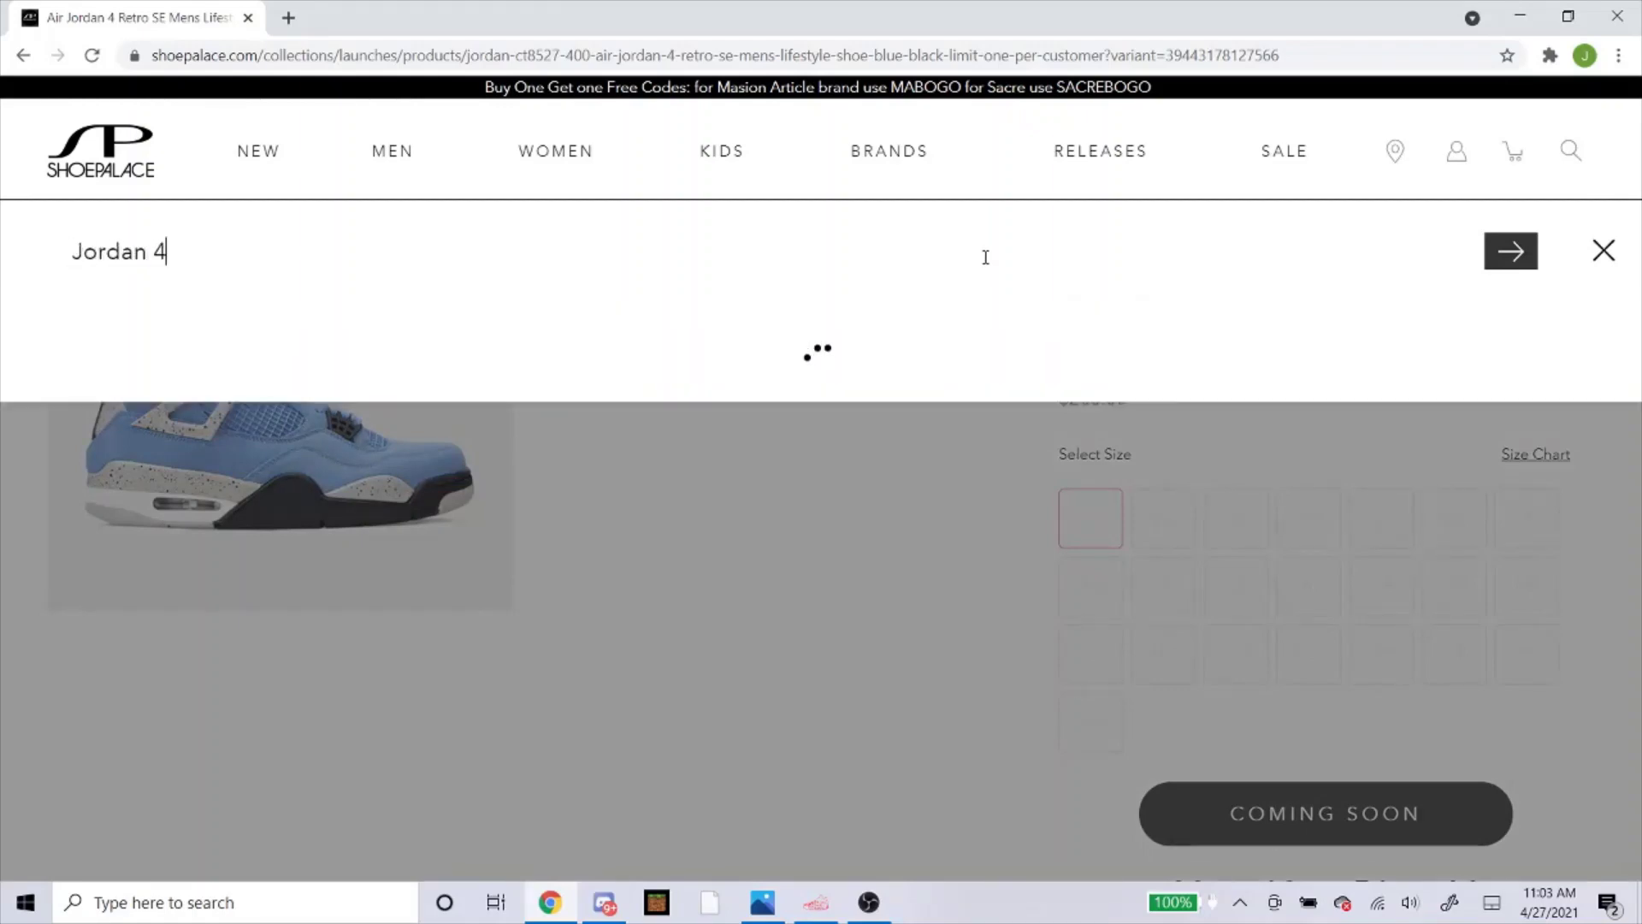
pyautogui.write(' Shoe')
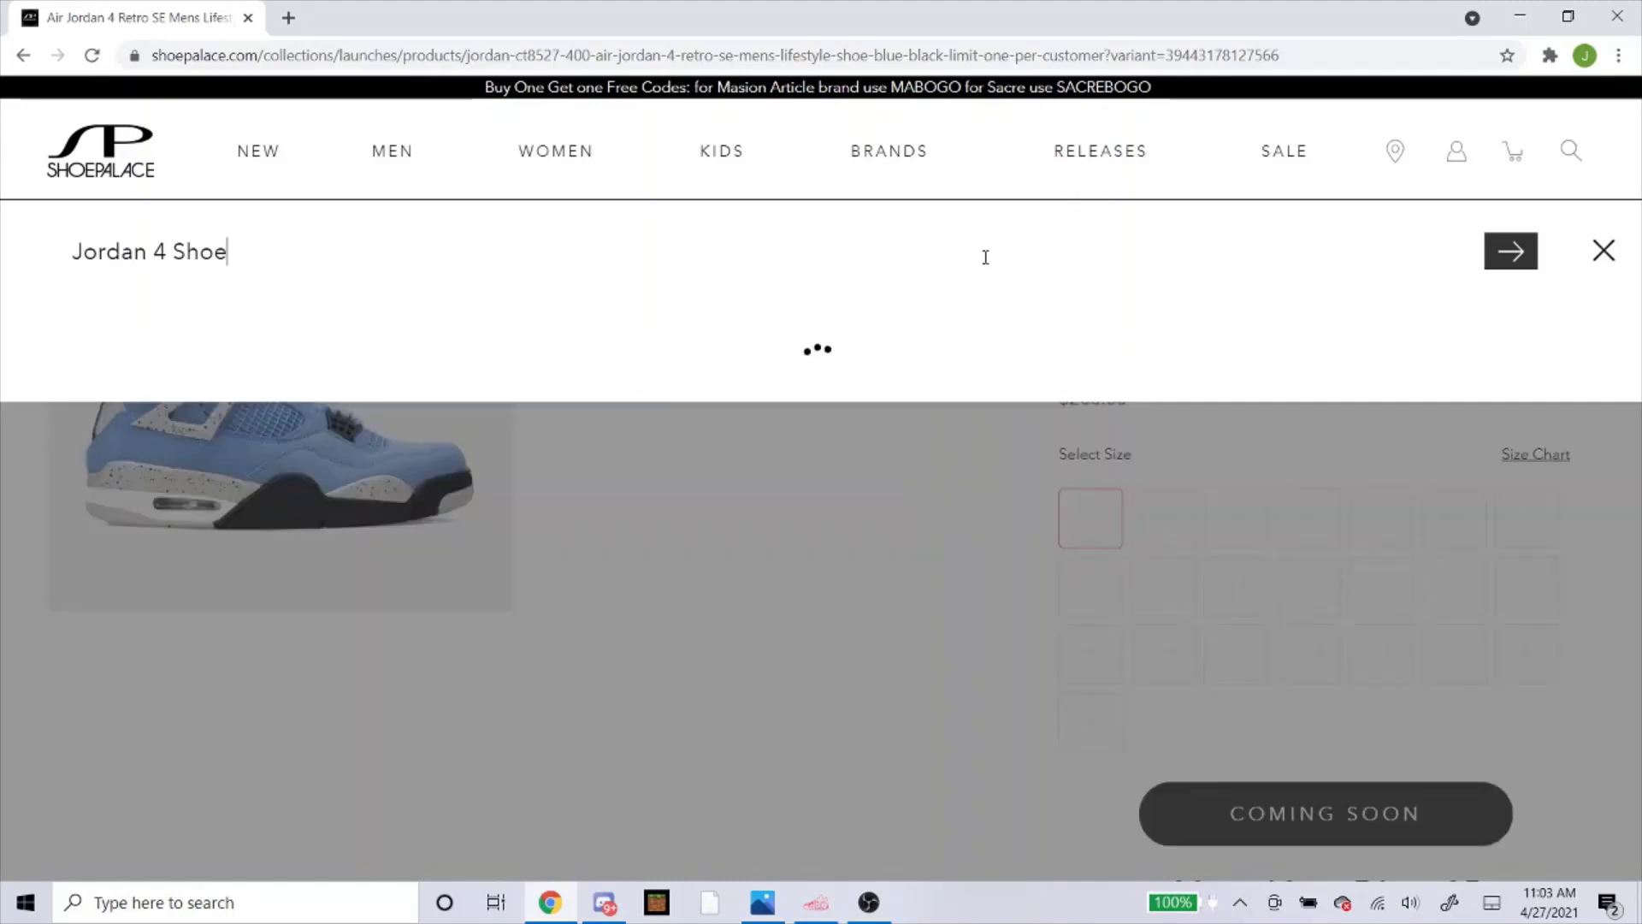
pyautogui.scroll(-1, 898, 421)
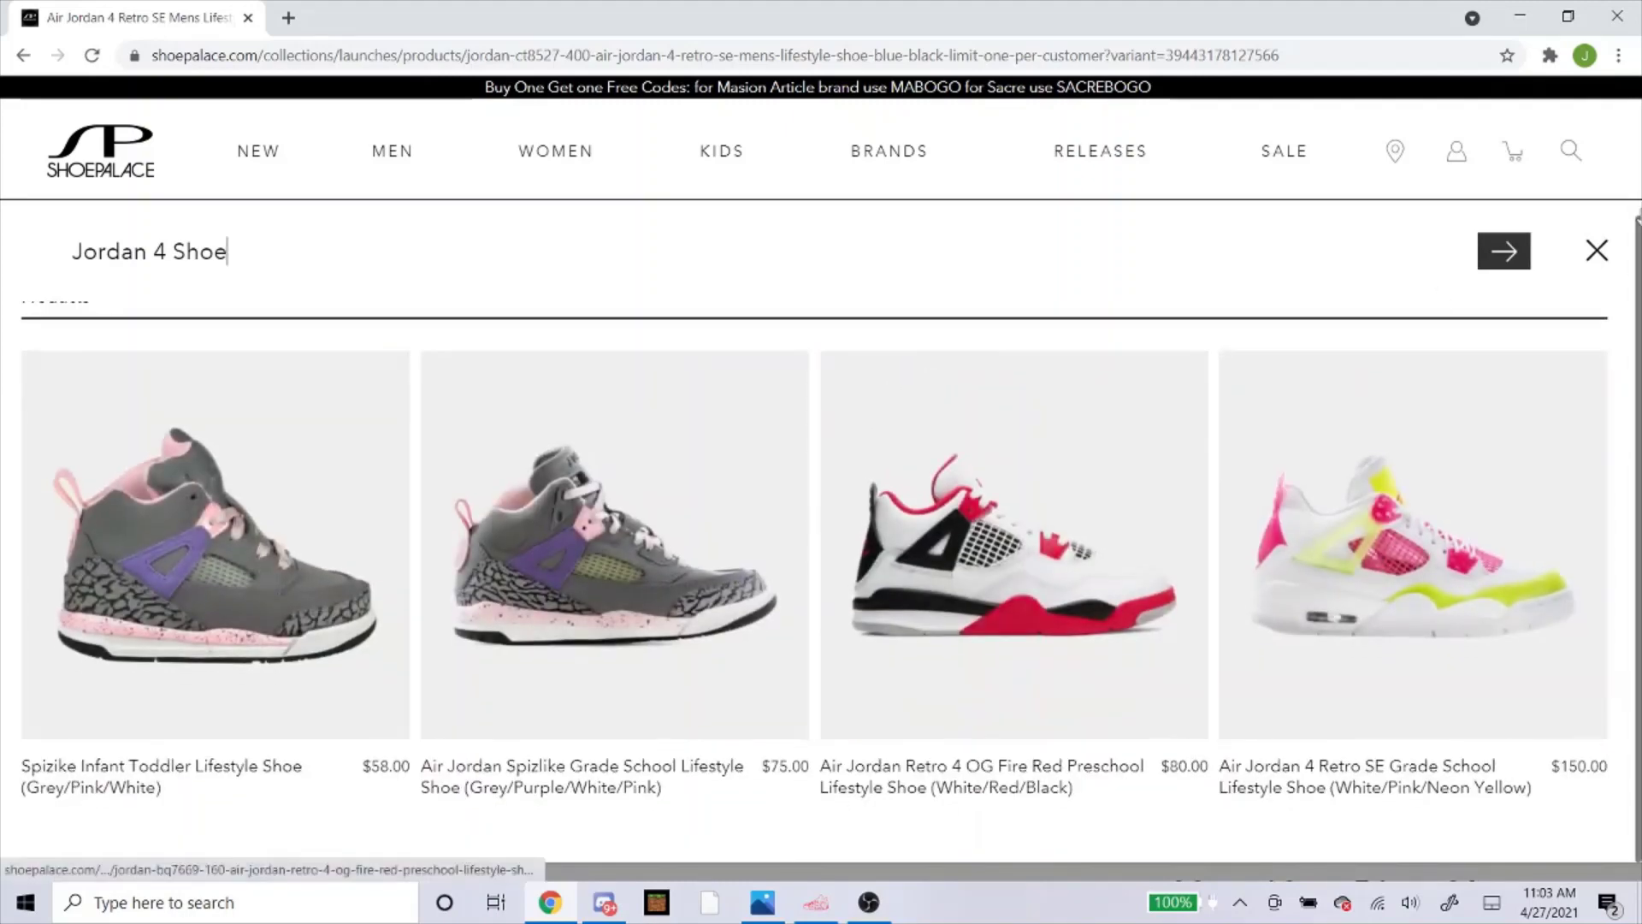
pyautogui.click(1597, 250)
pyautogui.scroll(-8, 1198, 393)
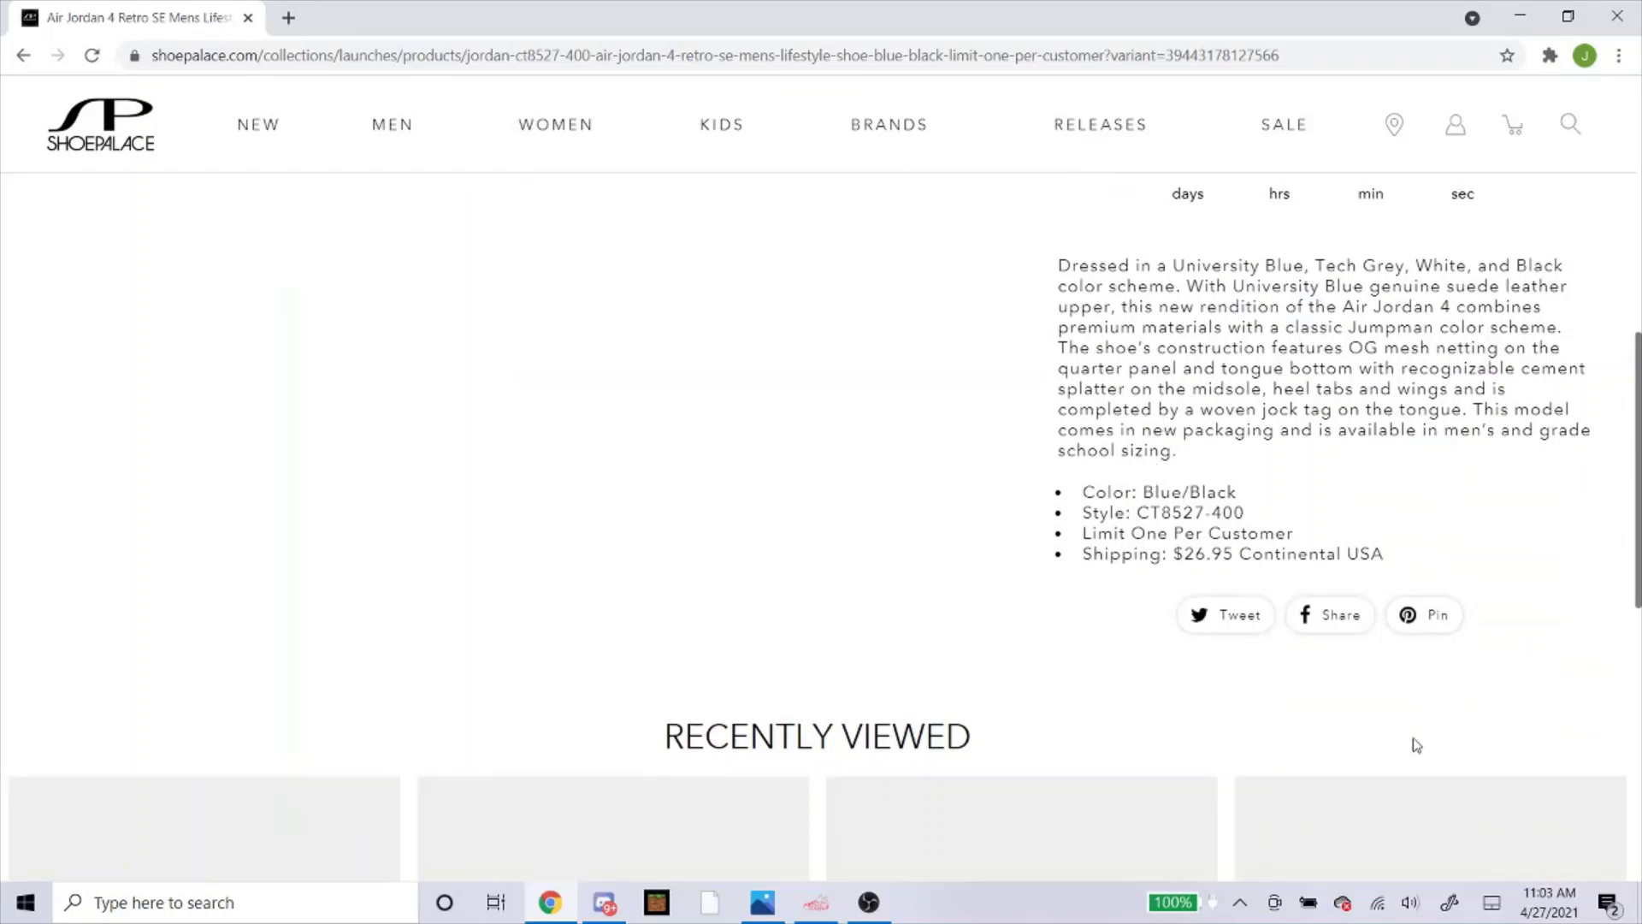
pyautogui.moveTo(1254, 513); pyautogui.dragTo(1141, 518)
pyautogui.rightClick(1151, 510)
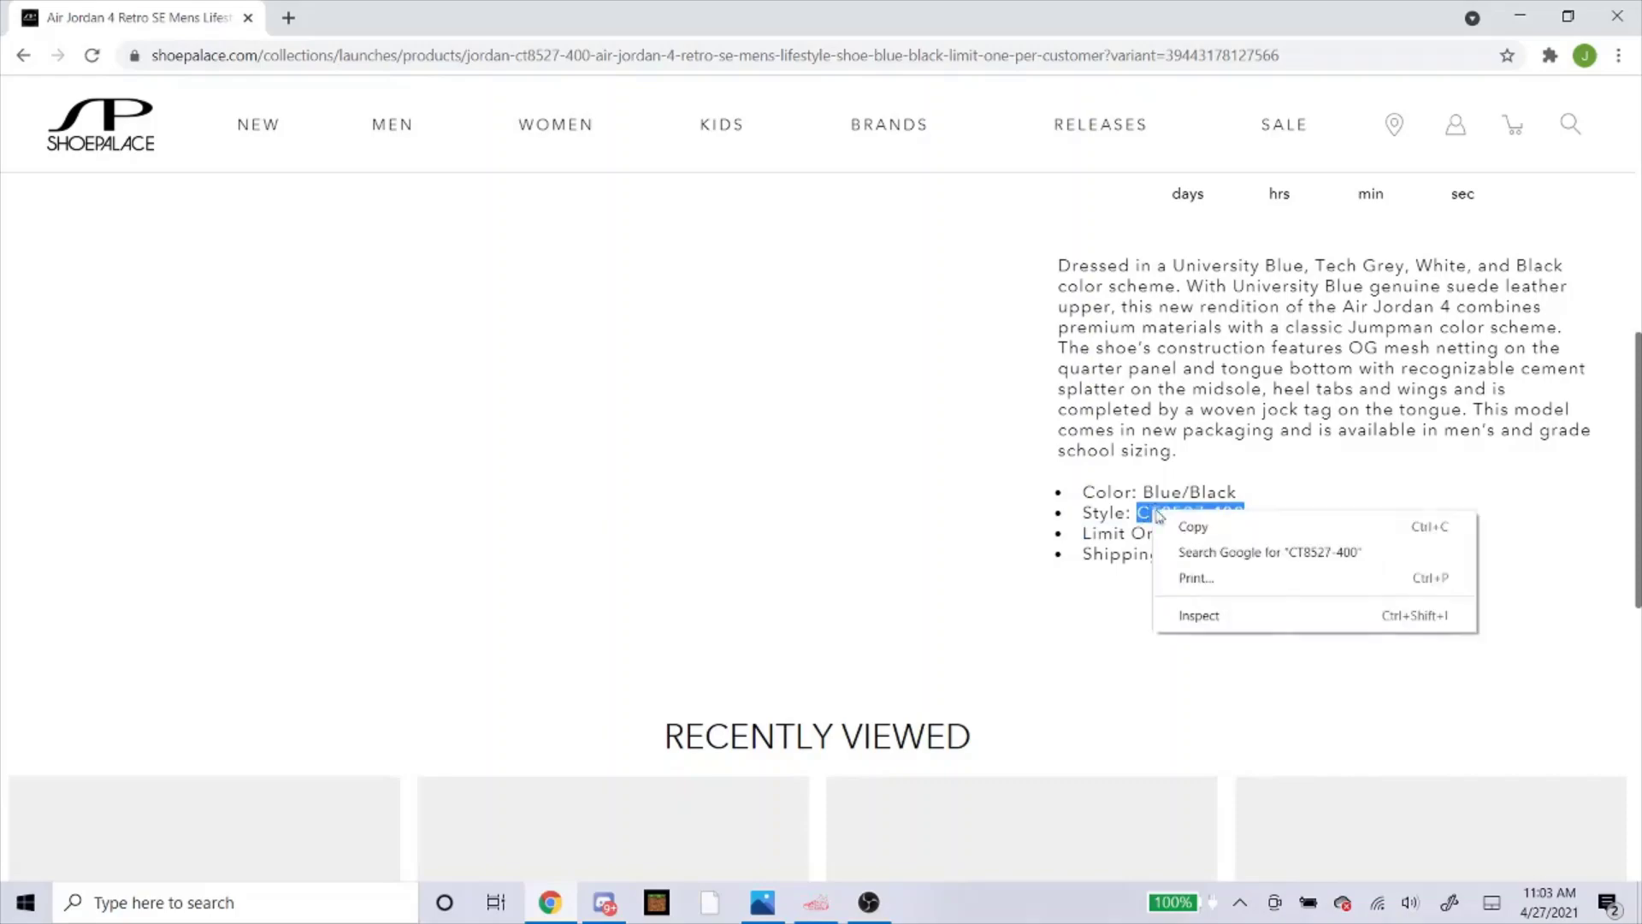
pyautogui.click(1188, 518)
pyautogui.click(816, 903)
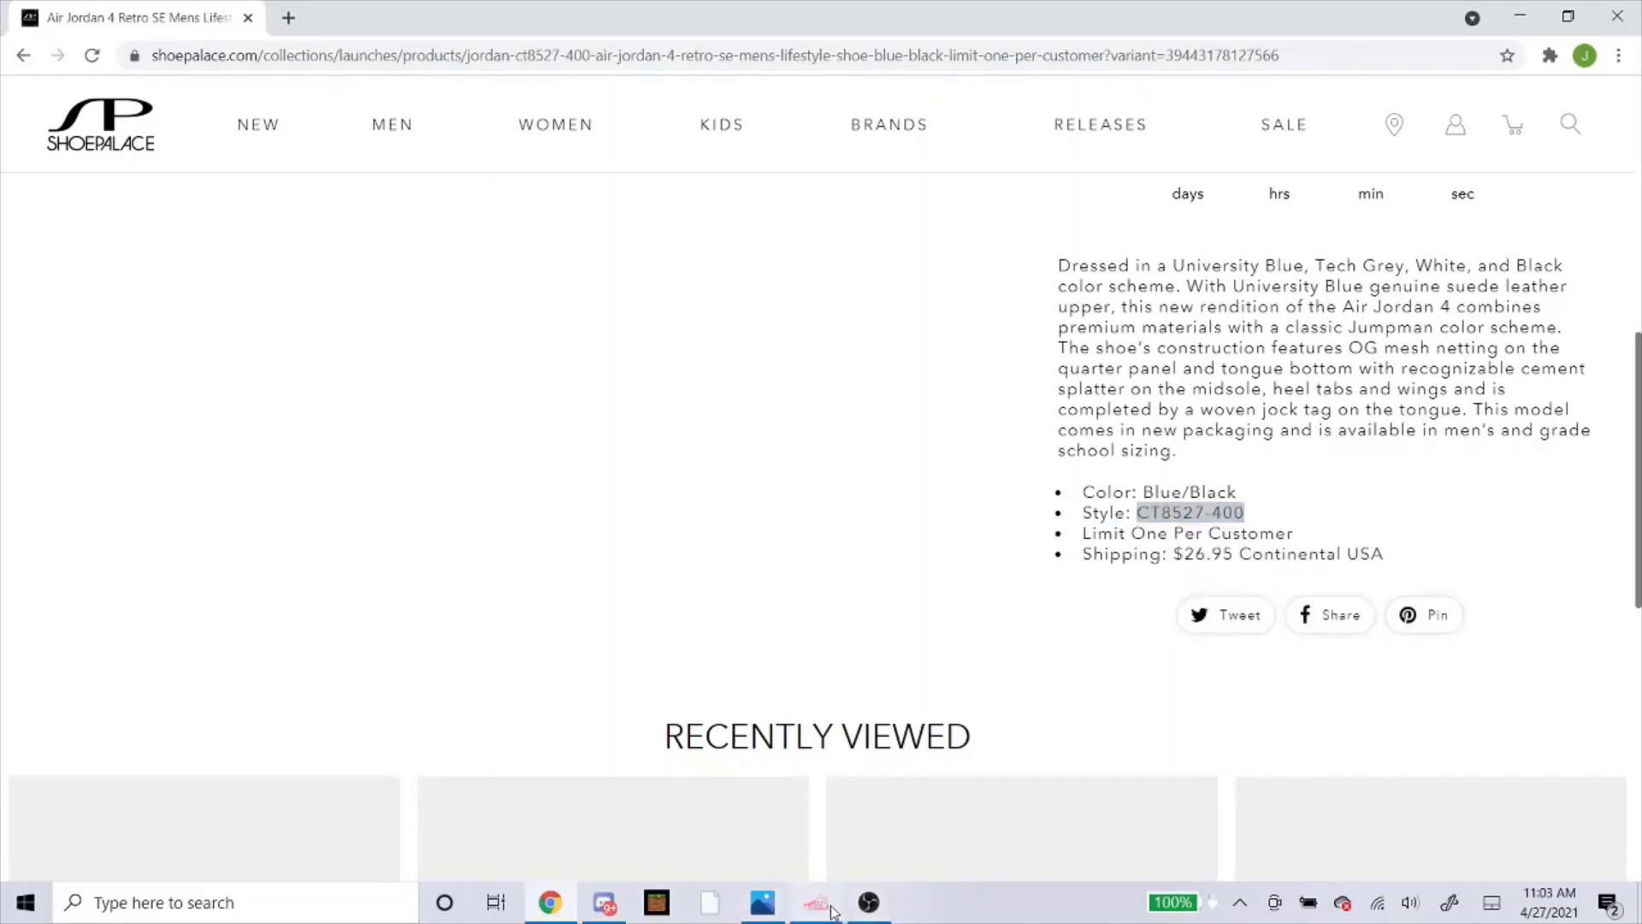
# Step: Set the new task's site to ShoePalace and keep the Cyborg3.0 task mode
pyautogui.click(838, 289)
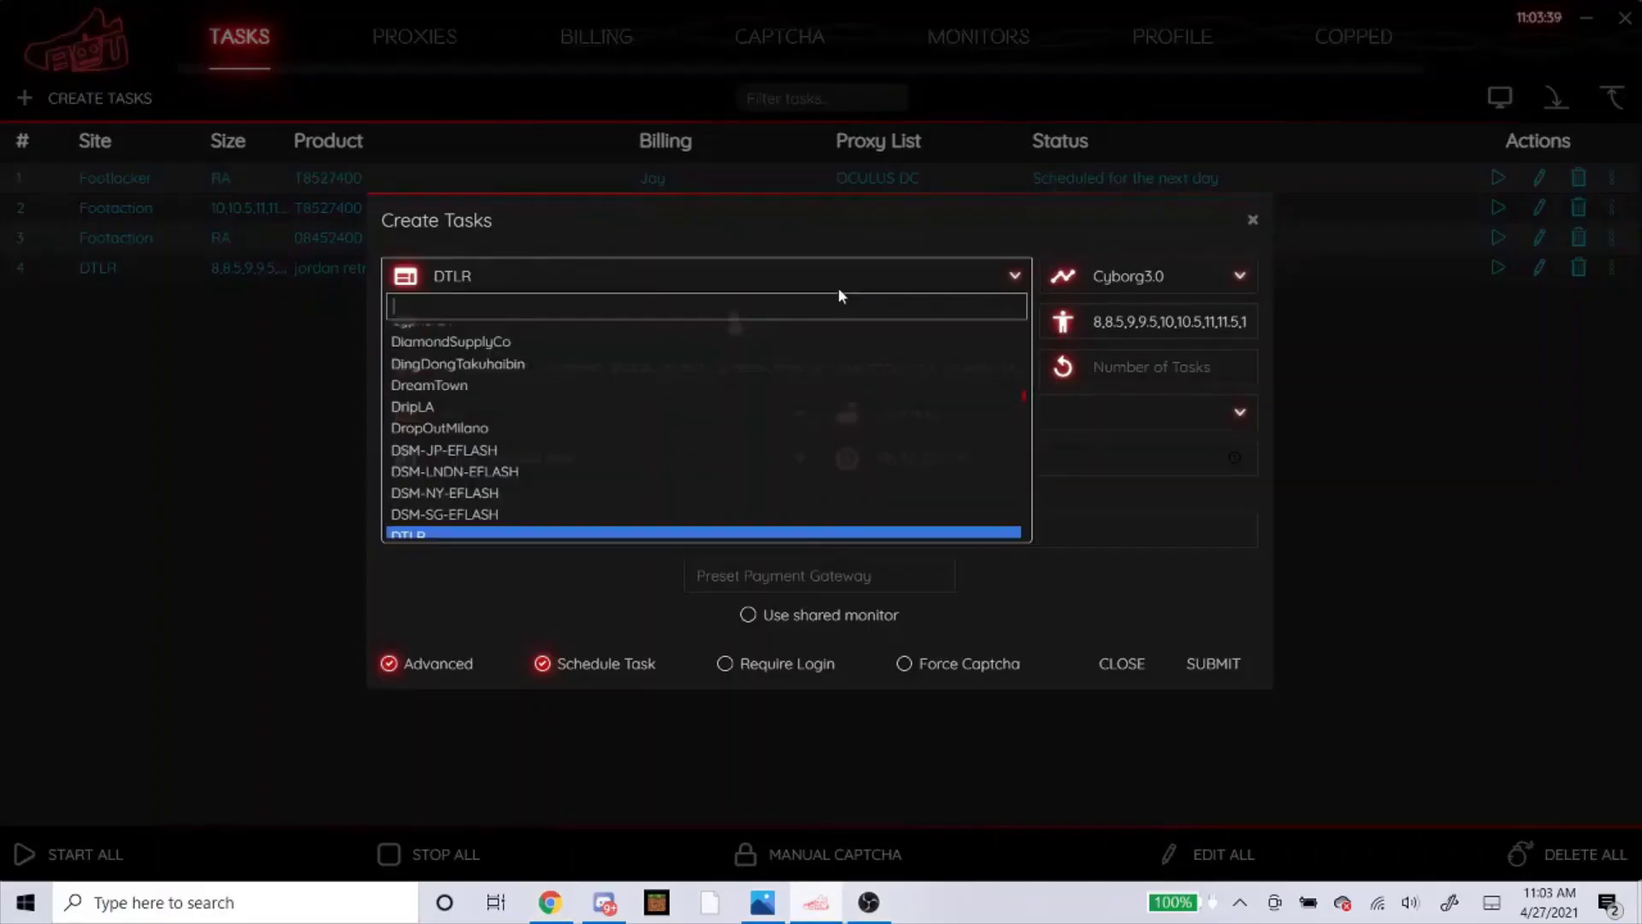
pyautogui.write('shoepa')
pyautogui.press('Return')
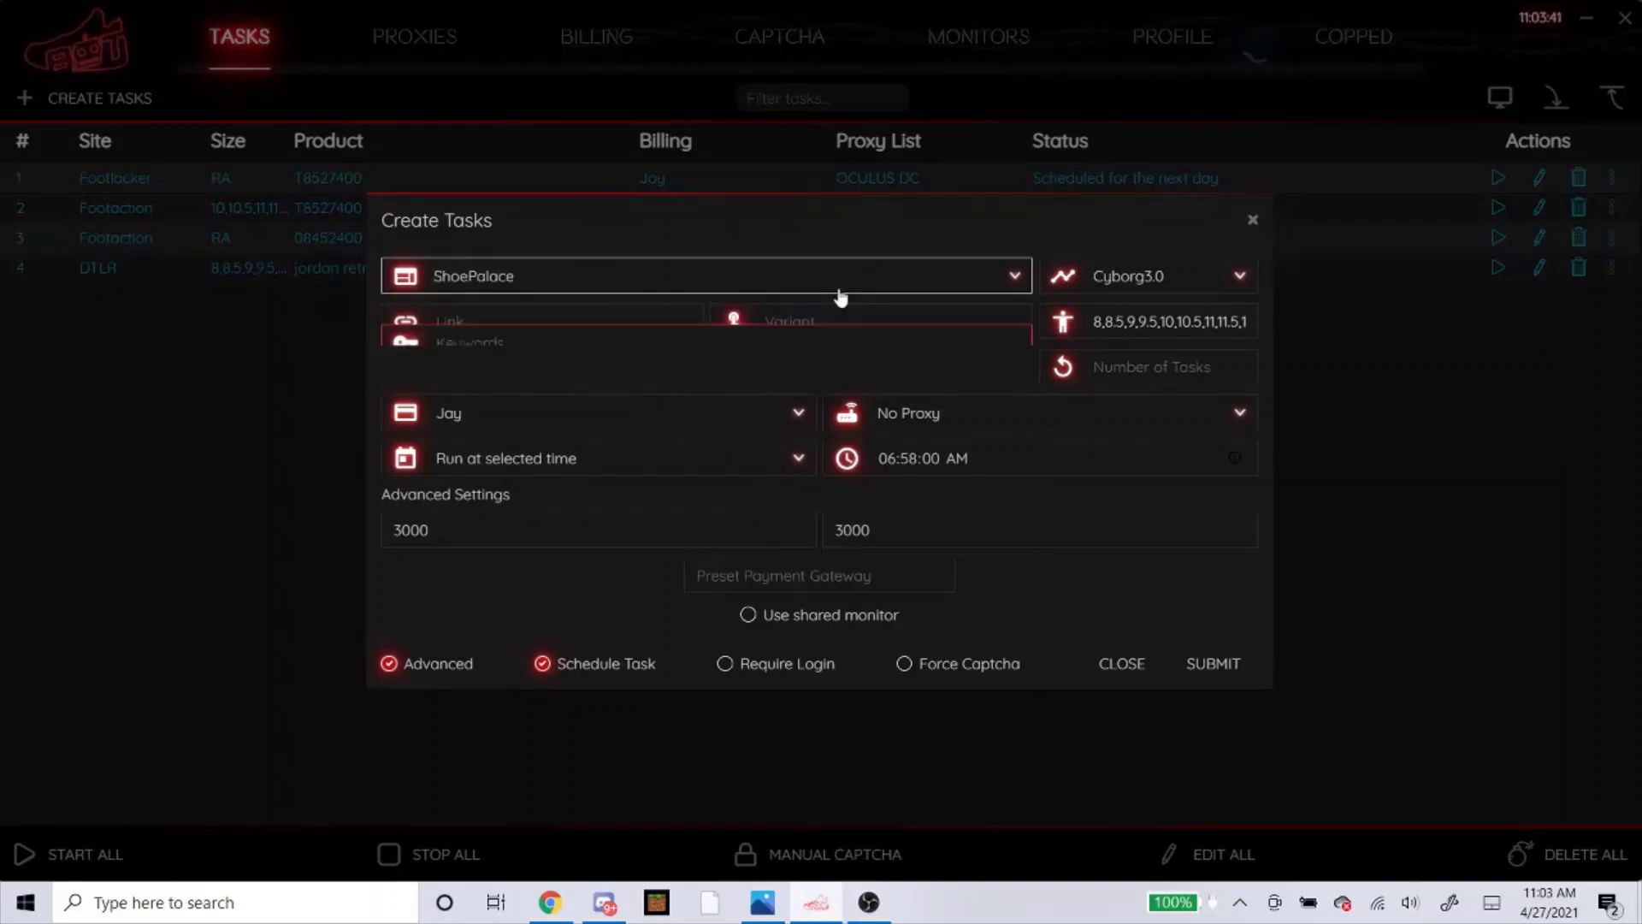
pyautogui.click(1160, 278)
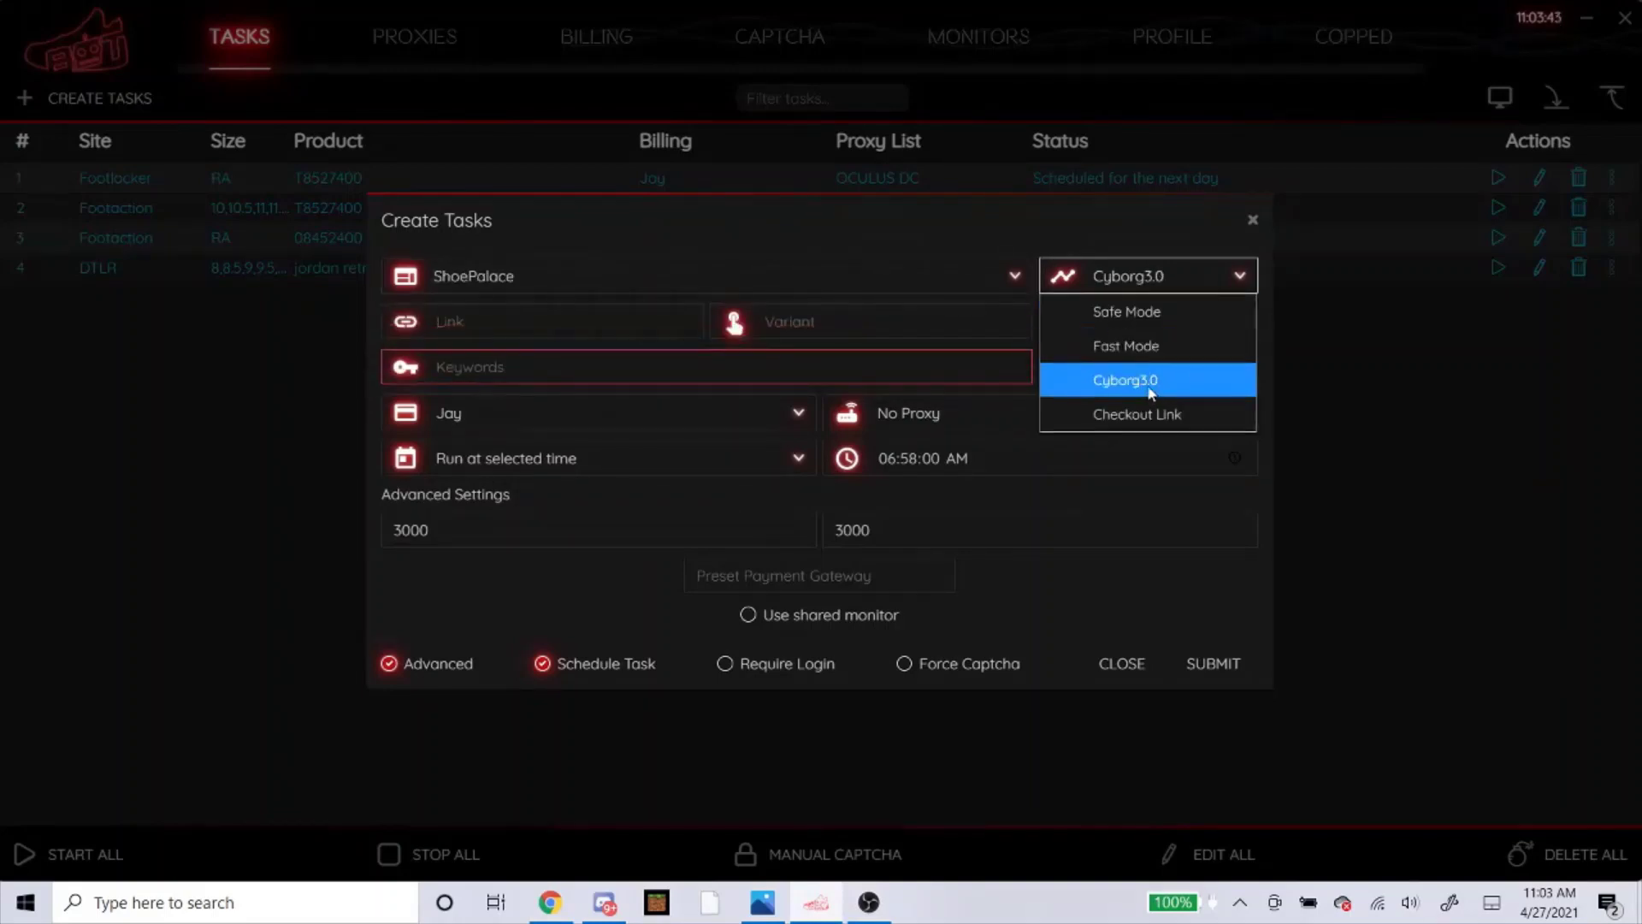
pyautogui.click(1147, 380)
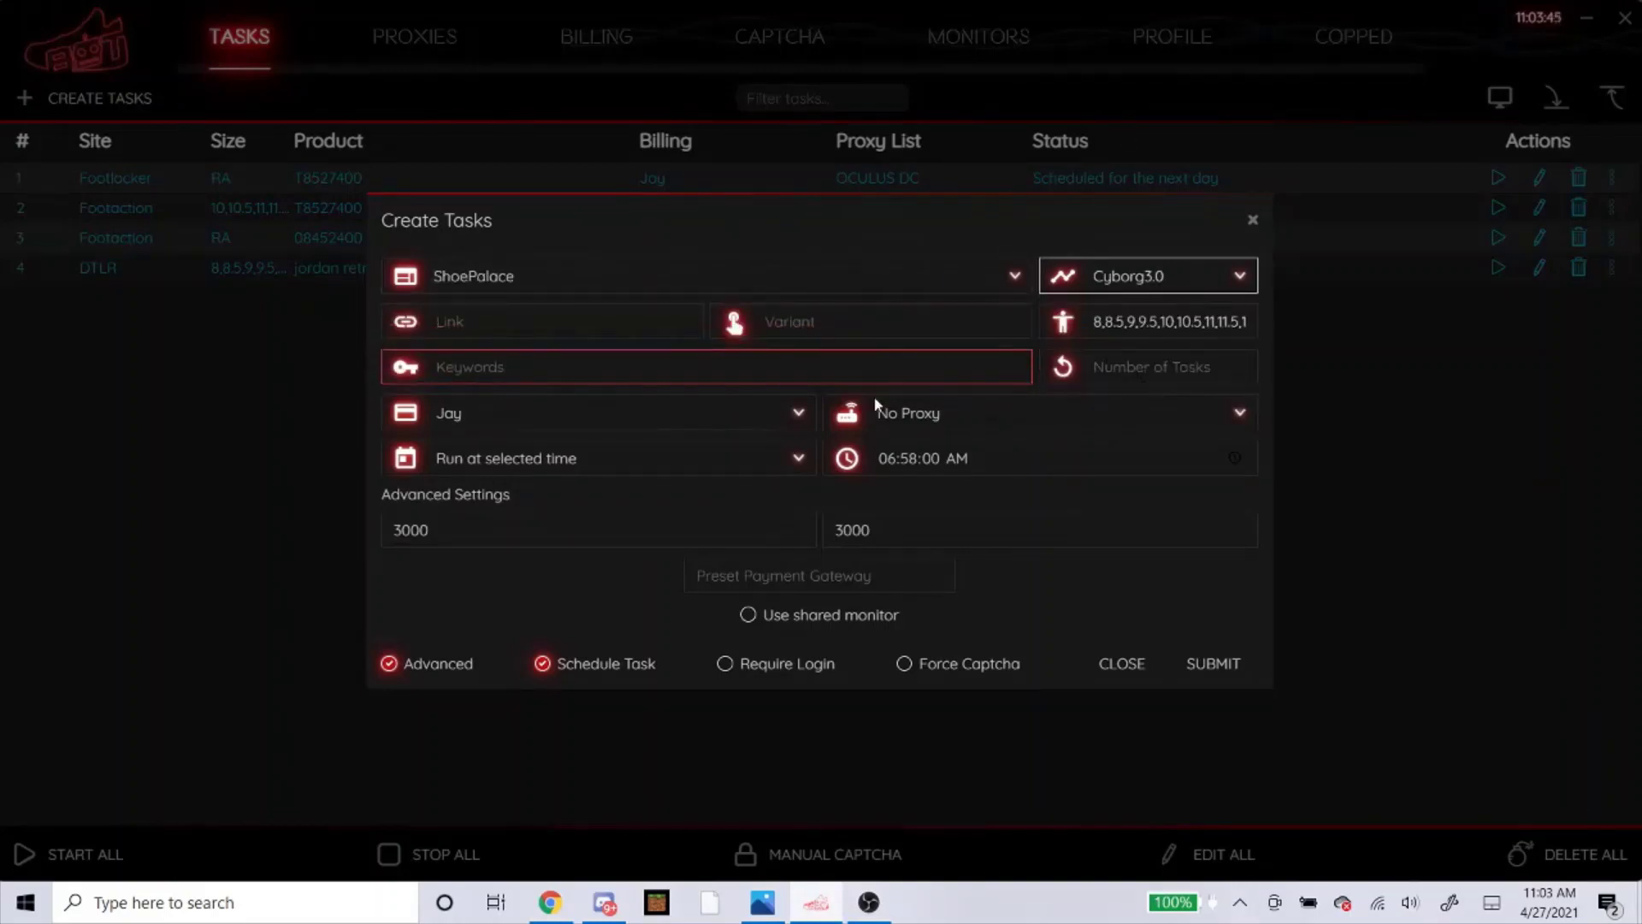
# Step: Paste 08452400 into the Variant field, then clear it again
pyautogui.click(821, 323)
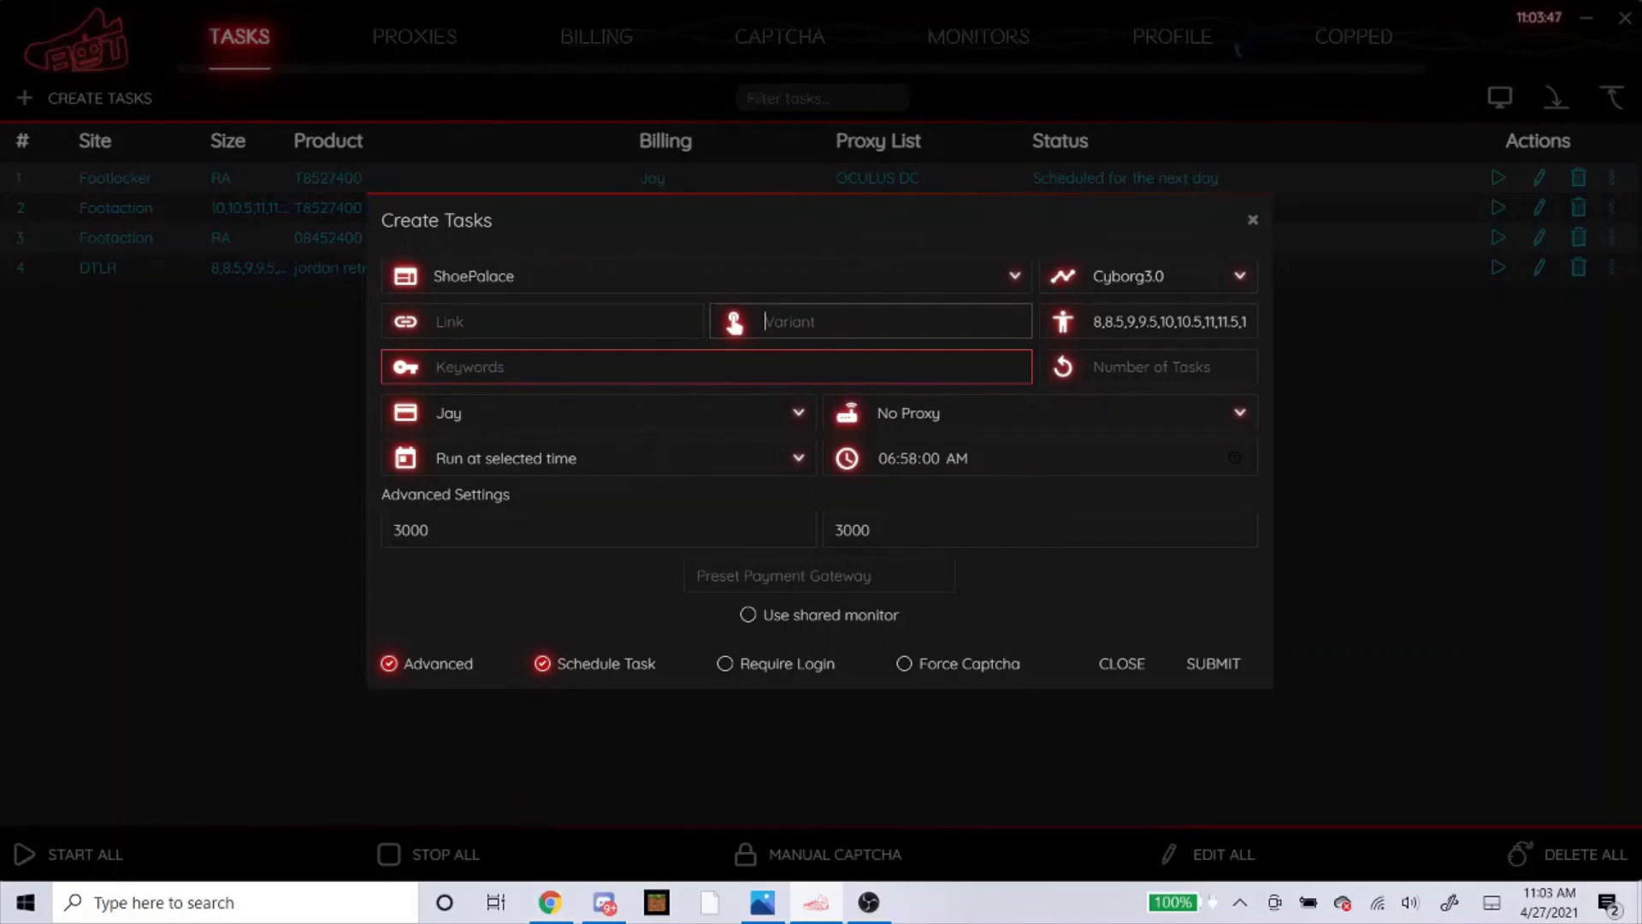
pyautogui.rightClick(824, 323)
pyautogui.click(838, 368)
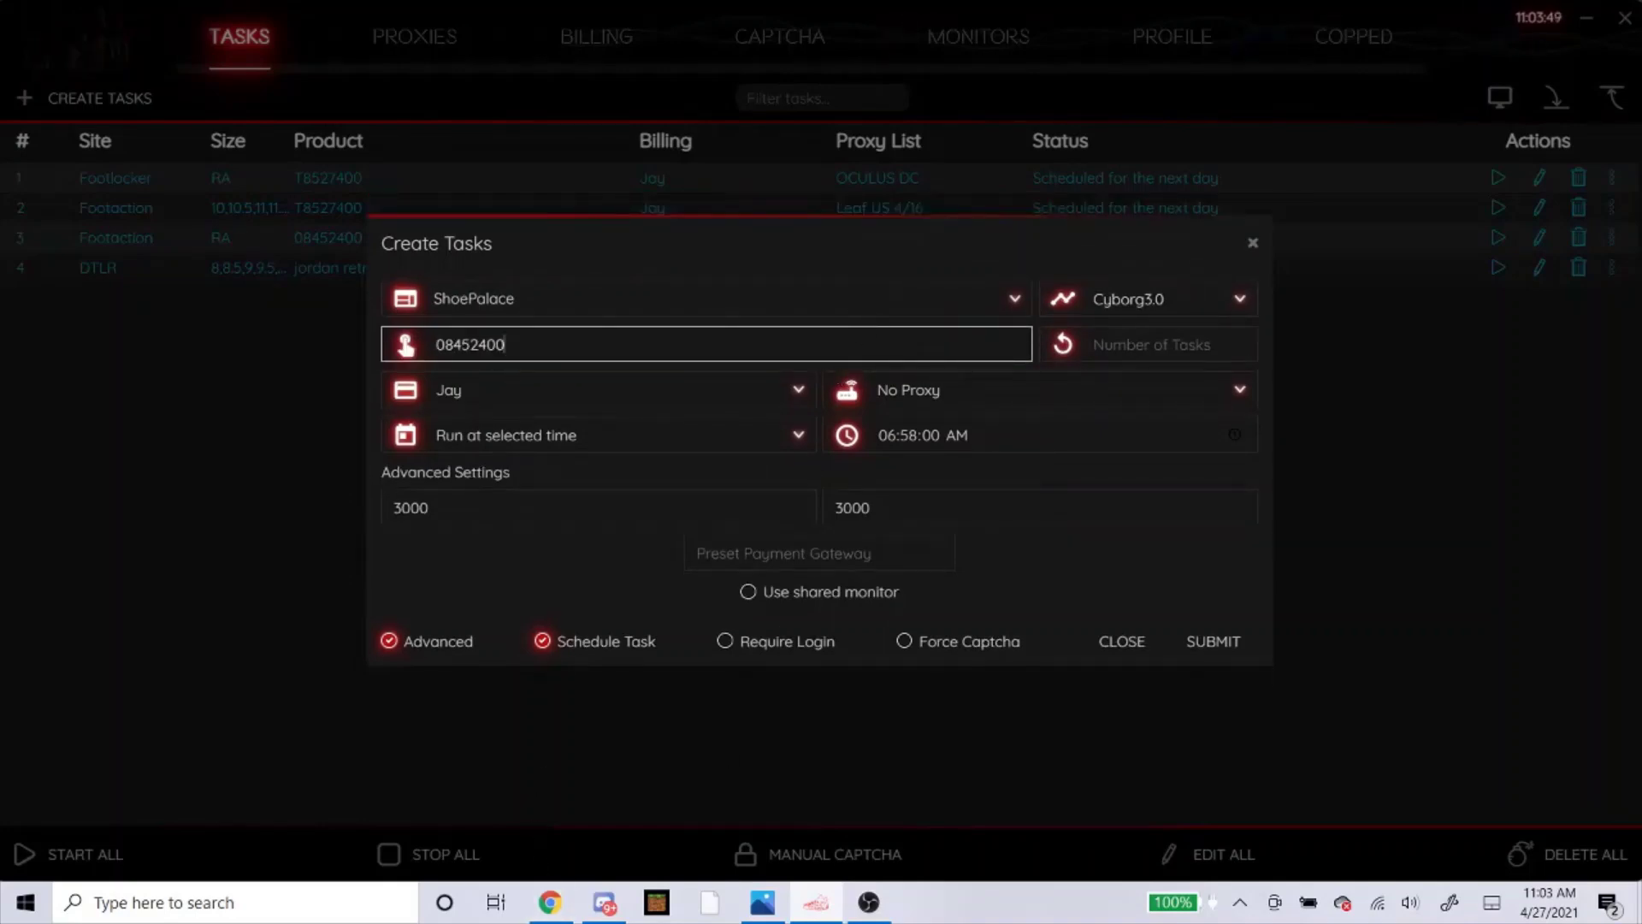
pyautogui.hotkey('ctrl', 'a')
pyautogui.press('BackSpace')
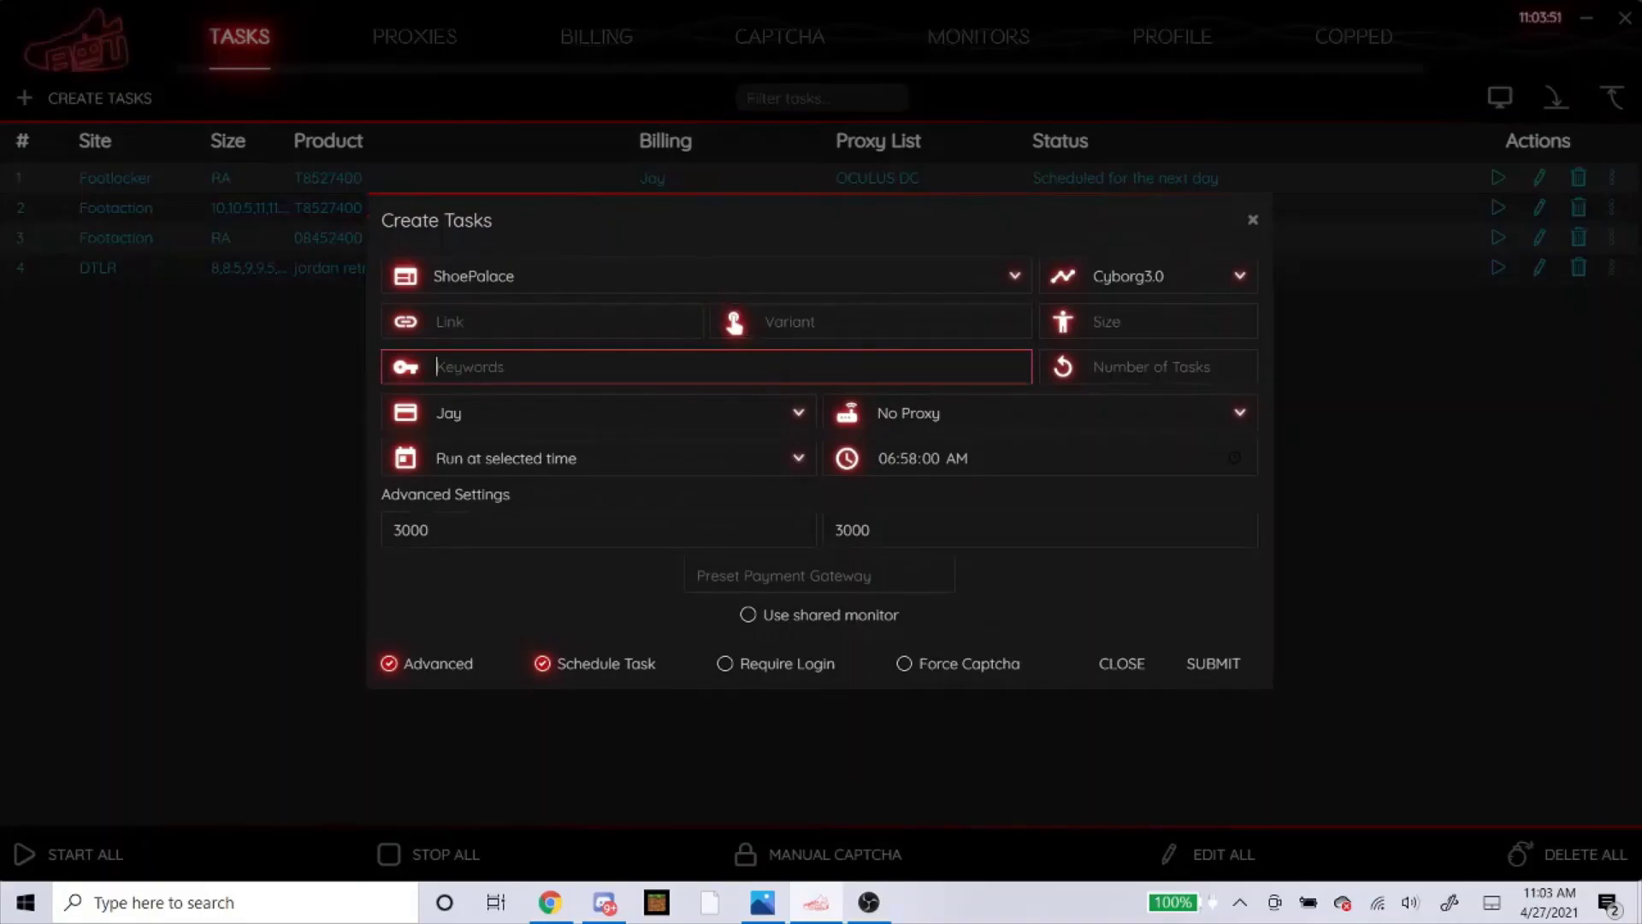
# Step: Check the Shoe Palace product page and enter keywords 'jordan 4 retro' in the task form
pyautogui.click(552, 901)
pyautogui.click(923, 576)
pyautogui.scroll(8, 972, 524)
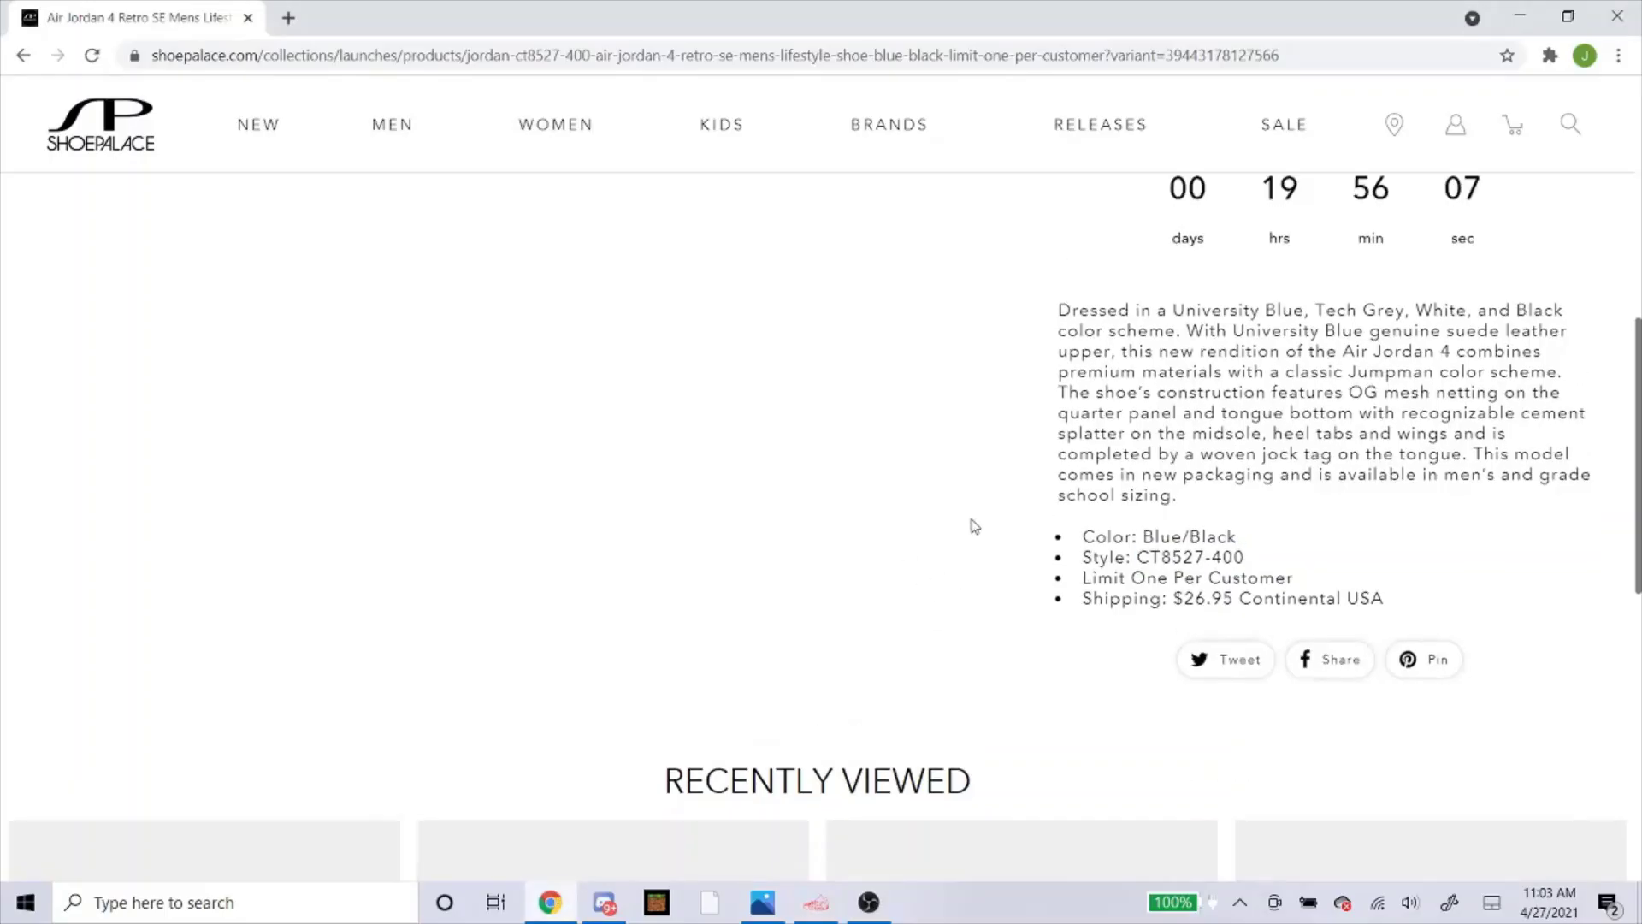
pyautogui.click(815, 903)
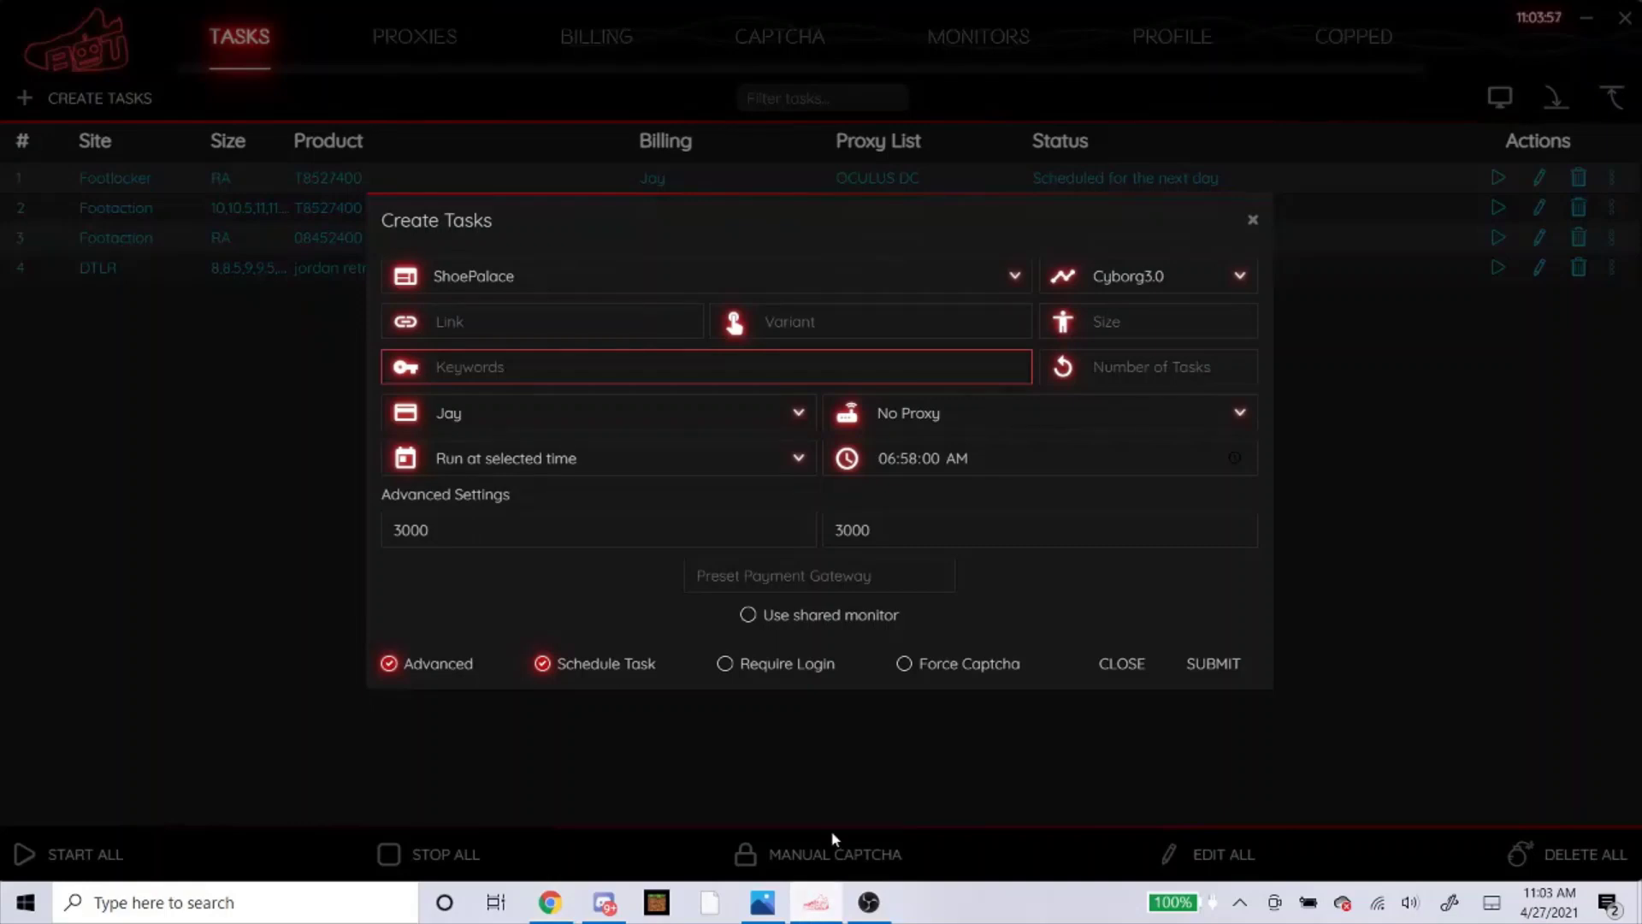
pyautogui.write('jordan 4 r')
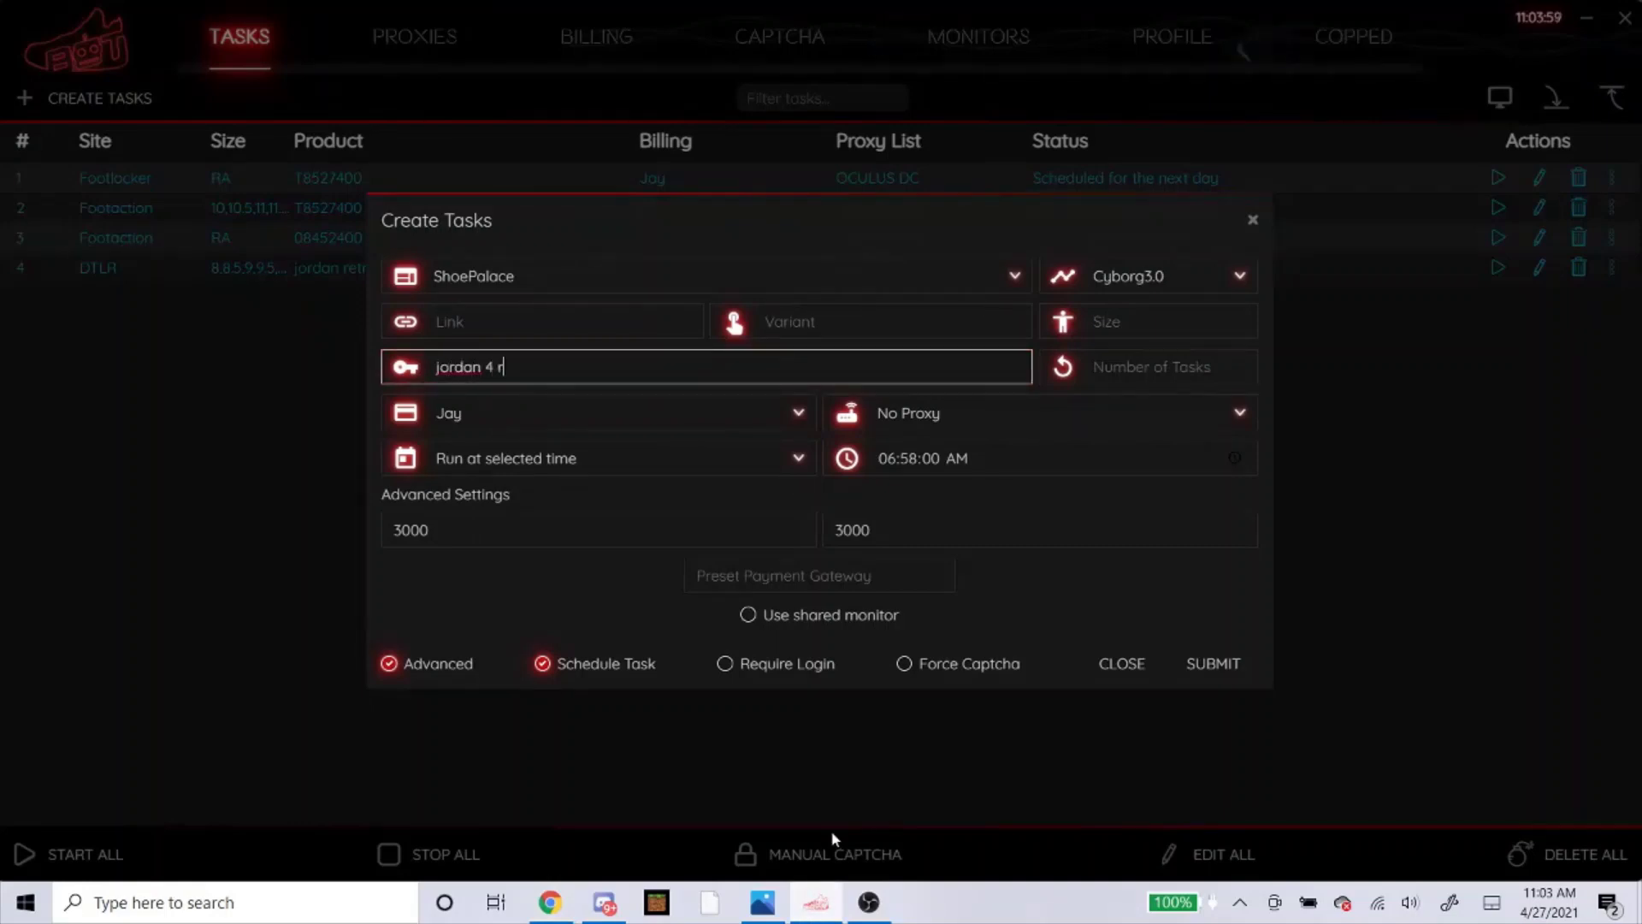
pyautogui.write('etro')
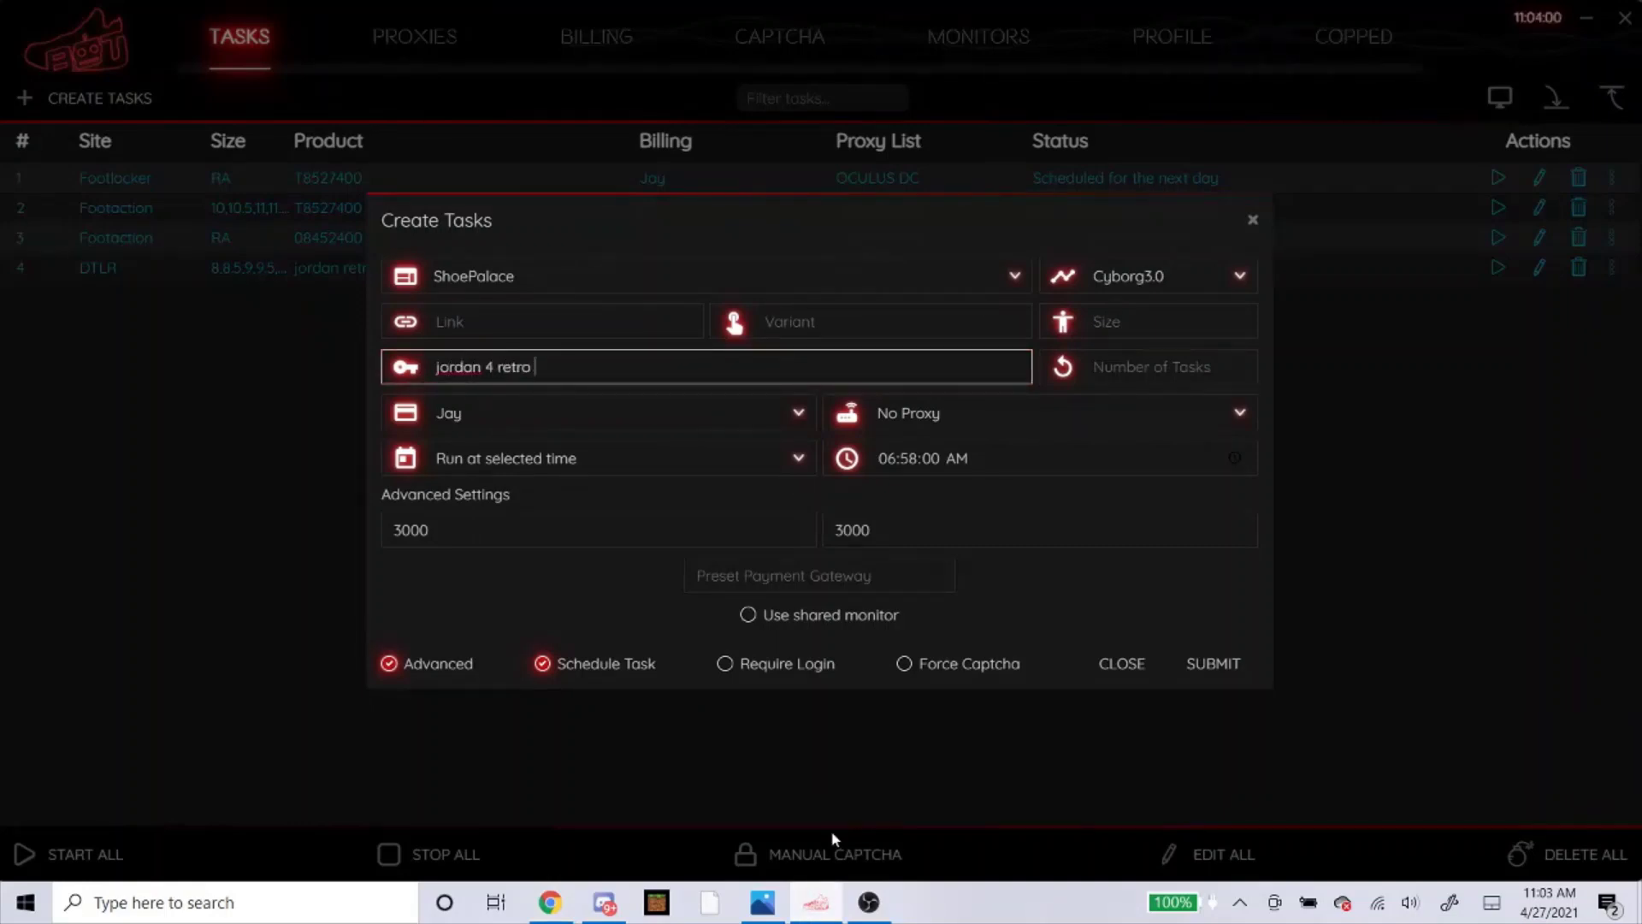
pyautogui.click(552, 905)
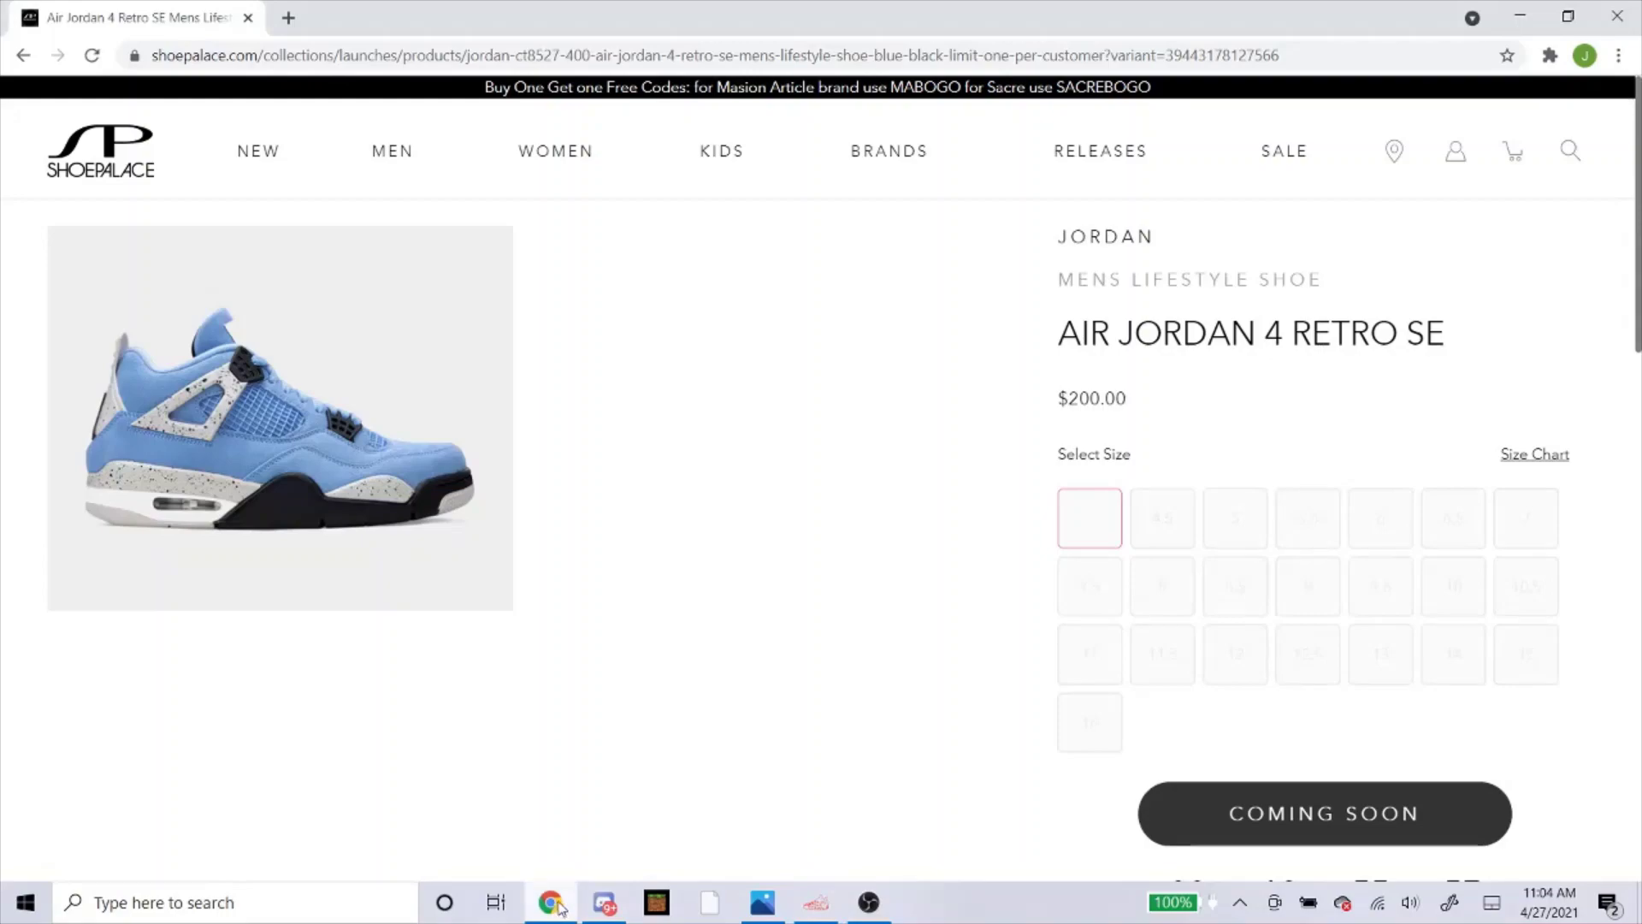
pyautogui.click(554, 904)
pyautogui.click(555, 904)
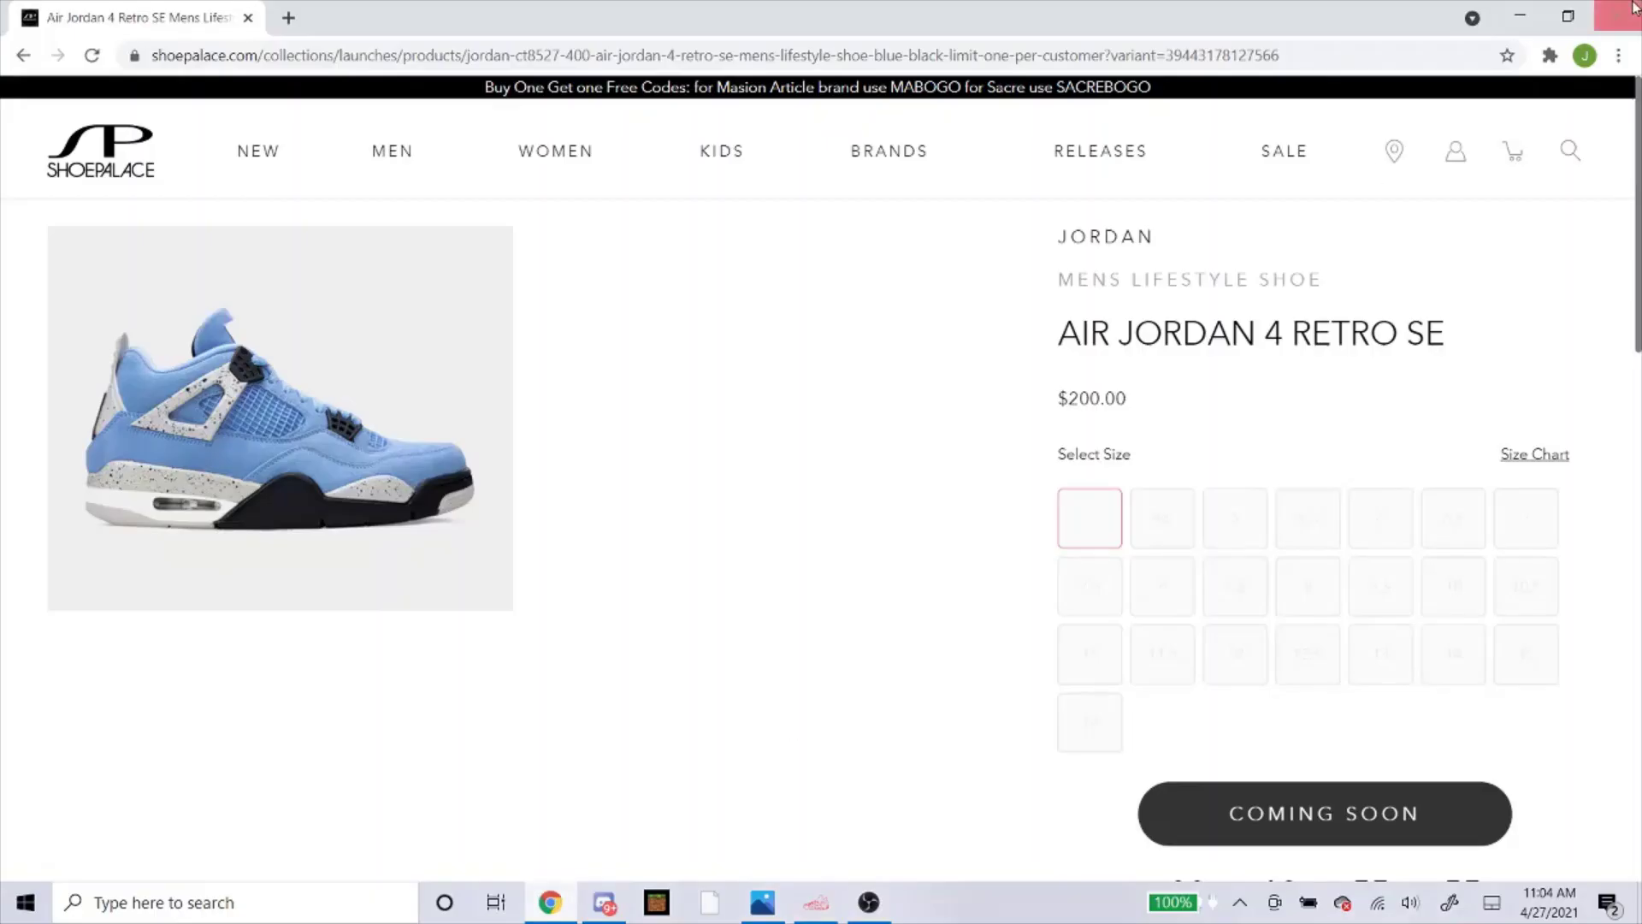
# Step: Search Shoe Palace for 'jordan 4 retro', close the apparel-only results, and scroll the product page
pyautogui.click(1570, 151)
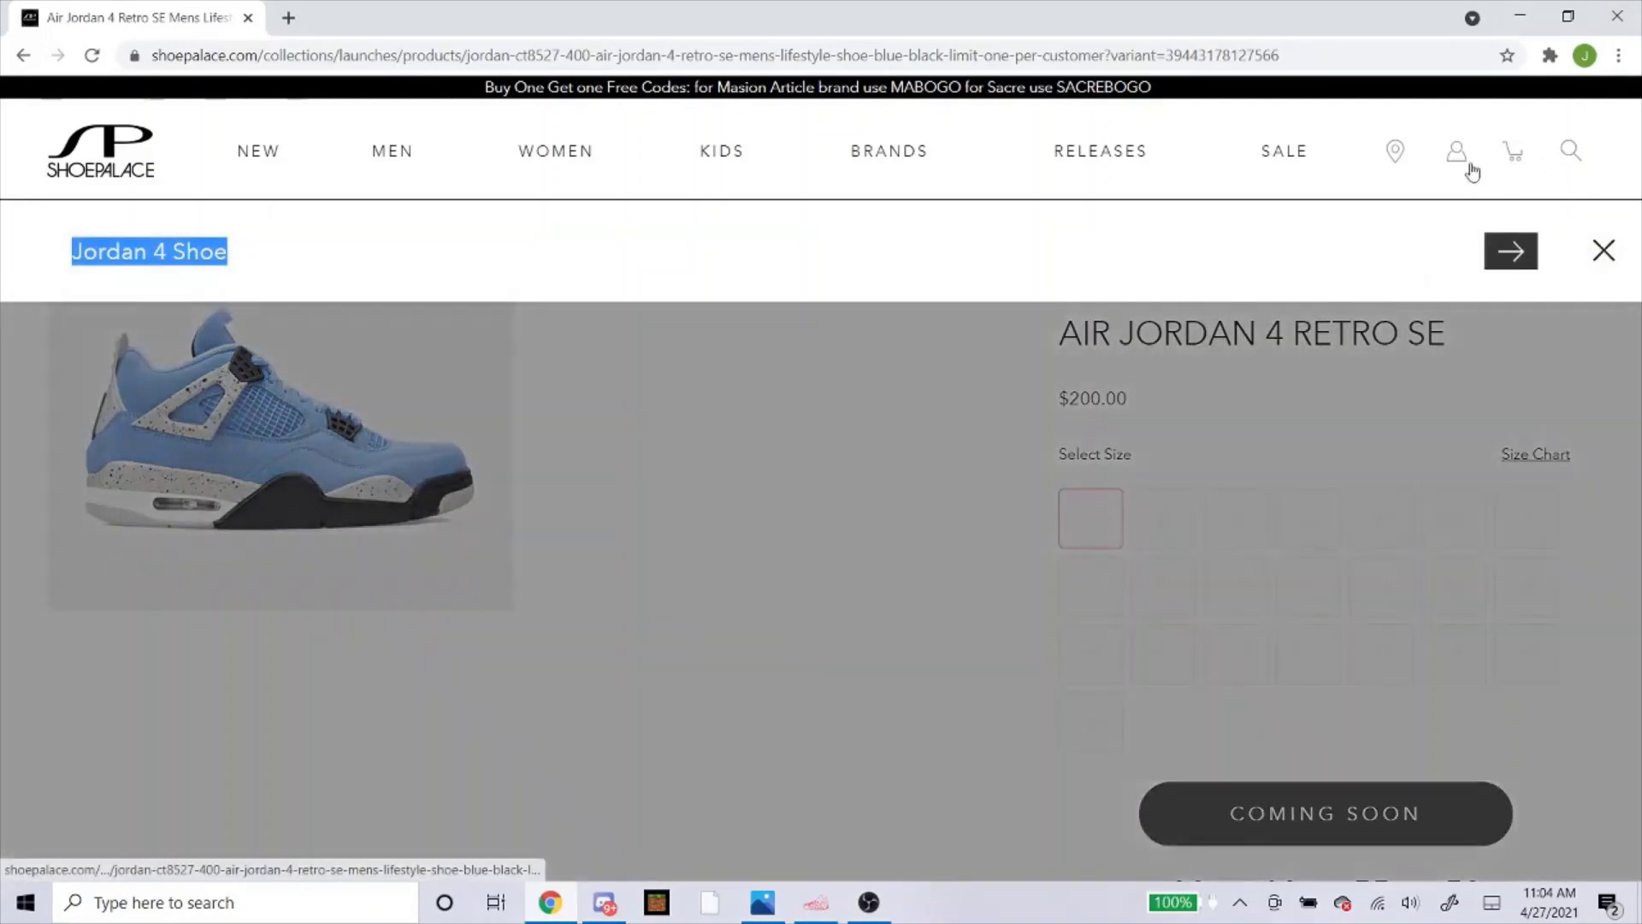
pyautogui.write('jordan 4 retro')
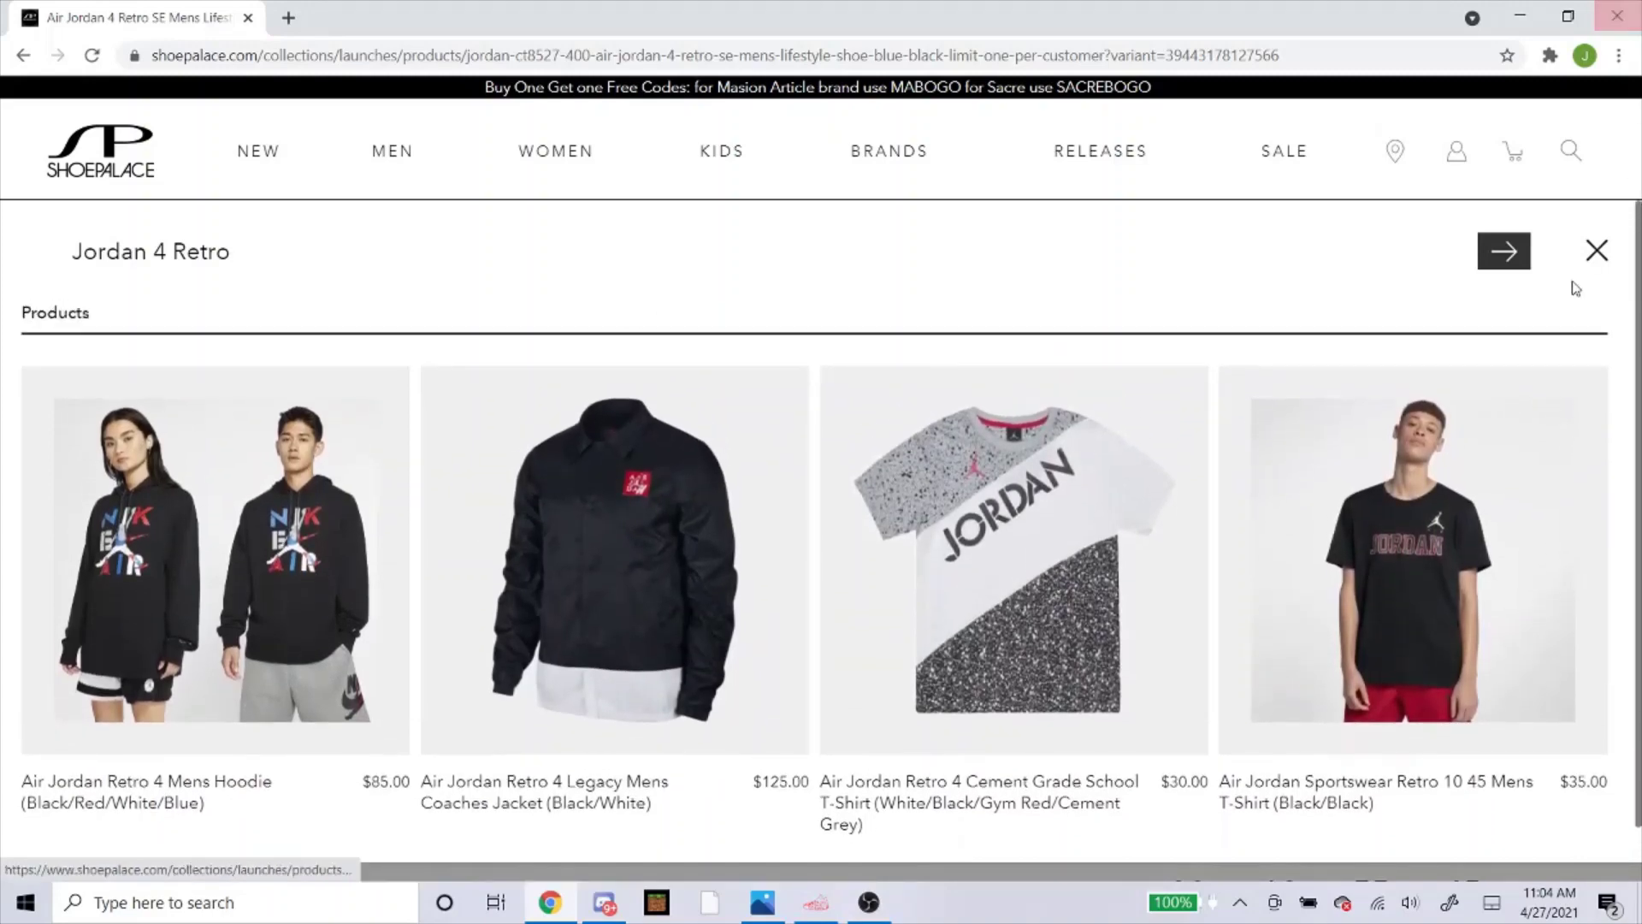
pyautogui.click(1604, 252)
pyautogui.scroll(-6, 1357, 436)
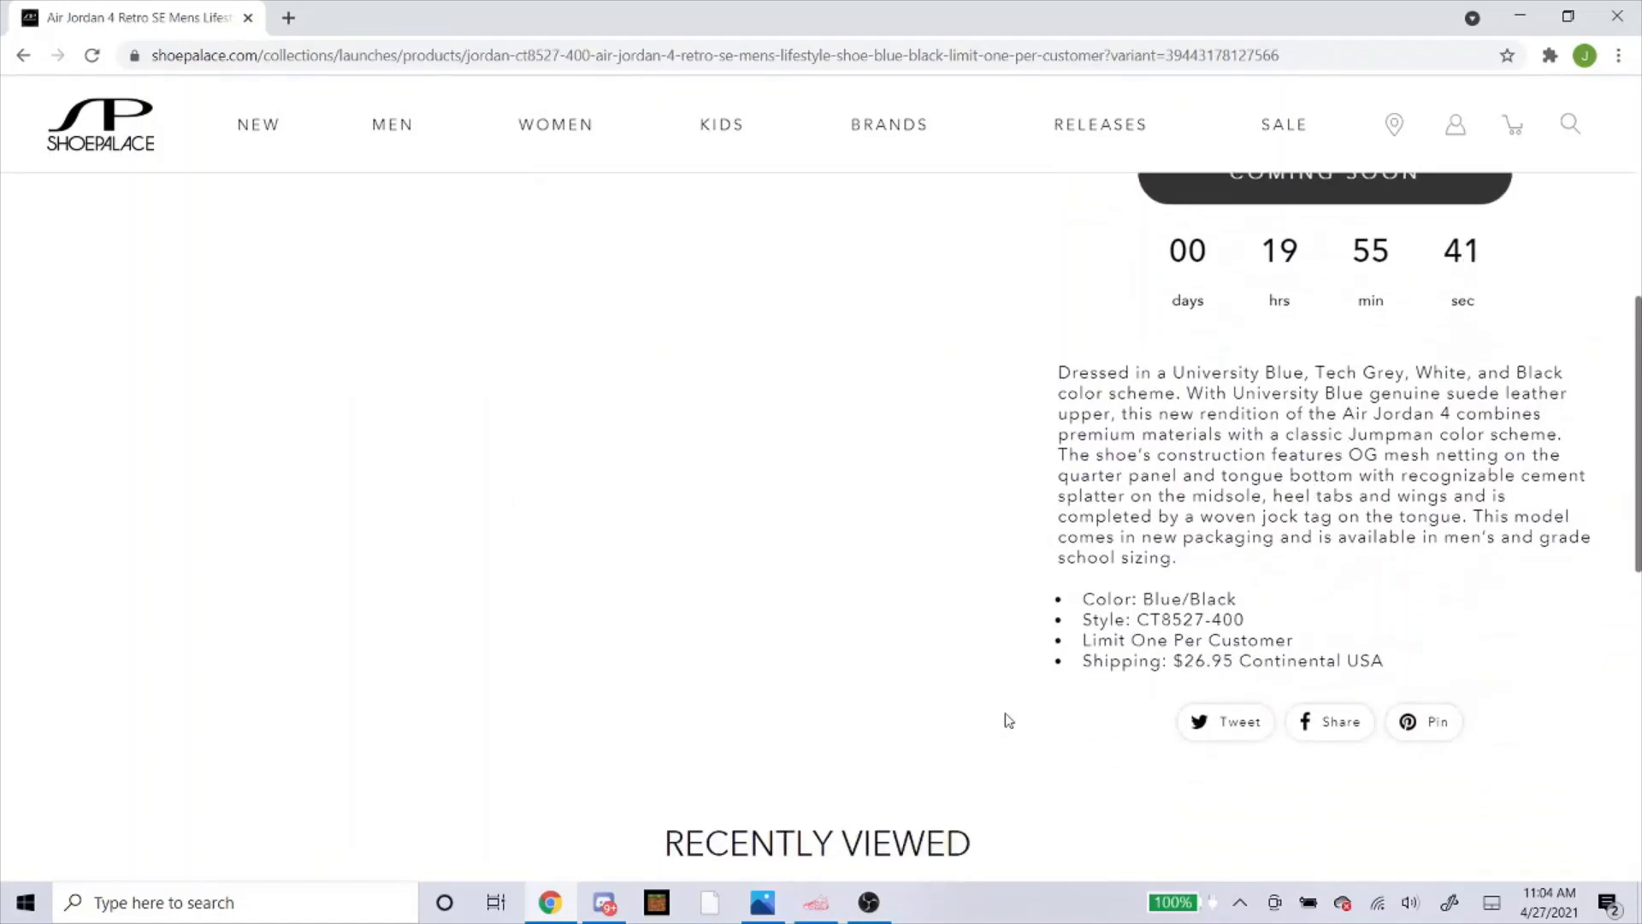
pyautogui.scroll(3, 1207, 462)
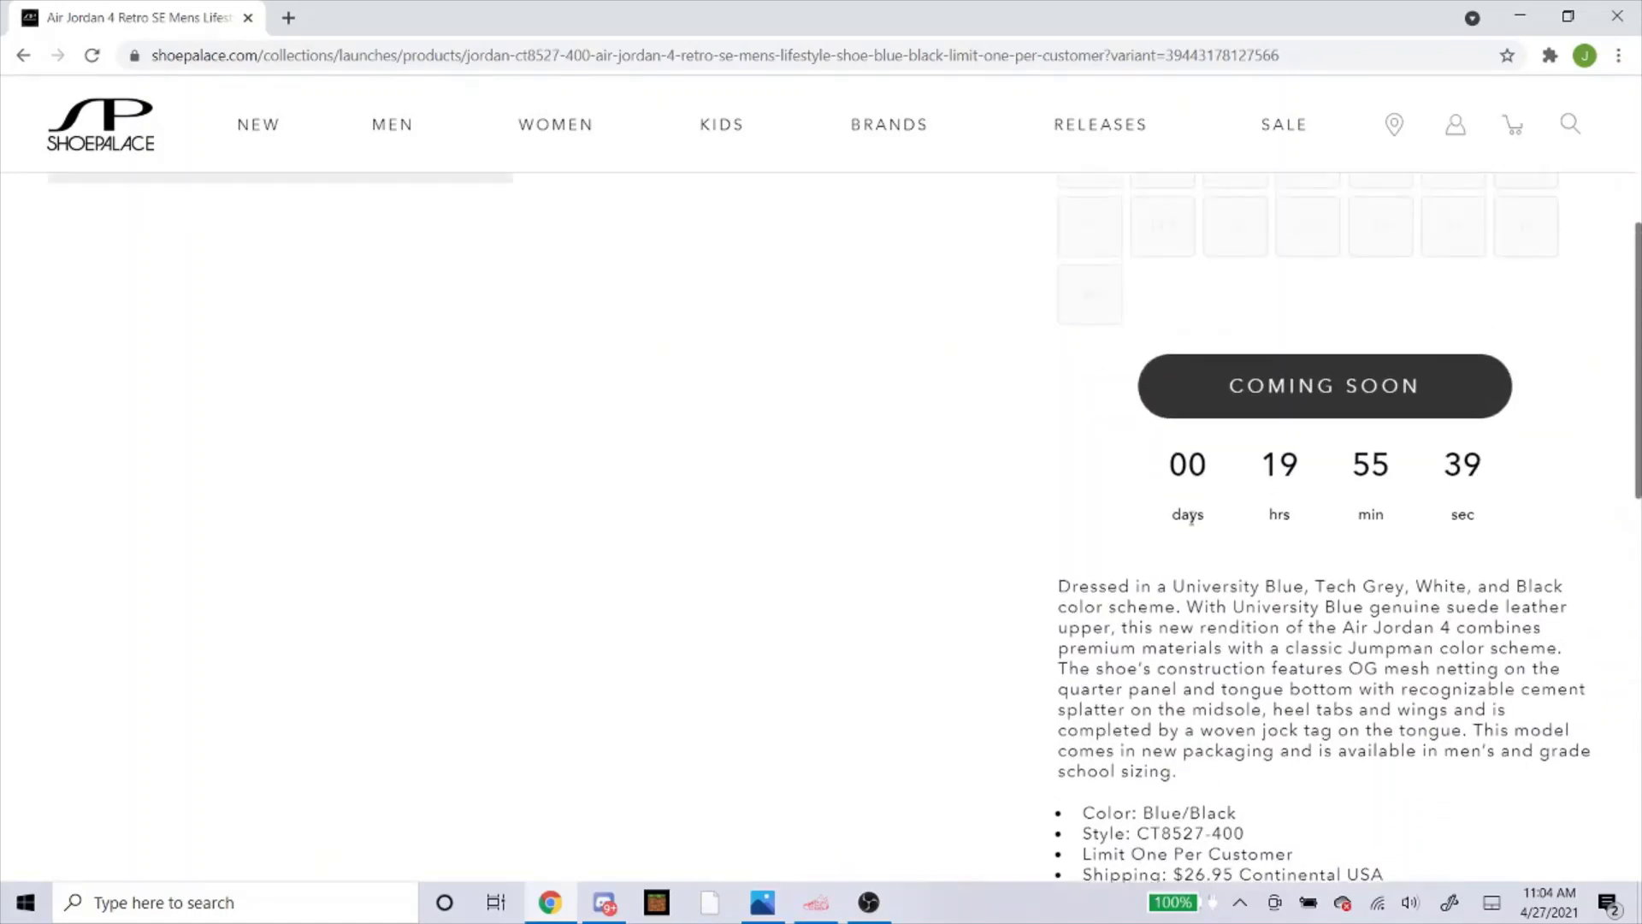
pyautogui.scroll(5, 1254, 587)
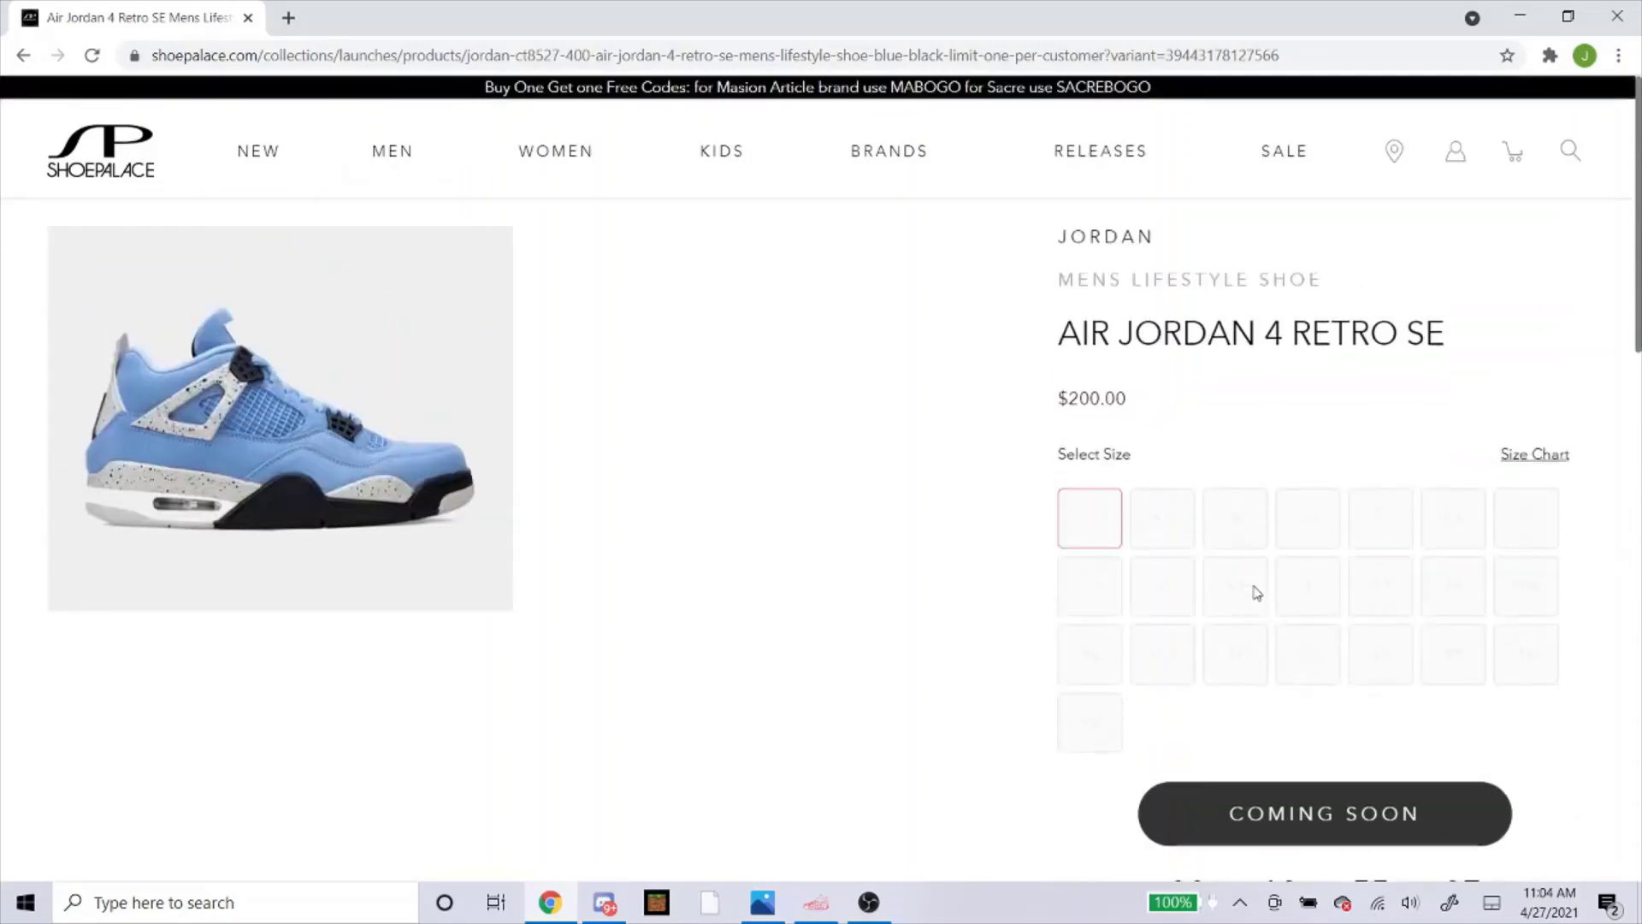
pyautogui.scroll(-6, 1254, 587)
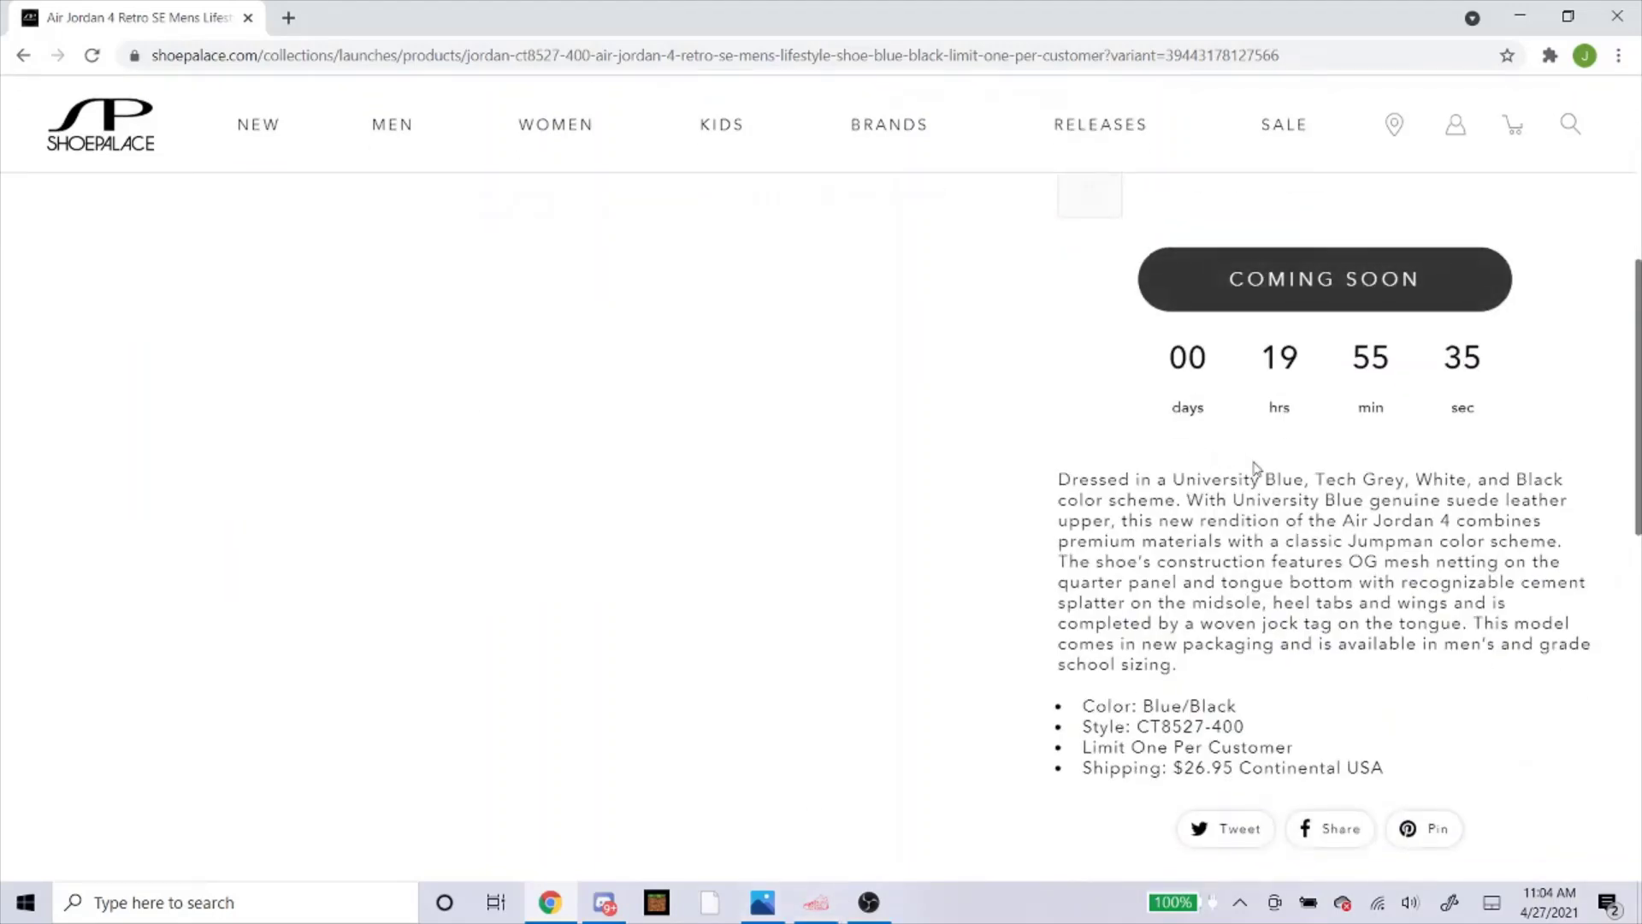
# Step: Append 'university blue' to the ShoePalace task keywords, then return to the product page
pyautogui.click(813, 912)
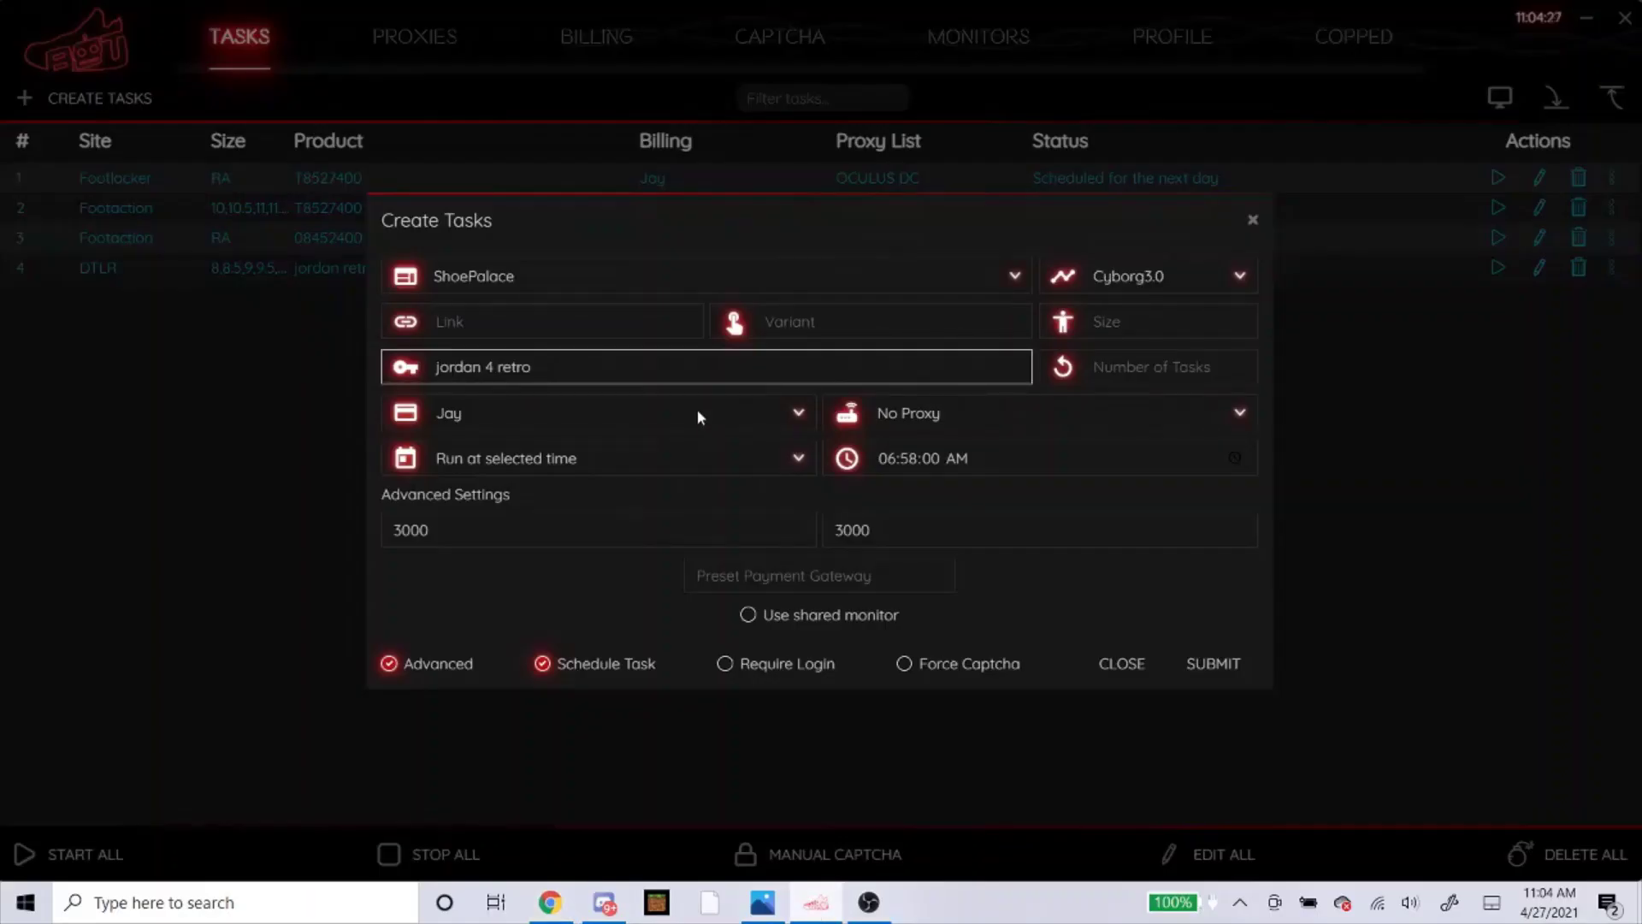
pyautogui.click(550, 902)
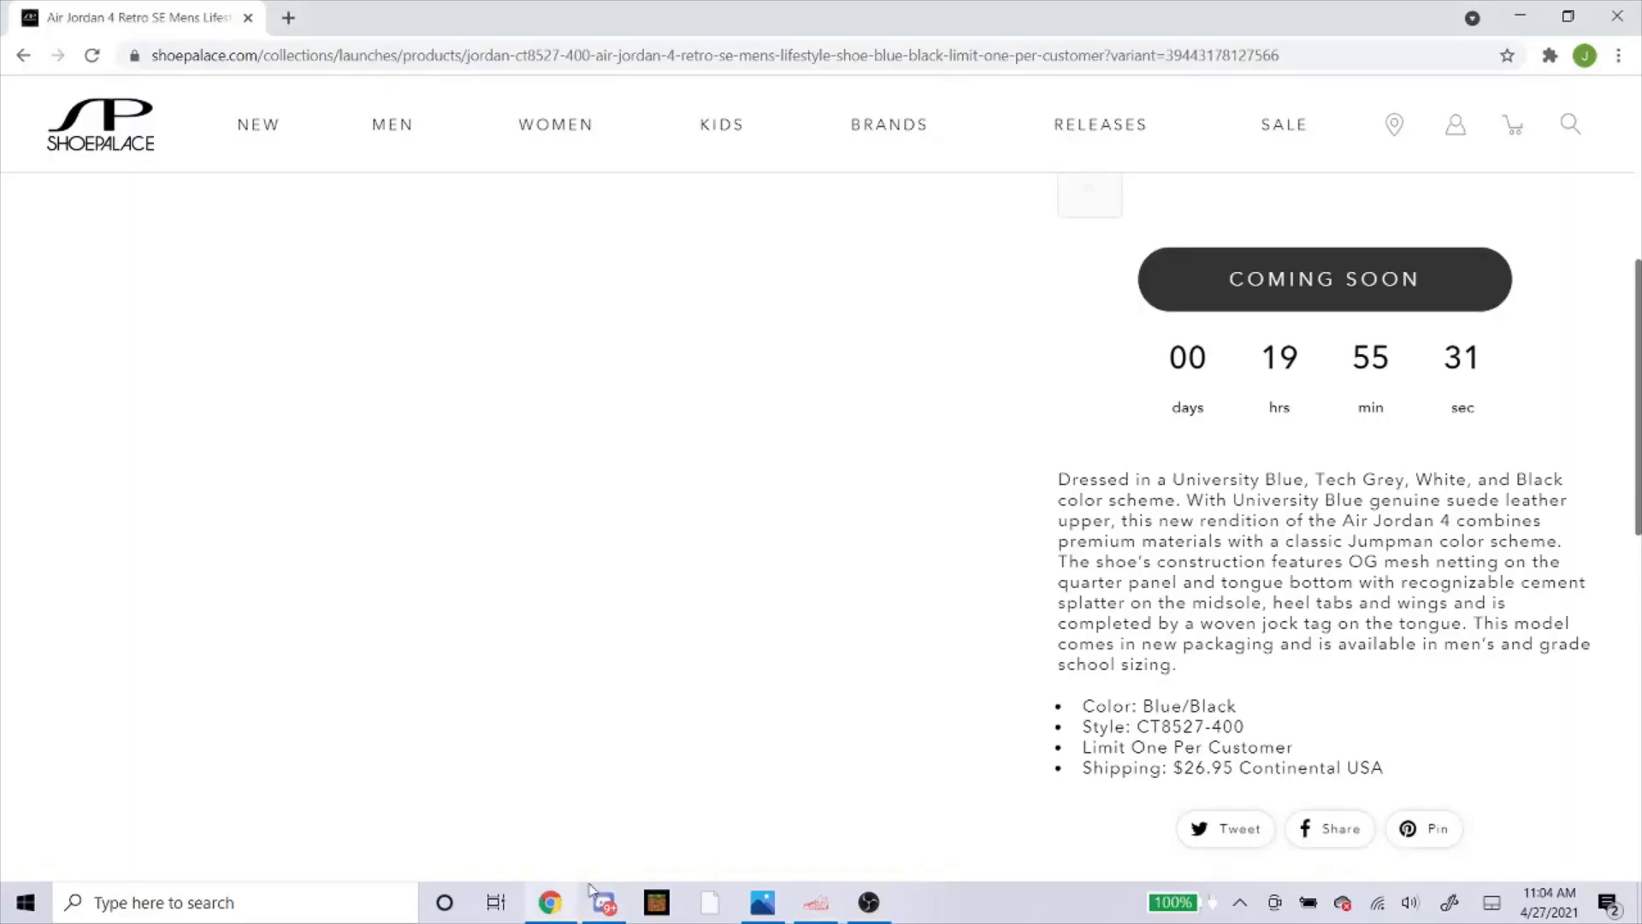
pyautogui.scroll(-3, 825, 520)
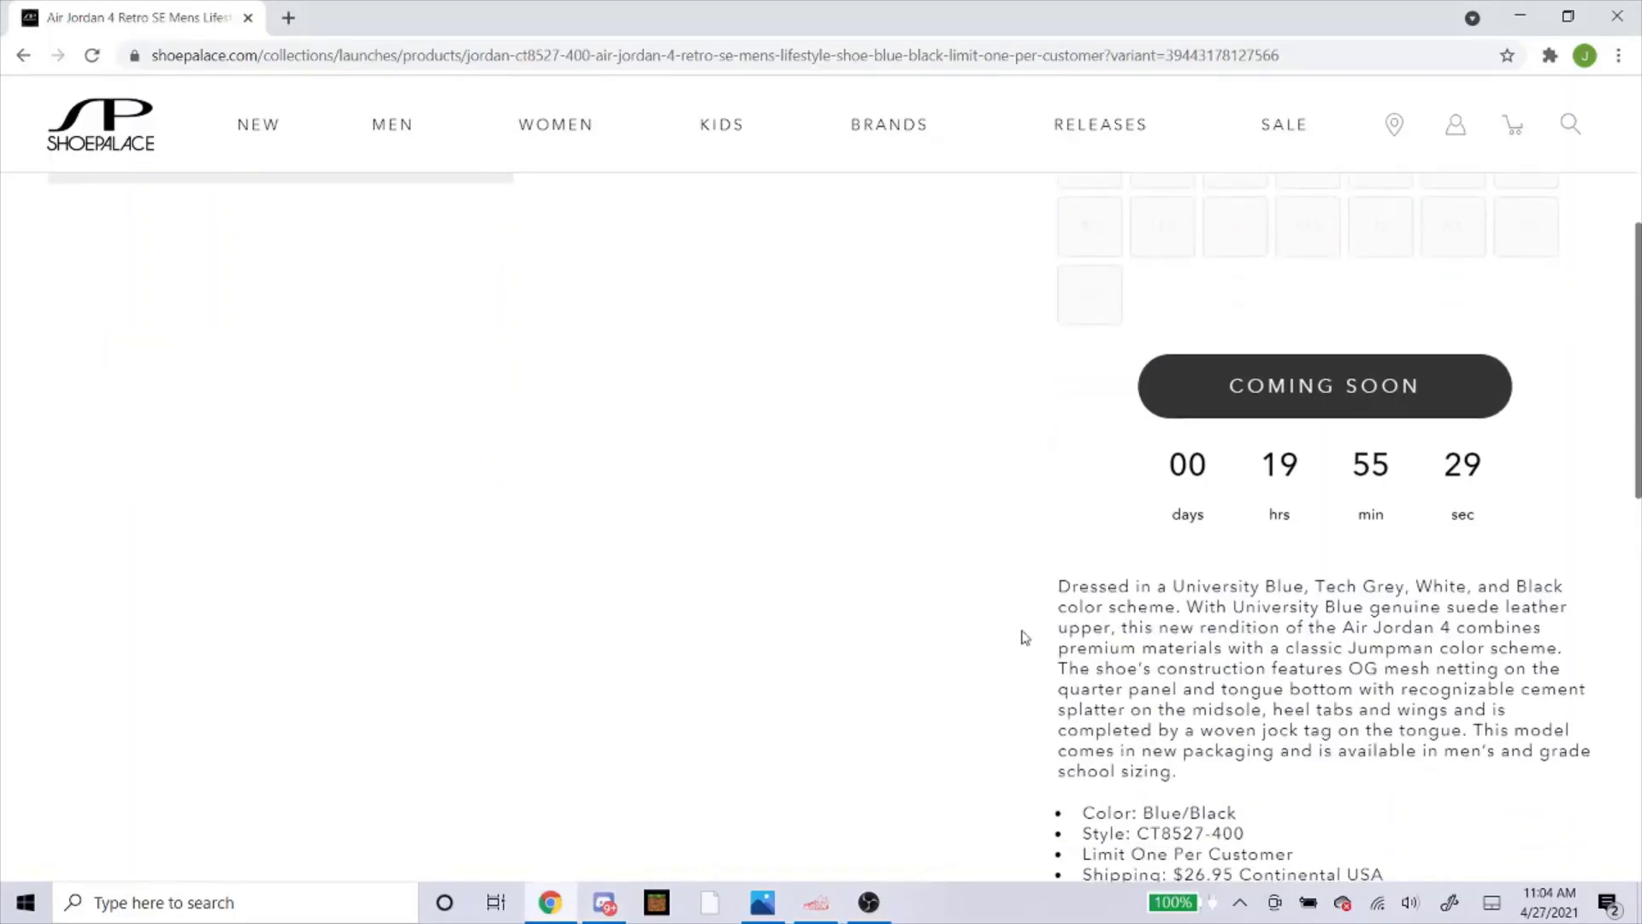
pyautogui.hotkey('alt', 'Tab')
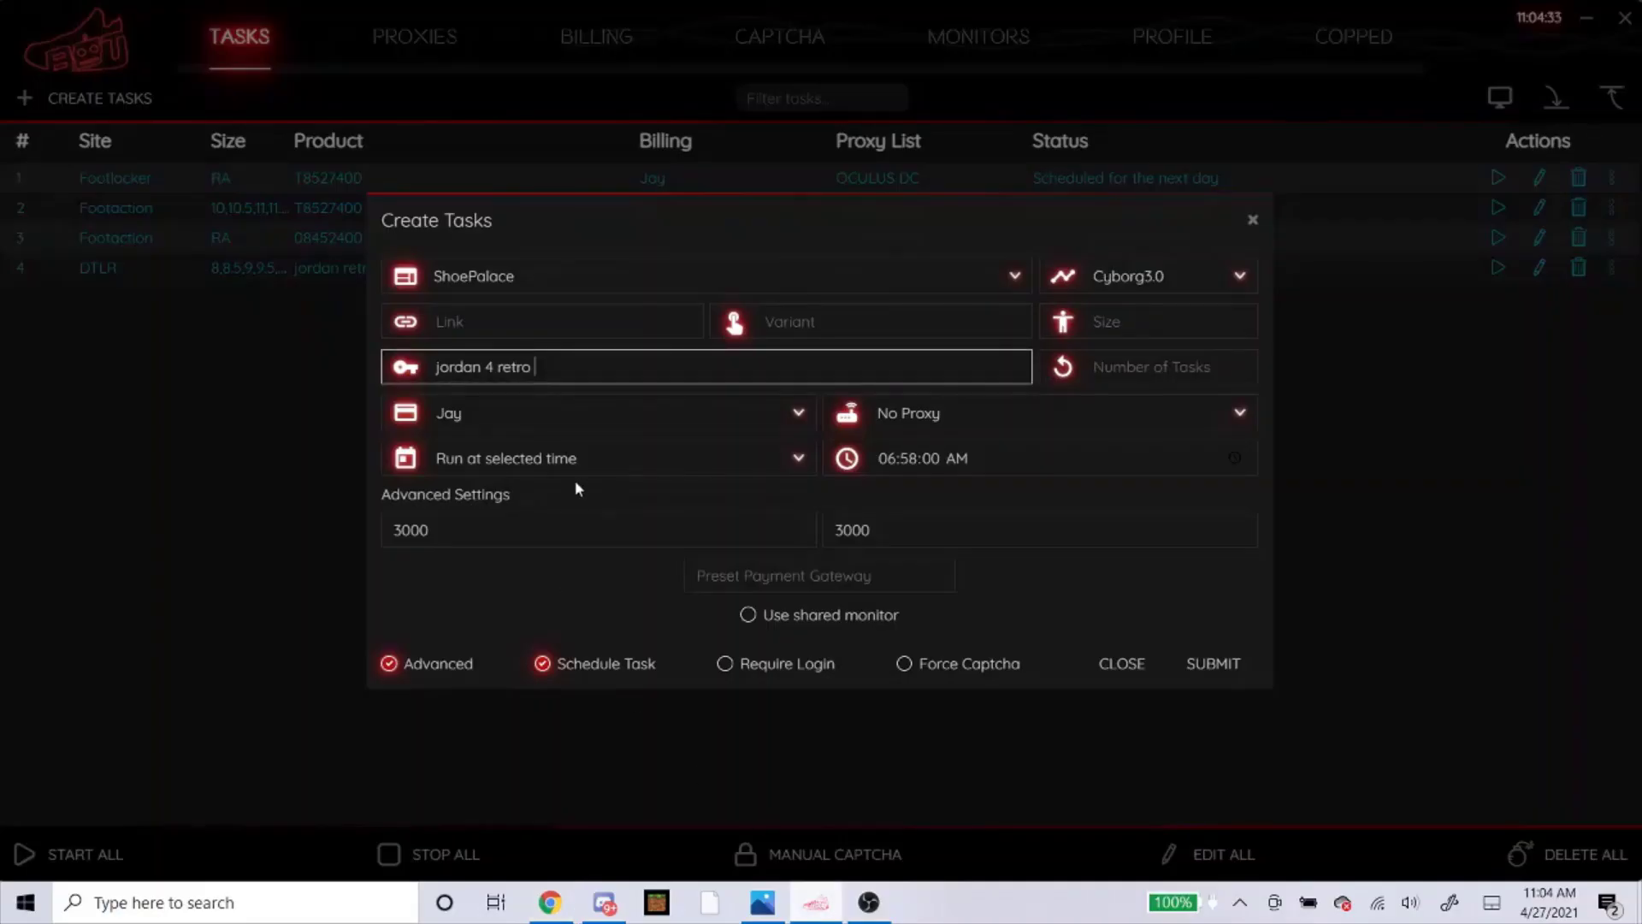
pyautogui.write('university blue')
pyautogui.click(550, 903)
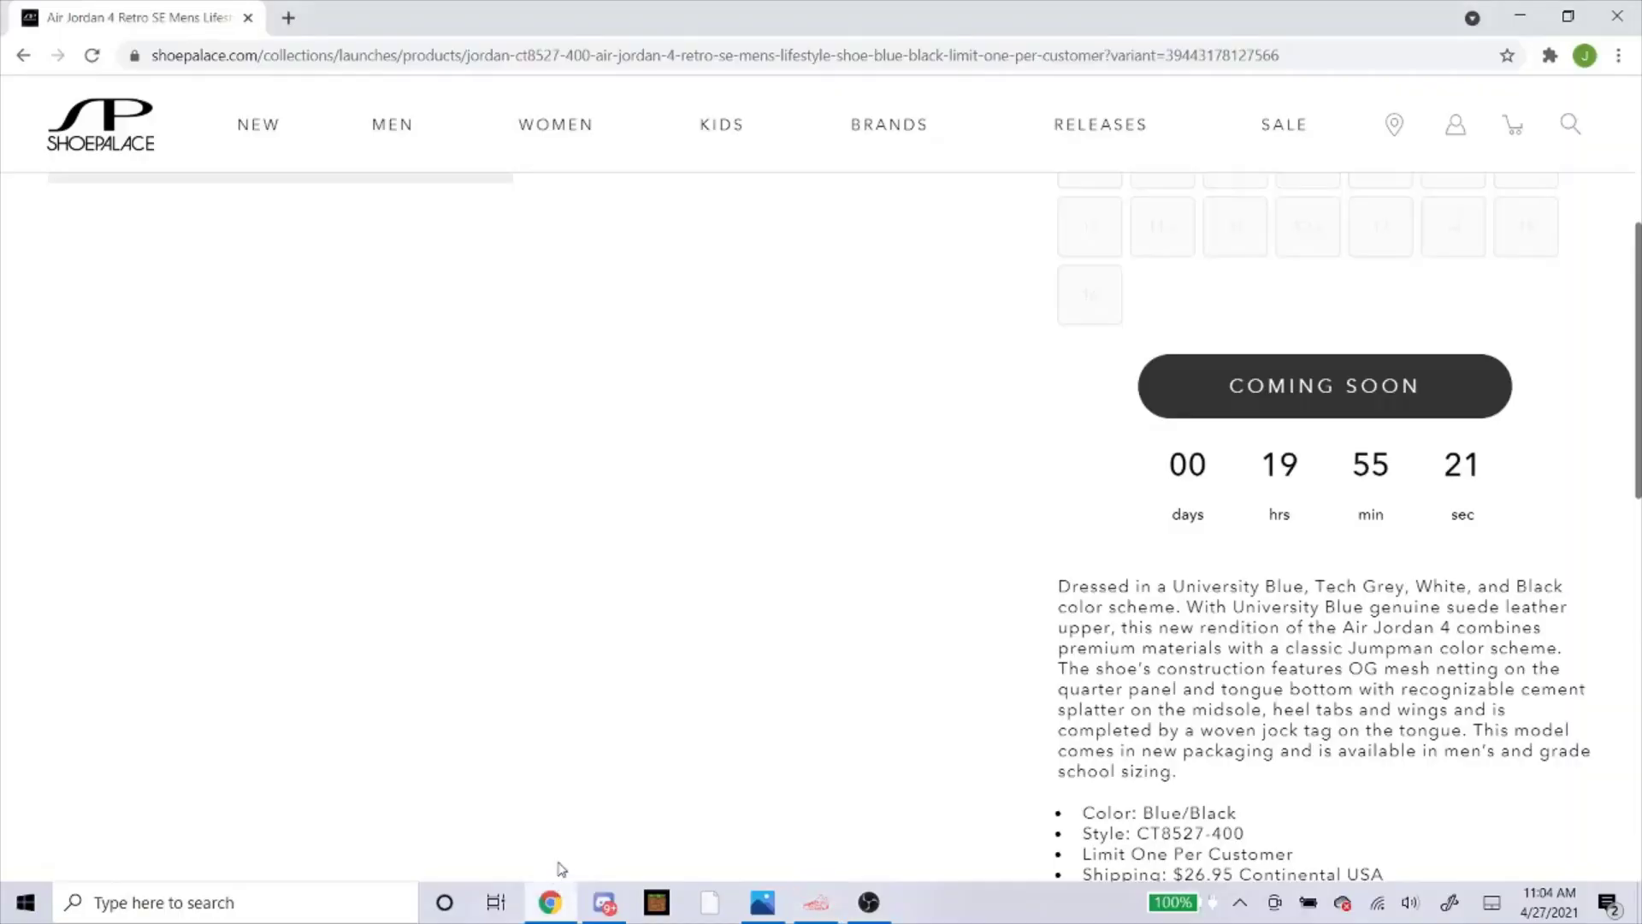
pyautogui.scroll(5, 1514, 139)
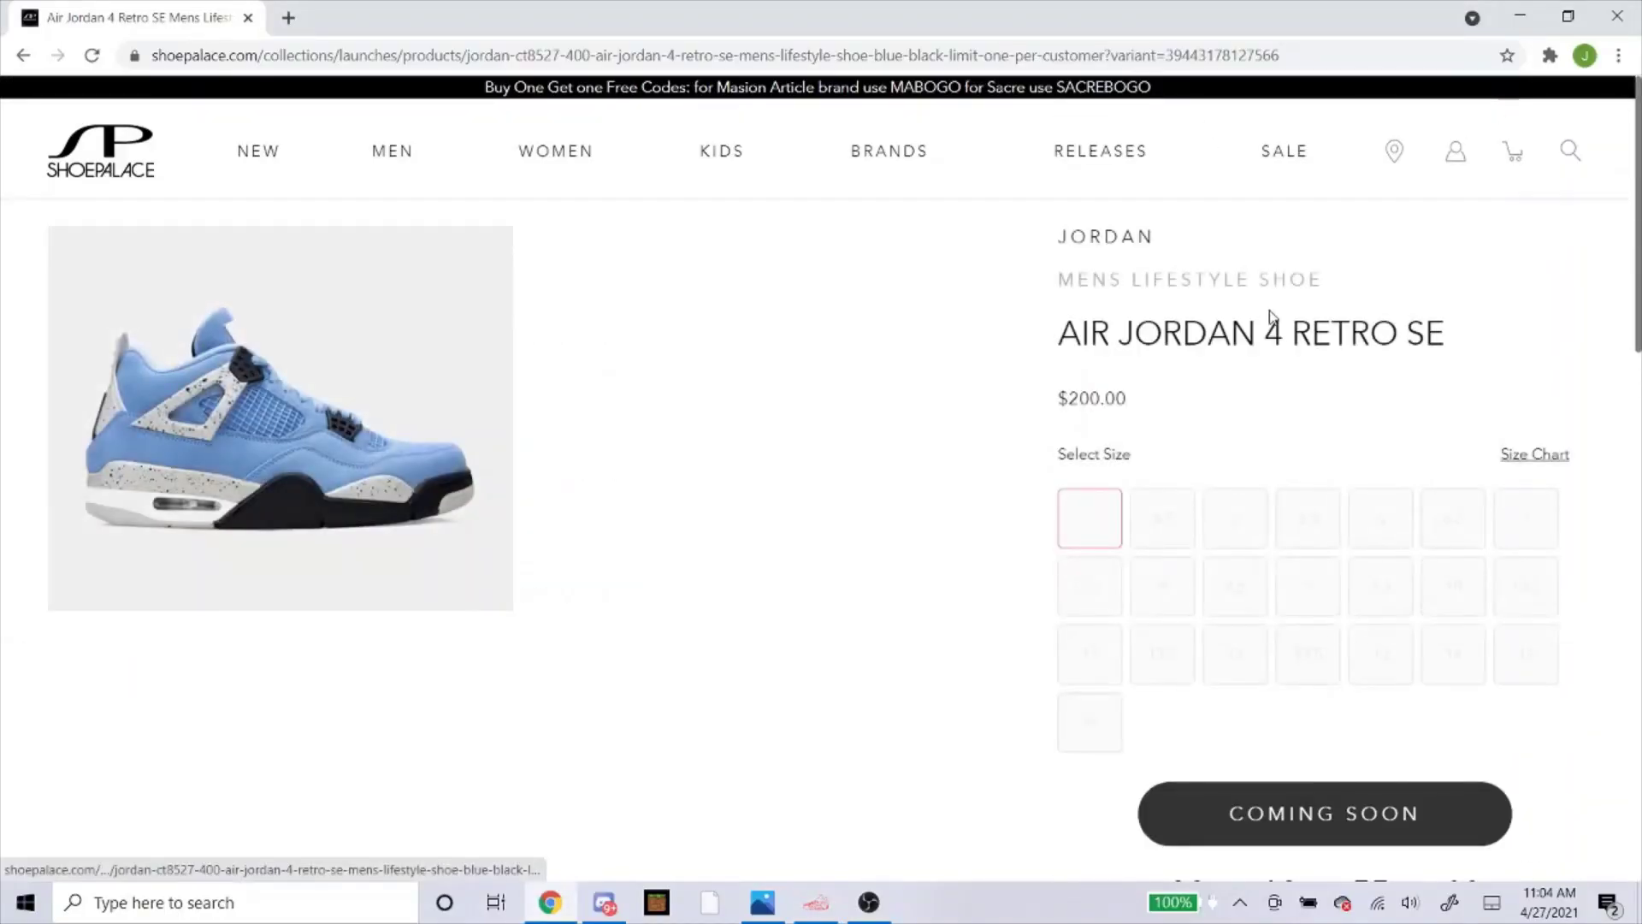
# Step: Edit the keywords to read 'jordan 4 retro university blue mens shoe'
pyautogui.click(817, 902)
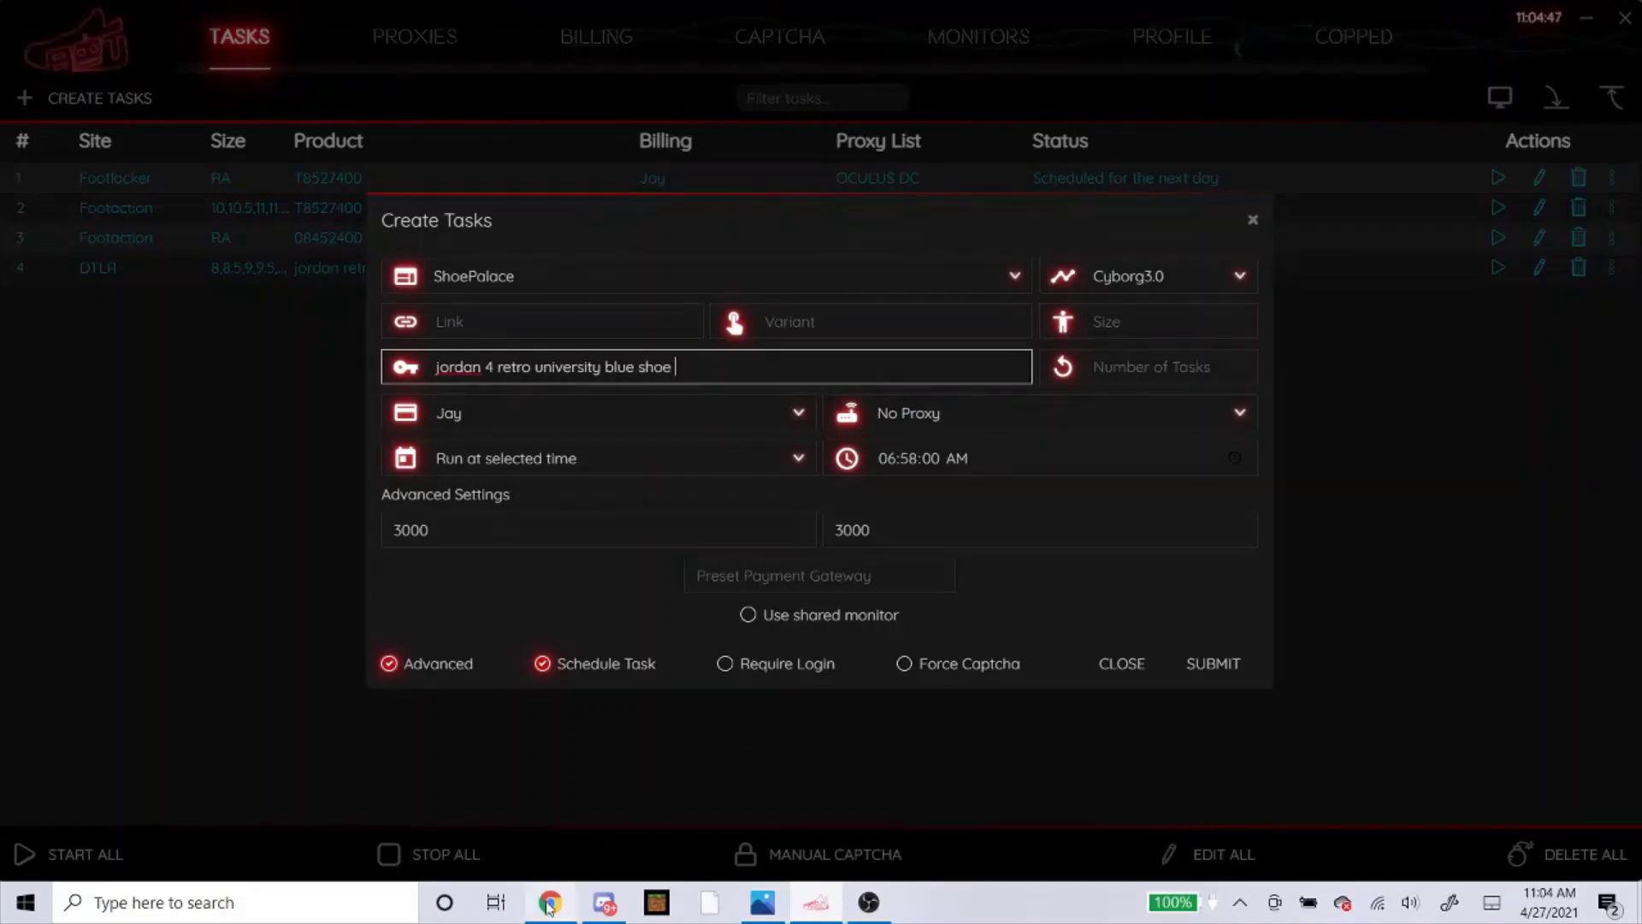
pyautogui.hotkey('alt', 'Tab')
pyautogui.hotkey('alt', 'Tab')
pyautogui.press('BackSpace')
pyautogui.press('BackSpace')
pyautogui.press('BackSpace')
pyautogui.press('BackSpace')
pyautogui.write('mens shoe')
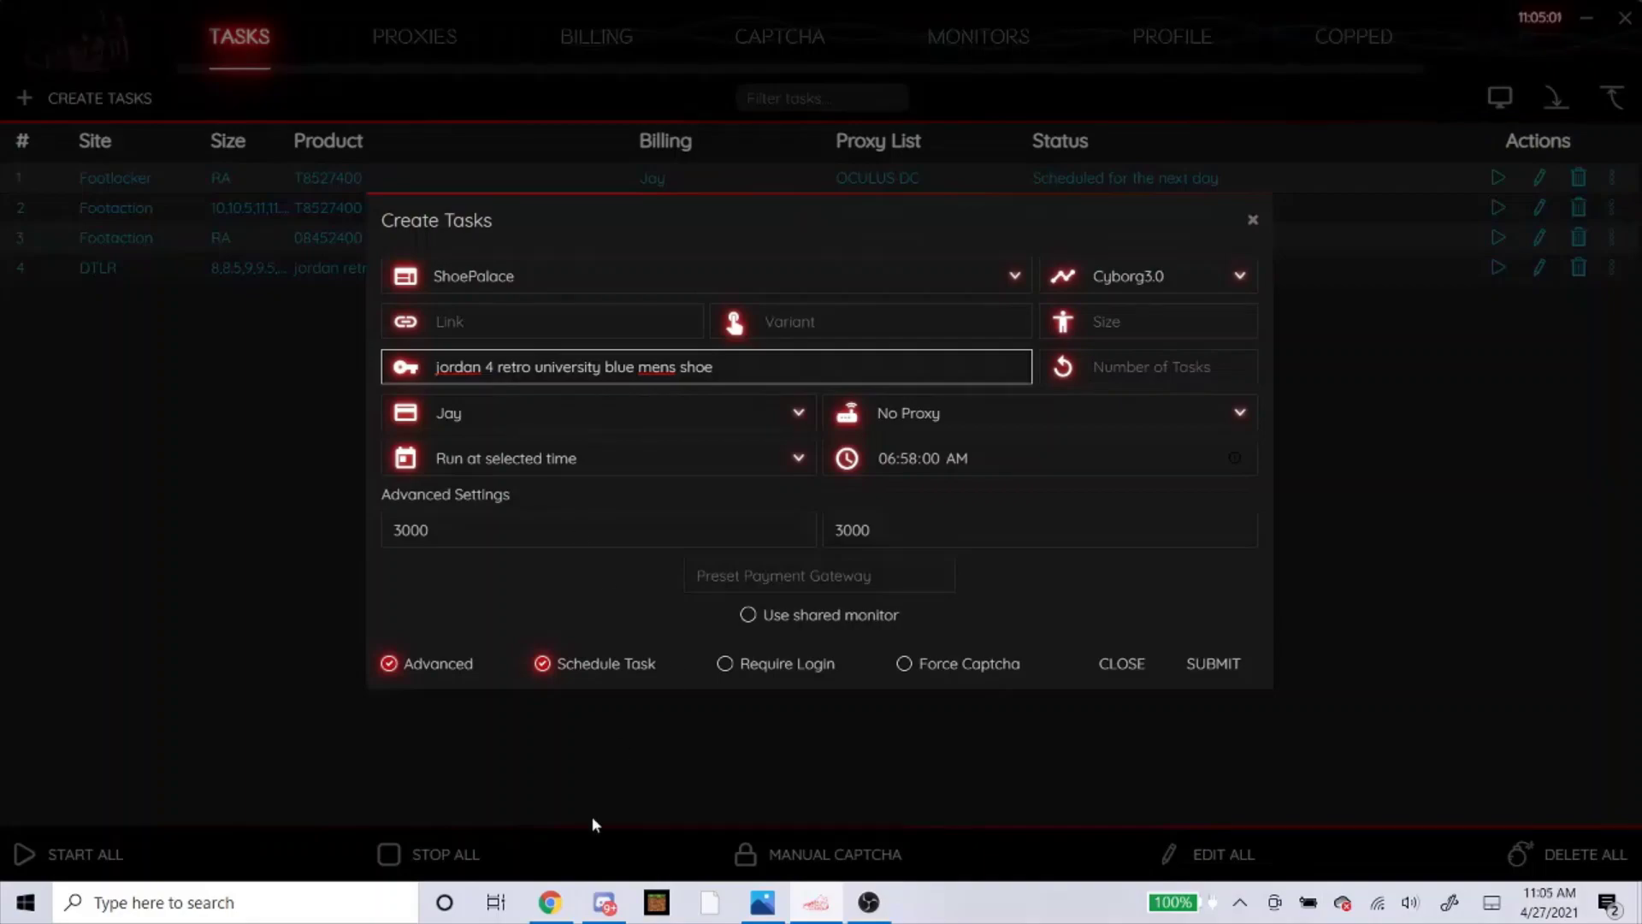
# Step: Recheck the Shoe Palace search with 'univer', close it, and scroll the product page
pyautogui.click(550, 902)
pyautogui.click(1572, 152)
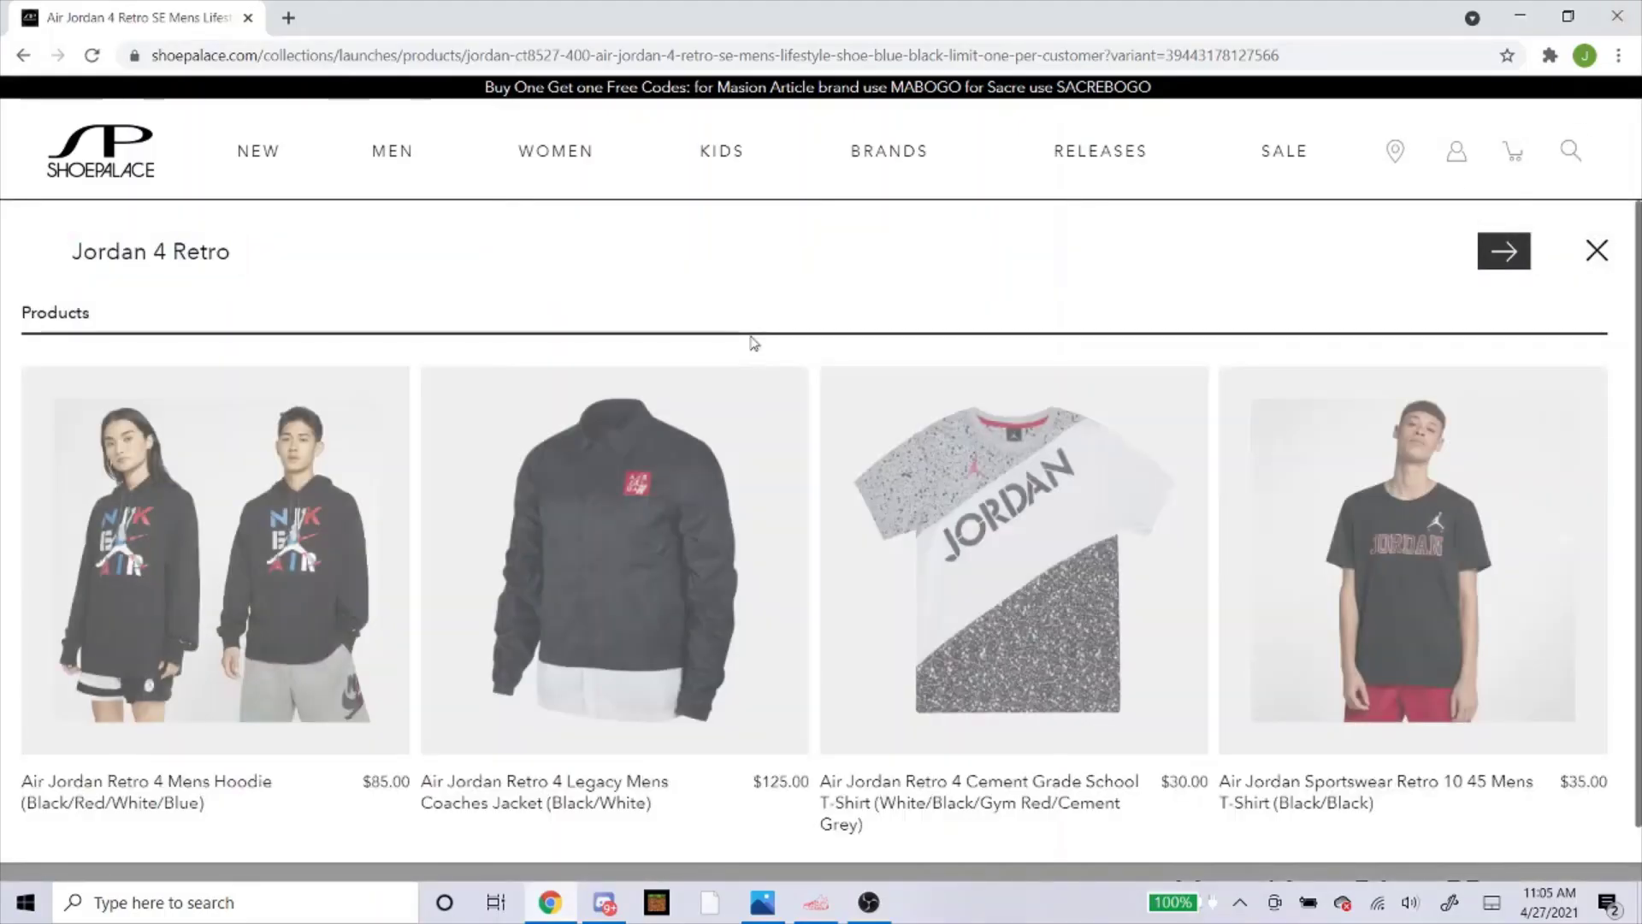
pyautogui.write('univer')
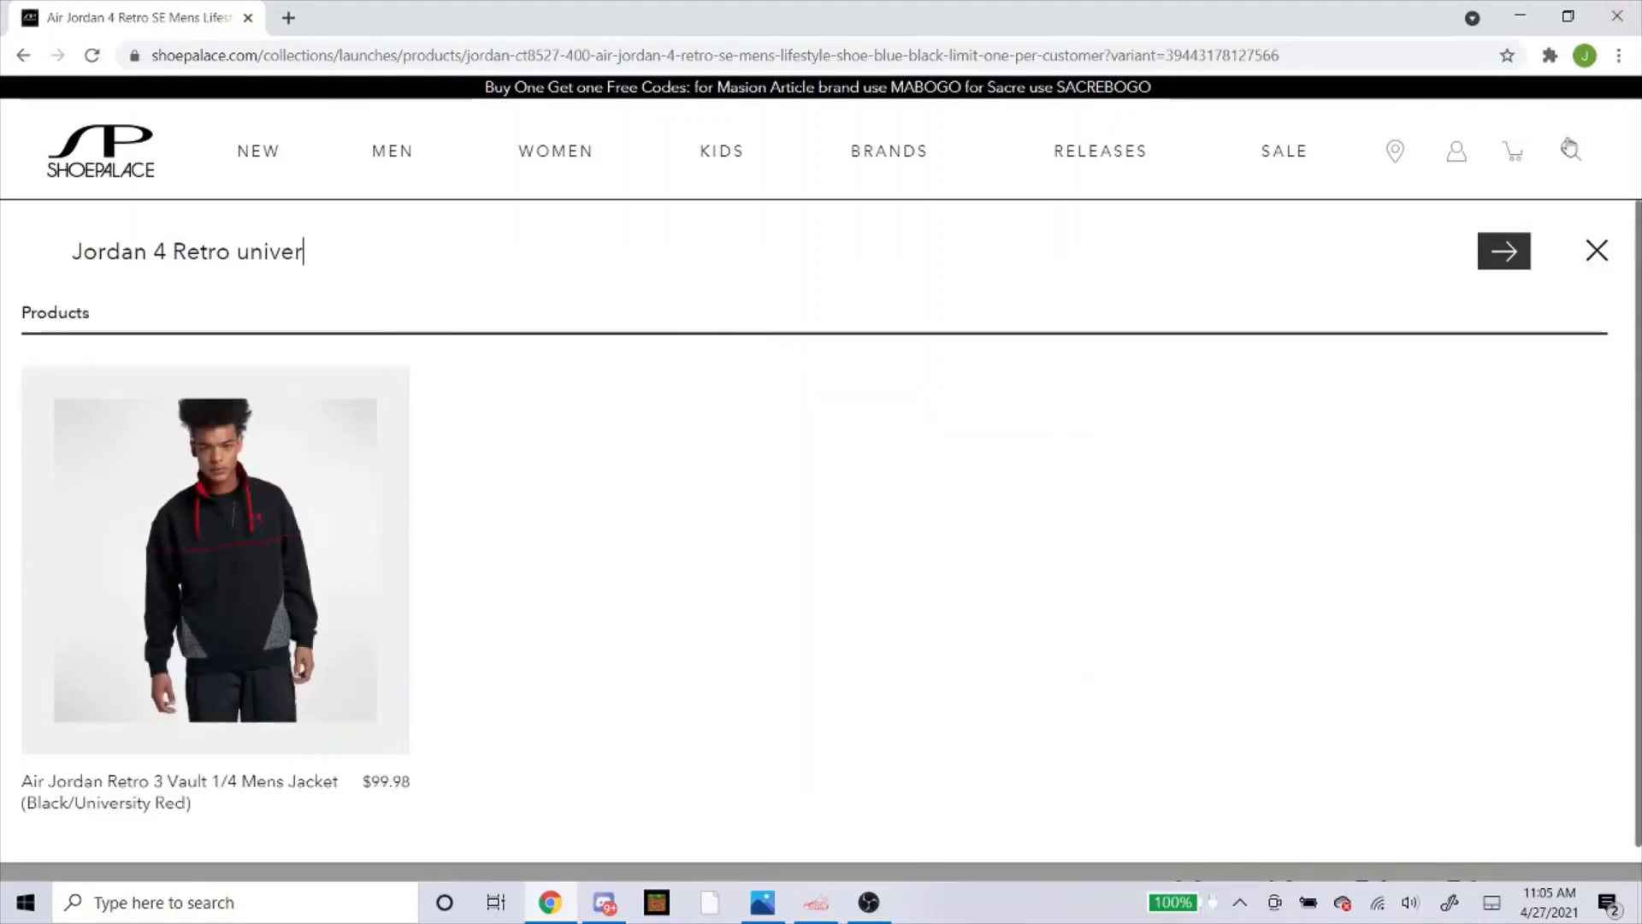
pyautogui.click(1598, 251)
pyautogui.scroll(-1, 1066, 467)
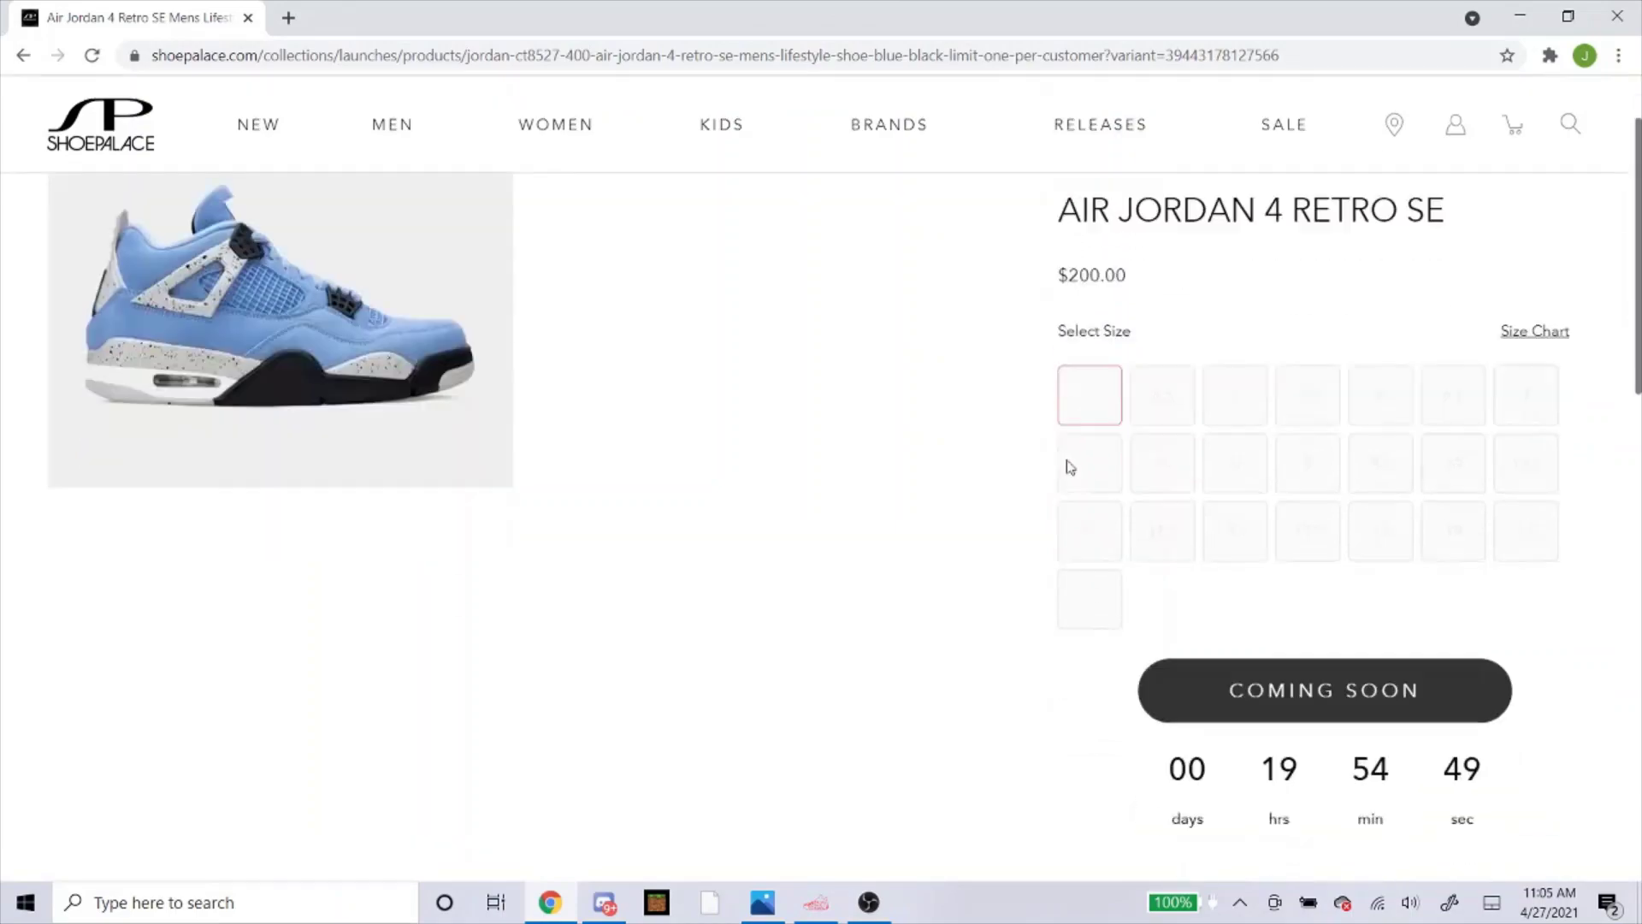
pyautogui.scroll(-1, 1504, 617)
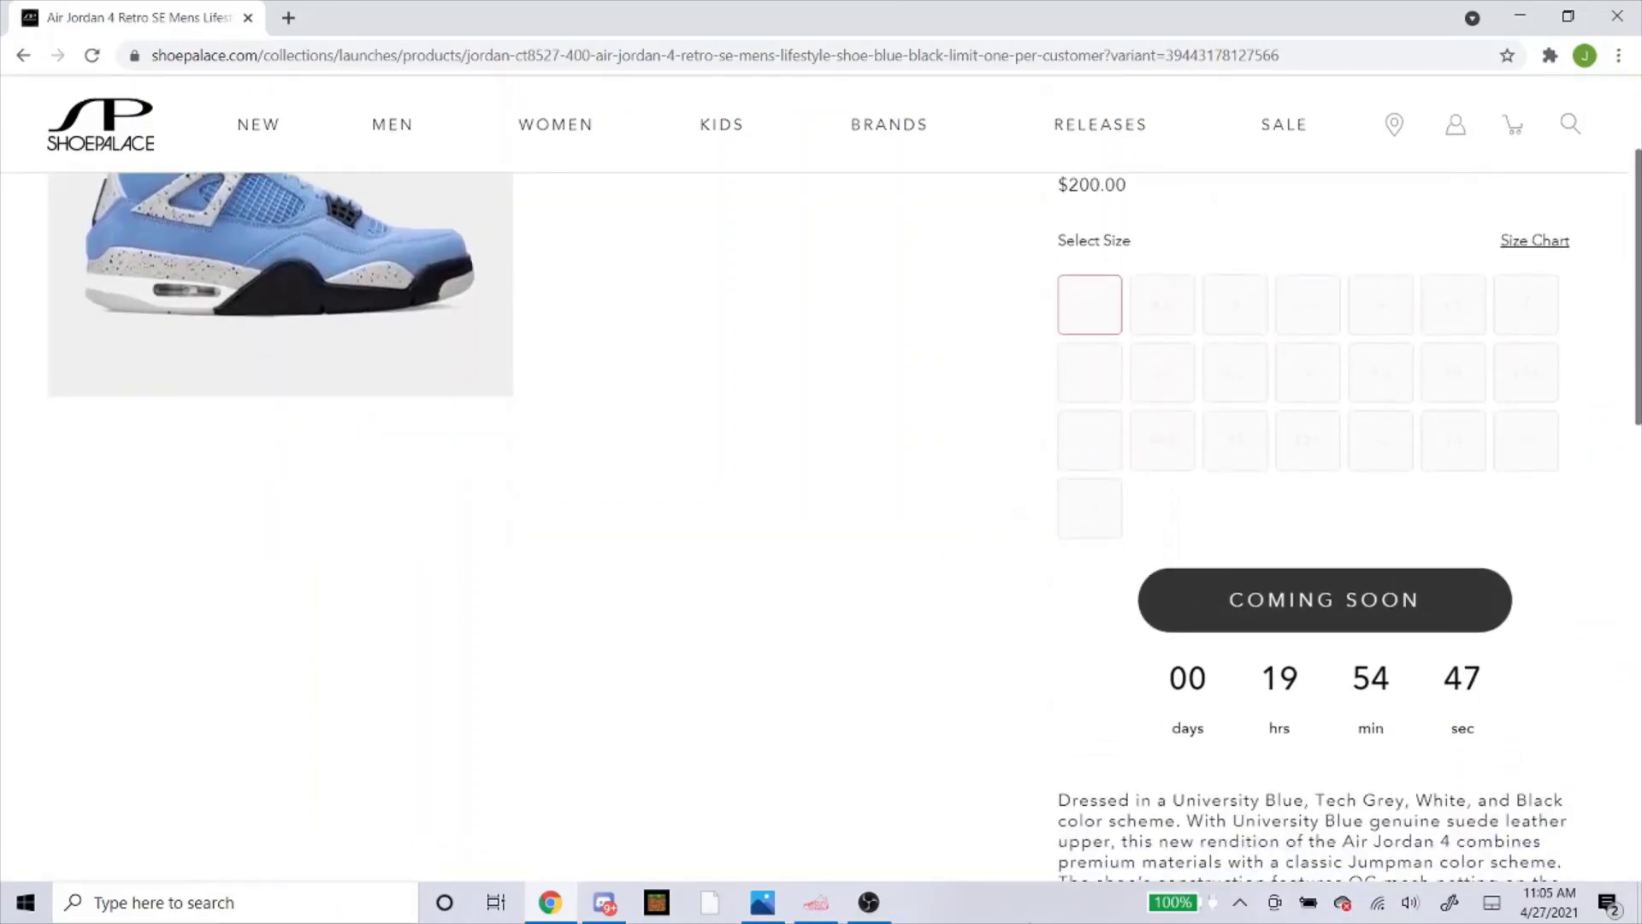
# Step: Tidy the keyword, choose the OCULUS DC proxy list, and submit the ShoePalace task
pyautogui.click(798, 914)
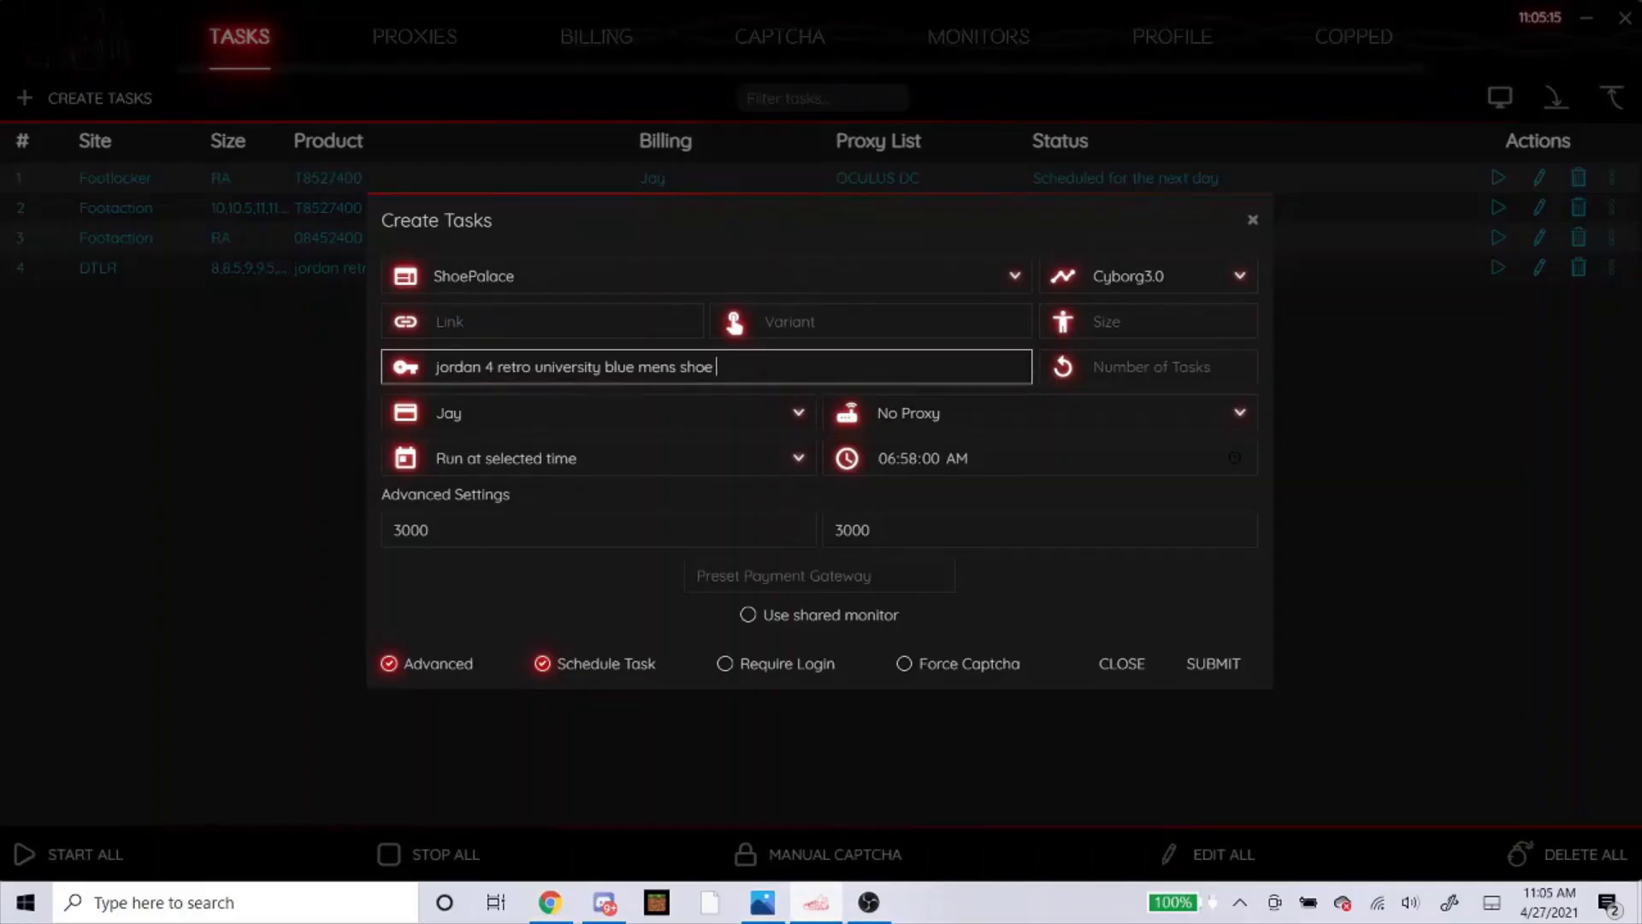
pyautogui.doubleClick(762, 366)
pyautogui.click(1109, 333)
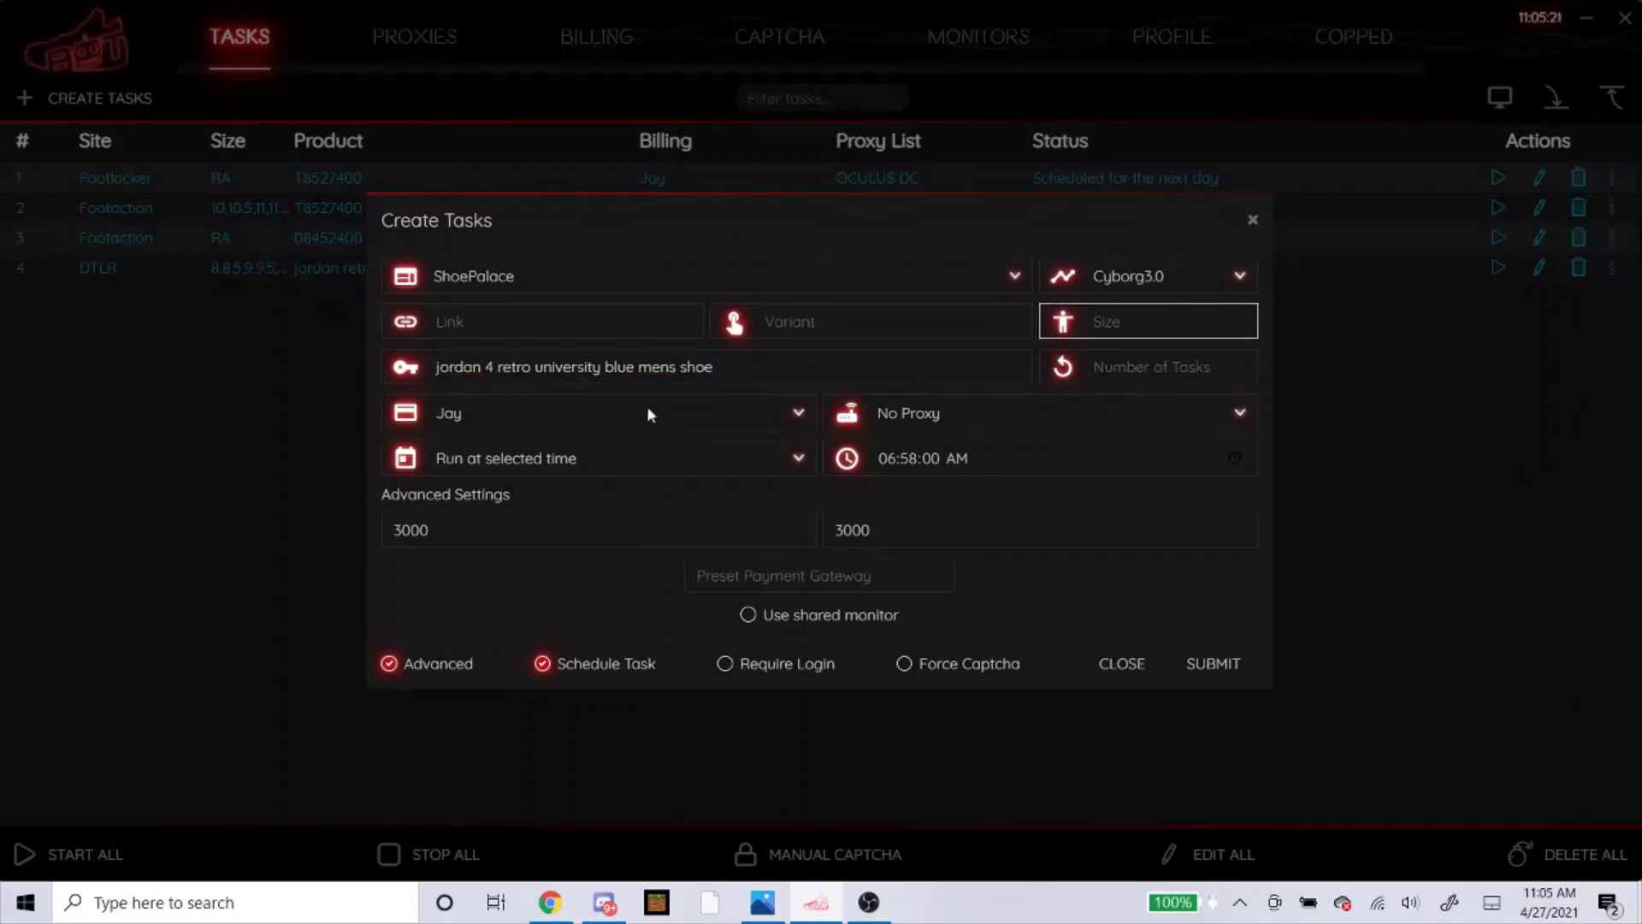
pyautogui.click(966, 414)
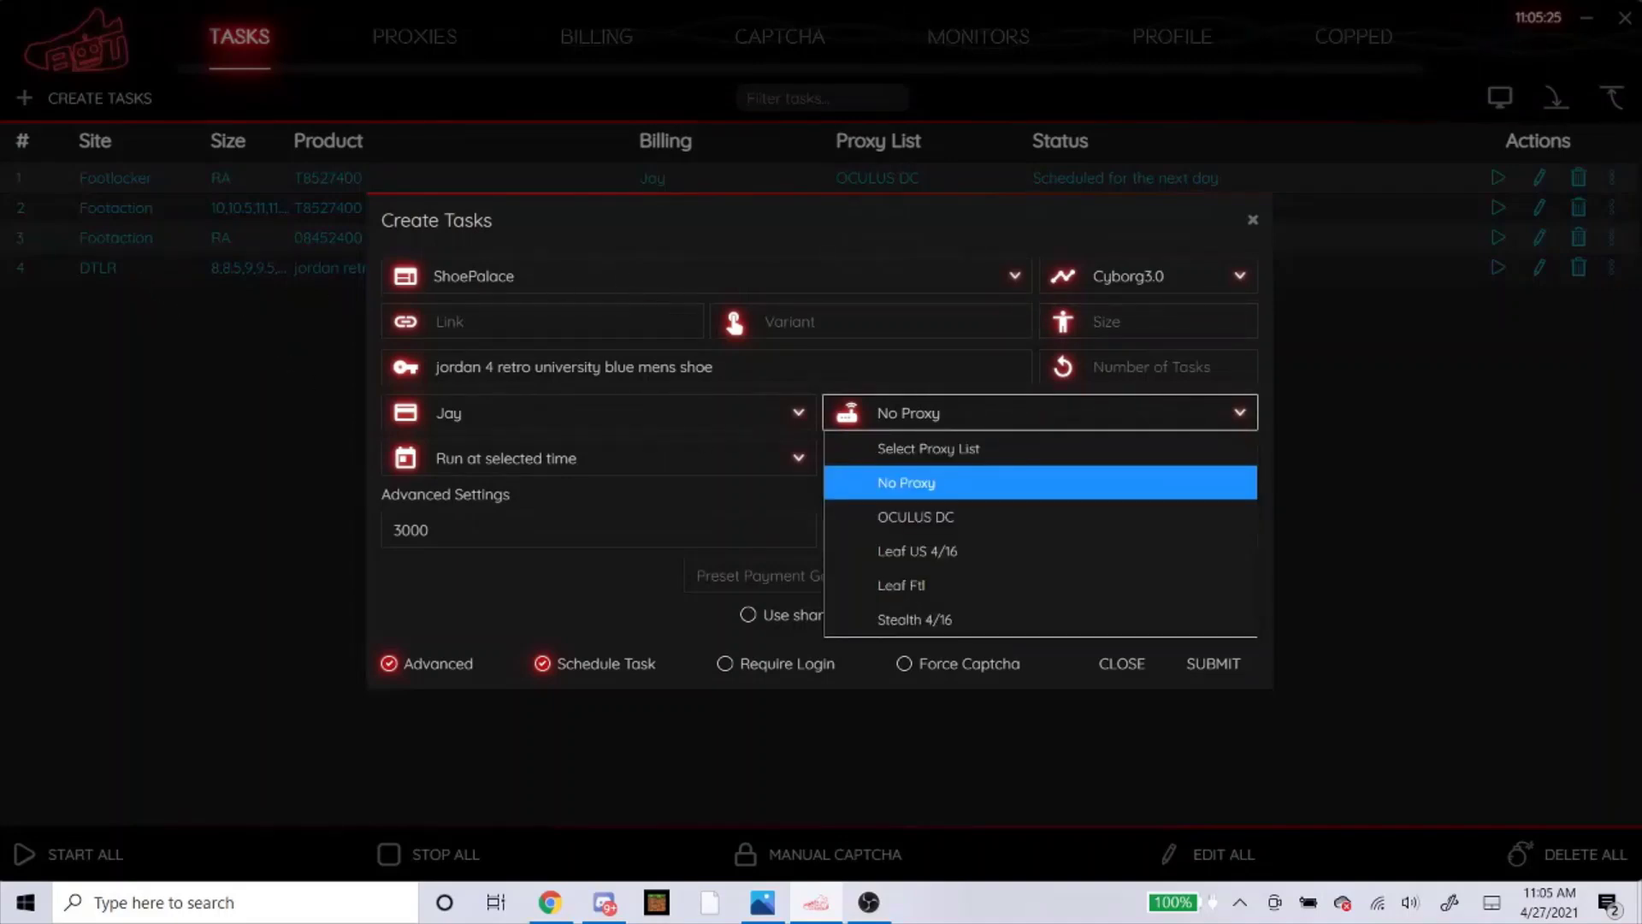
pyautogui.click(868, 507)
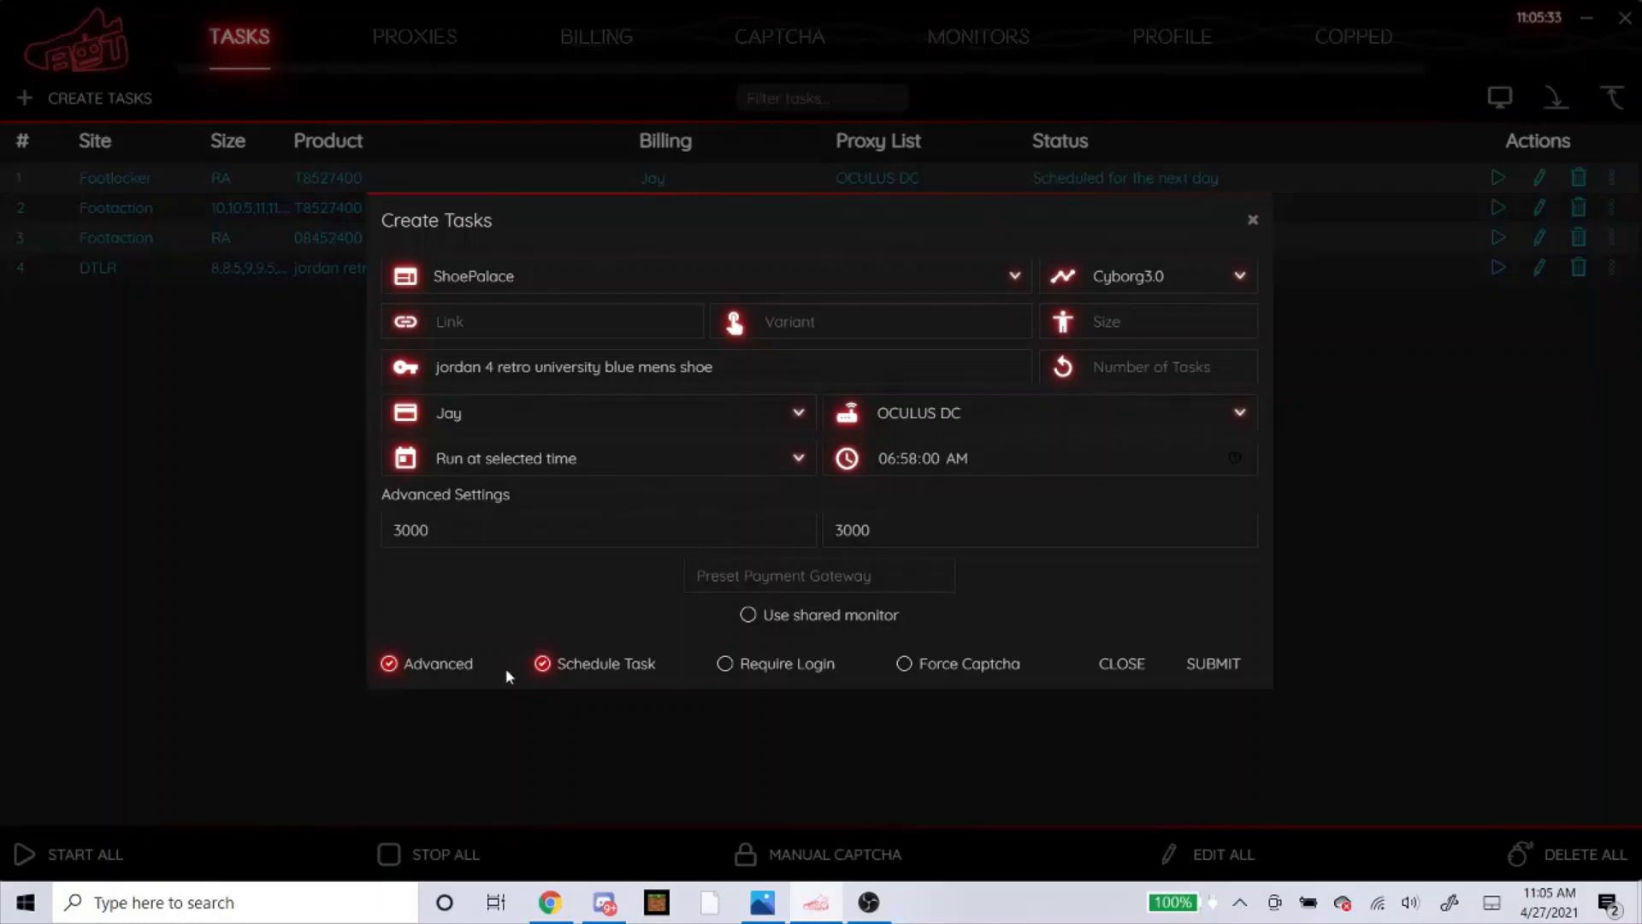
pyautogui.click(1207, 664)
pyautogui.click(1124, 666)
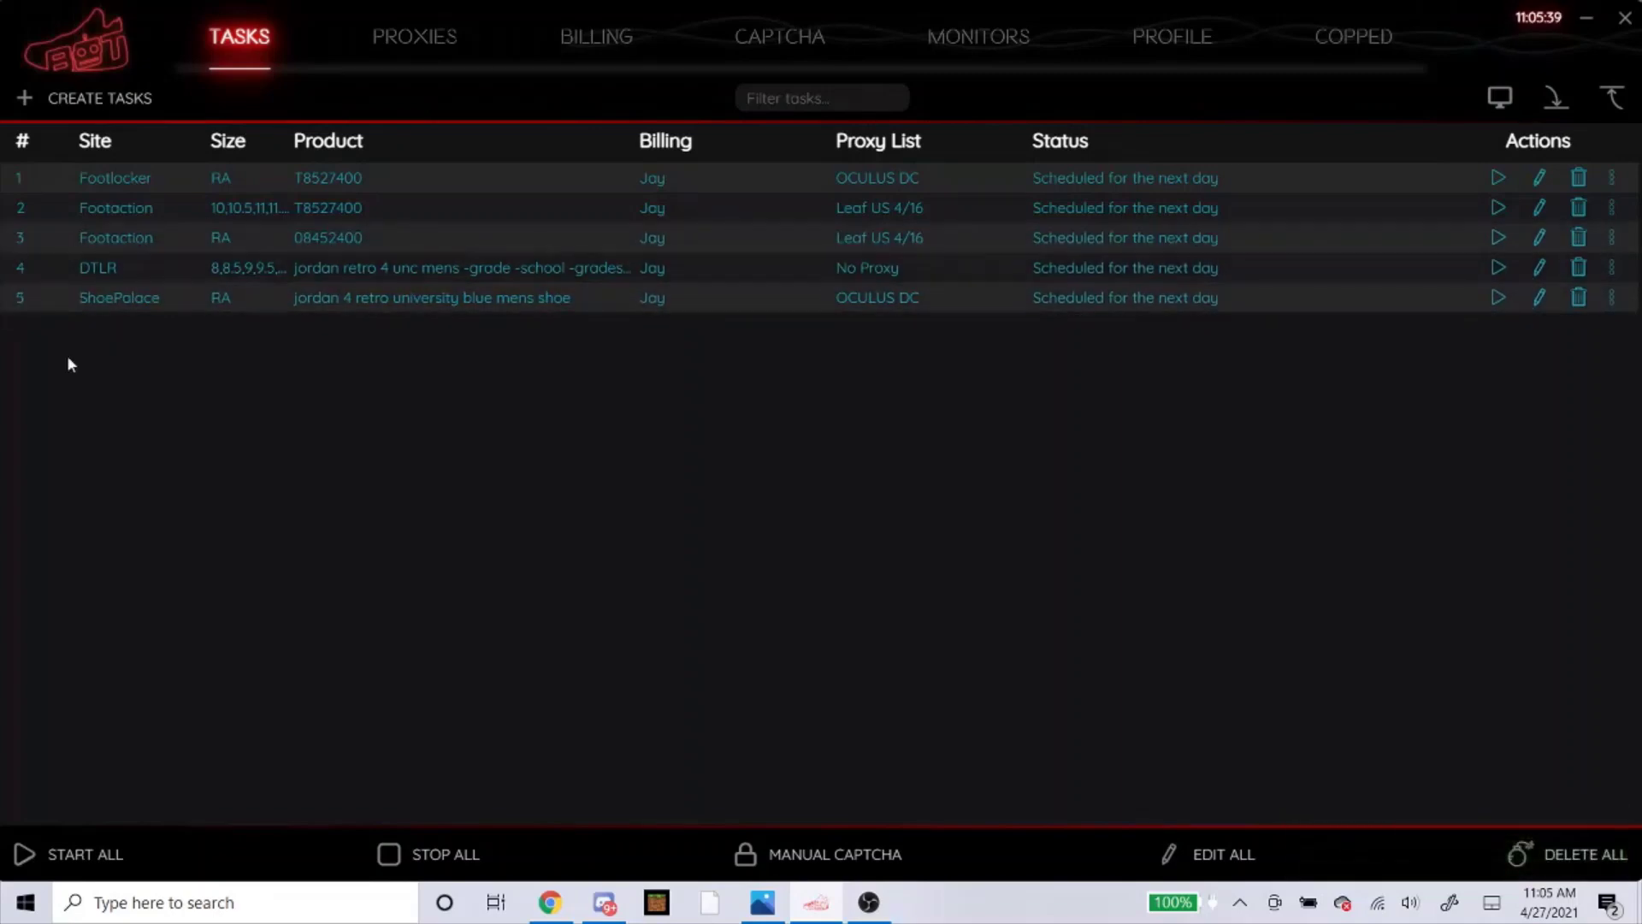
# Step: Look up shopnicekicks in Chrome, view the Air Jordan 4 Retro University Blue page, and return to NSB
pyautogui.click(550, 904)
pyautogui.click(779, 56)
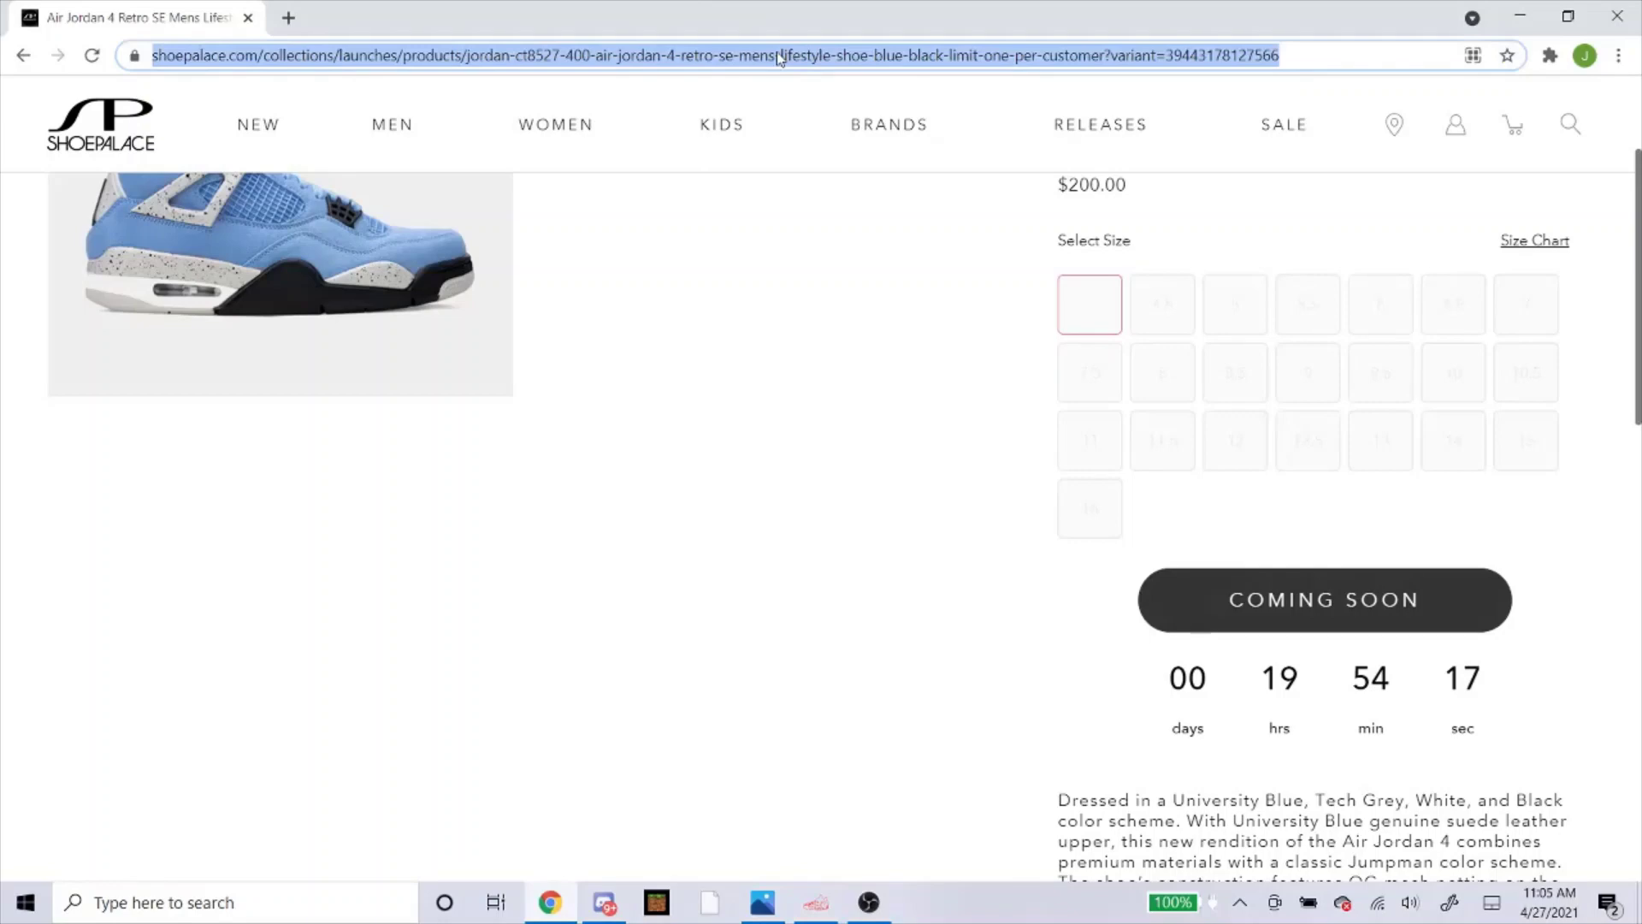
pyautogui.write('shopnicekick')
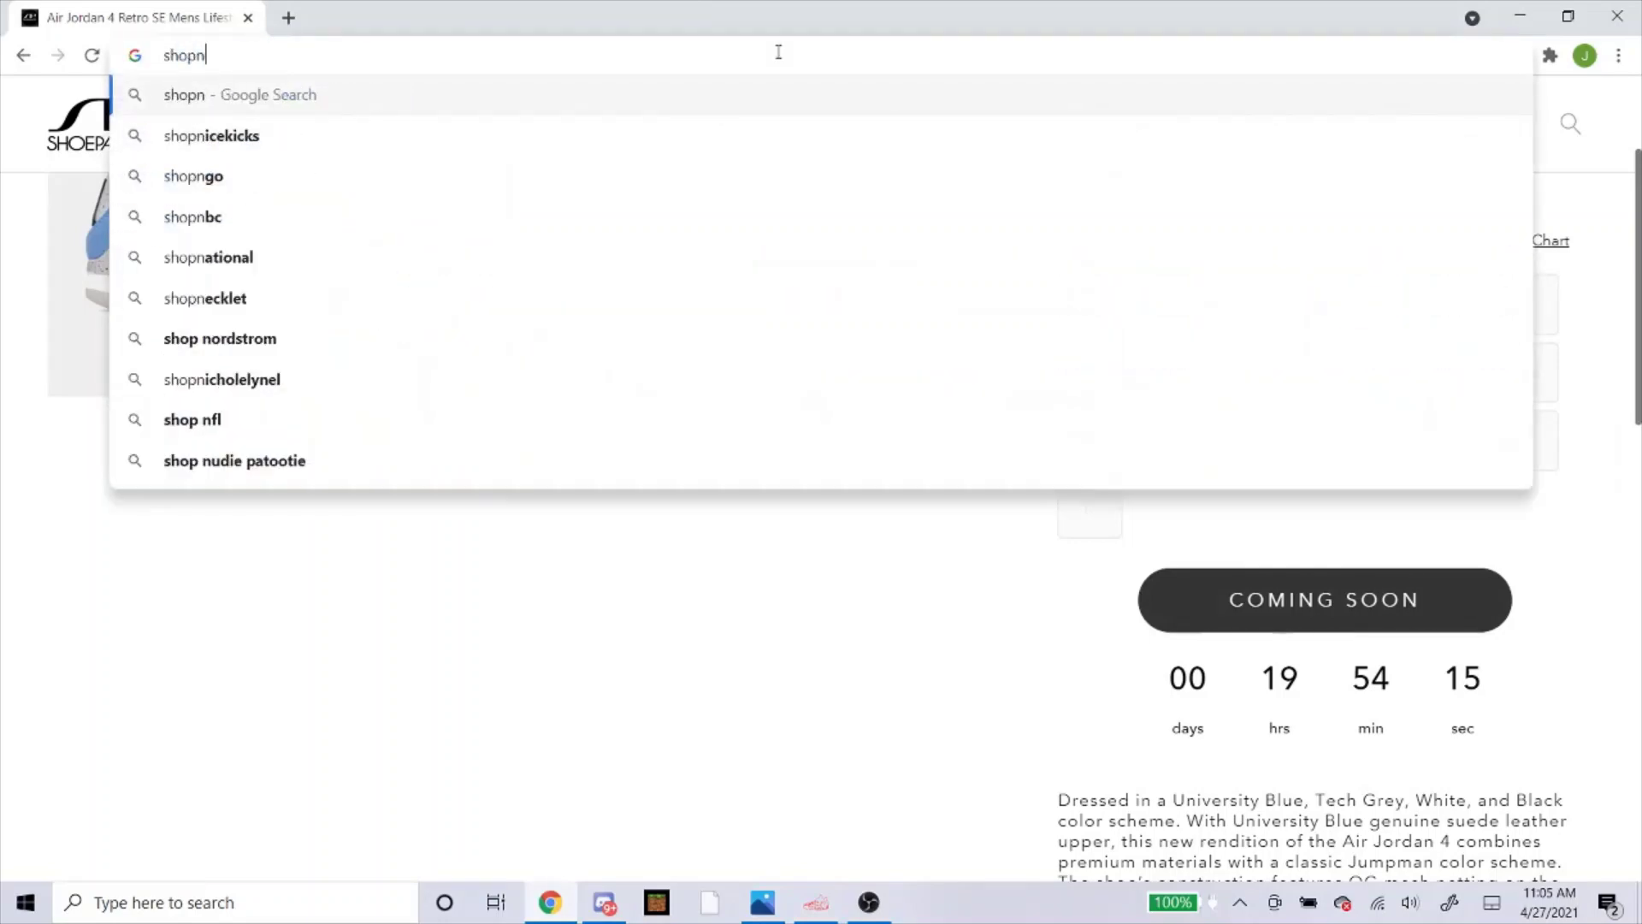
pyautogui.write('s')
pyautogui.press('Return')
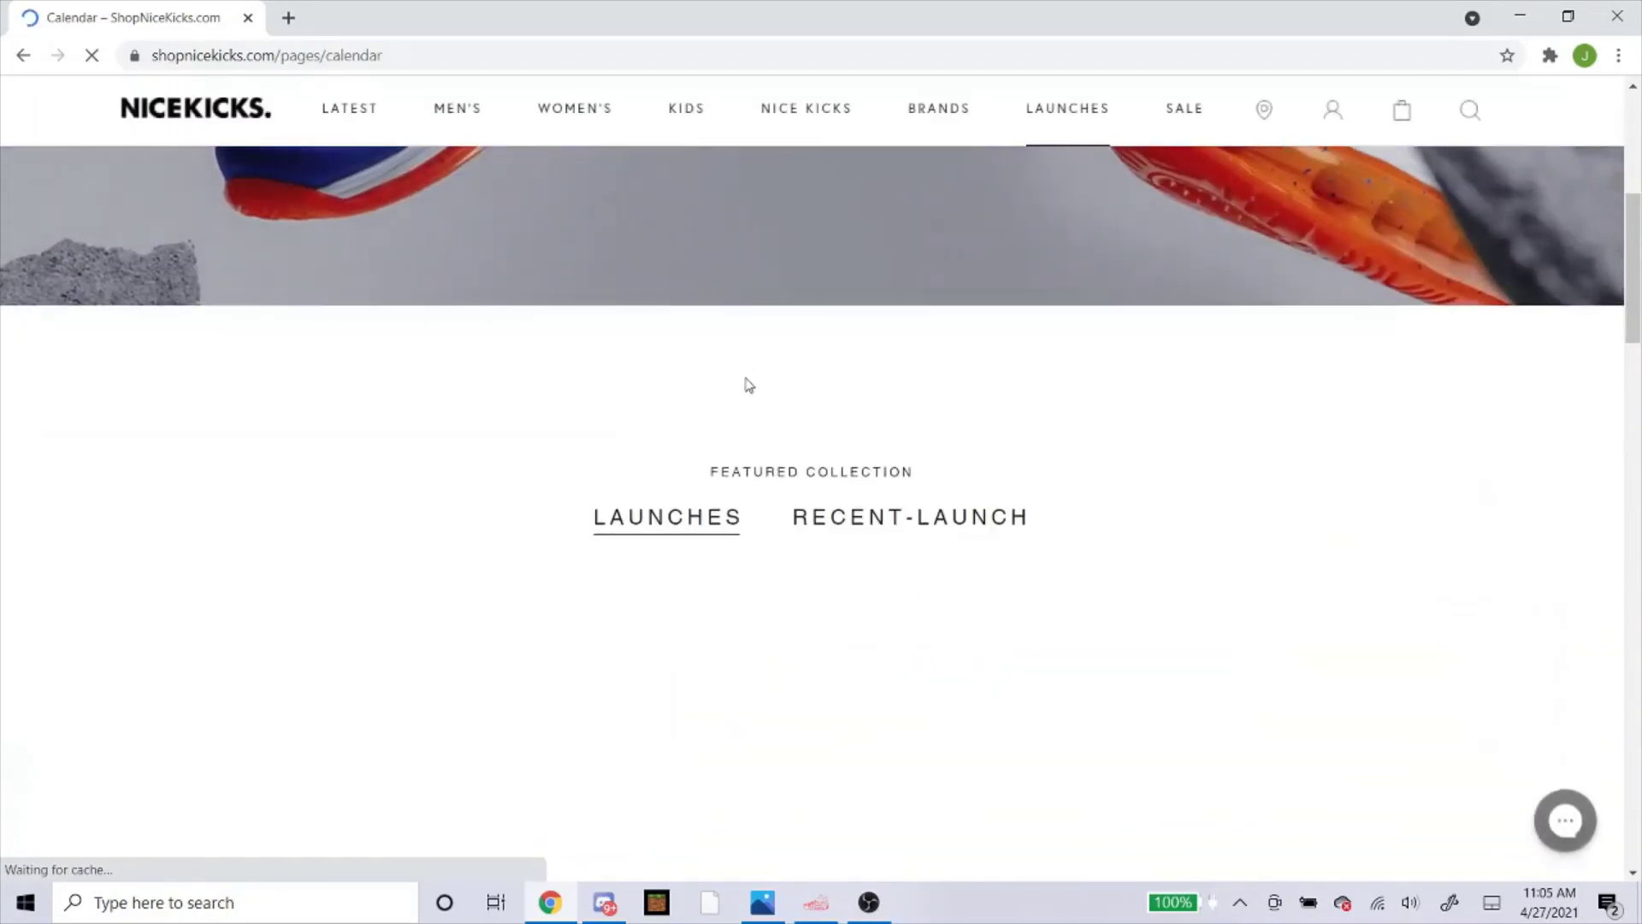
pyautogui.scroll(-5, 748, 385)
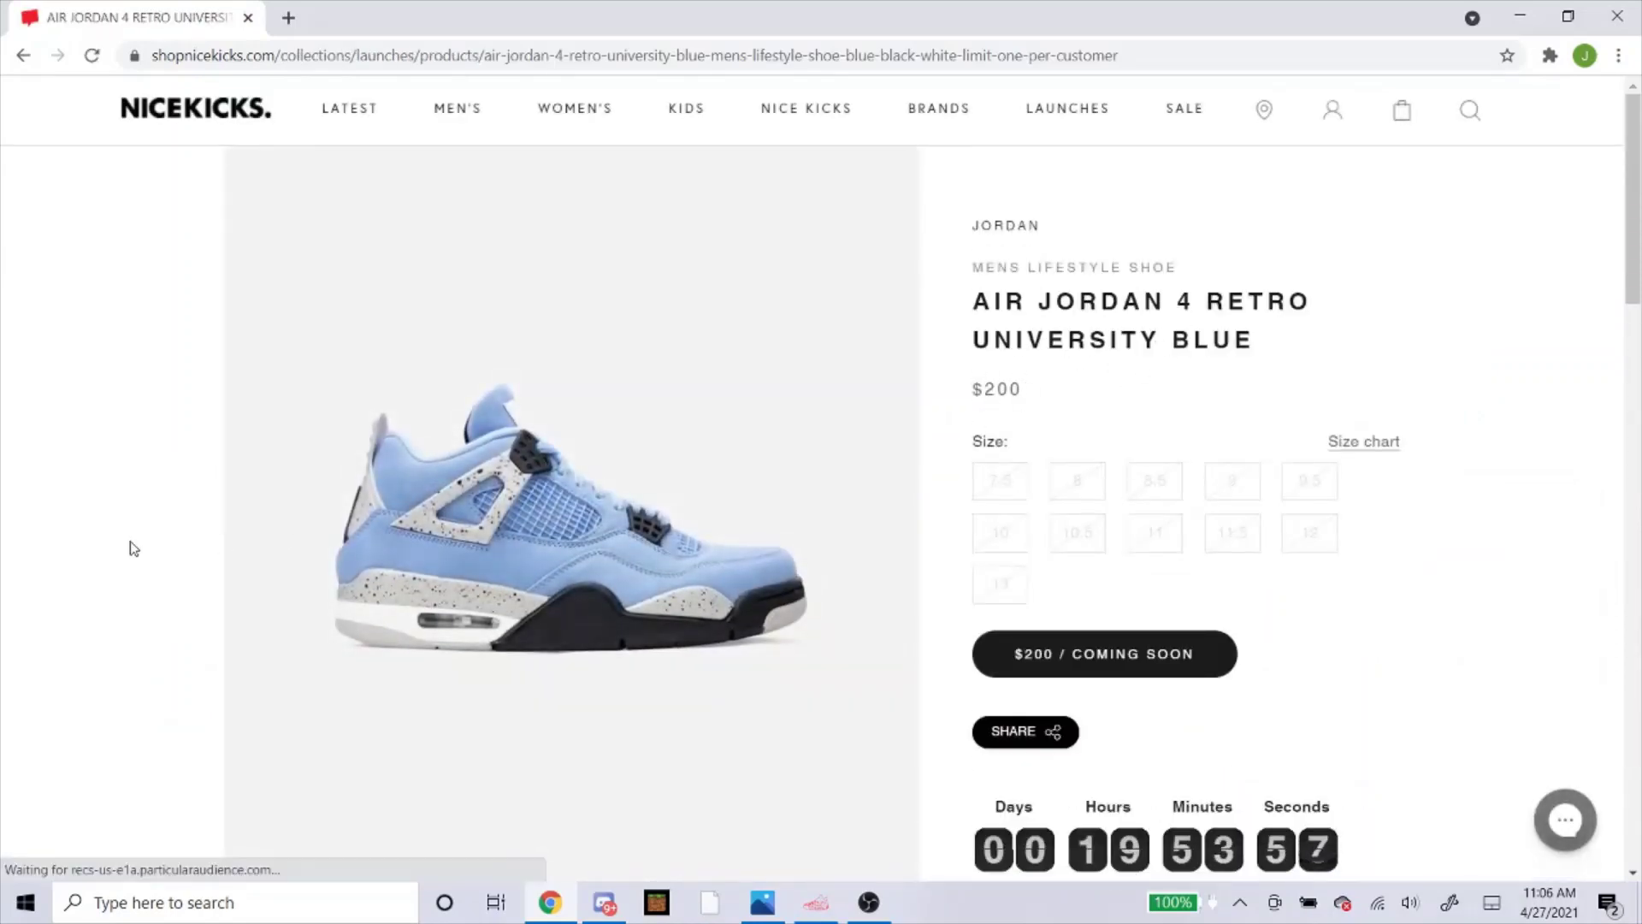
pyautogui.scroll(-6, 682, 792)
pyautogui.scroll(5, 662, 670)
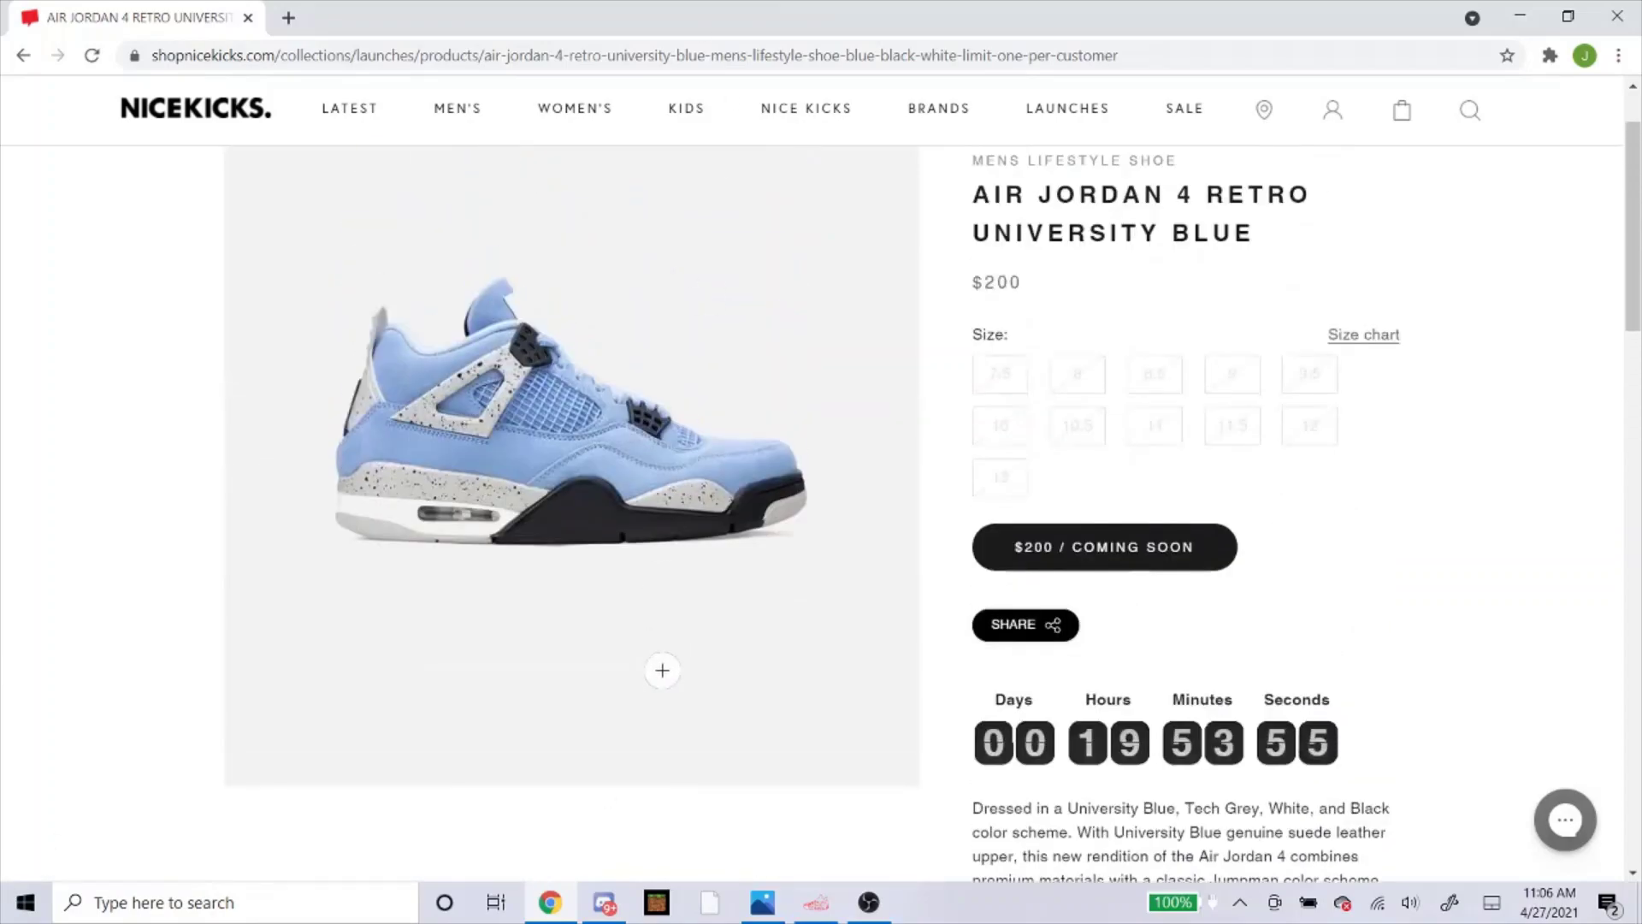
pyautogui.click(816, 902)
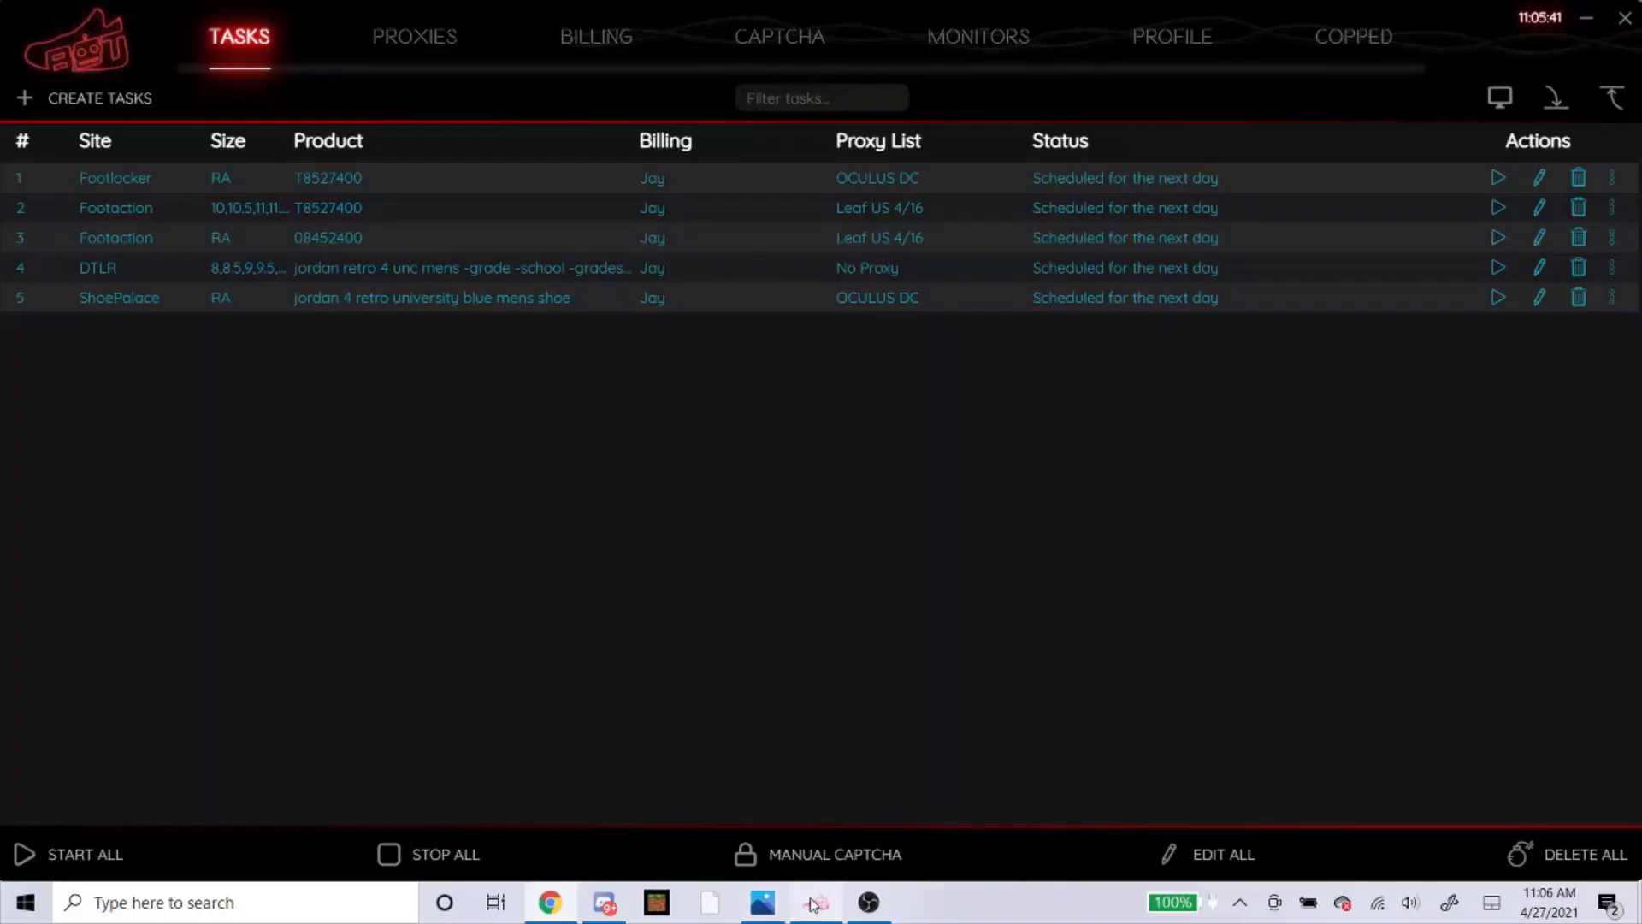
# Step: Start a new task with ShopNiceKicks as the site and Cyborg3.0 mode
pyautogui.click(106, 100)
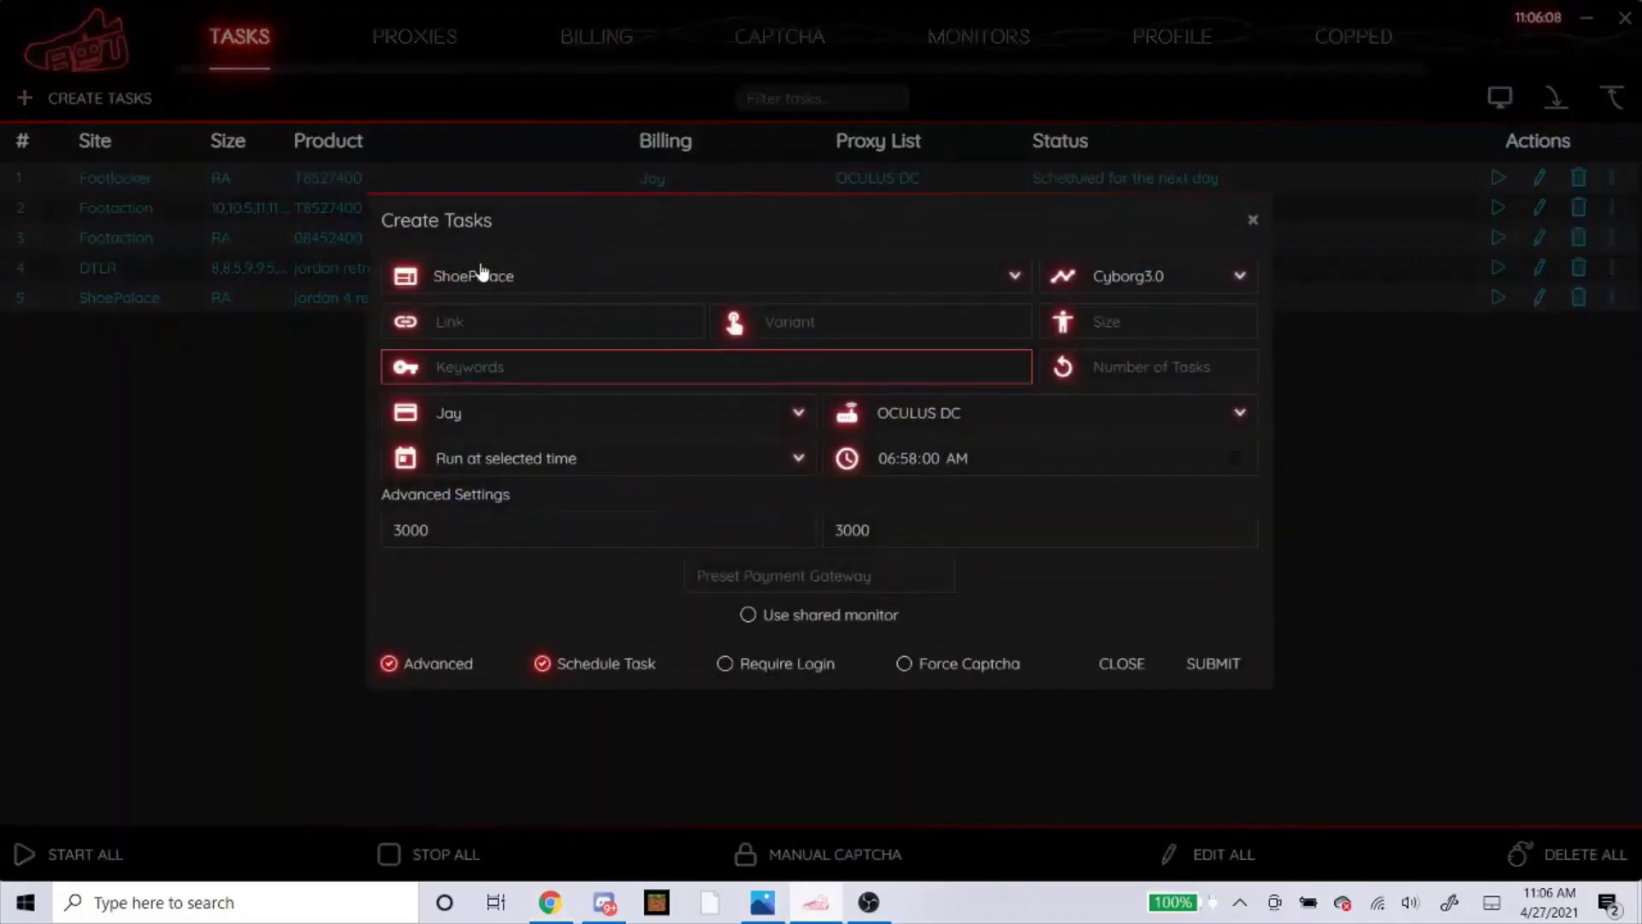
pyautogui.click(483, 271)
pyautogui.write('shopnice')
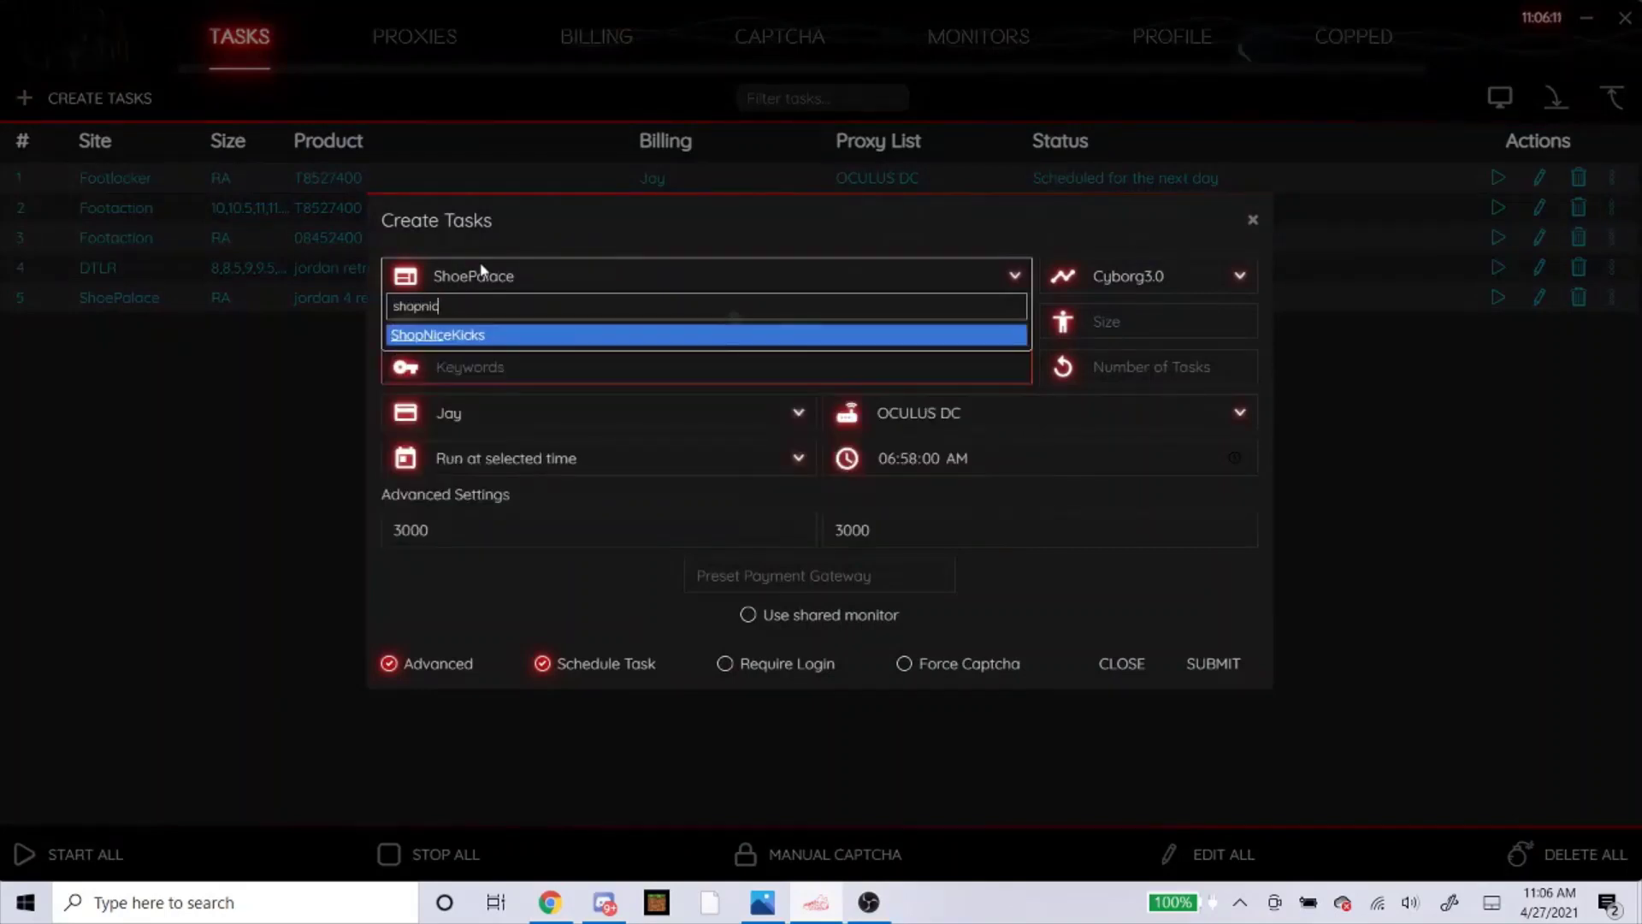
pyautogui.press('Return')
pyautogui.click(1109, 275)
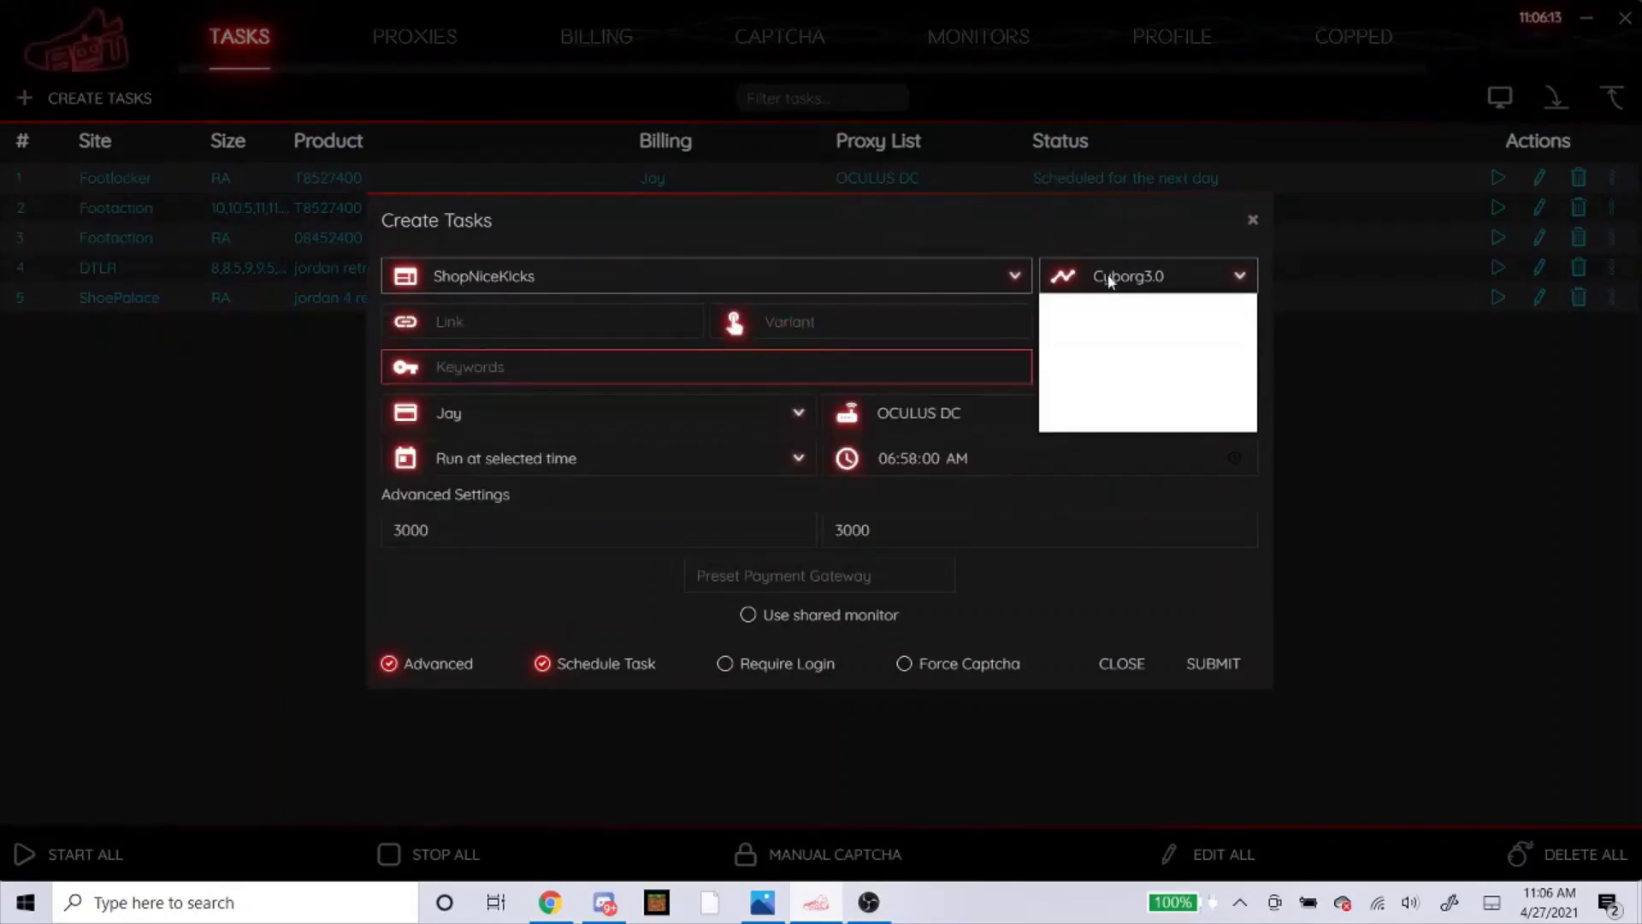
pyautogui.click(1111, 281)
# Step: Enter keywords 'jordan 4 retro university blue mens shoe' with -gs -ps -preschool exclusions
pyautogui.click(713, 367)
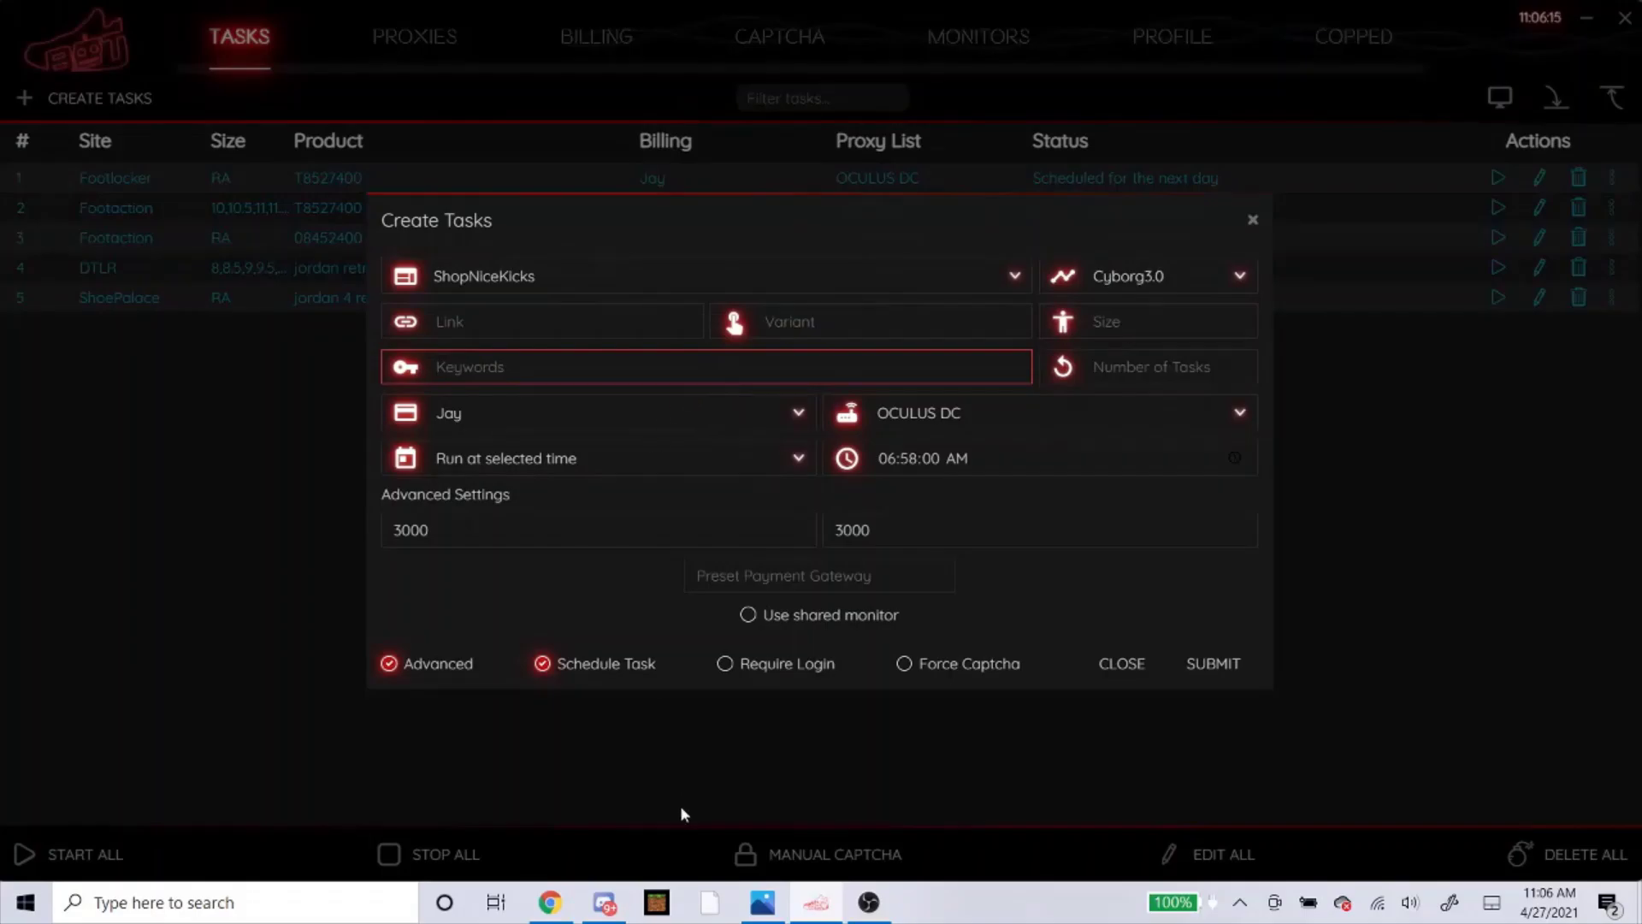
pyautogui.click(552, 904)
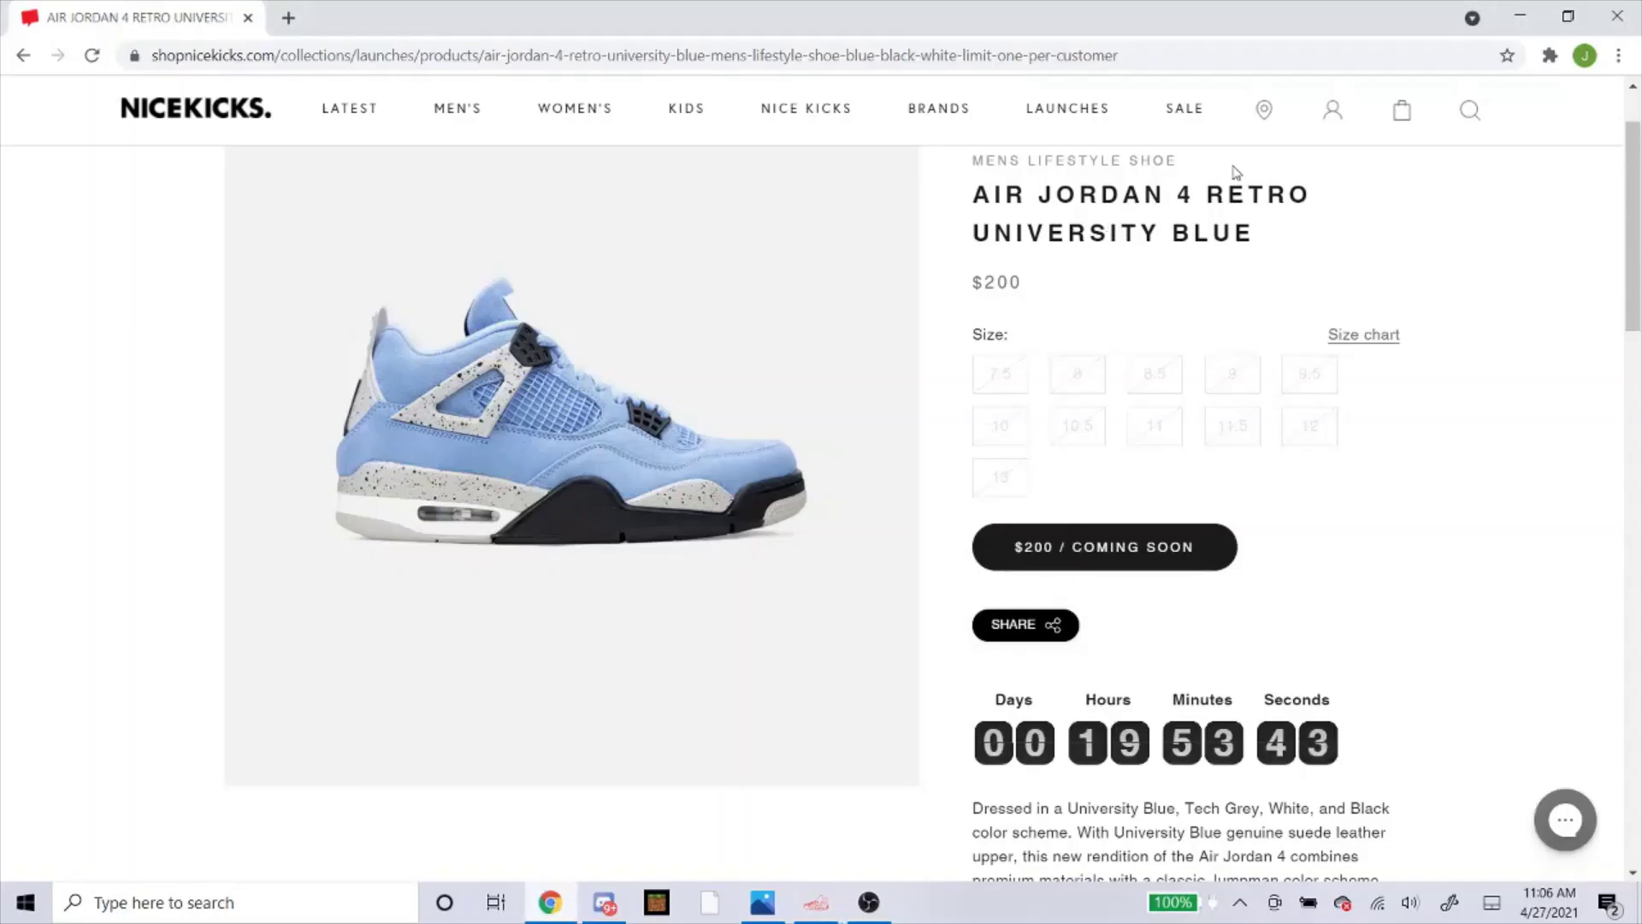
pyautogui.click(825, 900)
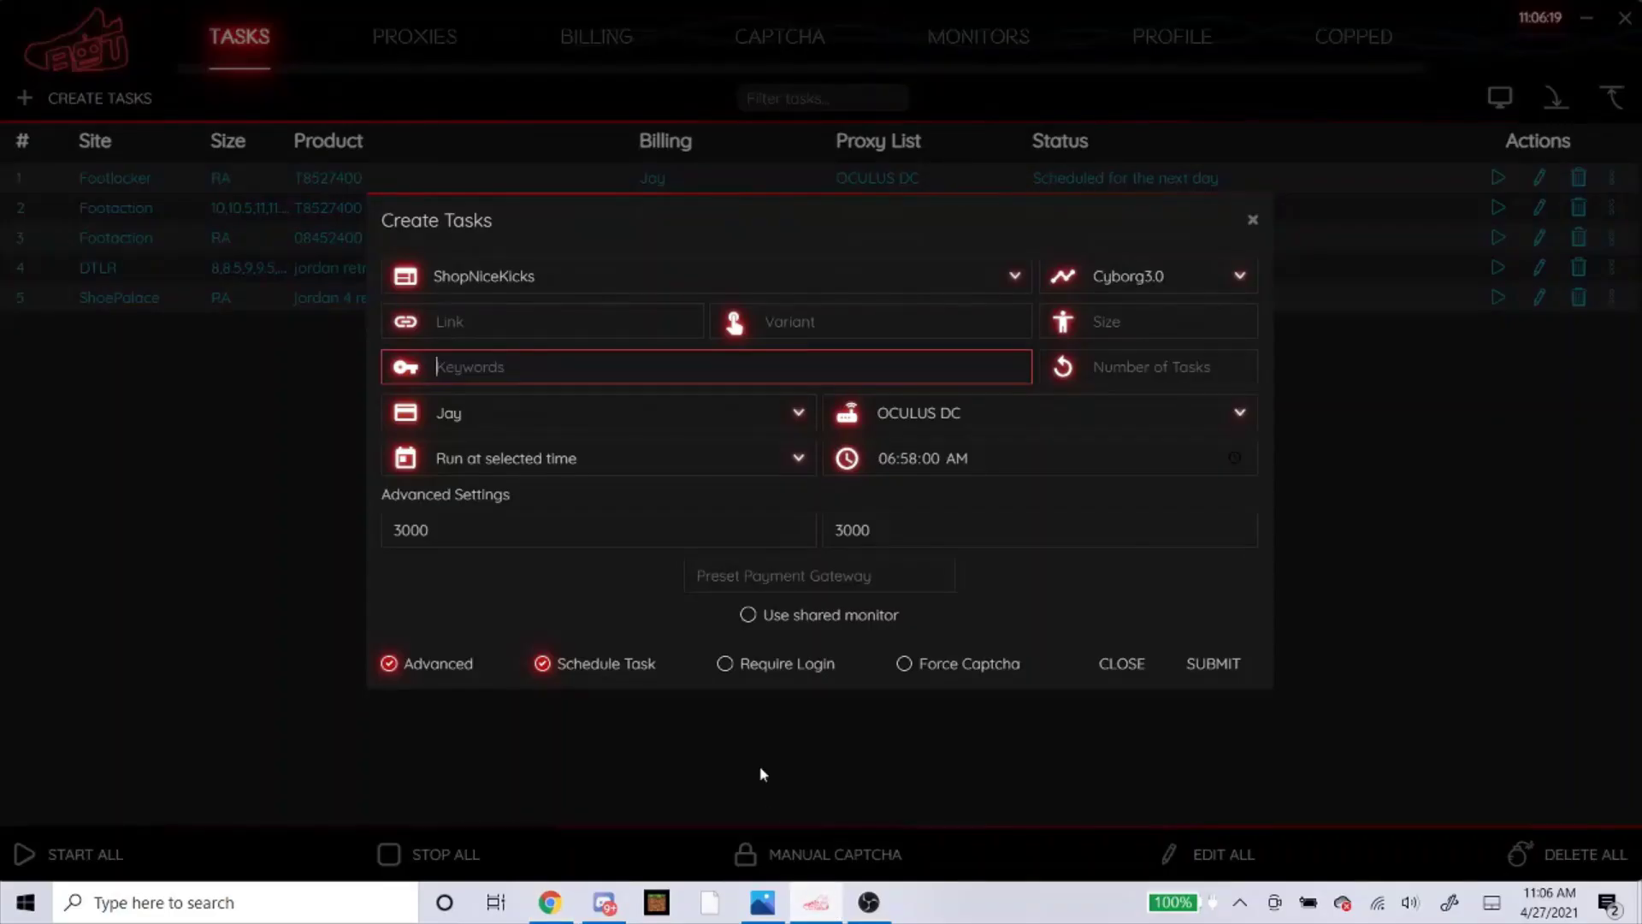
pyautogui.write('jordan 4 retr')
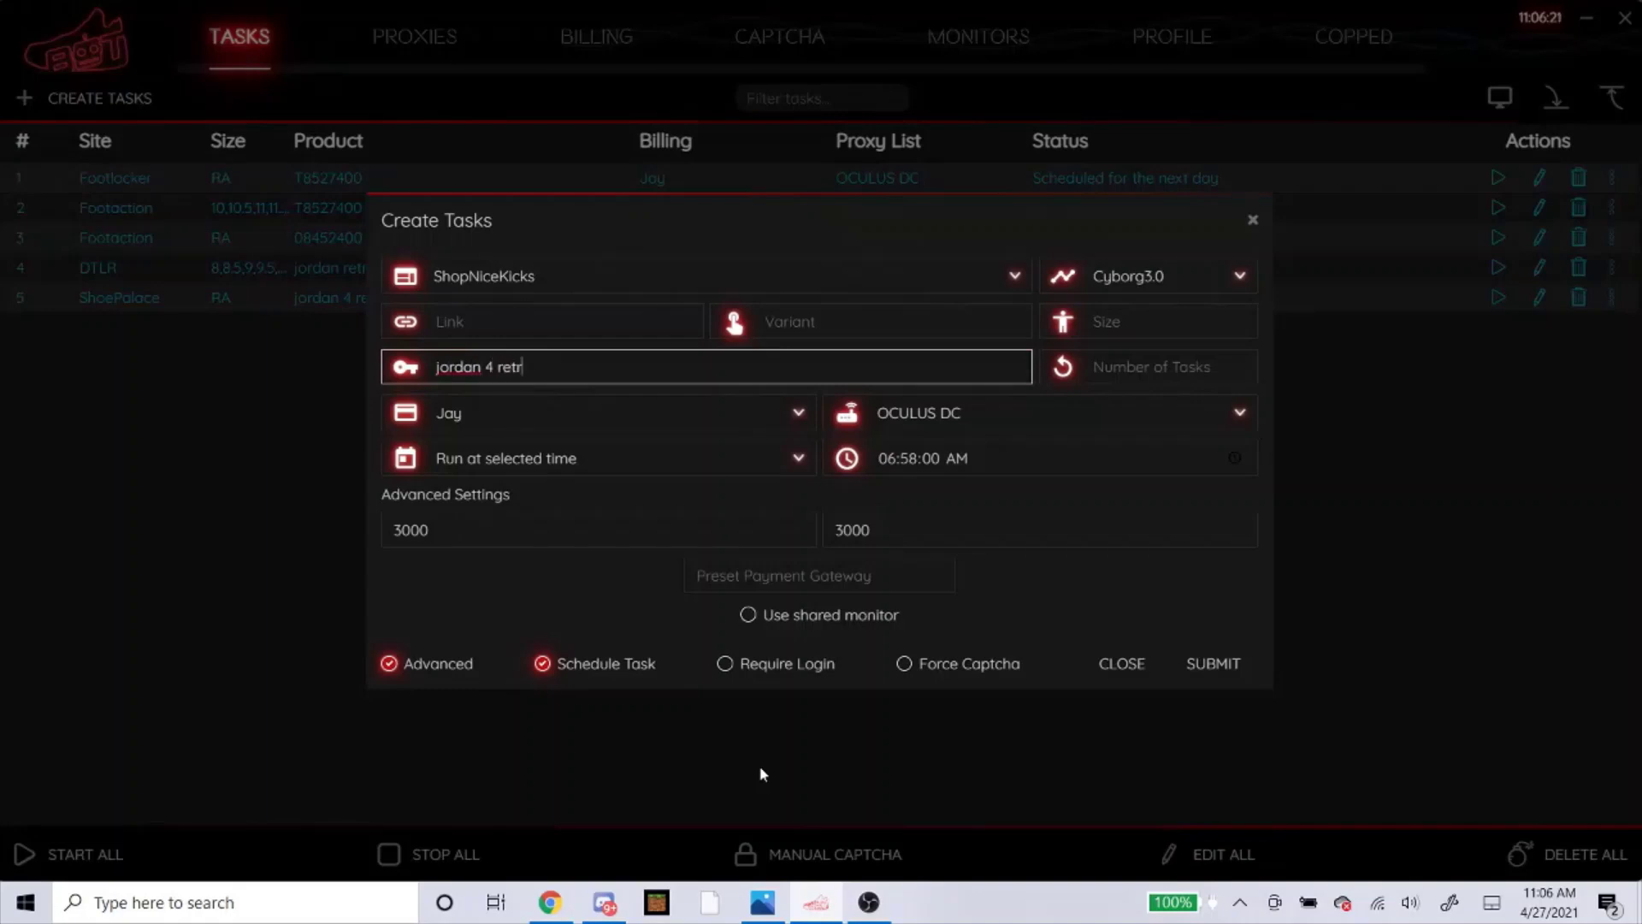
pyautogui.write('o university blu')
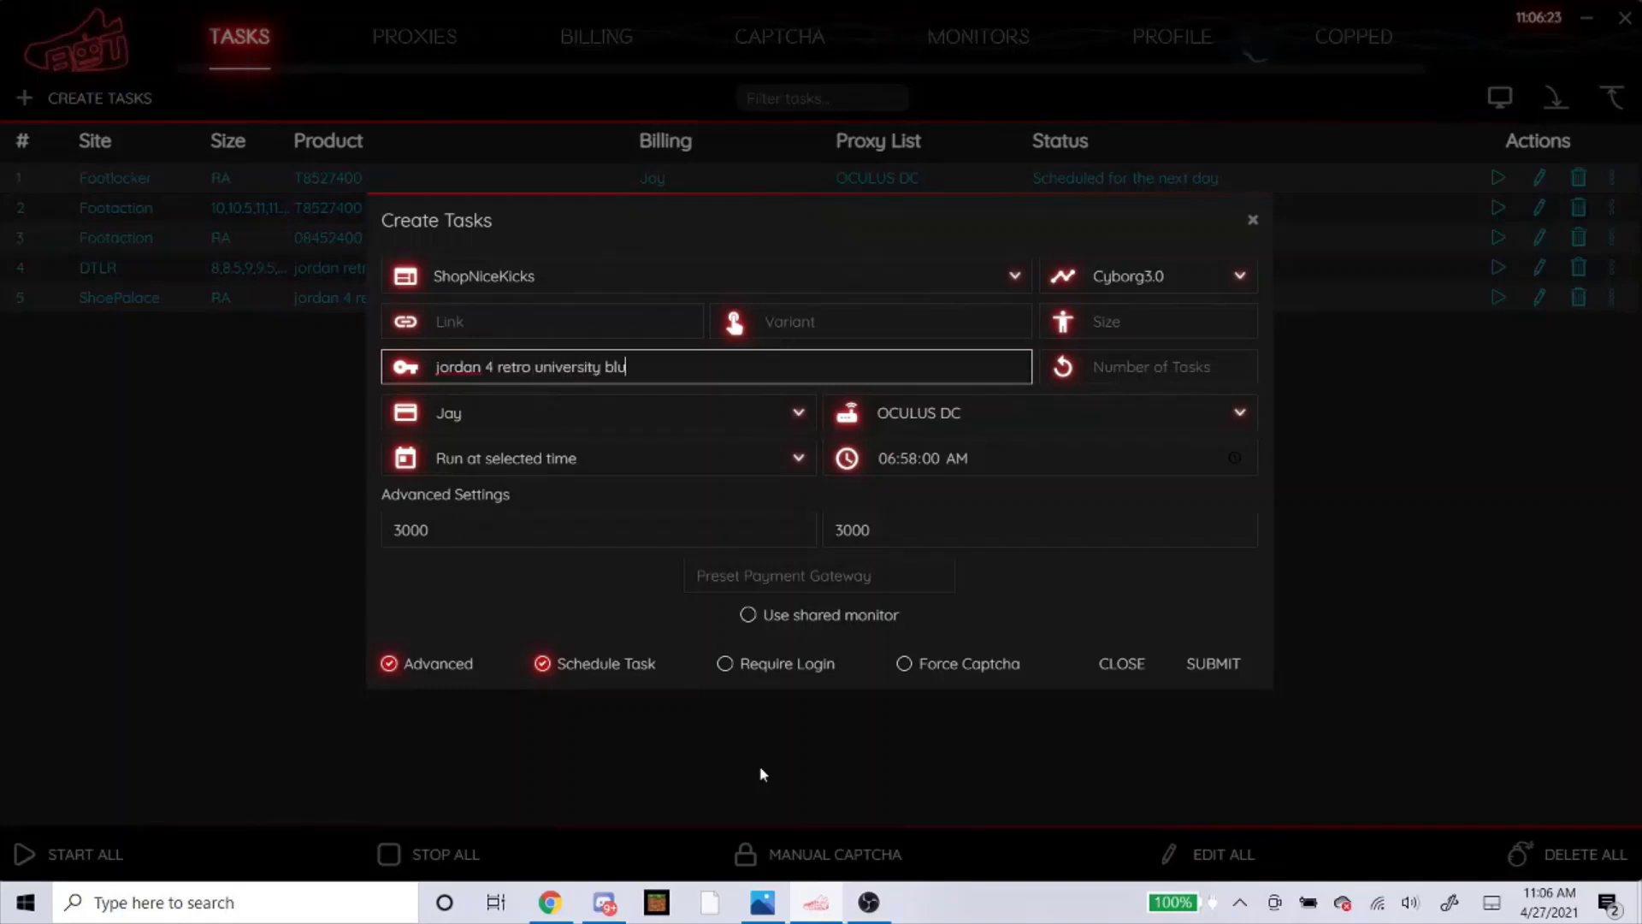
pyautogui.write('e')
pyautogui.click(550, 903)
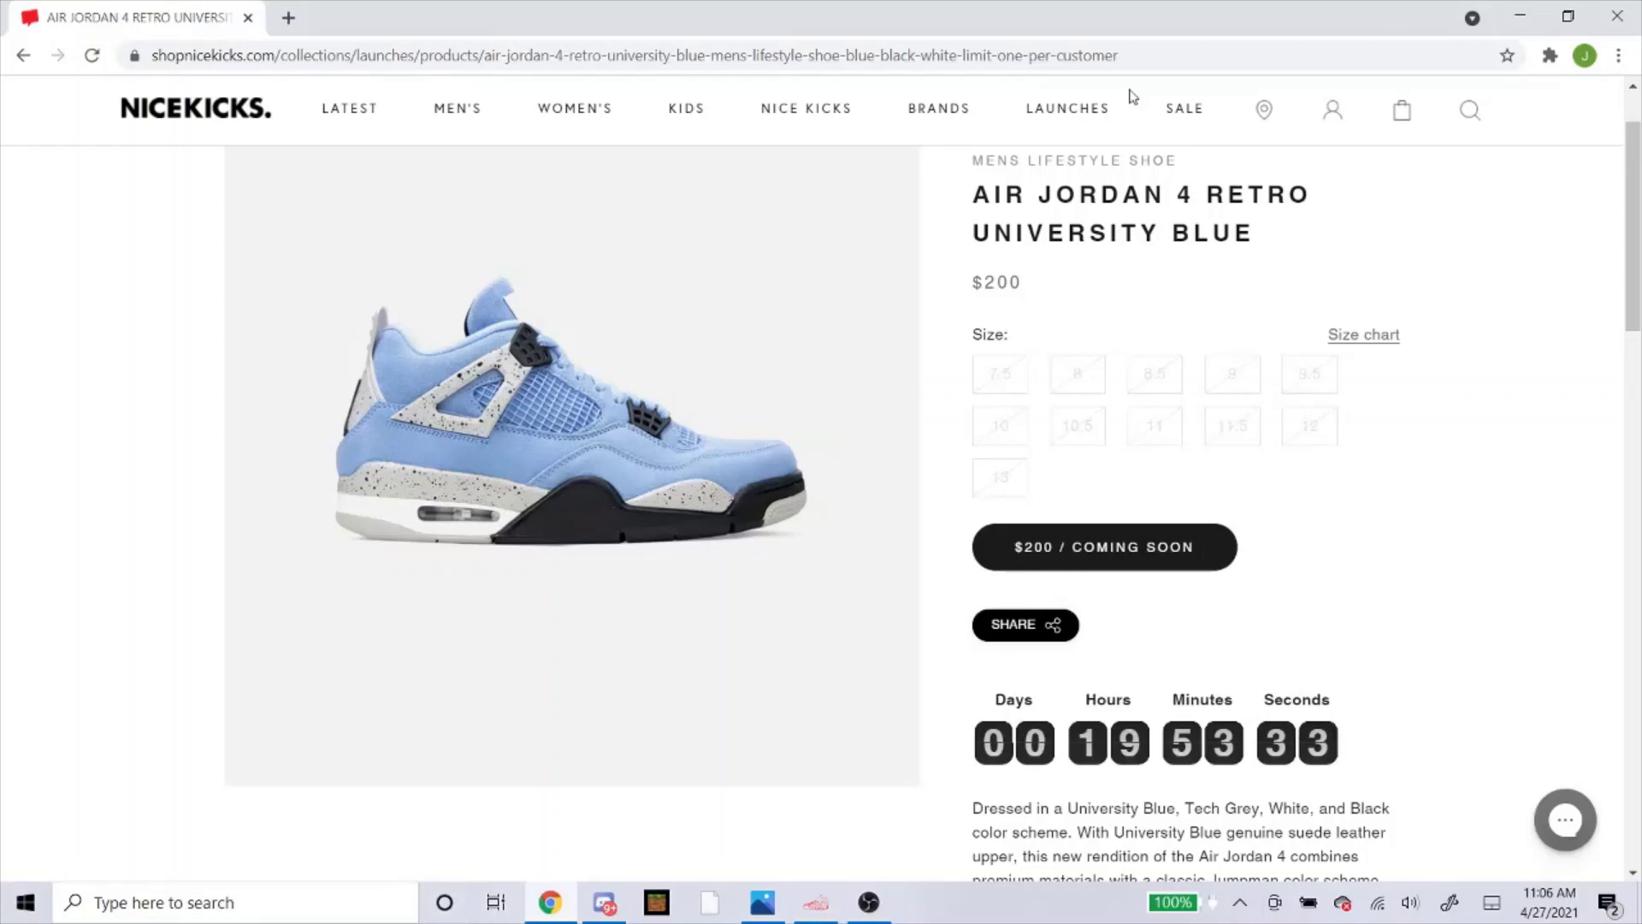
pyautogui.scroll(1, 1075, 257)
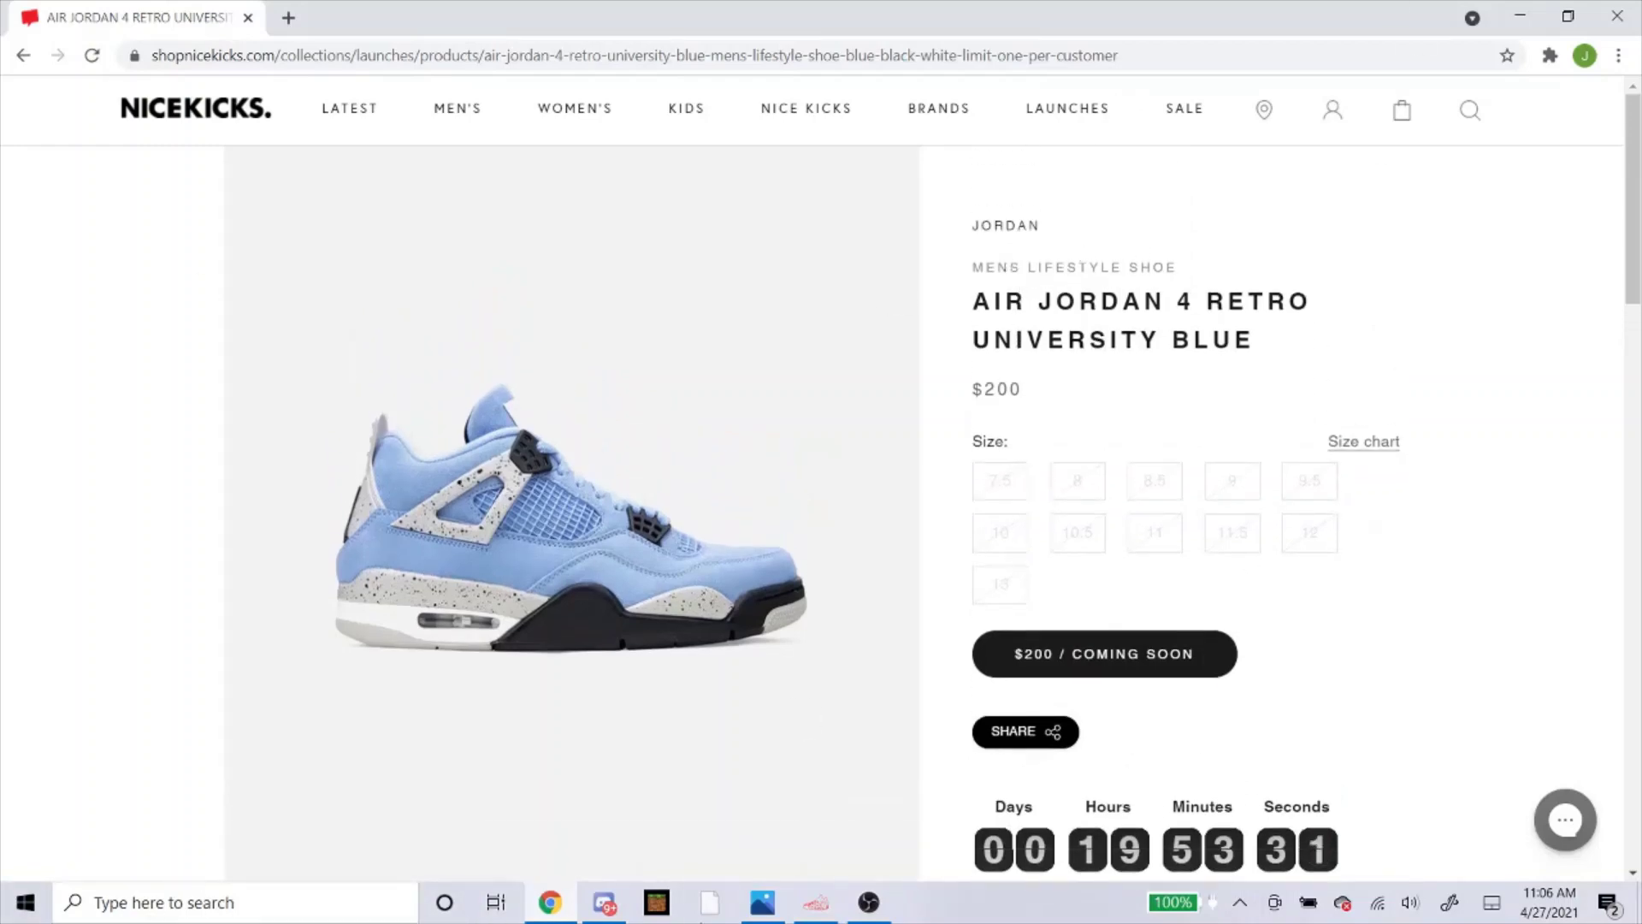
pyautogui.click(816, 903)
pyautogui.write('m')
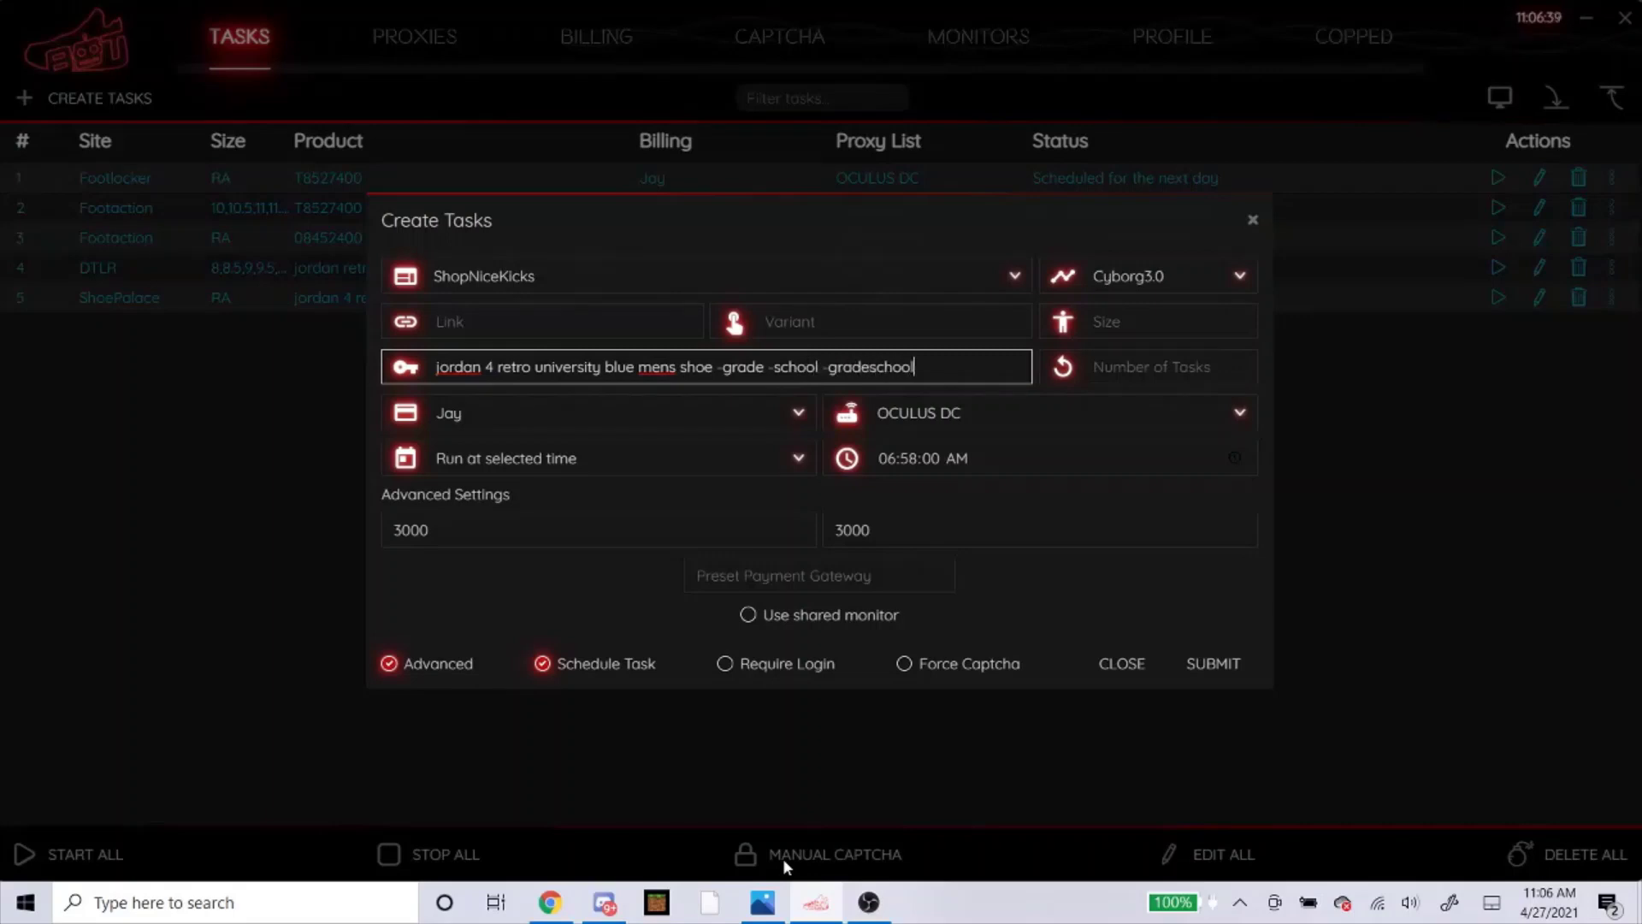
pyautogui.write('-gs -ps -preschool')
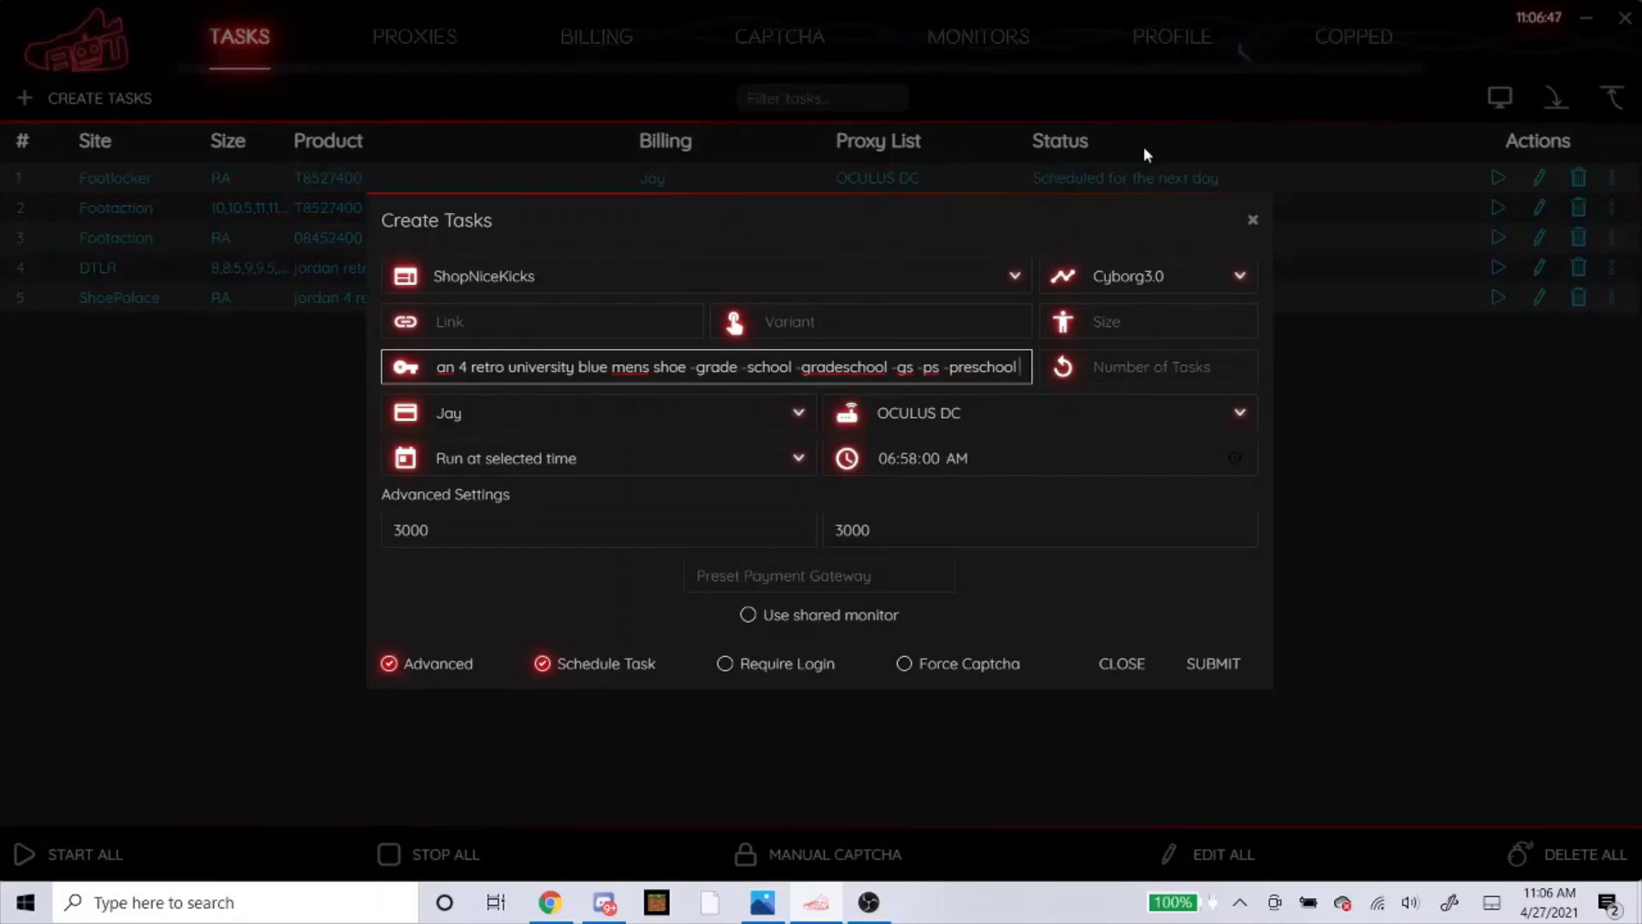
pyautogui.click(550, 902)
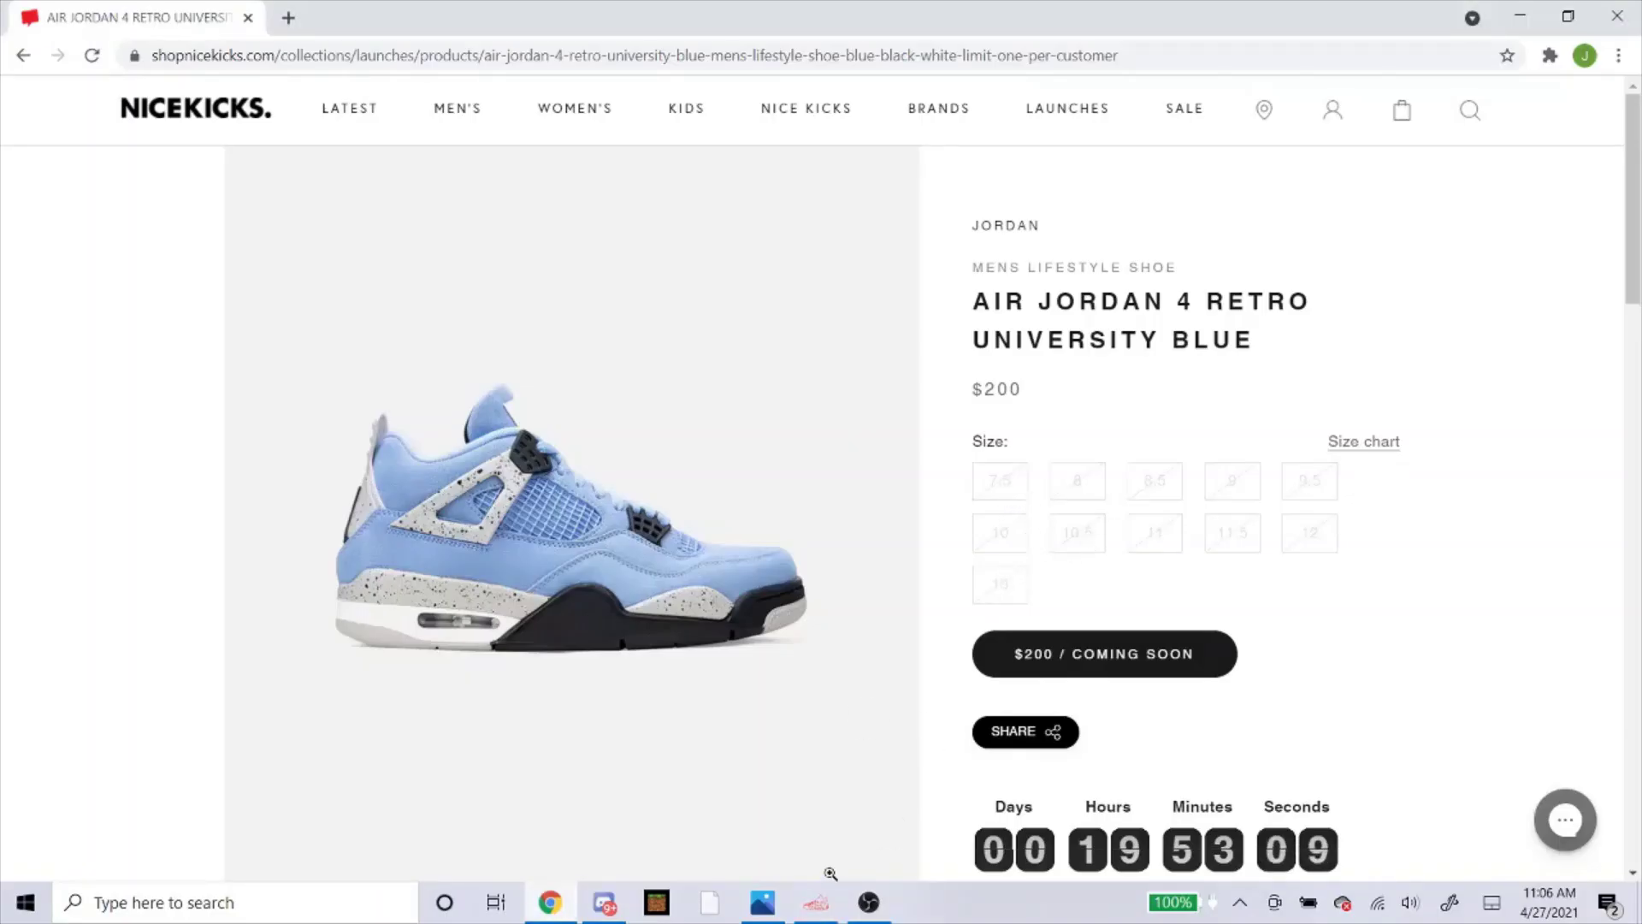
pyautogui.moveTo(816, 903)
# Step: Keep Jay billing and the OCULUS DC proxy list, and submit the ShopNiceKicks task
pyautogui.click(815, 902)
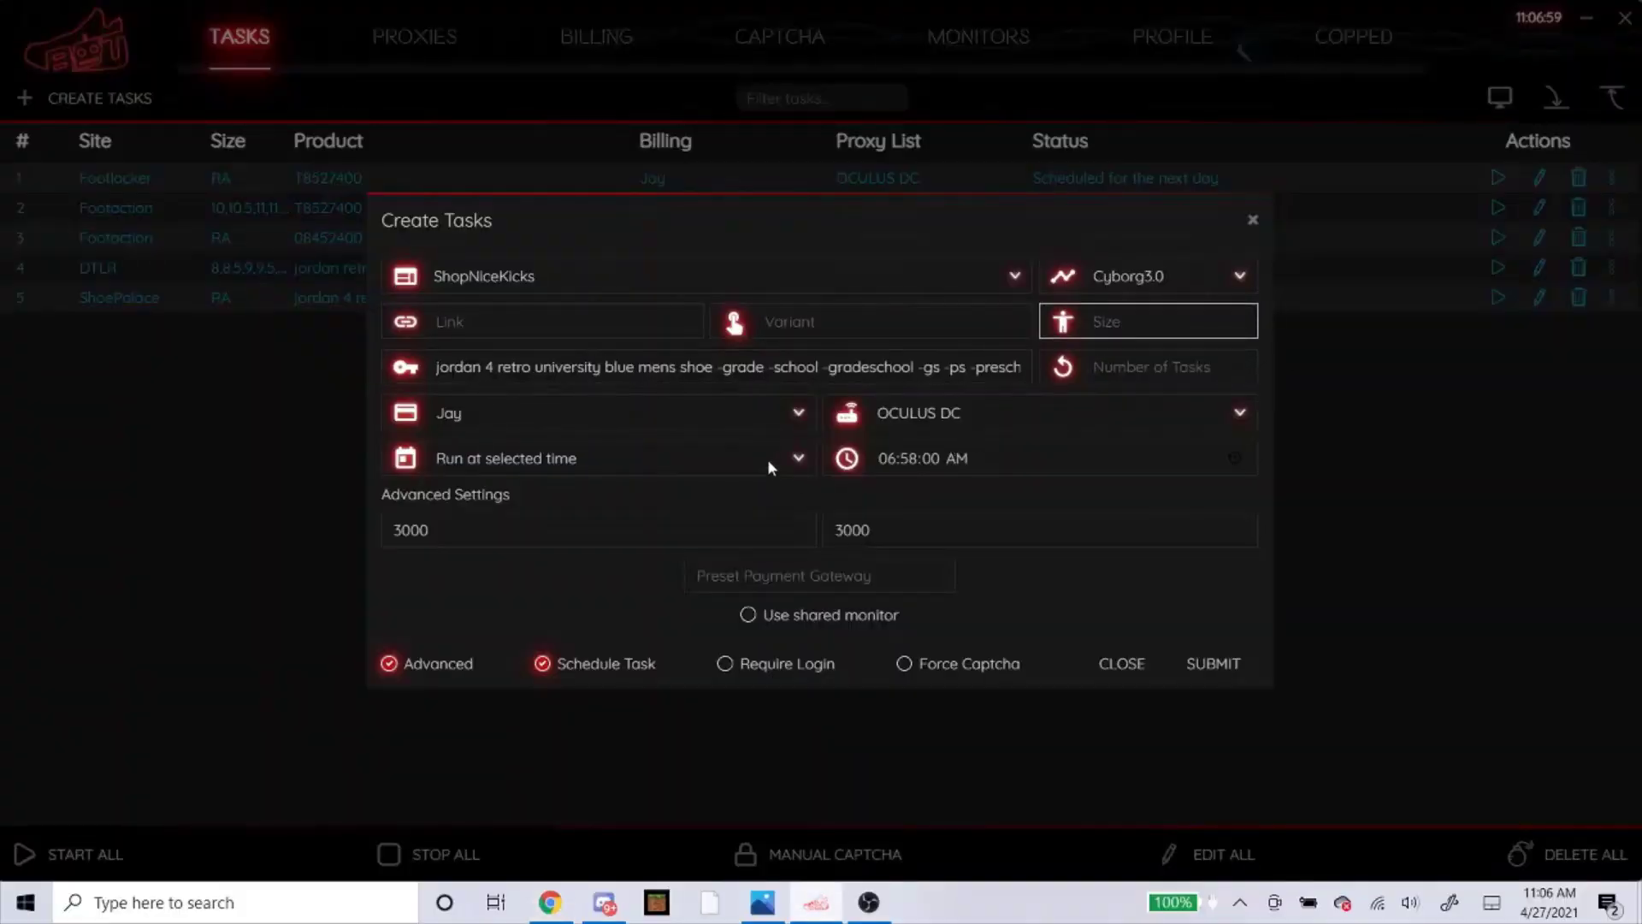
pyautogui.click(729, 418)
pyautogui.click(728, 418)
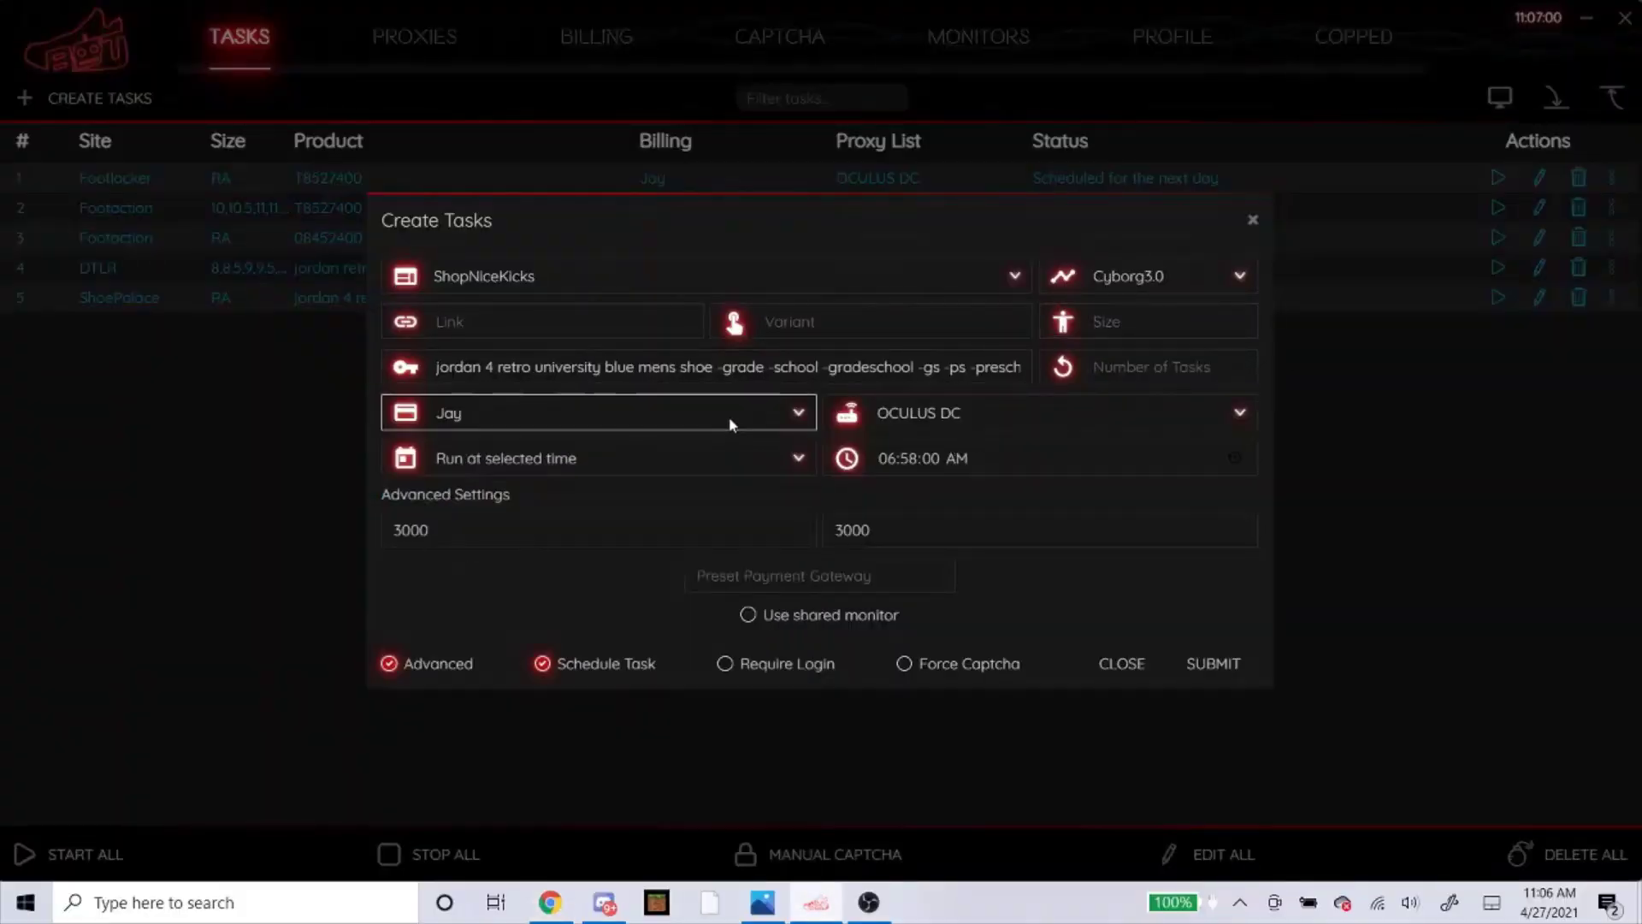
pyautogui.click(881, 417)
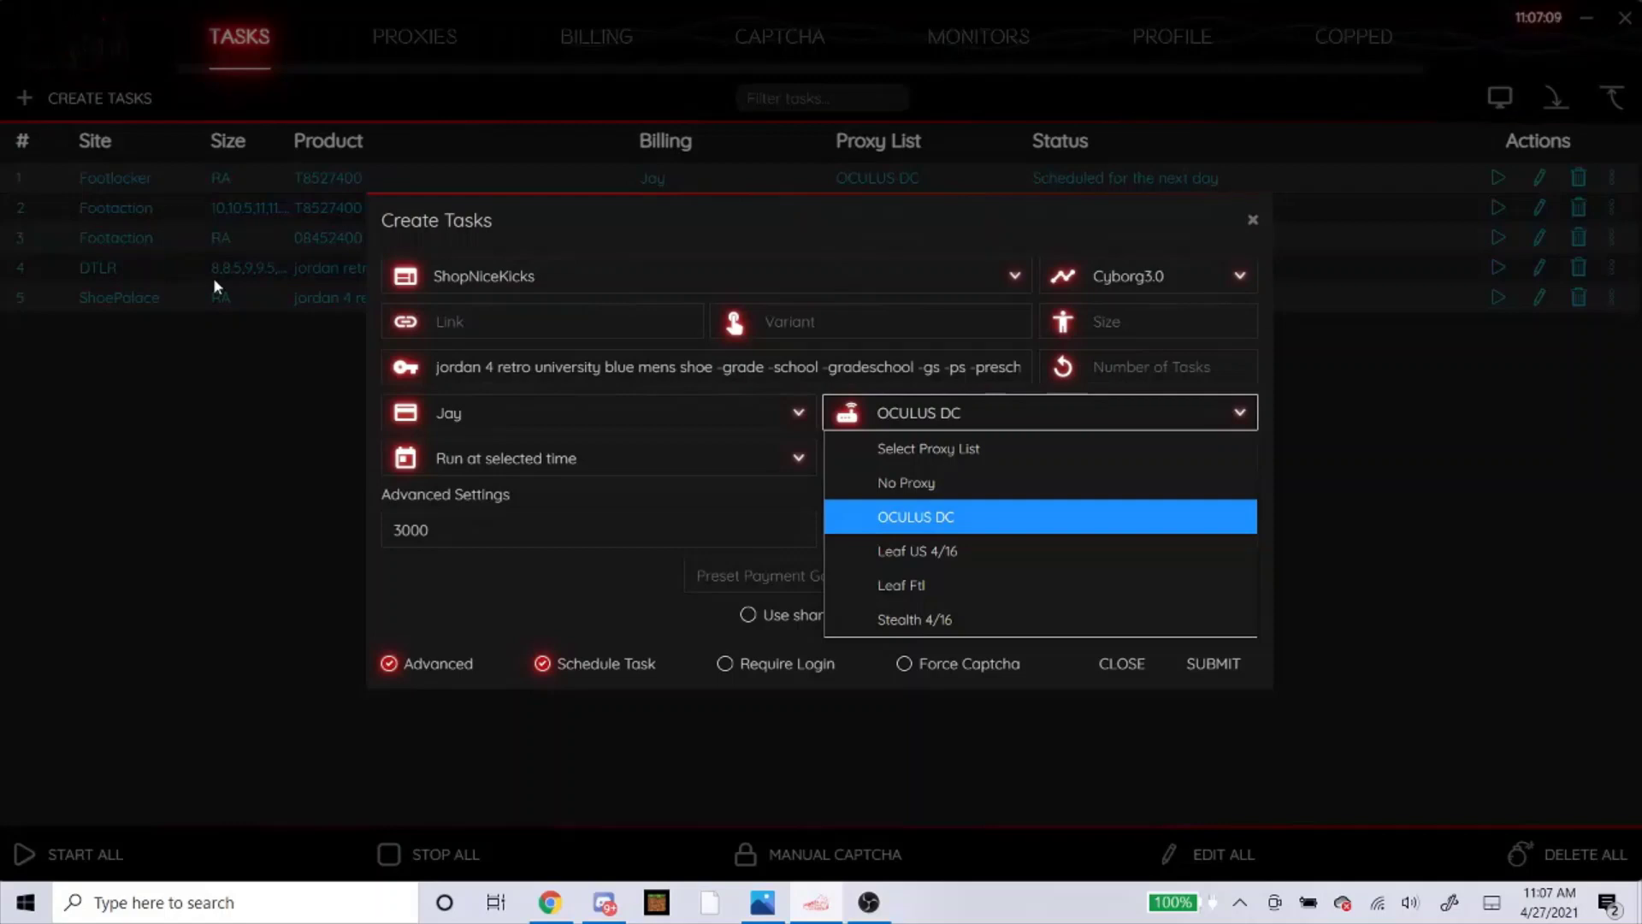
pyautogui.click(952, 518)
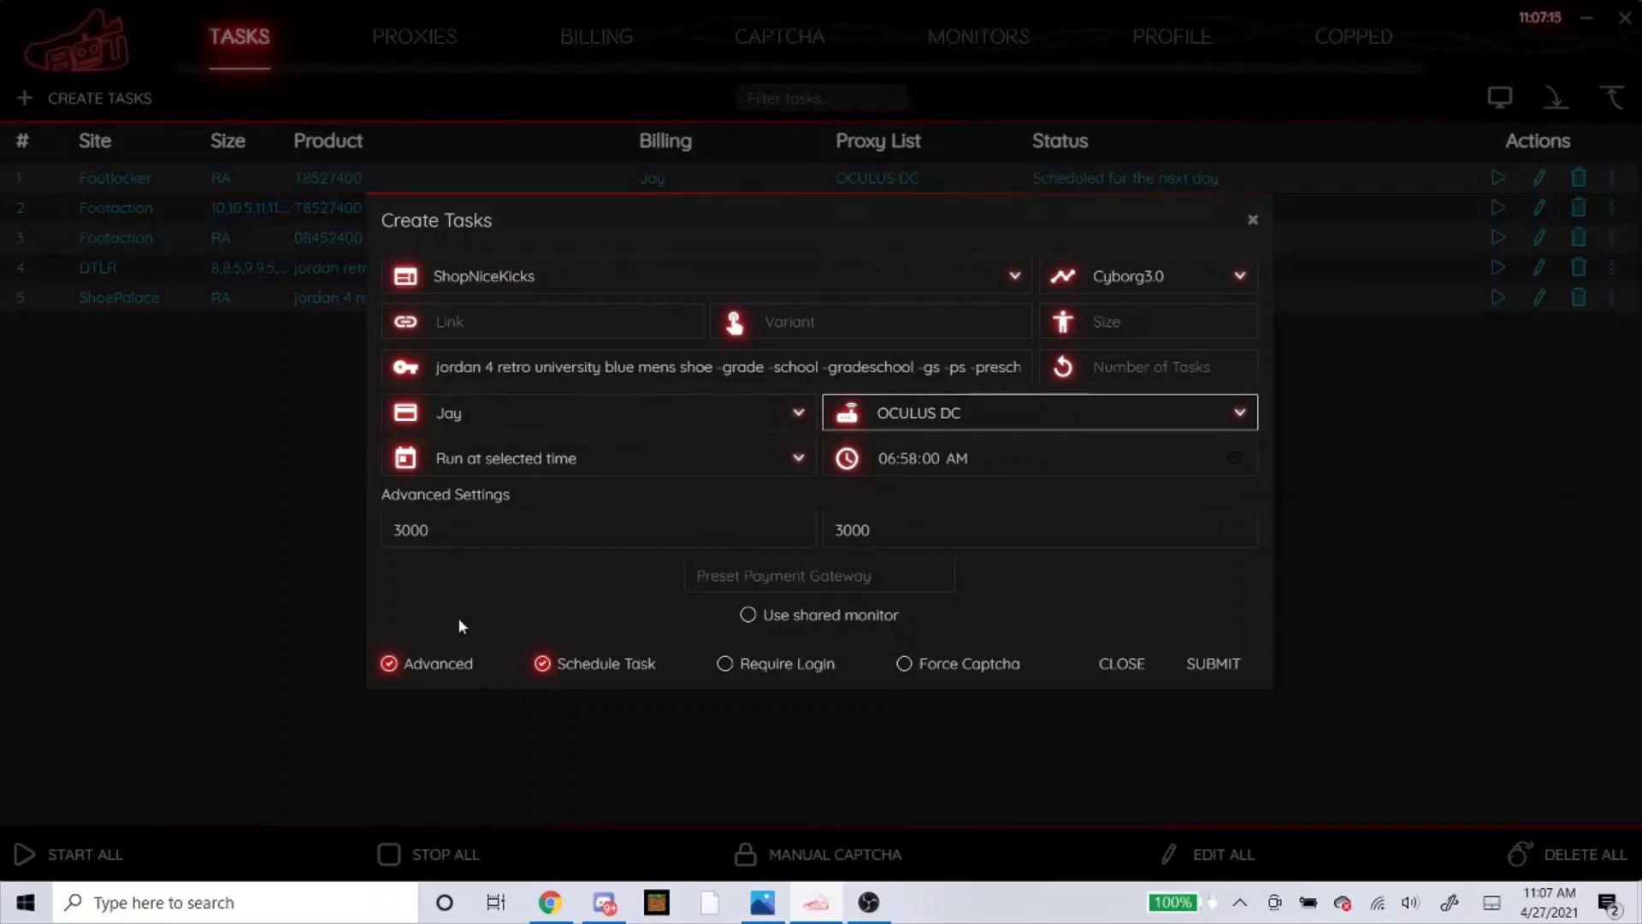
pyautogui.click(1183, 664)
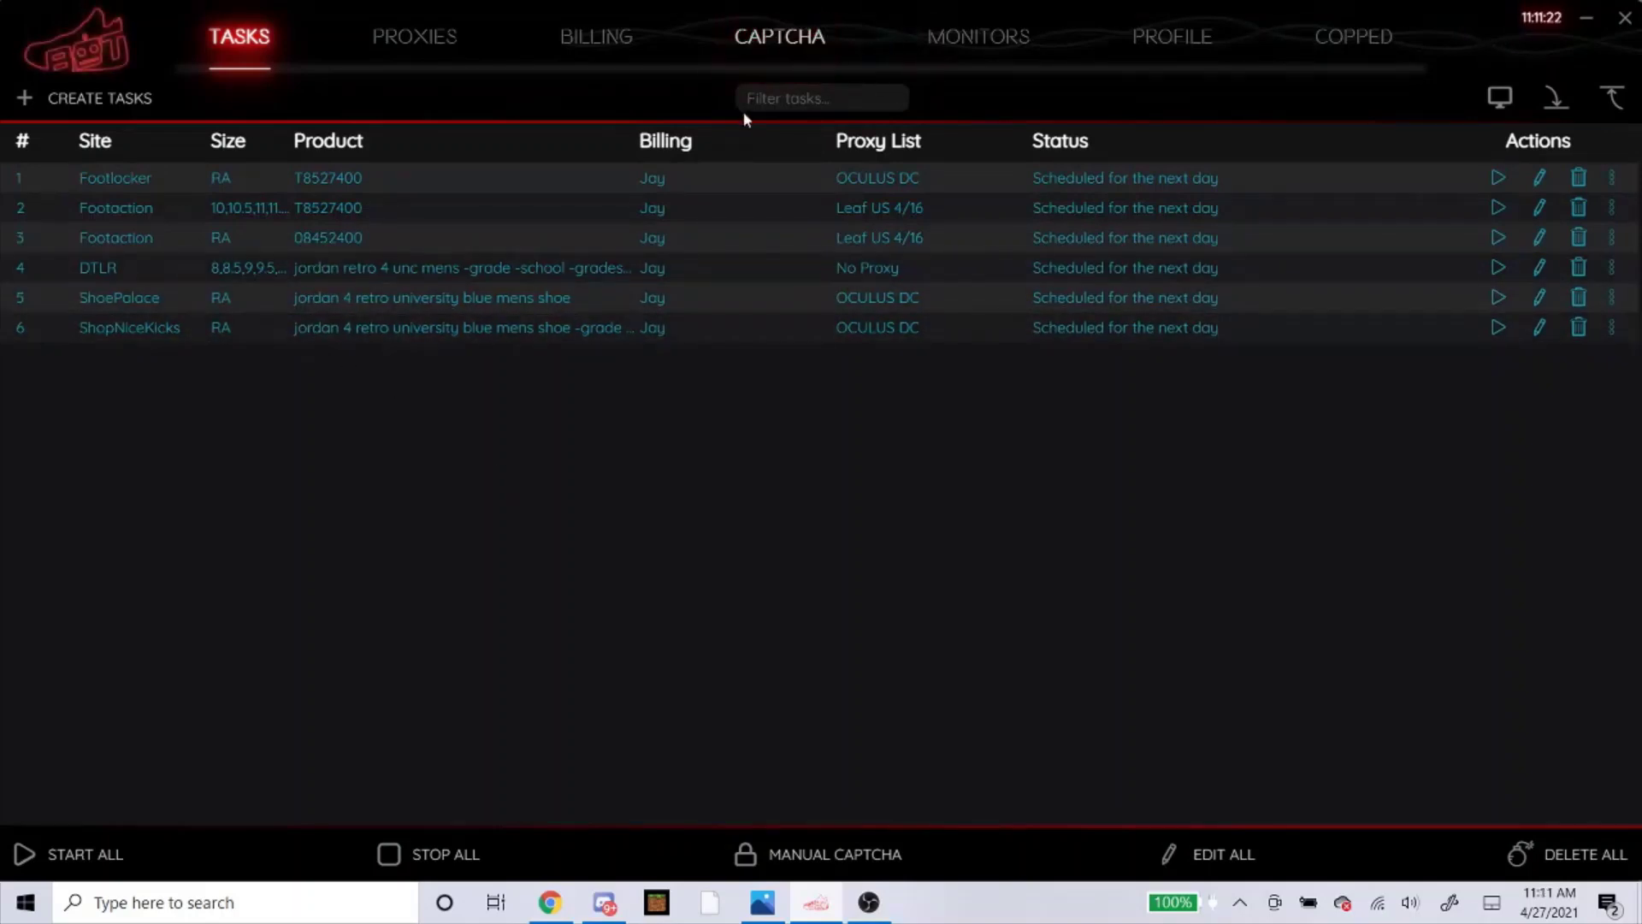
# Step: Create captcha solver 'vhjbhjb' using the Original captcha method
pyautogui.click(798, 45)
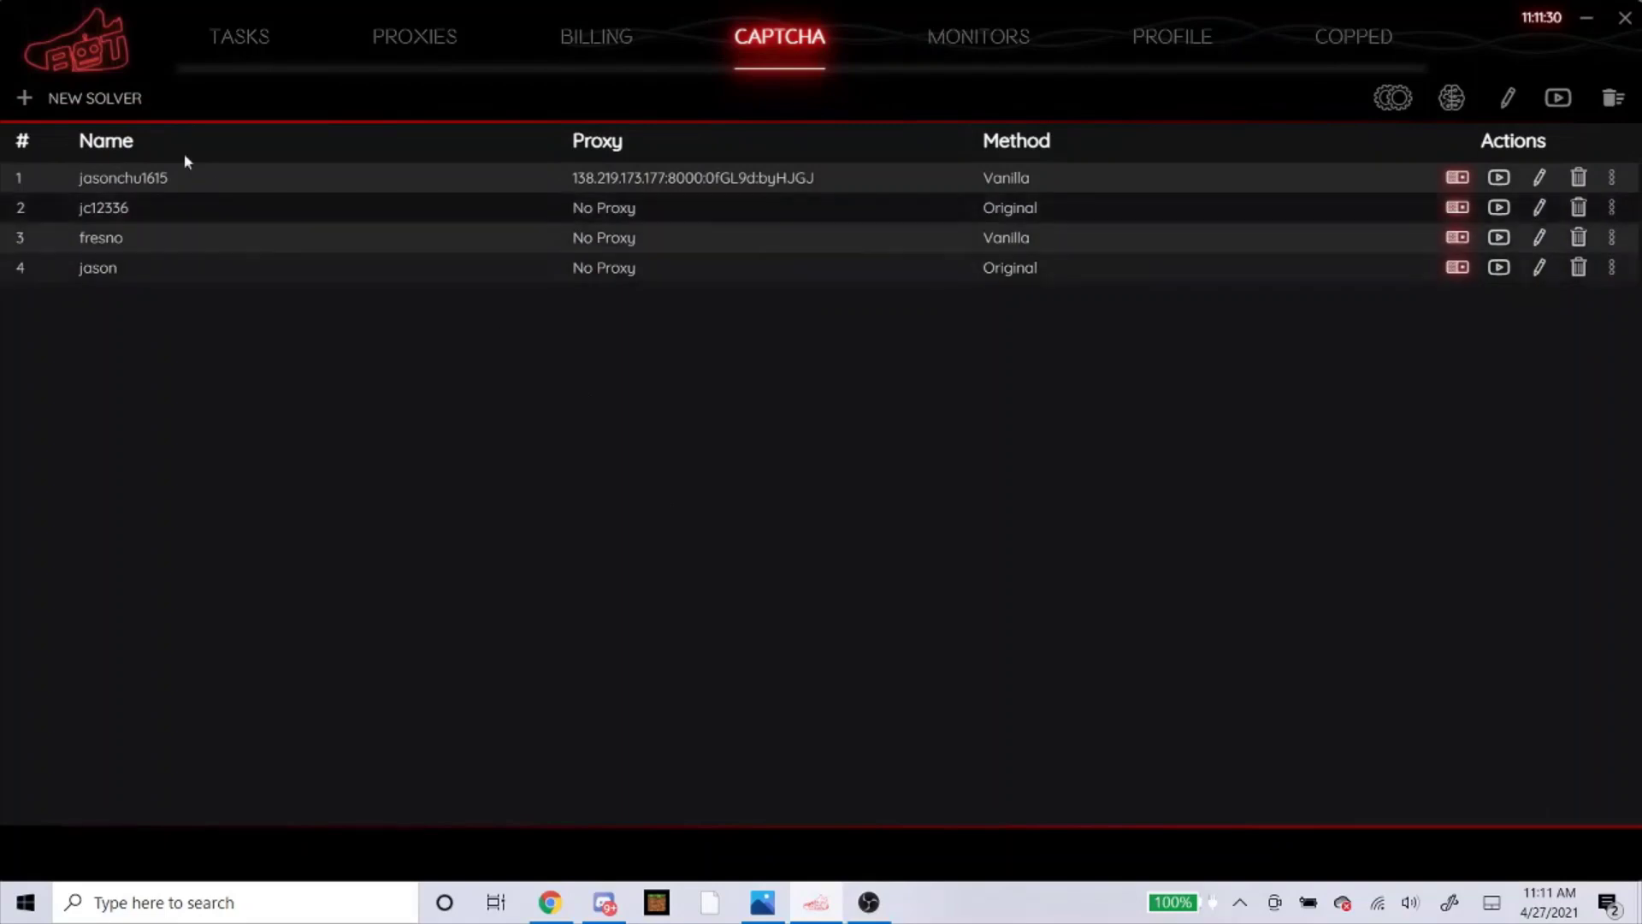
pyautogui.click(120, 101)
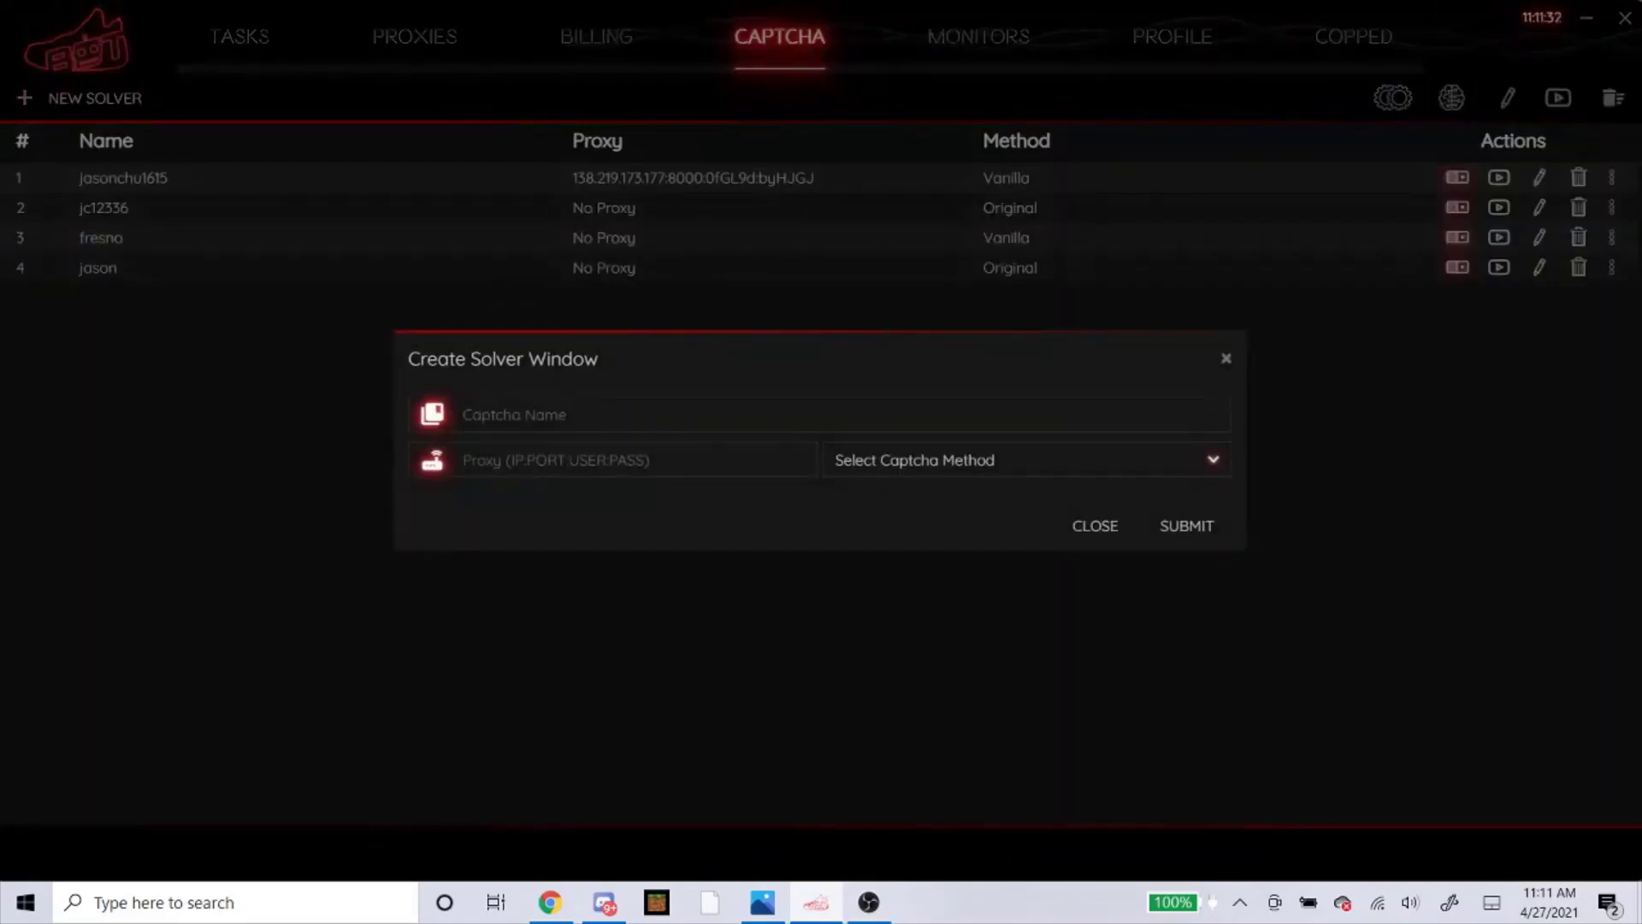
pyautogui.click(514, 414)
pyautogui.write('vhjbhjb')
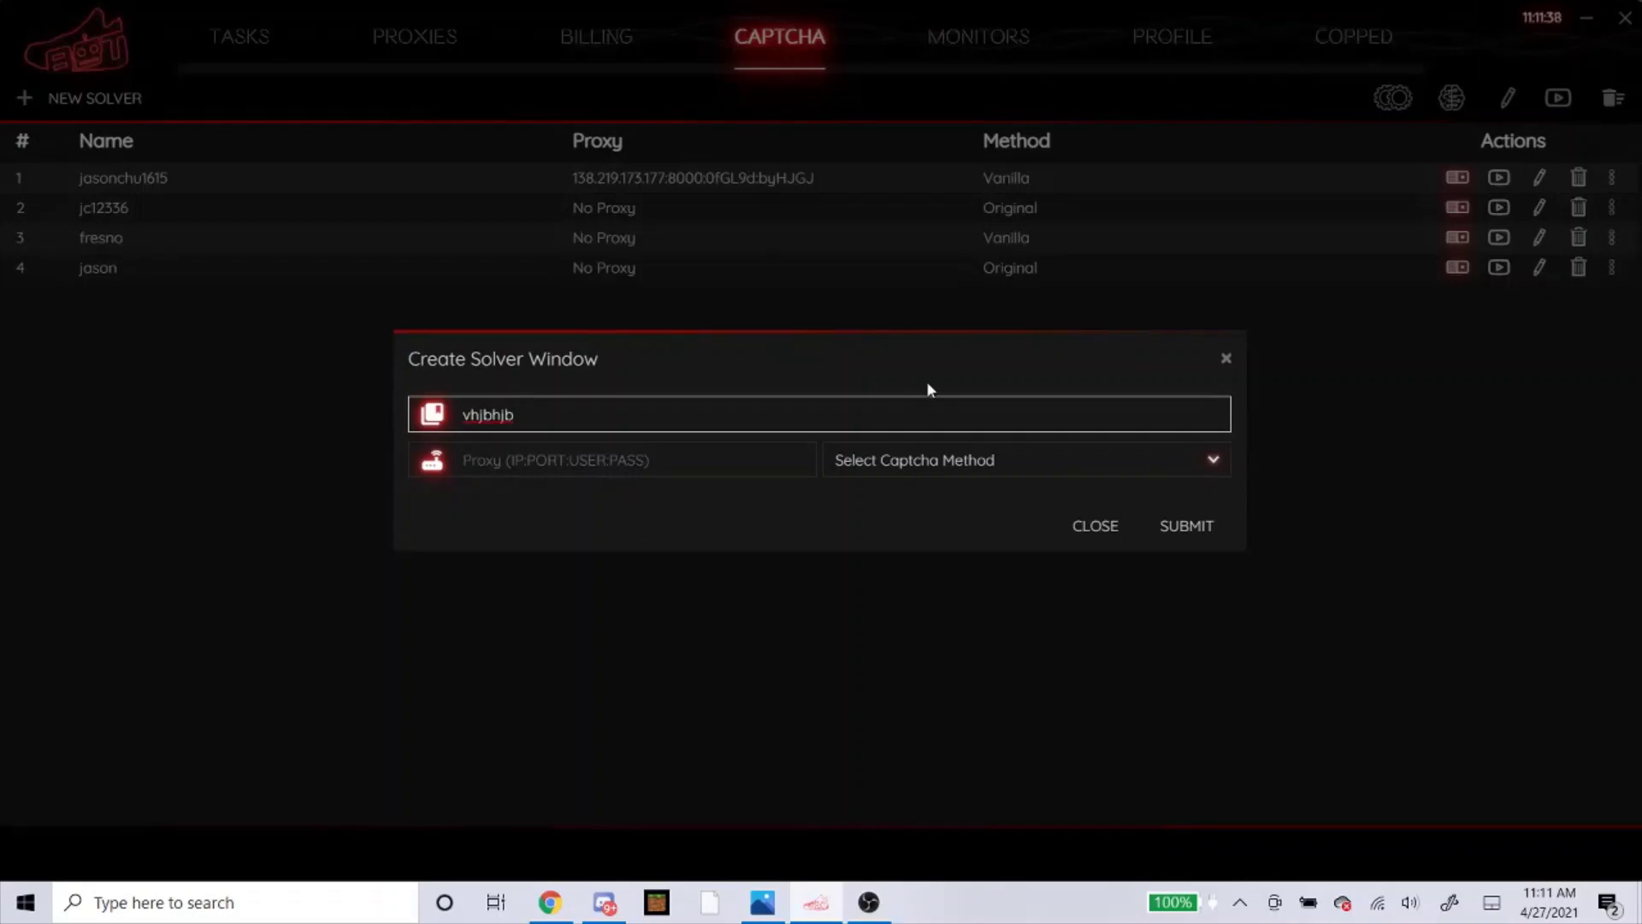
pyautogui.click(963, 460)
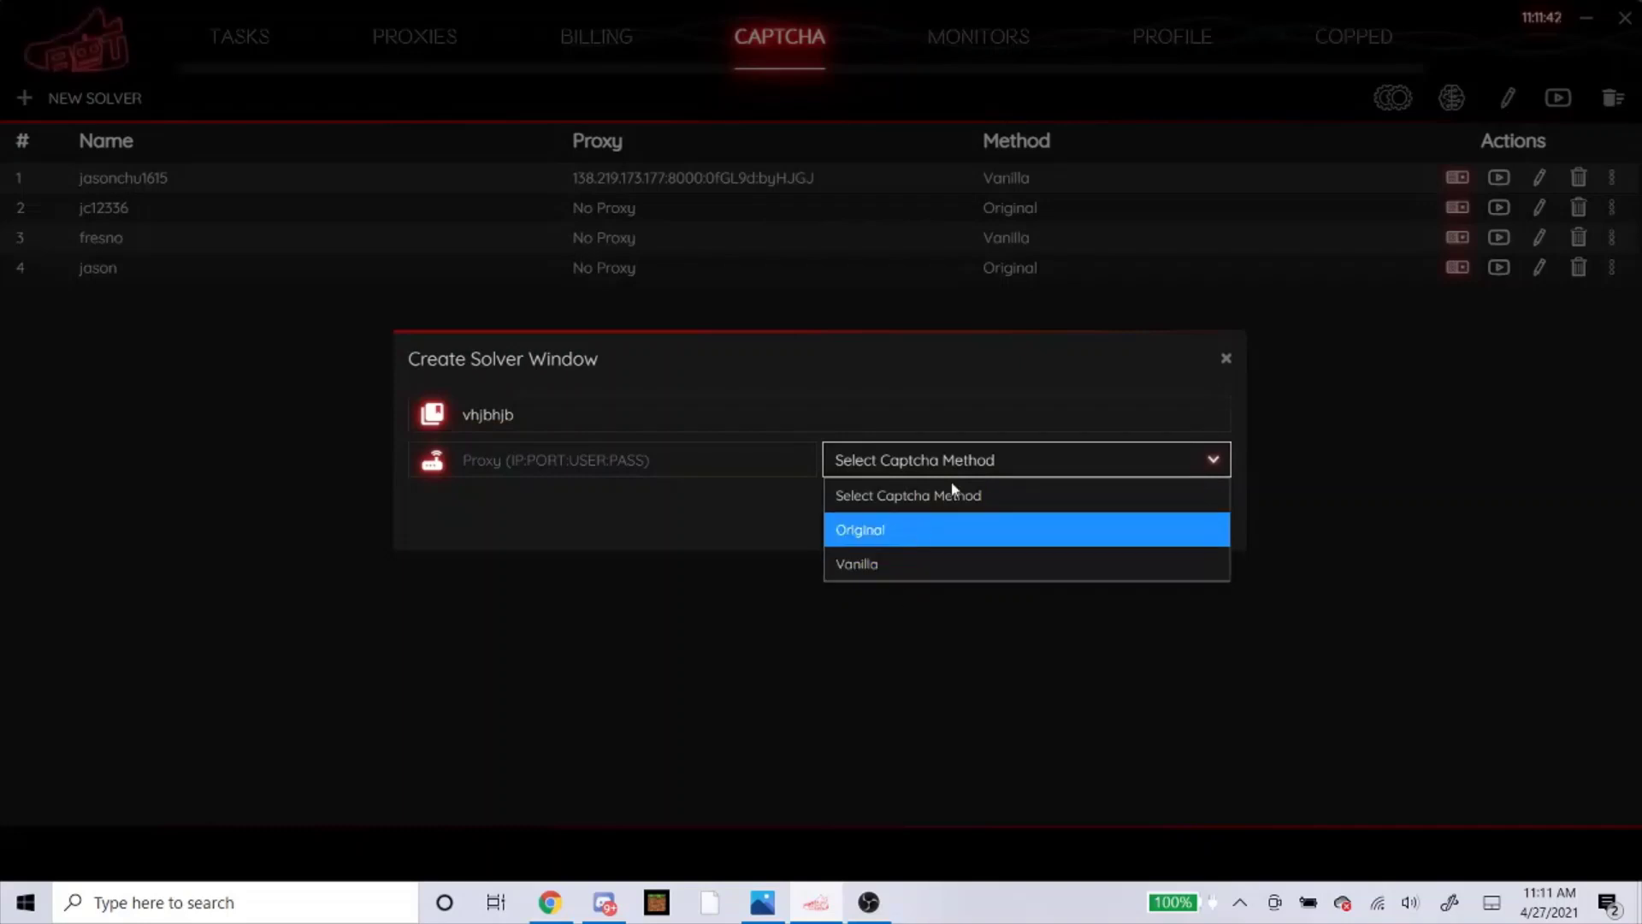
pyautogui.click(894, 548)
pyautogui.click(1178, 524)
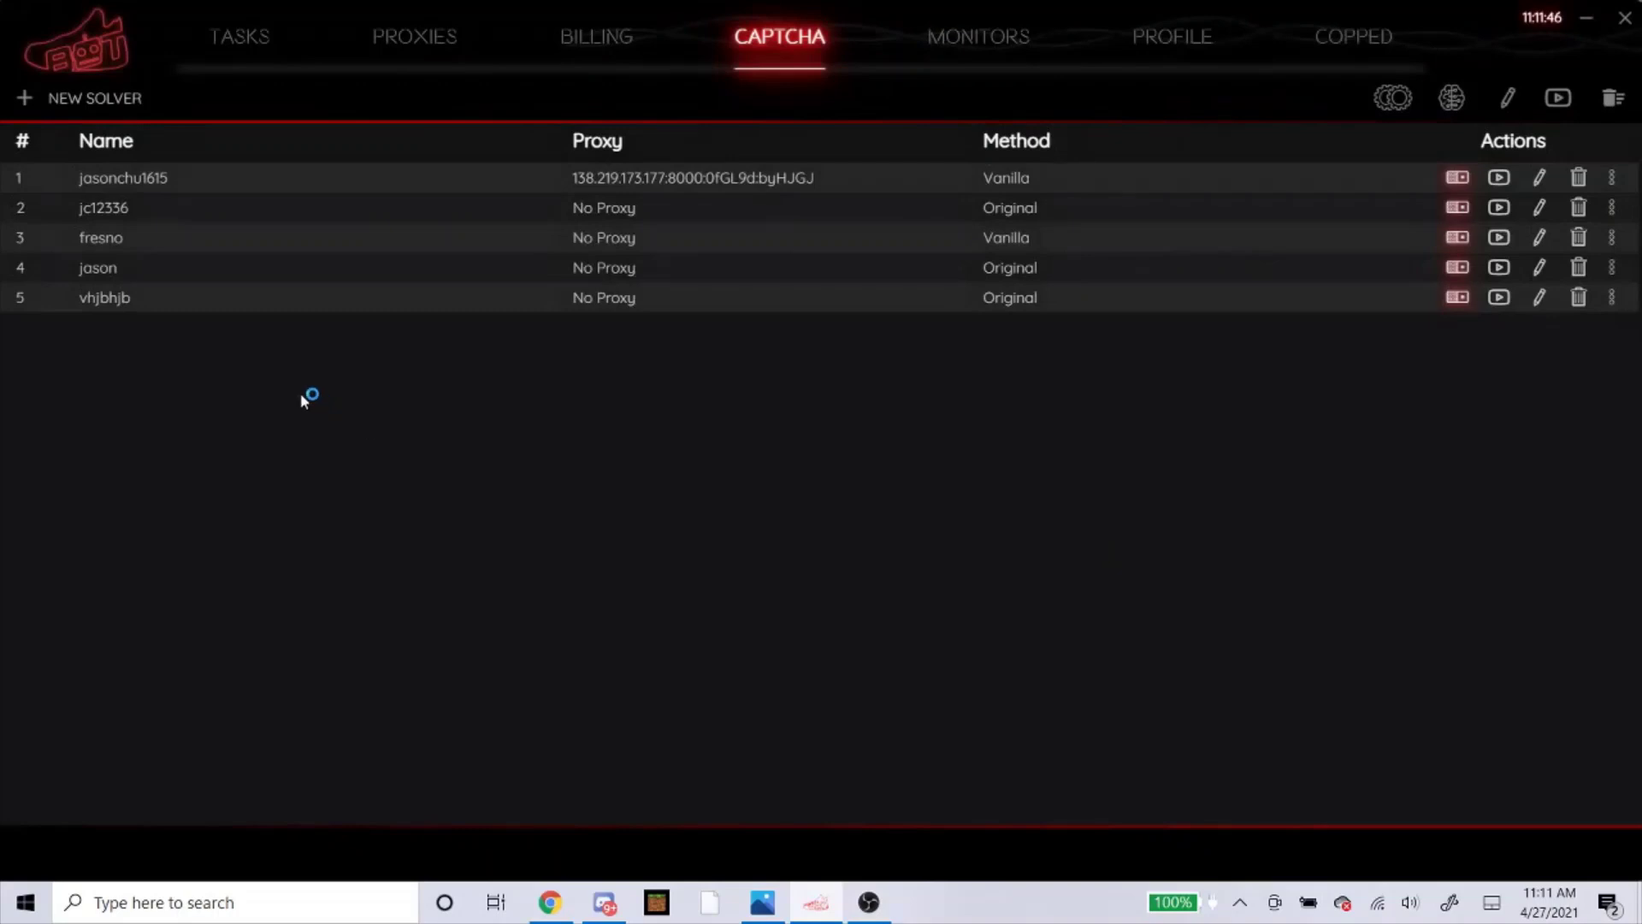
# Step: Launch solver 5, close its Google sign-in window, and go back to the Tasks page
pyautogui.click(1499, 298)
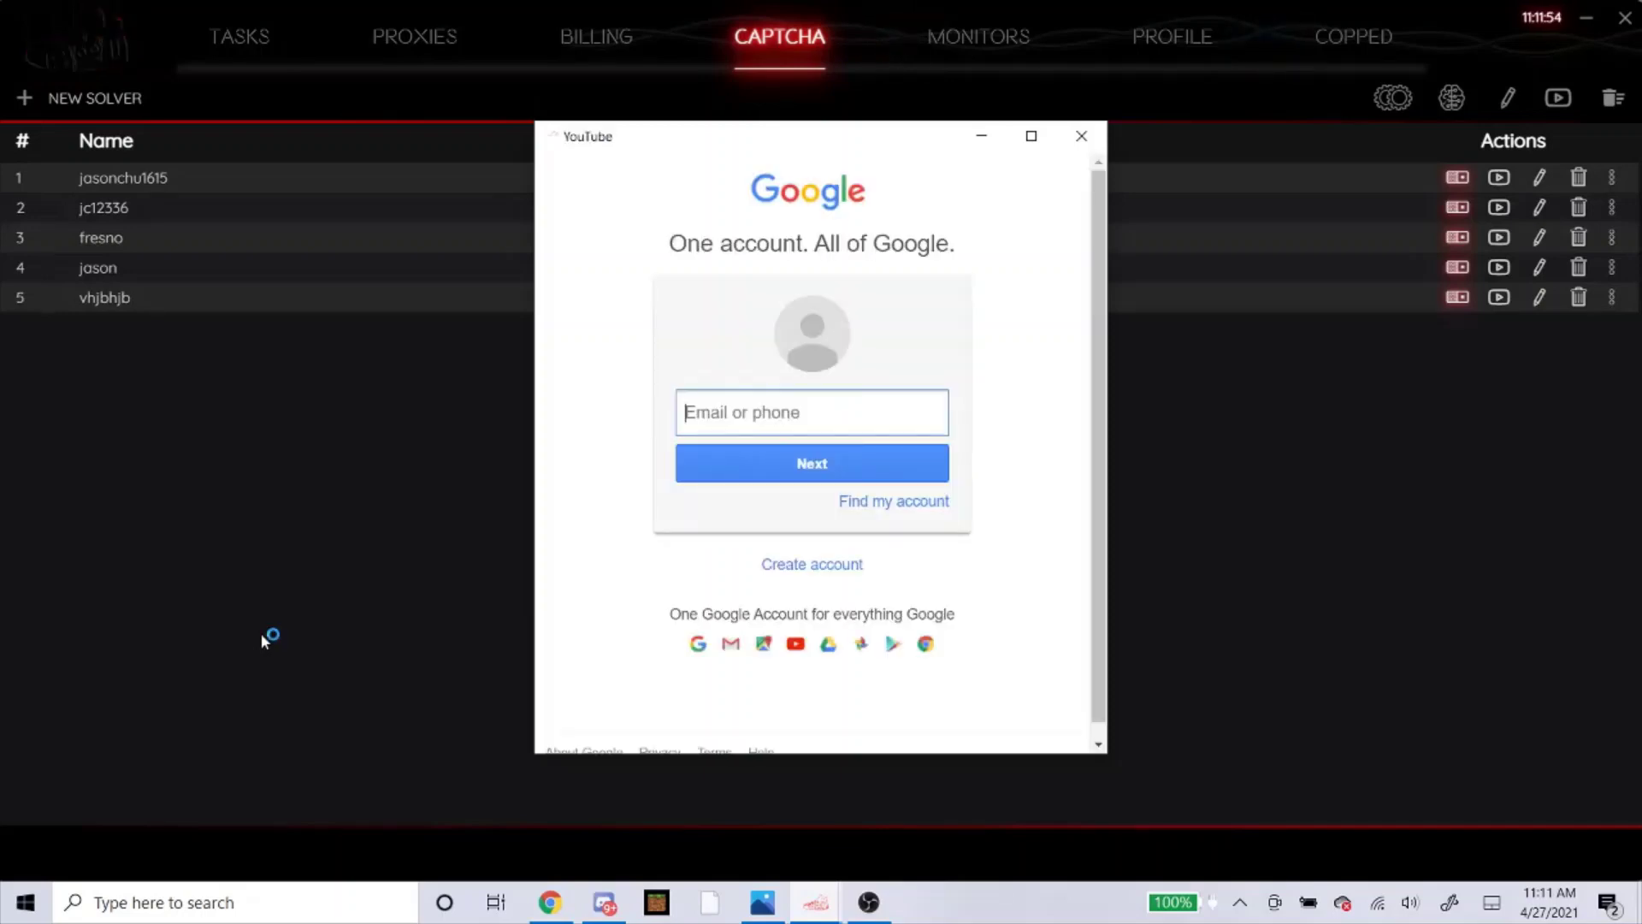
pyautogui.click(1082, 136)
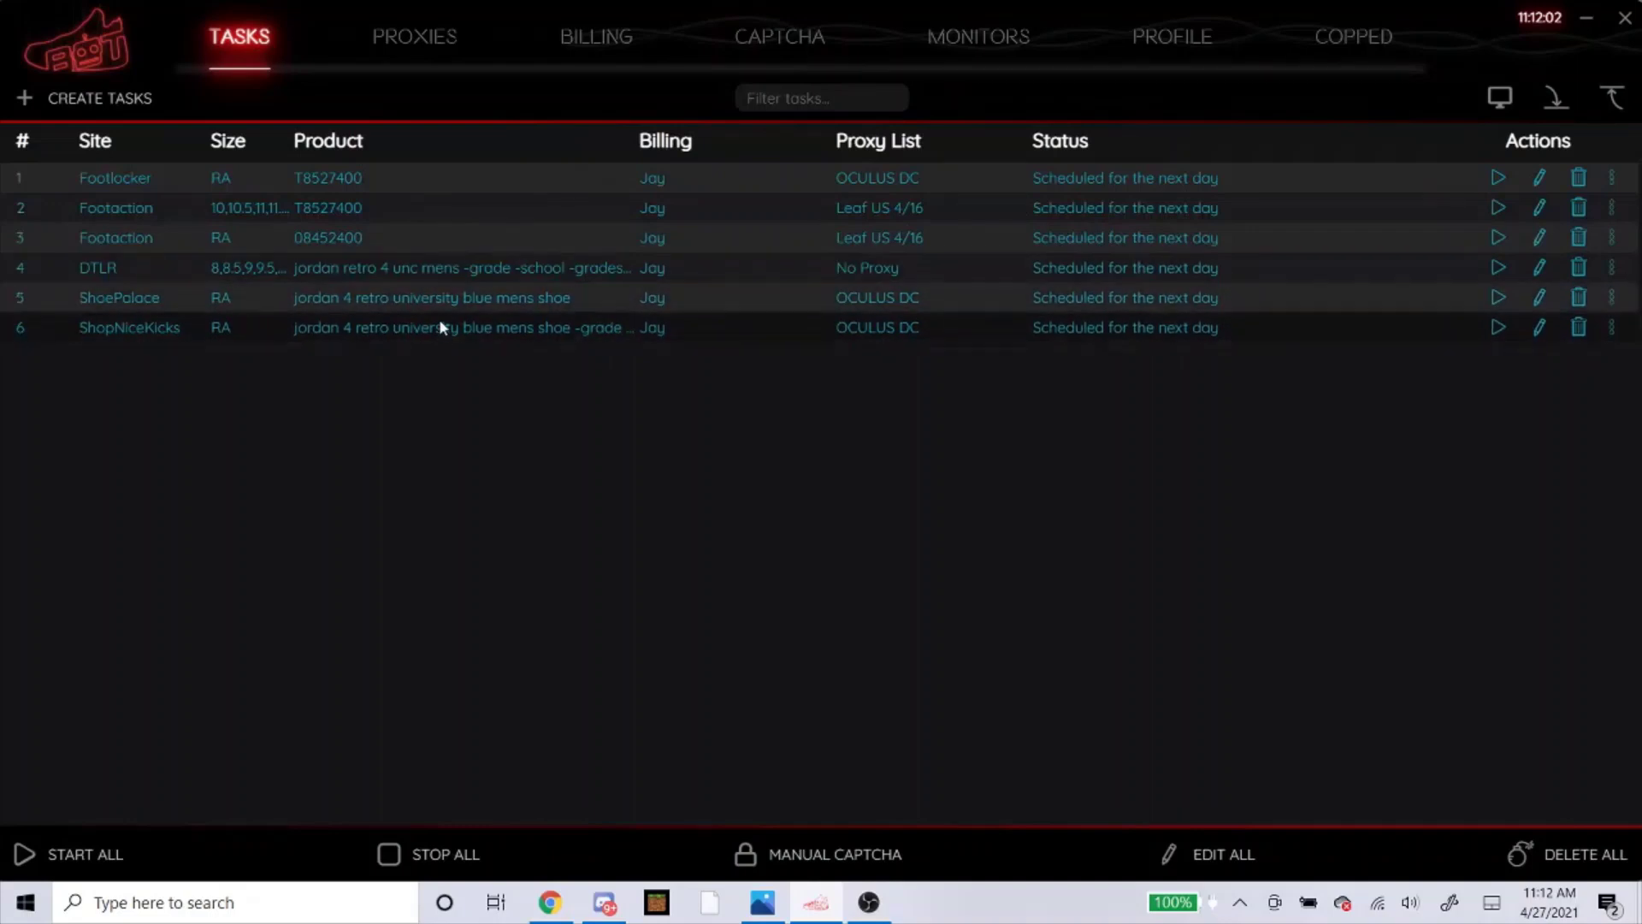
pyautogui.click(774, 36)
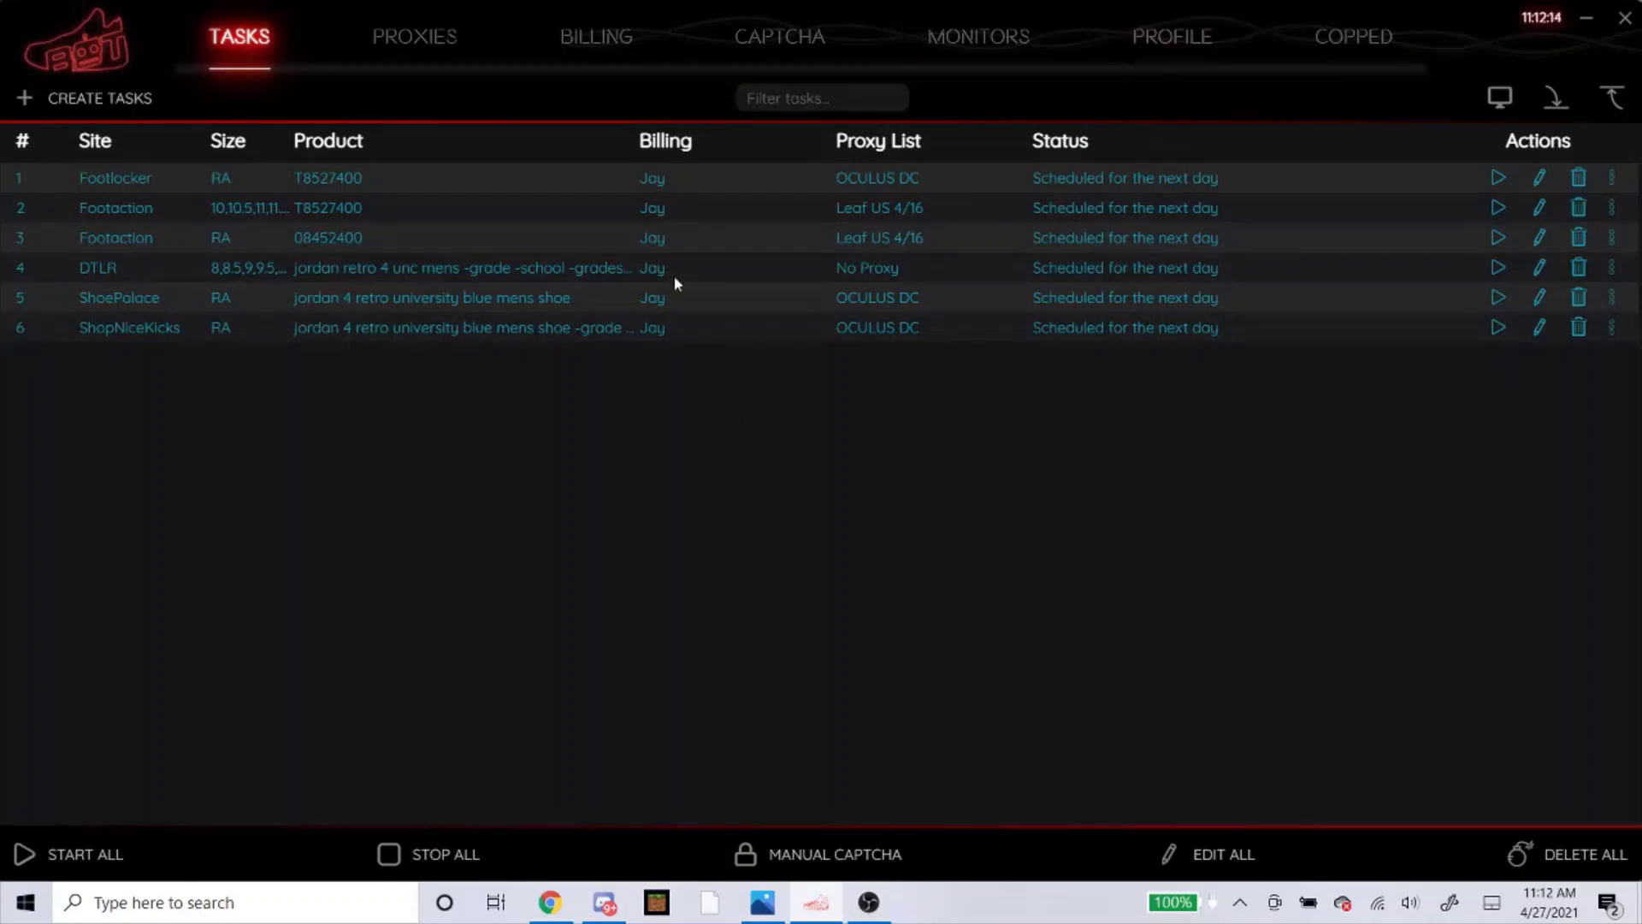
# Step: Delete captcha solvers 4 and 5, leaving three, then return to the task list
pyautogui.click(809, 44)
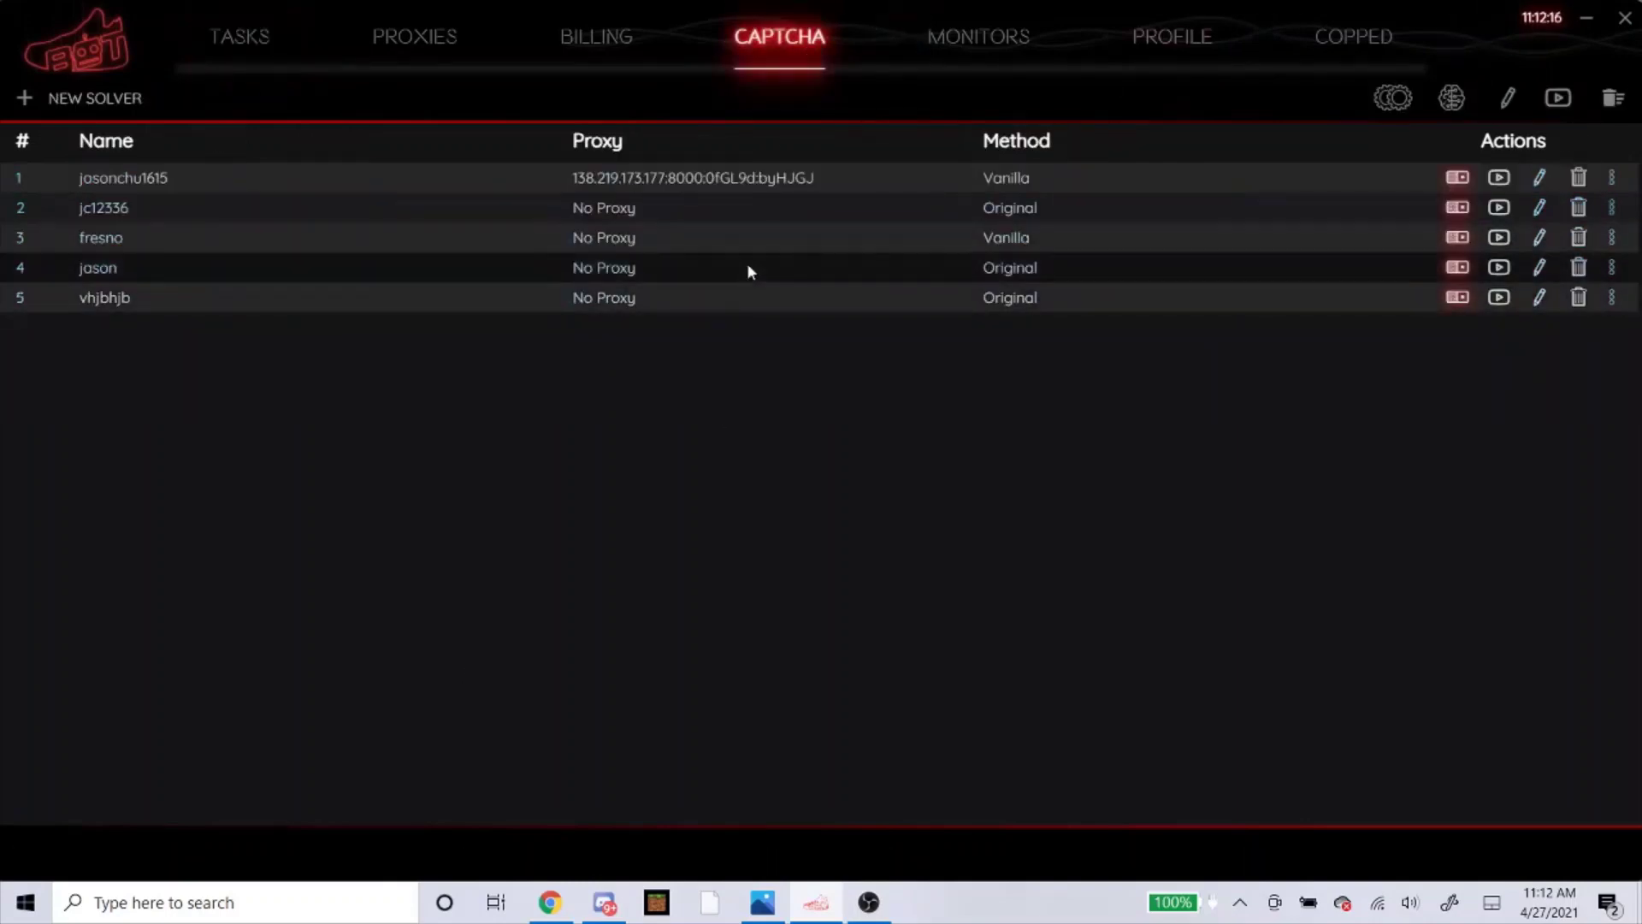
pyautogui.click(1579, 268)
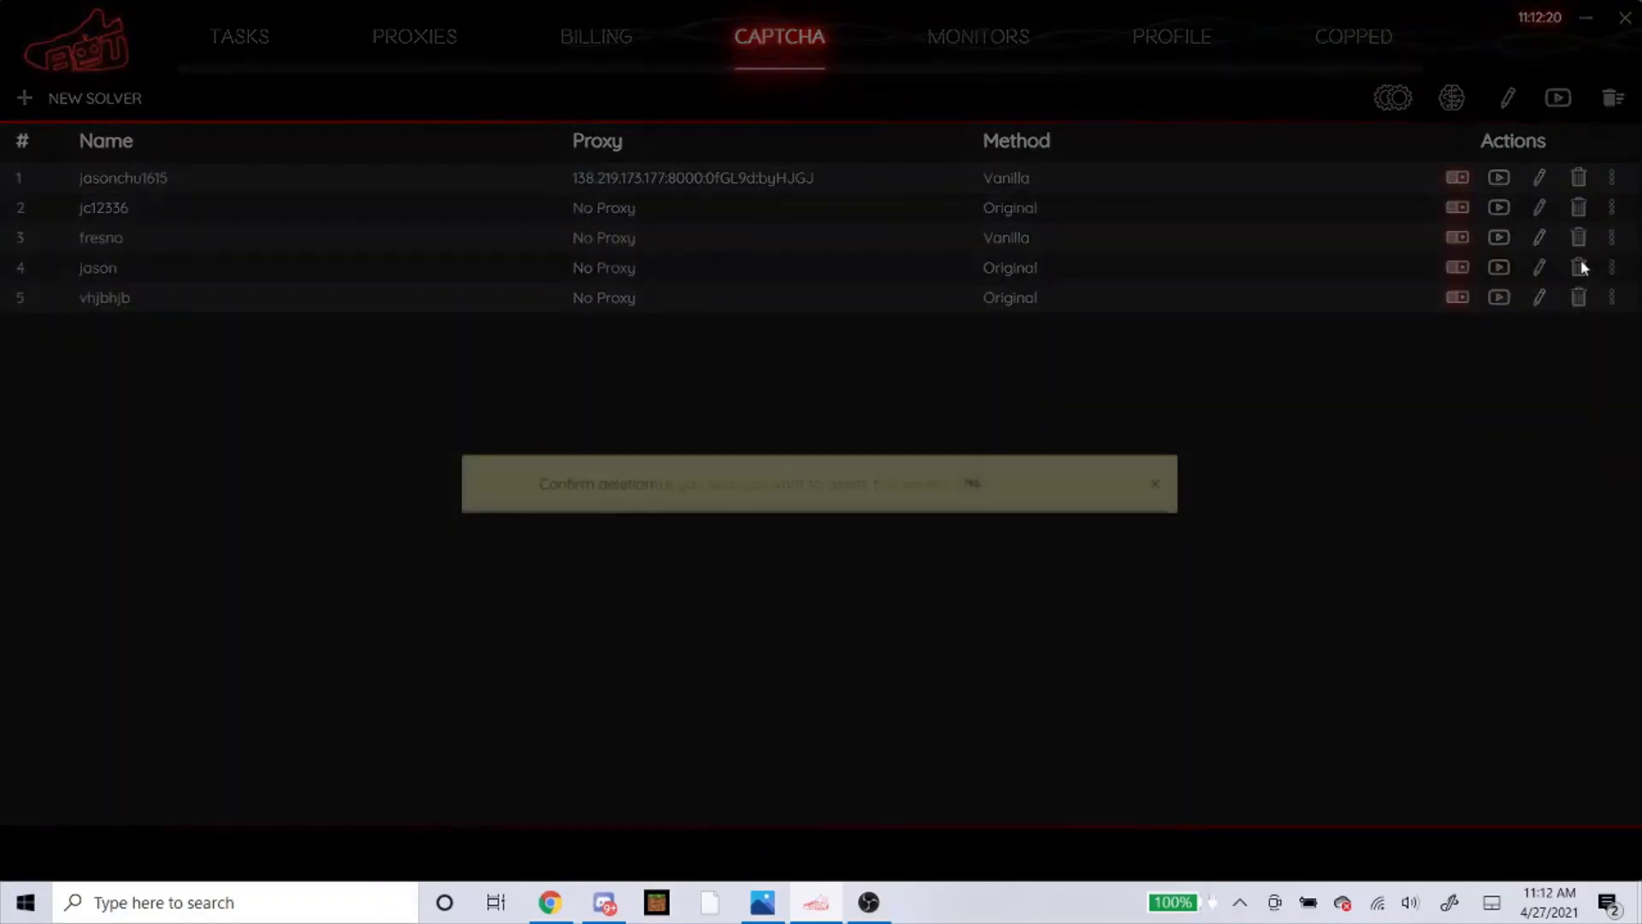
pyautogui.click(1007, 441)
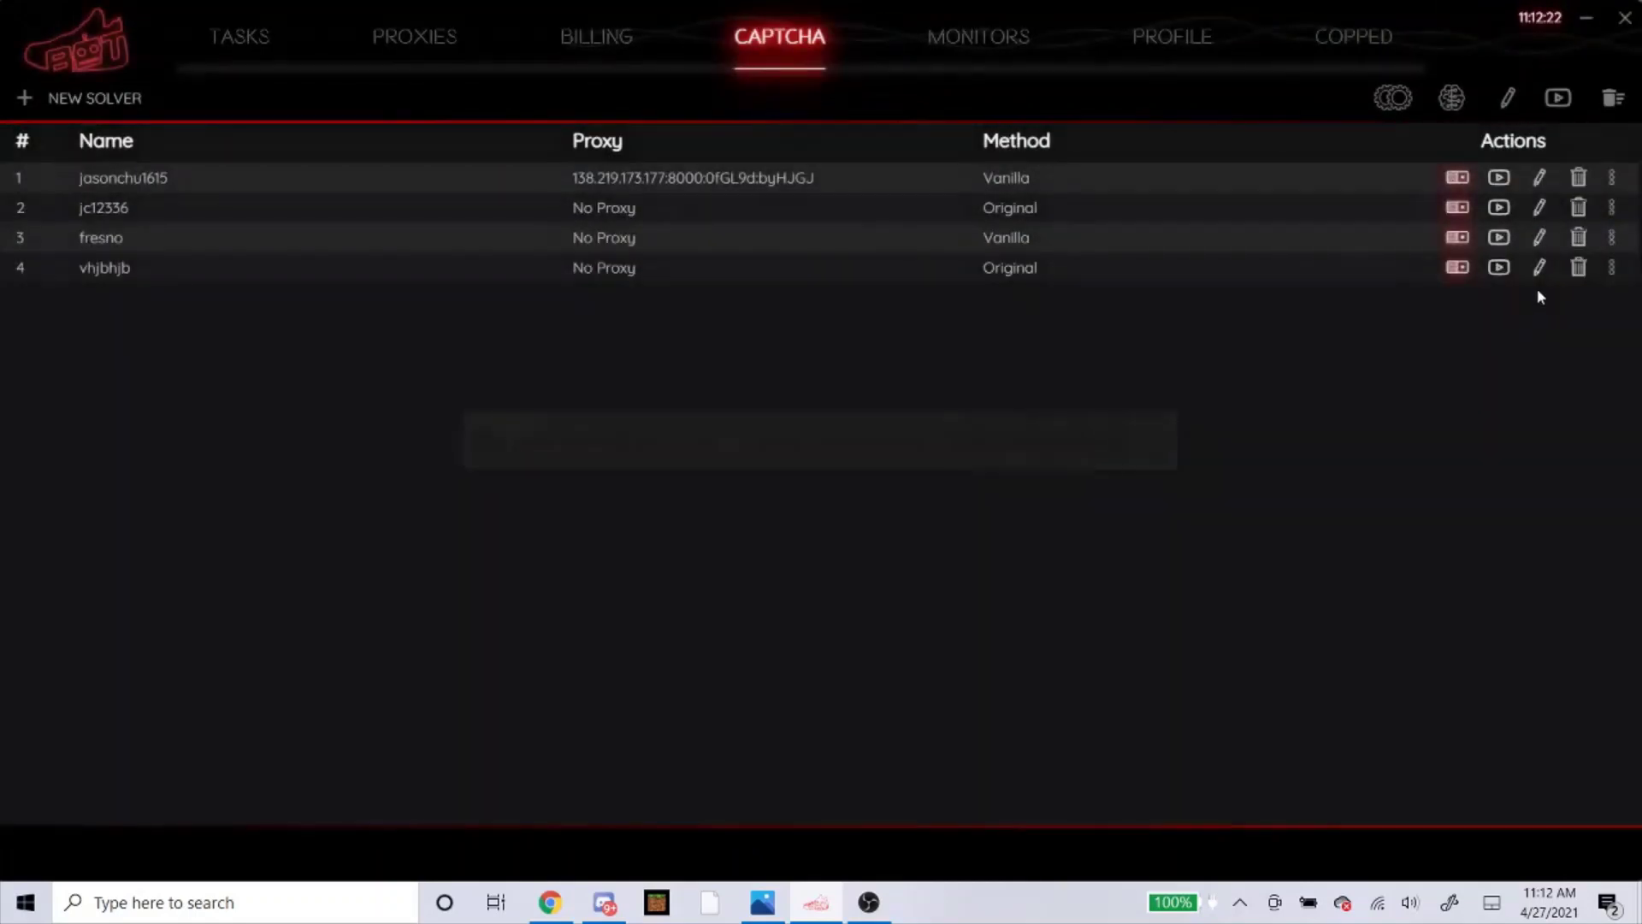
pyautogui.click(1579, 268)
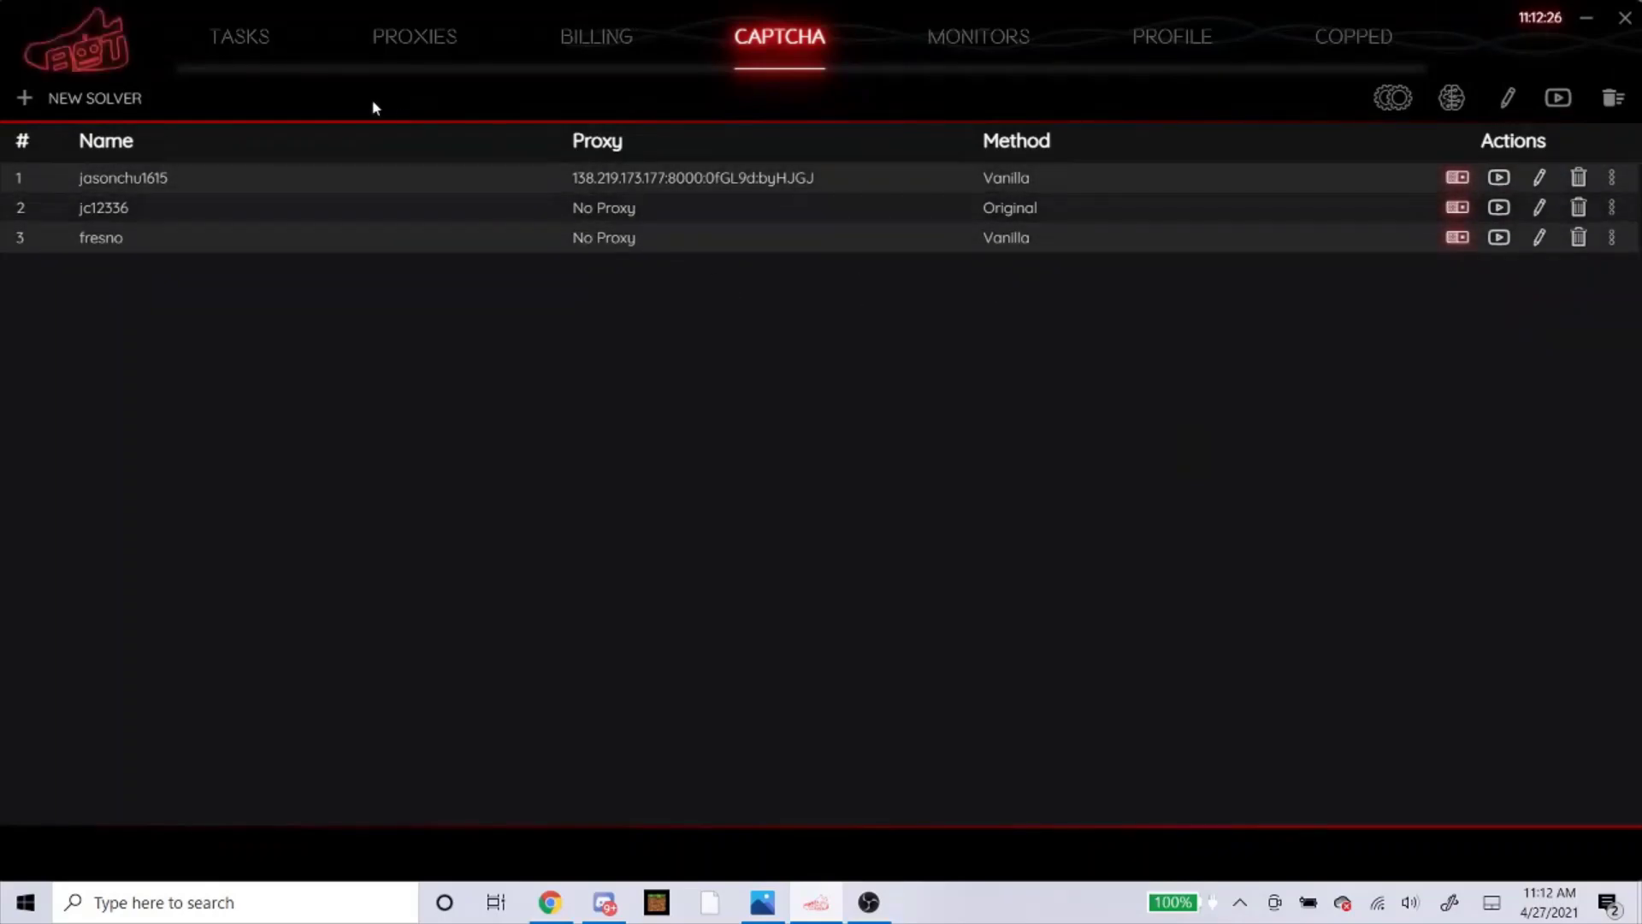
pyautogui.click(240, 60)
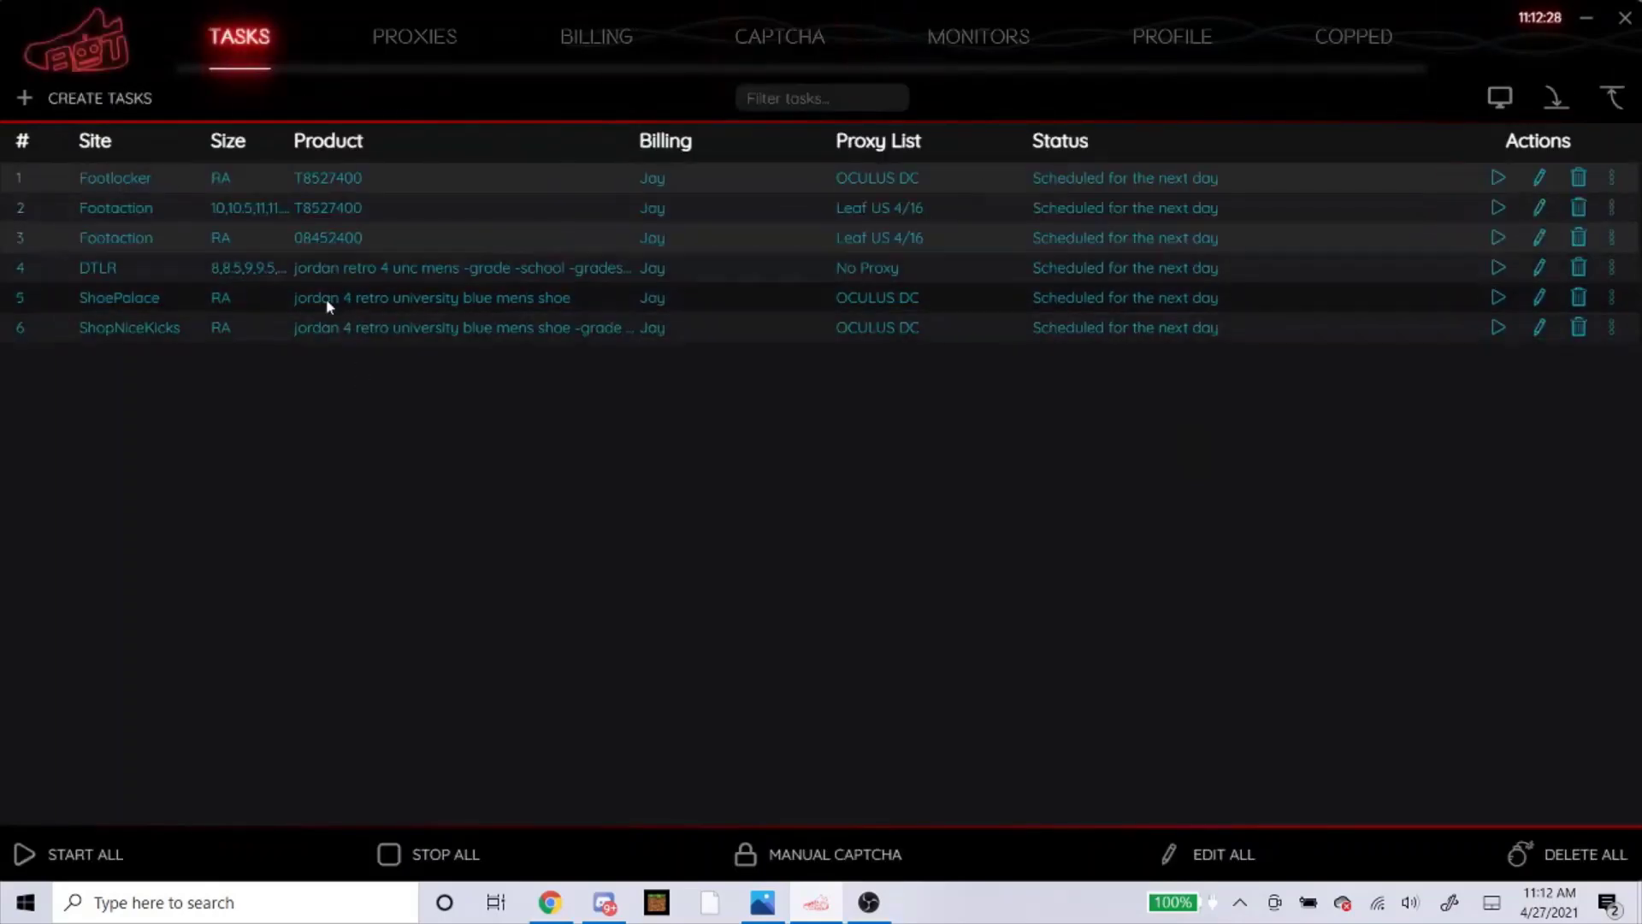
pyautogui.click(799, 34)
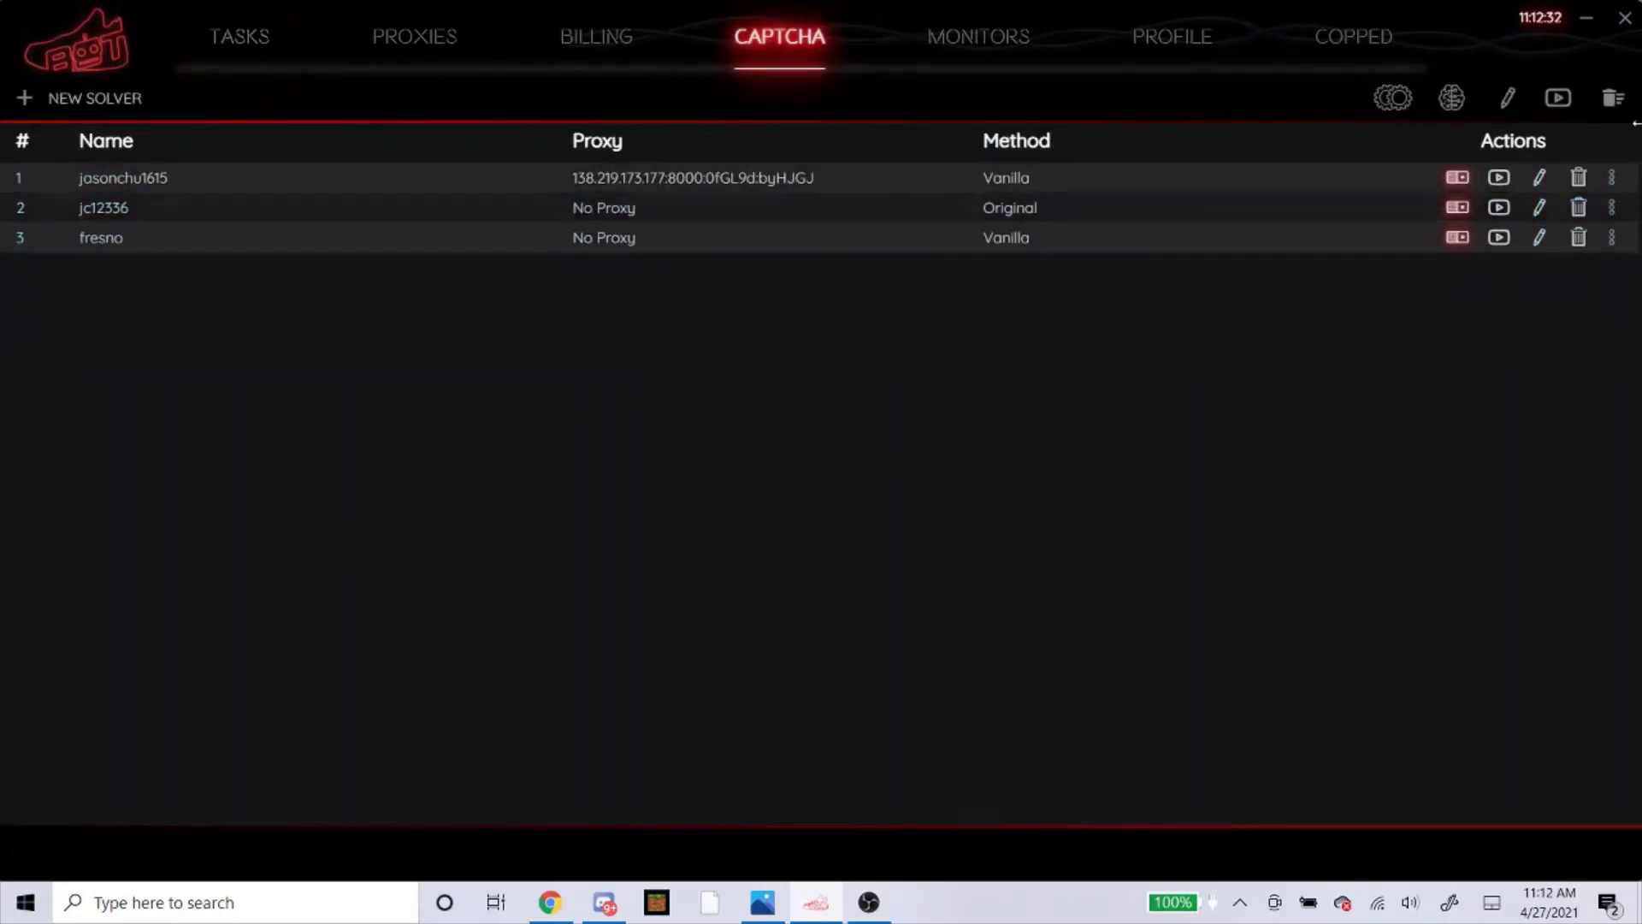
pyautogui.click(246, 52)
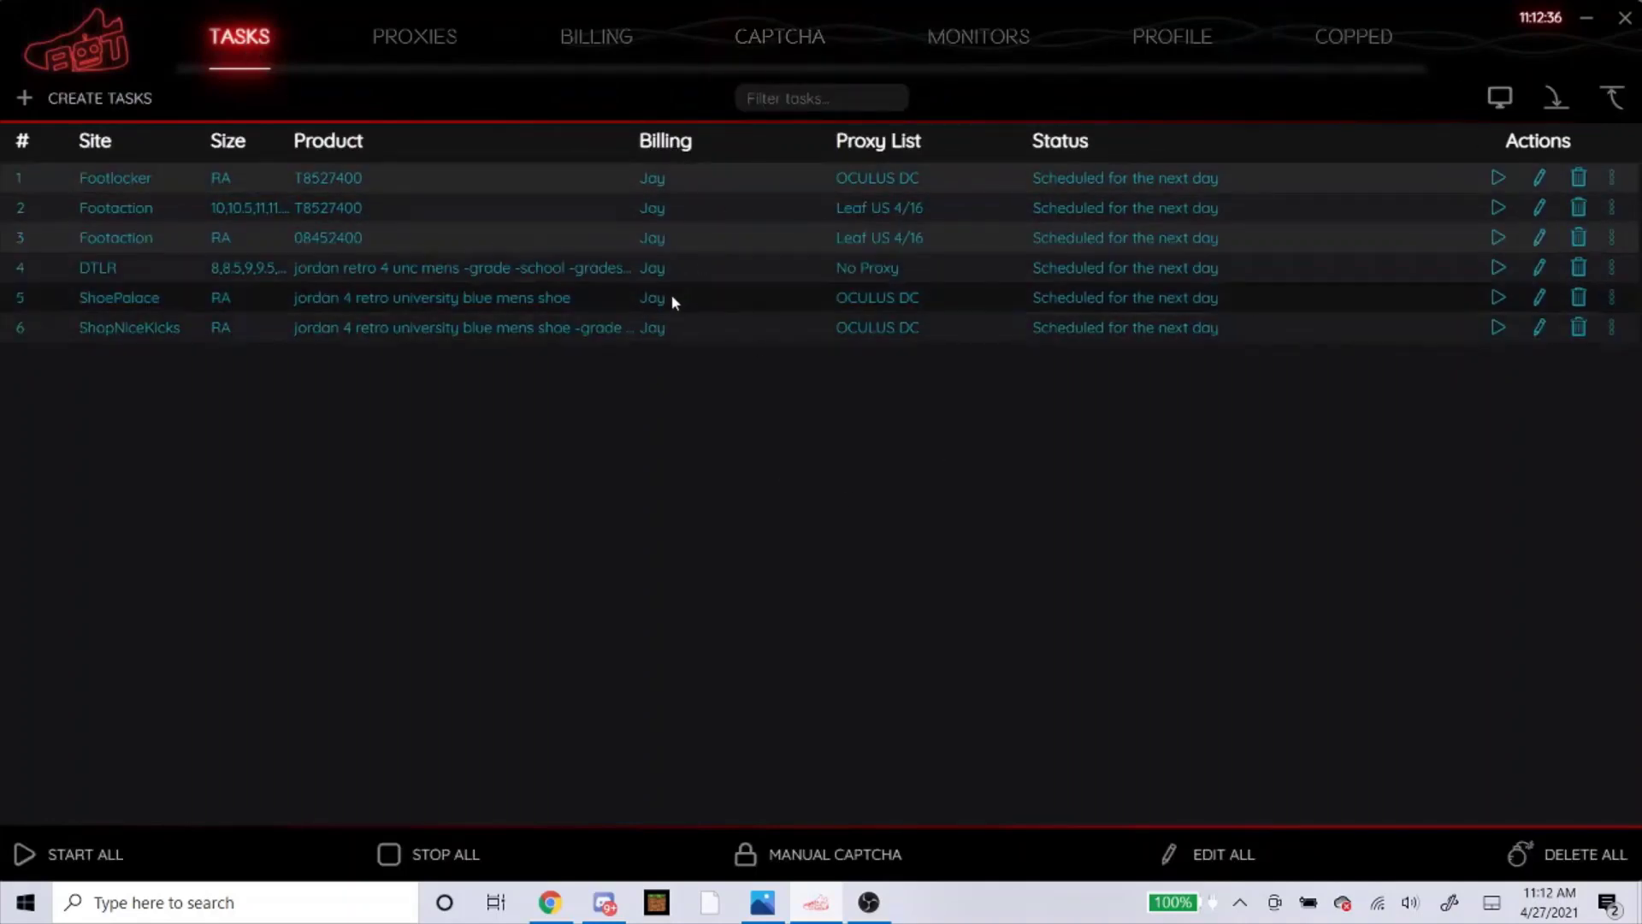